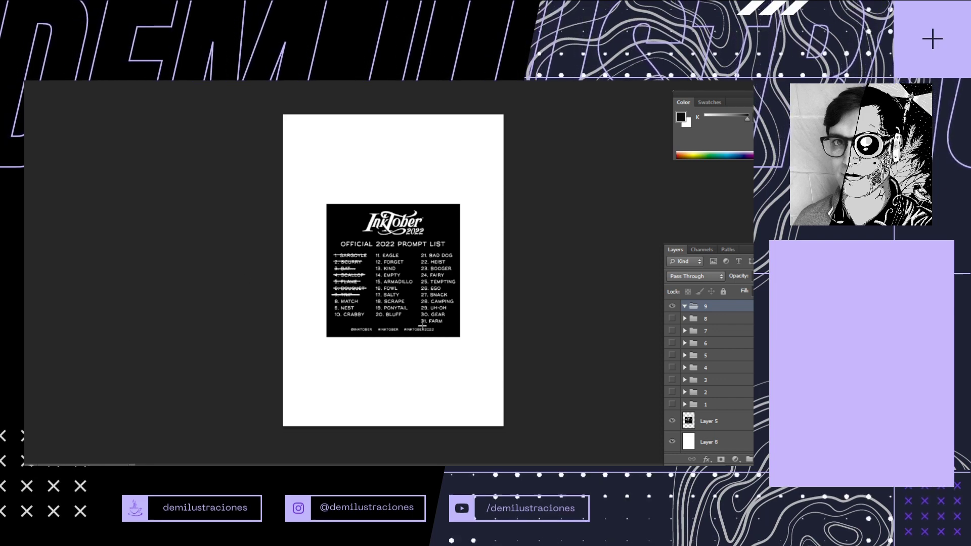
Cross out prompt "8. MATCH" with a white brush stroke on Layer 5 and hide the prompt list
key("c")
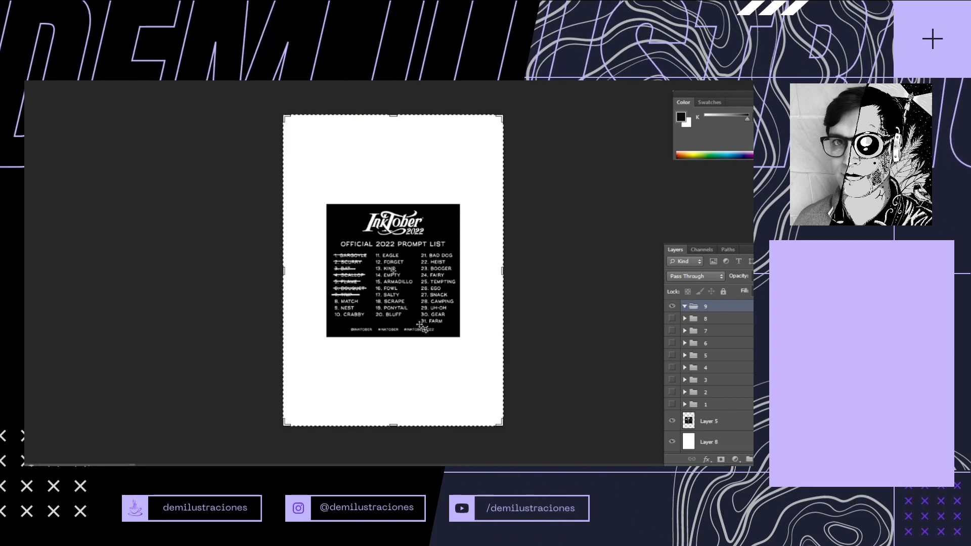
key("b")
key("x")
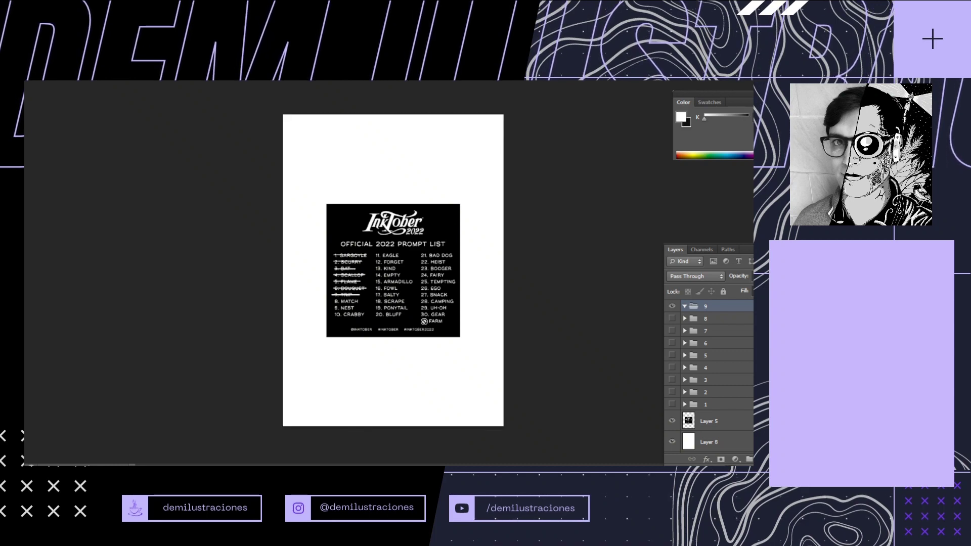
left_click(728, 420)
scroll(396, 320, "up", 3)
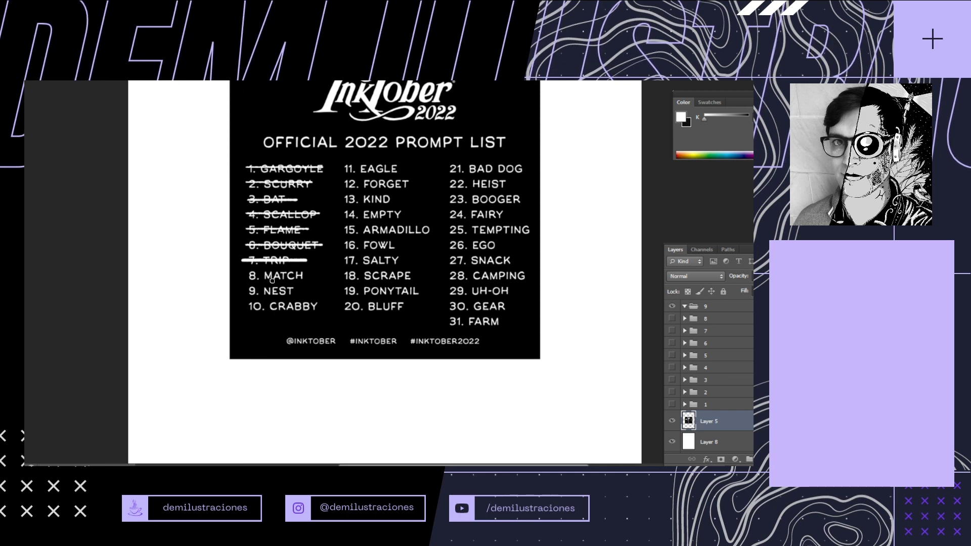
left_click_drag(247, 275, 311, 280)
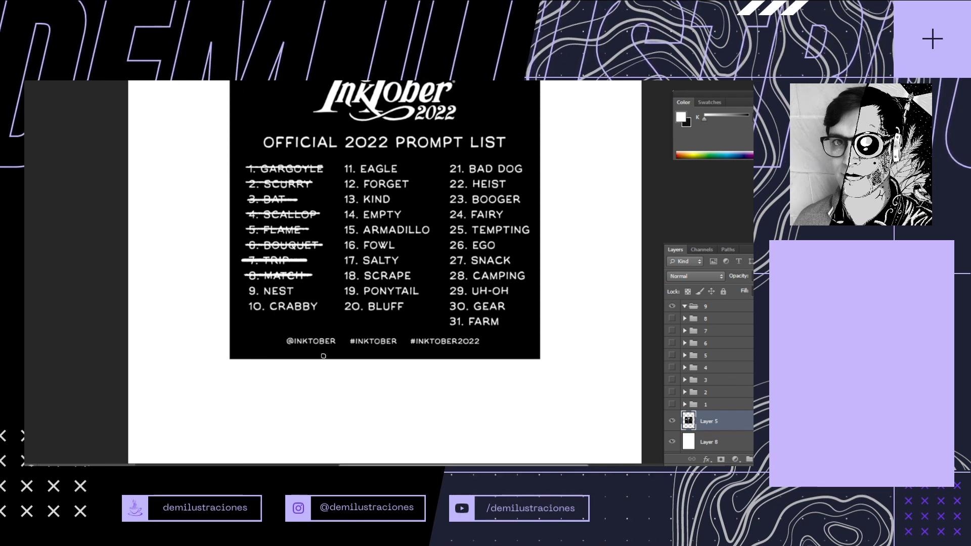
left_click(672, 421)
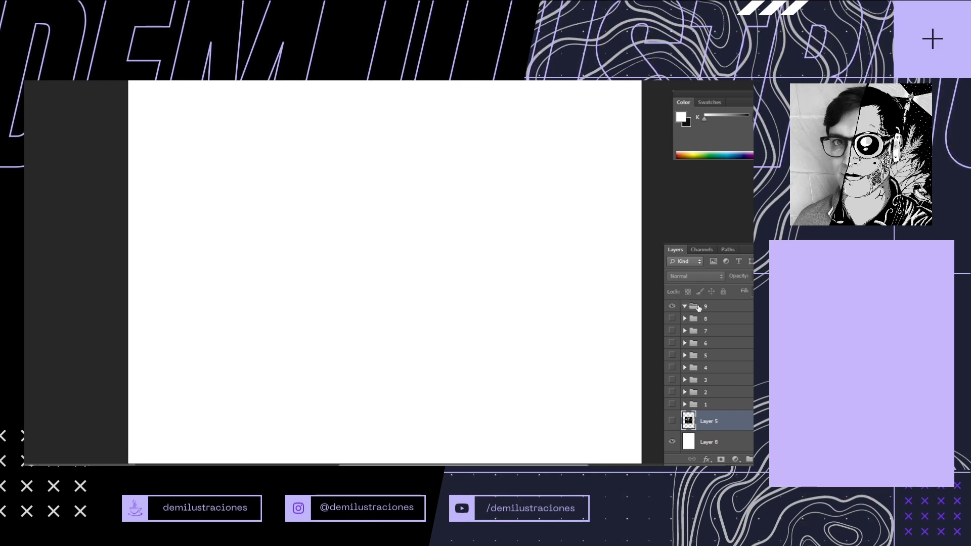
Add a new empty layer and place it inside group 9
left_click(684, 306)
left_click(718, 308)
left_click(764, 460)
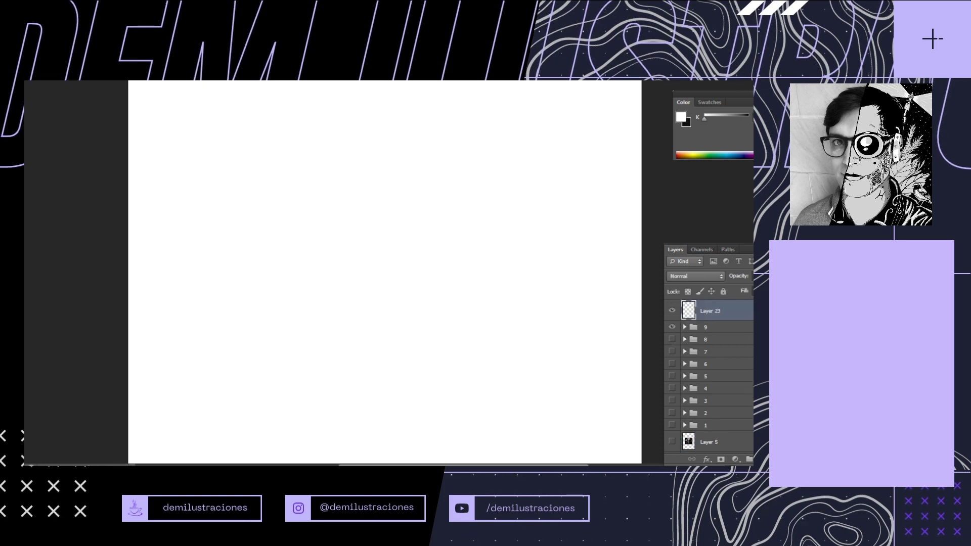
left_click_drag(724, 316, 708, 328)
left_click(686, 305)
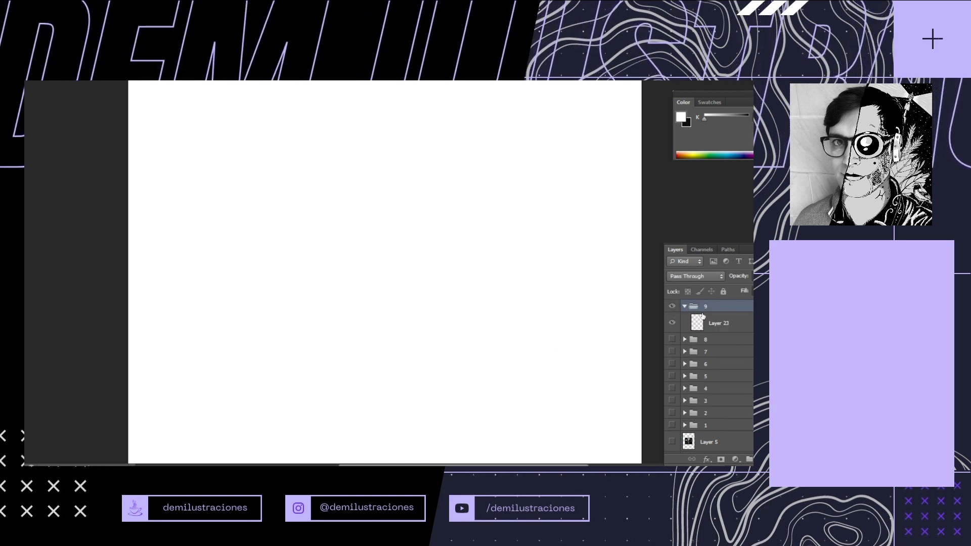
Hide the white Layer 8 and show the light grey Layer 0 as the canvas background
left_click(474, 345, "alt")
left_click_drag(457, 352, 448, 343)
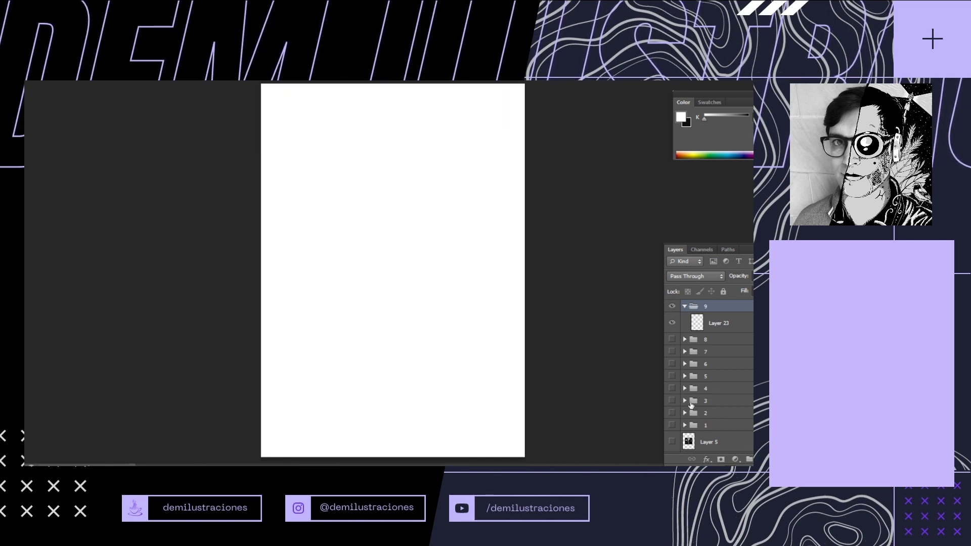
scroll(708, 375, "down", 2)
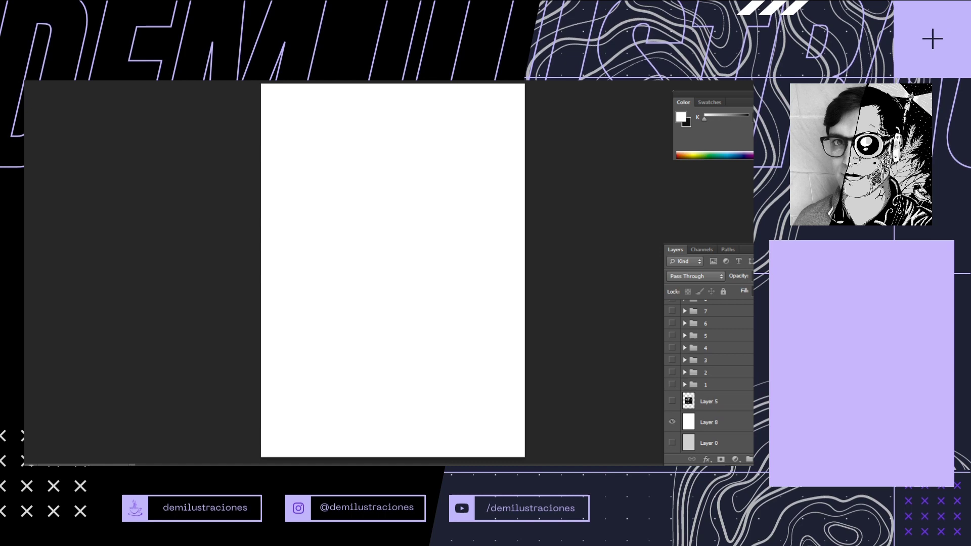
left_click(671, 422)
left_click(672, 443)
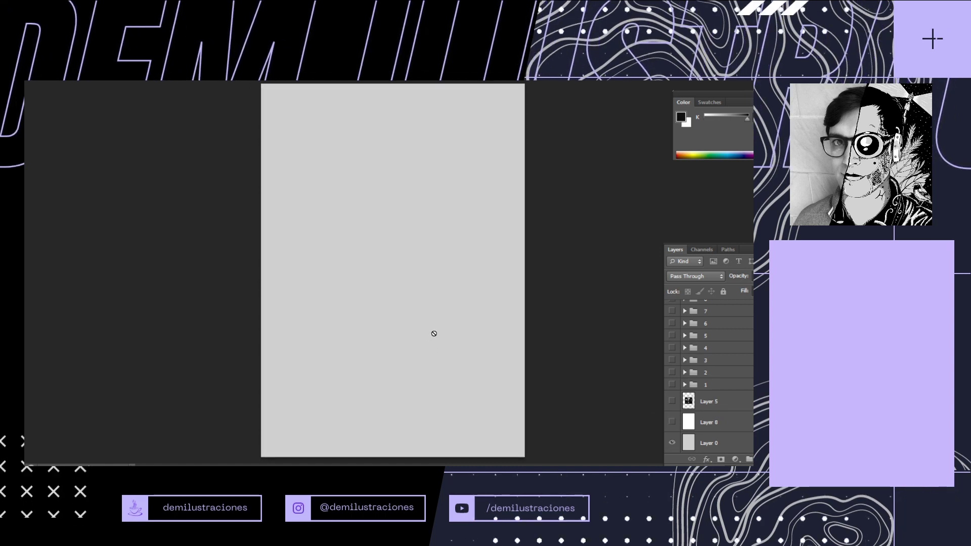
On Layer 23 at reduced opacity, sketch the nest's oval body in black with overlapping loops near the page's middle
key("x")
scroll(718, 349, "up", 2)
left_click(735, 325)
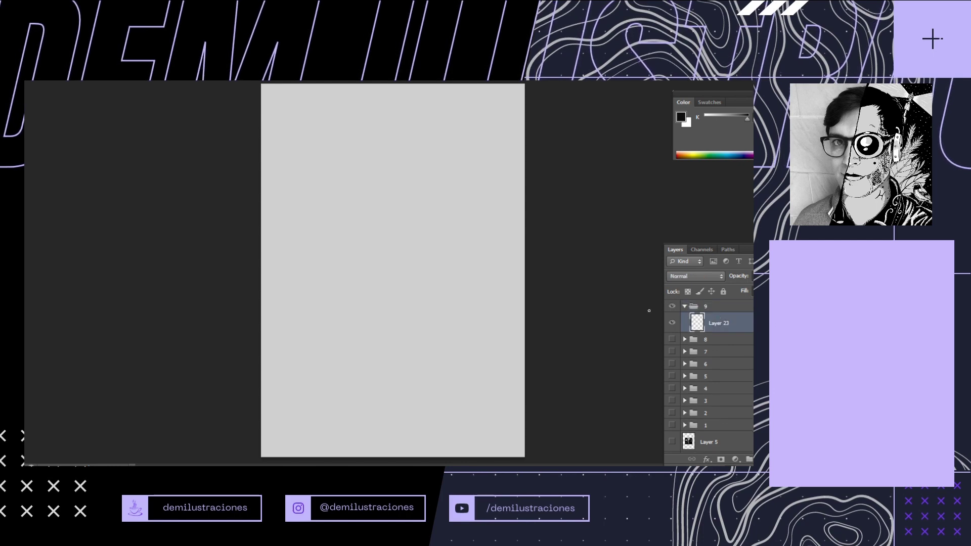
mouse_move(374, 214)
left_mouse_down()
mouse_move(400, 214)
mouse_move(376, 241)
left_mouse_up()
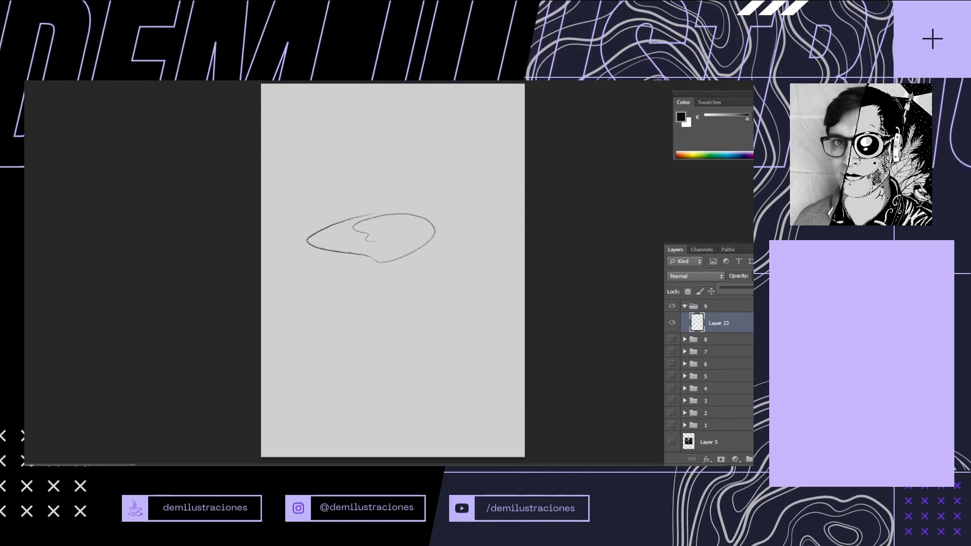
key("ctrl+z")
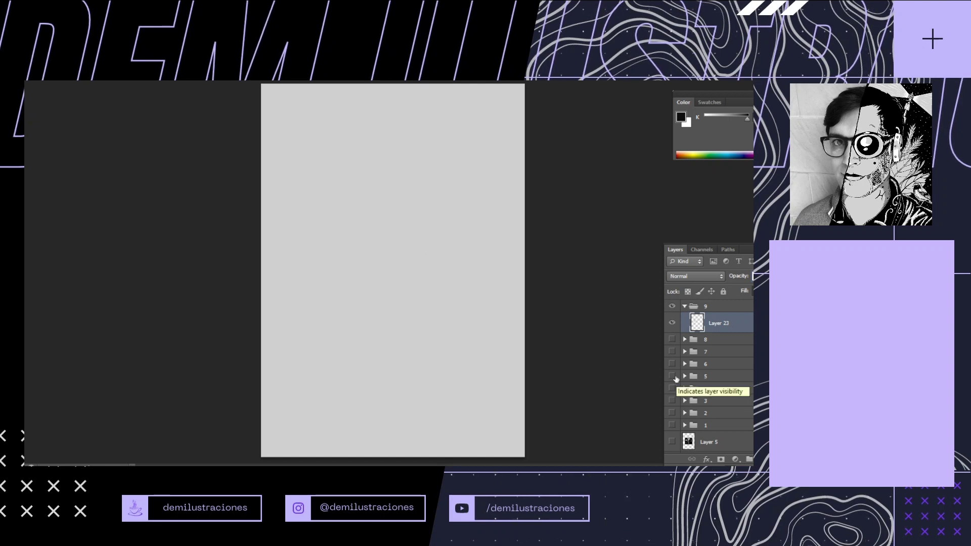
key("ctrl+z")
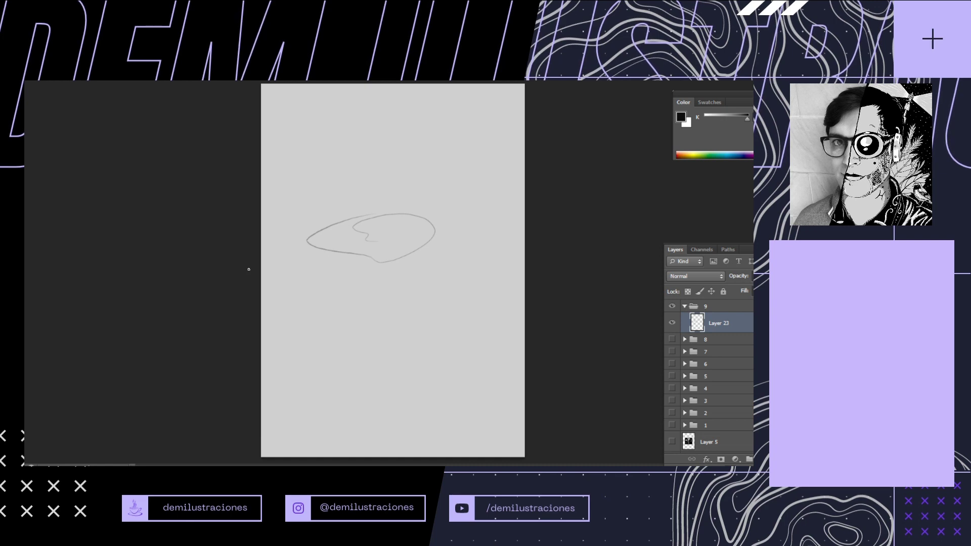
mouse_move(422, 224)
left_mouse_down()
mouse_move(364, 269)
mouse_move(379, 223)
mouse_move(344, 245)
mouse_move(439, 226)
mouse_move(337, 273)
mouse_move(436, 252)
mouse_move(378, 291)
mouse_move(332, 271)
mouse_move(423, 241)
mouse_move(388, 281)
mouse_move(355, 254)
mouse_move(420, 254)
mouse_move(374, 287)
mouse_move(398, 212)
mouse_move(380, 290)
mouse_move(396, 255)
mouse_move(434, 293)
mouse_move(382, 302)
mouse_move(329, 253)
left_mouse_up()
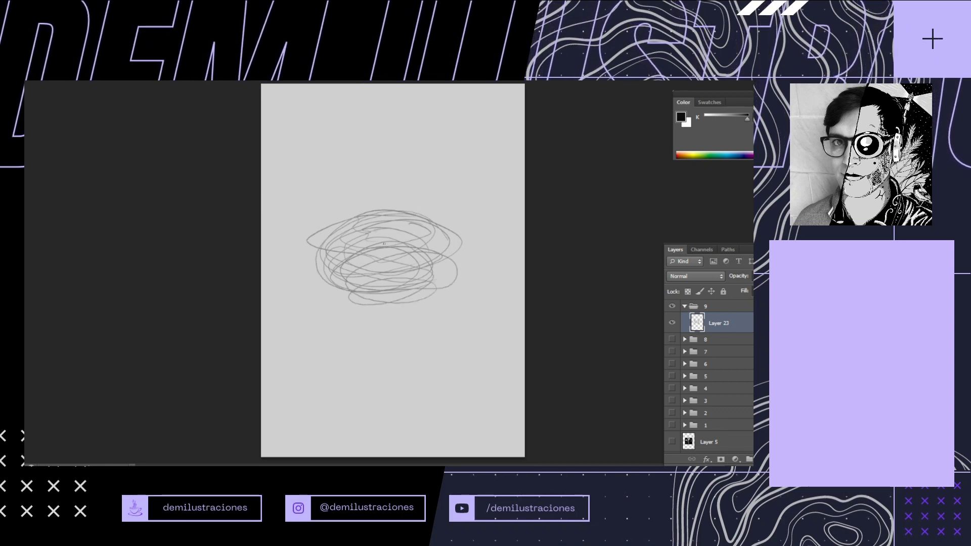
mouse_move(451, 240)
left_mouse_down()
mouse_move(394, 248)
mouse_move(369, 276)
left_mouse_up()
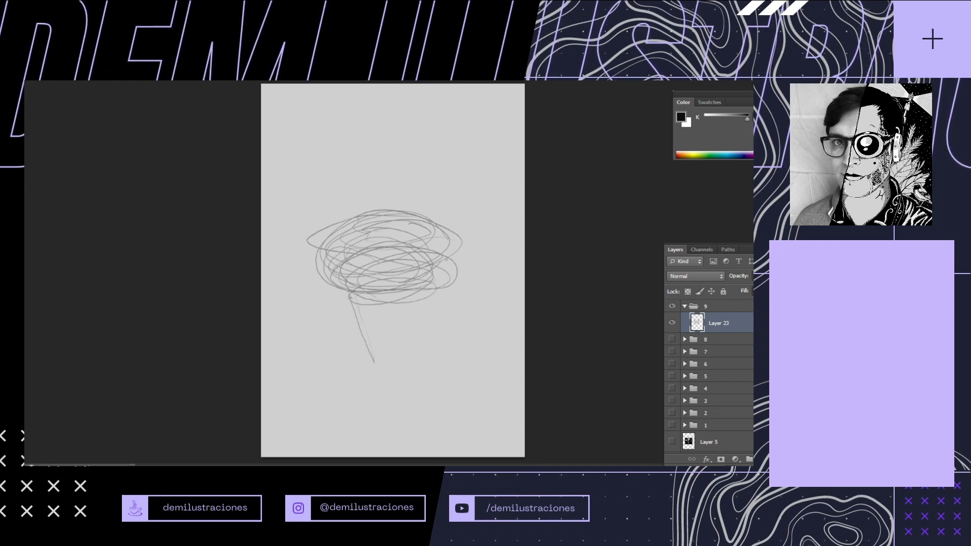
Reinforce the nest's side edges and sketch long, nearly vertical support lines beneath it
mouse_move(452, 254)
left_mouse_down()
mouse_move(404, 303)
mouse_move(406, 282)
mouse_move(345, 281)
mouse_move(311, 269)
left_mouse_up()
mouse_move(312, 276)
left_mouse_down()
mouse_move(379, 316)
mouse_move(396, 382)
left_mouse_up()
left_click_drag(406, 304, 411, 402)
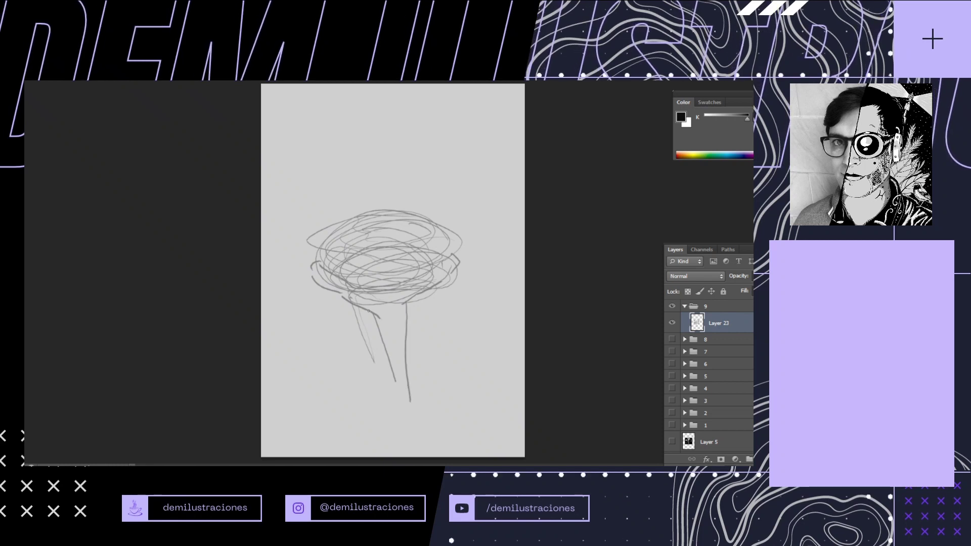
left_click_drag(368, 310, 378, 388)
left_click_drag(413, 306, 413, 360)
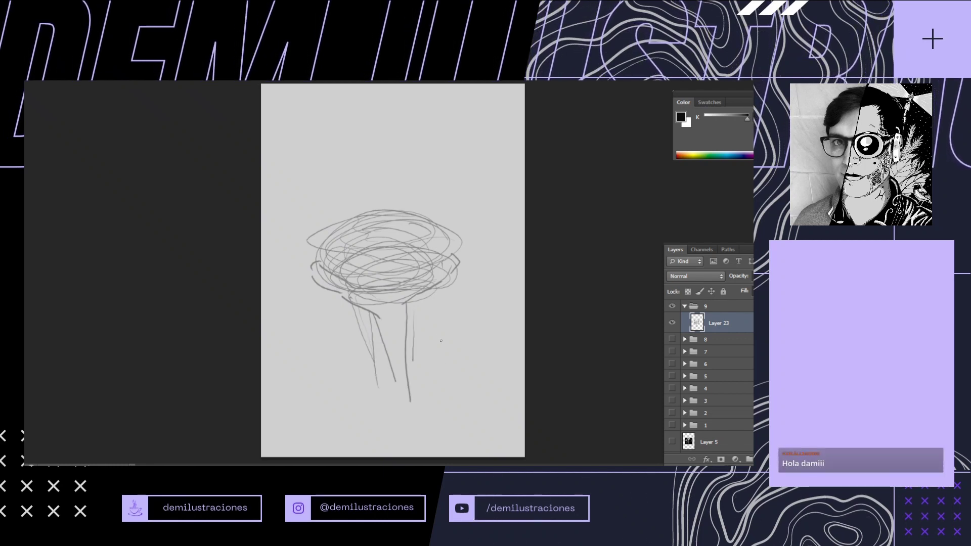
Rough out three upright egg shapes rising from the nest, with the right one overlapping its front
left_click_drag(431, 295, 478, 293)
left_click_drag(335, 186, 271, 274)
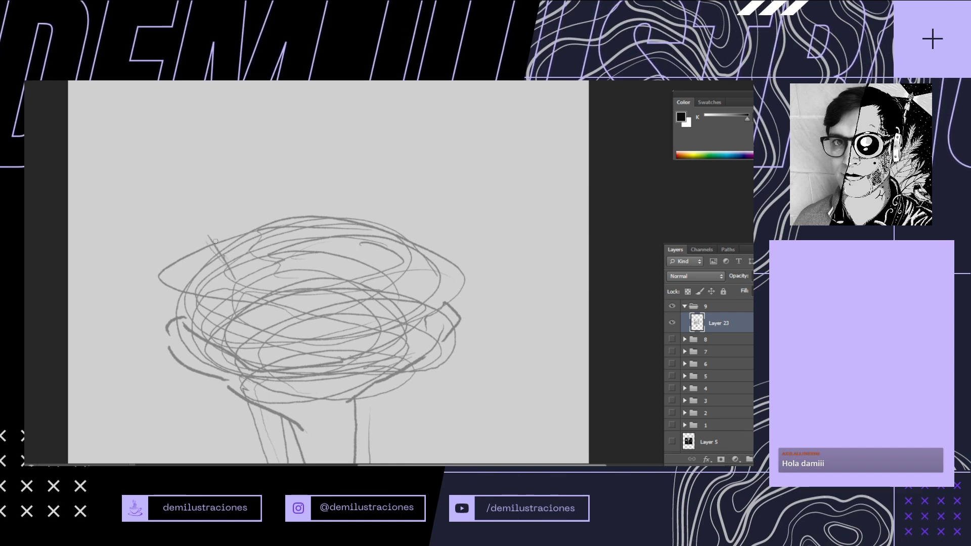
mouse_move(216, 241)
left_mouse_down()
mouse_move(216, 222)
mouse_move(260, 305)
mouse_move(218, 250)
mouse_move(277, 320)
left_mouse_up()
left_click_drag(229, 273, 225, 218)
left_click_drag(238, 220, 278, 255)
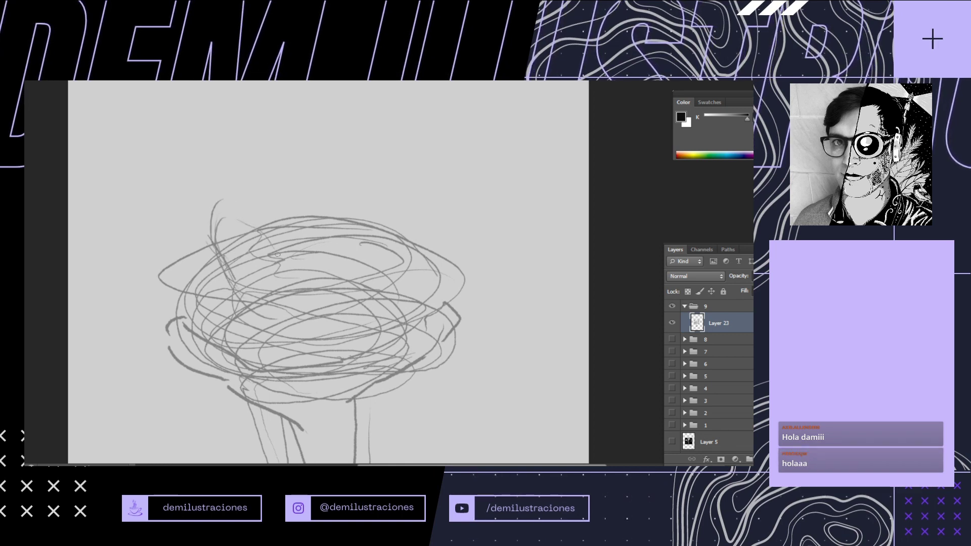
left_click_drag(242, 213, 288, 293)
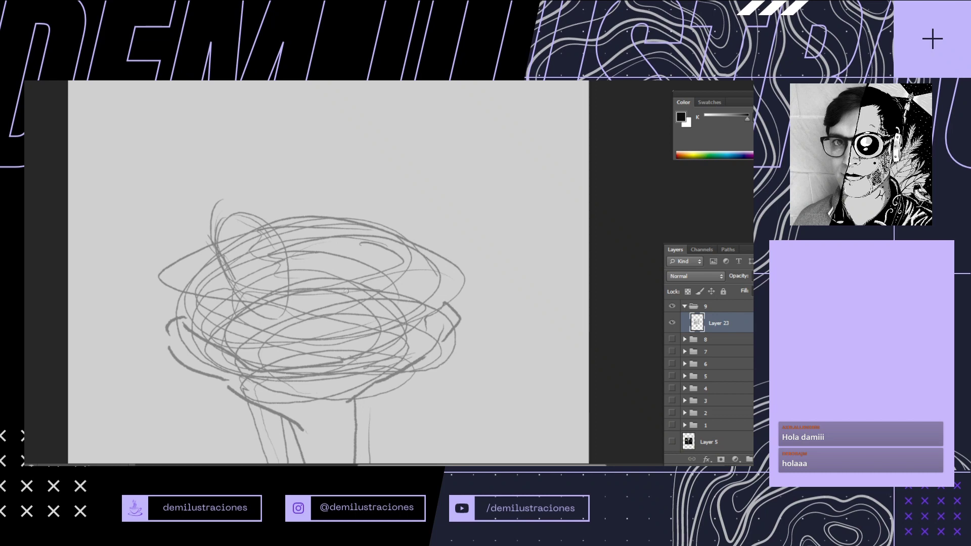
left_click_drag(290, 200, 281, 259)
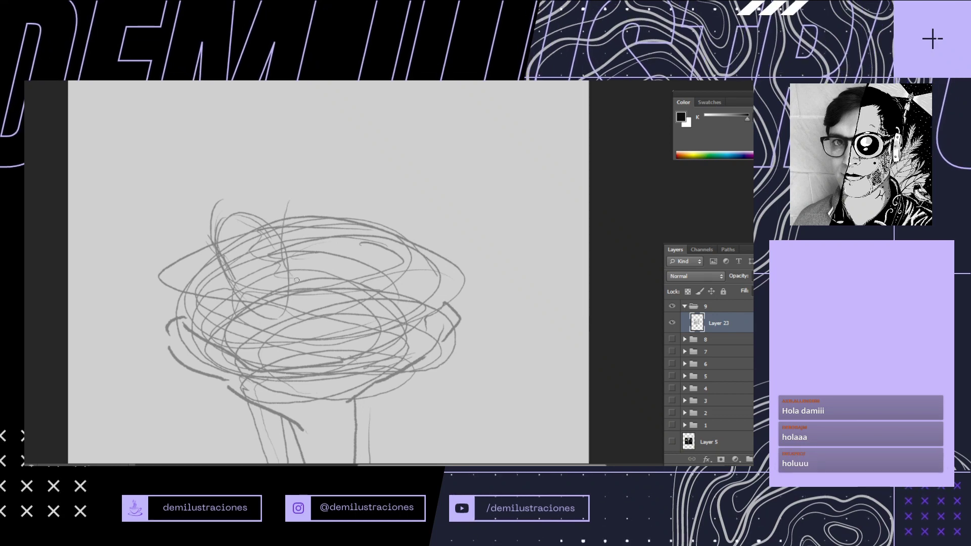
mouse_move(279, 225)
left_mouse_down()
mouse_move(322, 209)
mouse_move(284, 276)
left_mouse_up()
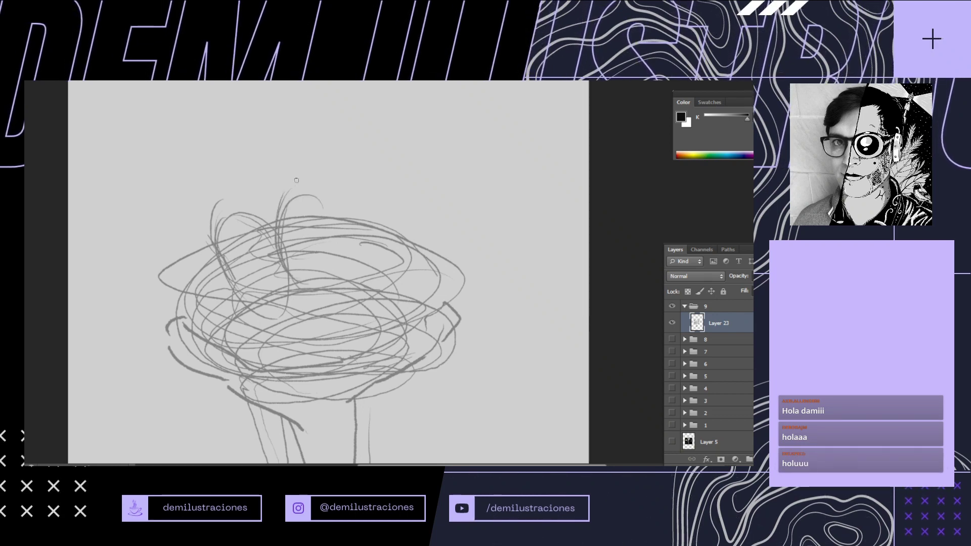
mouse_move(297, 180)
left_mouse_down()
mouse_move(332, 191)
mouse_move(331, 274)
mouse_move(320, 176)
mouse_move(358, 279)
mouse_move(384, 291)
mouse_move(339, 265)
mouse_move(336, 251)
mouse_move(311, 310)
mouse_move(401, 229)
mouse_move(338, 329)
mouse_move(367, 226)
mouse_move(398, 283)
left_mouse_up()
left_click_drag(351, 236, 321, 270)
left_click_drag(415, 261, 393, 299)
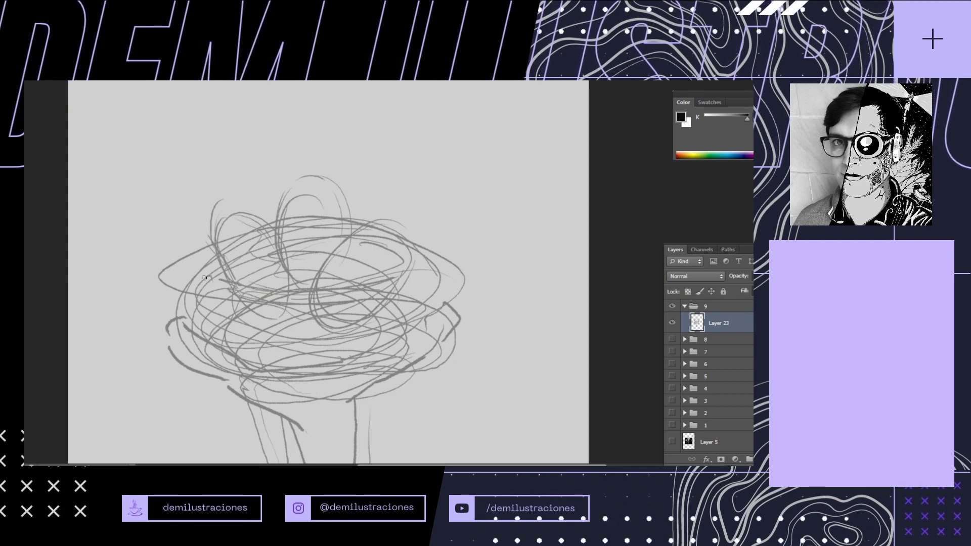
Sketch short twig ends sticking out from both sides of the nest's rim
mouse_move(181, 288)
left_mouse_down()
mouse_move(161, 271)
mouse_move(189, 281)
mouse_move(153, 299)
left_mouse_up()
mouse_move(430, 261)
left_mouse_down()
mouse_move(456, 254)
mouse_move(461, 286)
mouse_move(485, 290)
left_mouse_up()
left_click_drag(465, 289, 476, 293)
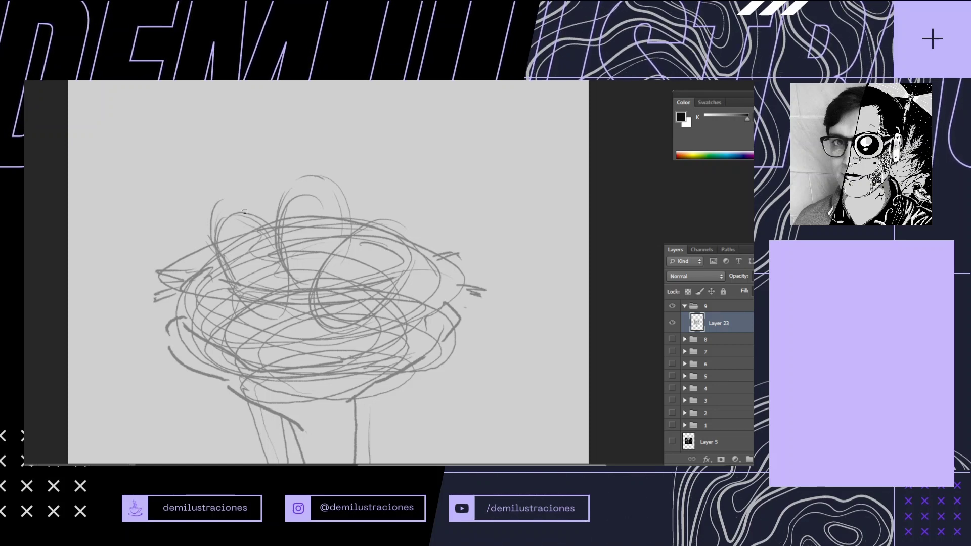
Strengthen the outlines of the three eggs with darker, repeated curved strokes
mouse_move(245, 210)
left_mouse_down()
mouse_move(223, 206)
mouse_move(216, 240)
left_mouse_up()
left_click_drag(251, 213, 278, 235)
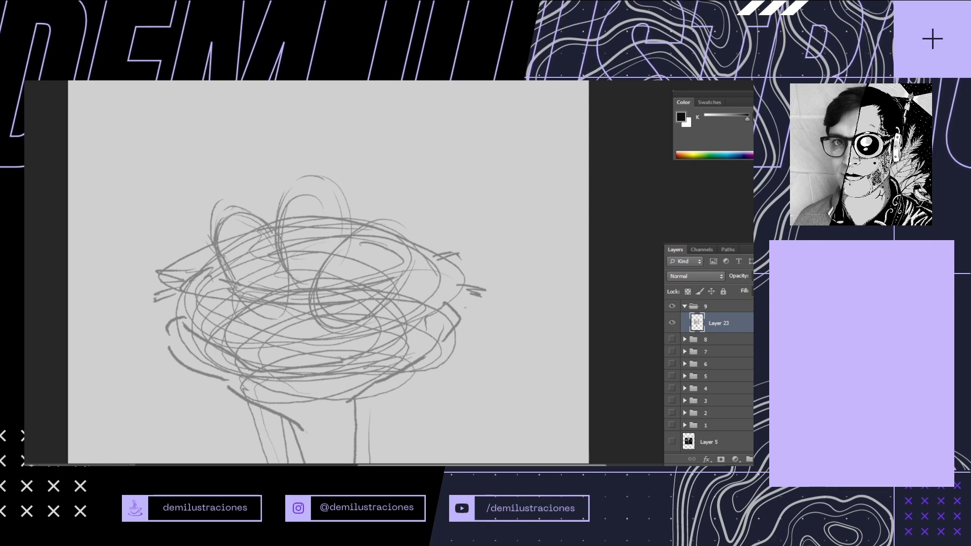
mouse_move(293, 275)
left_mouse_down()
mouse_move(286, 248)
mouse_move(223, 211)
left_mouse_up()
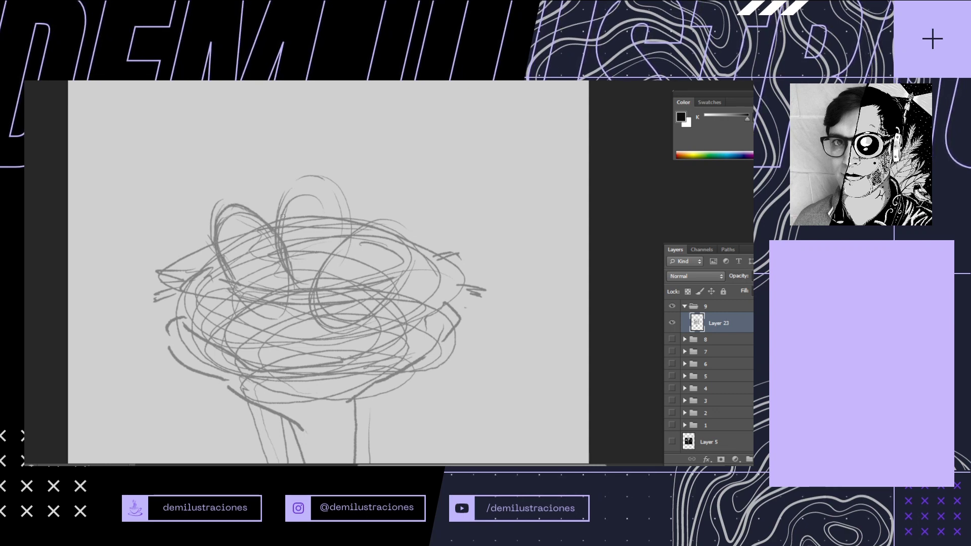
mouse_move(278, 226)
left_mouse_down()
mouse_move(306, 174)
mouse_move(341, 186)
mouse_move(352, 226)
mouse_move(352, 193)
mouse_move(329, 170)
mouse_move(303, 174)
mouse_move(346, 204)
mouse_move(351, 230)
left_mouse_up()
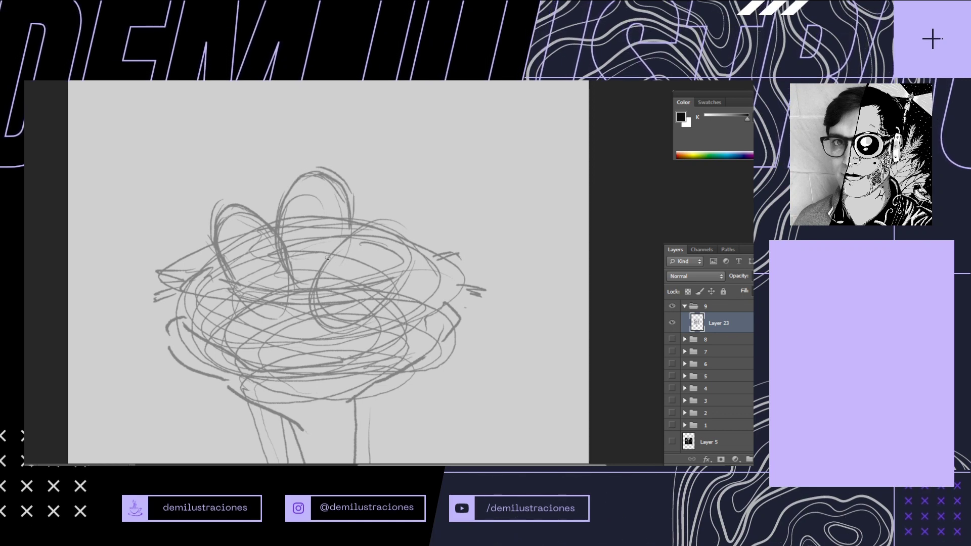
mouse_move(313, 287)
left_mouse_down()
mouse_move(367, 222)
mouse_move(408, 220)
mouse_move(423, 273)
left_mouse_up()
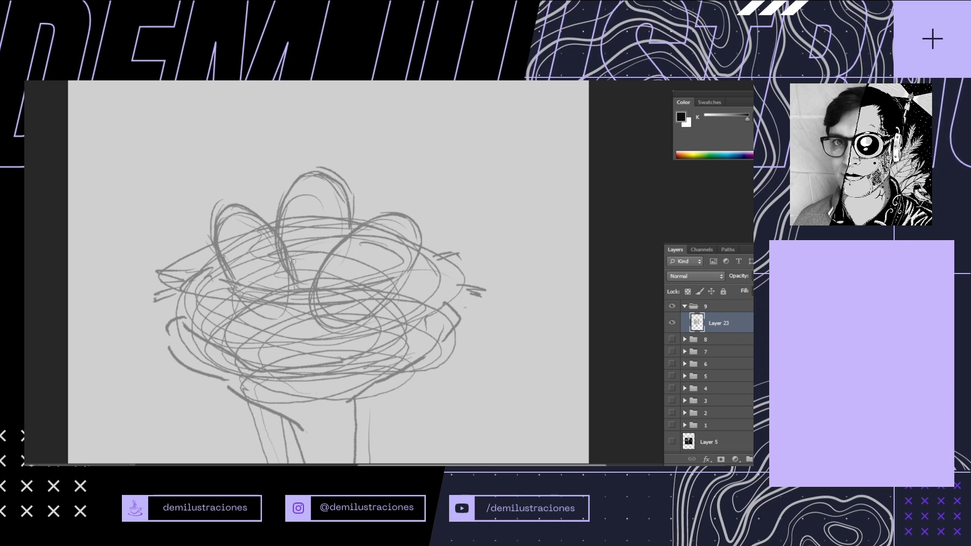
mouse_move(293, 261)
left_mouse_down()
mouse_move(265, 214)
mouse_move(227, 202)
mouse_move(210, 218)
mouse_move(218, 255)
mouse_move(242, 198)
left_mouse_up()
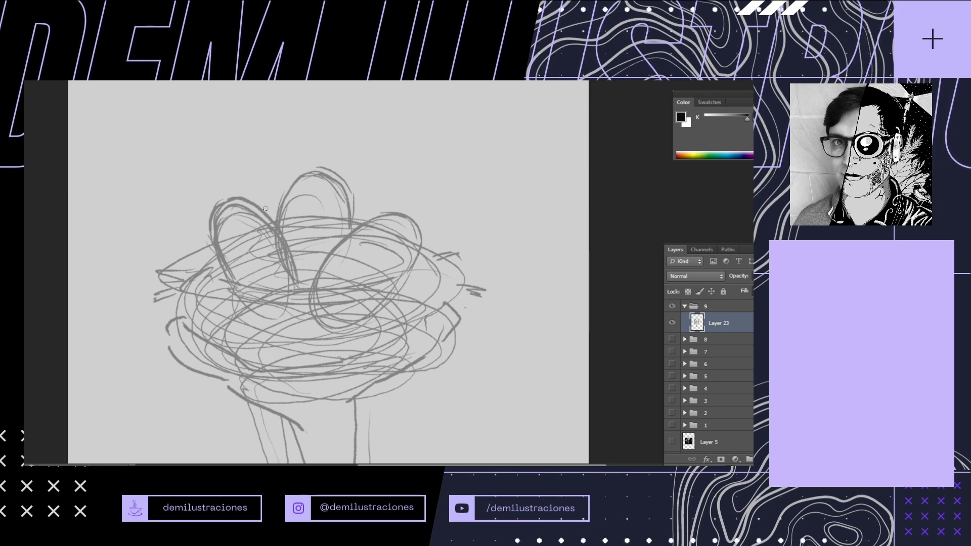
mouse_move(286, 266)
left_mouse_down()
mouse_move(277, 236)
mouse_move(293, 266)
mouse_move(272, 248)
mouse_move(287, 272)
left_mouse_up()
Speckle the three eggs, add a small pointed detail atop the middle one, and draw jagged crack lines across the right one
mouse_move(260, 227)
left_mouse_down()
mouse_move(276, 256)
mouse_move(255, 256)
mouse_move(302, 255)
mouse_move(324, 218)
mouse_move(334, 237)
mouse_move(346, 213)
mouse_move(343, 261)
mouse_move(370, 284)
left_mouse_up()
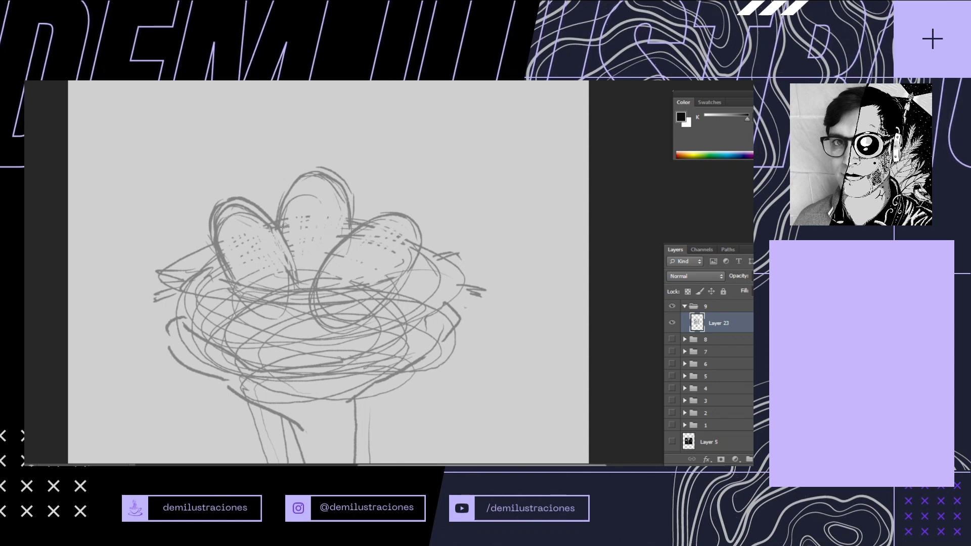
left_click_drag(234, 237, 237, 223)
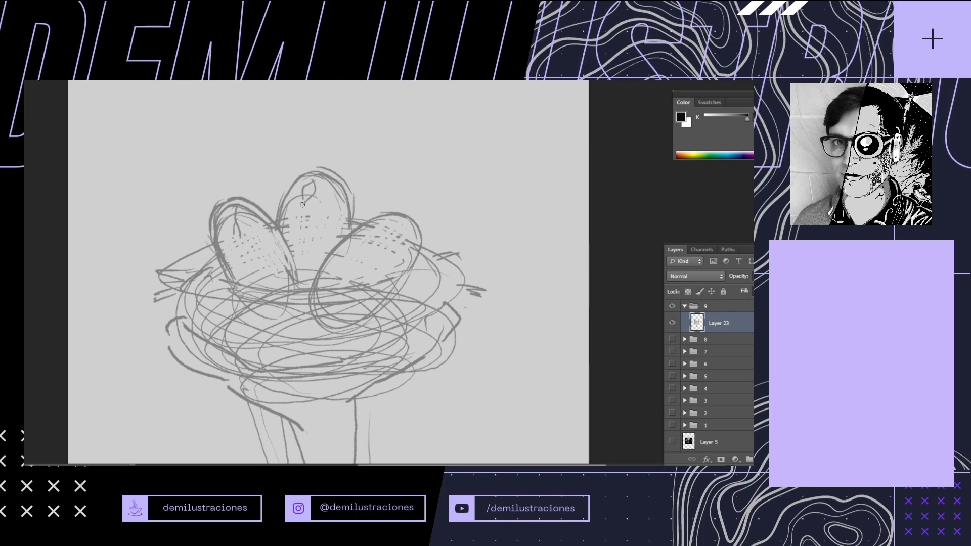
mouse_move(310, 181)
left_mouse_down()
mouse_move(317, 192)
mouse_move(298, 205)
left_mouse_up()
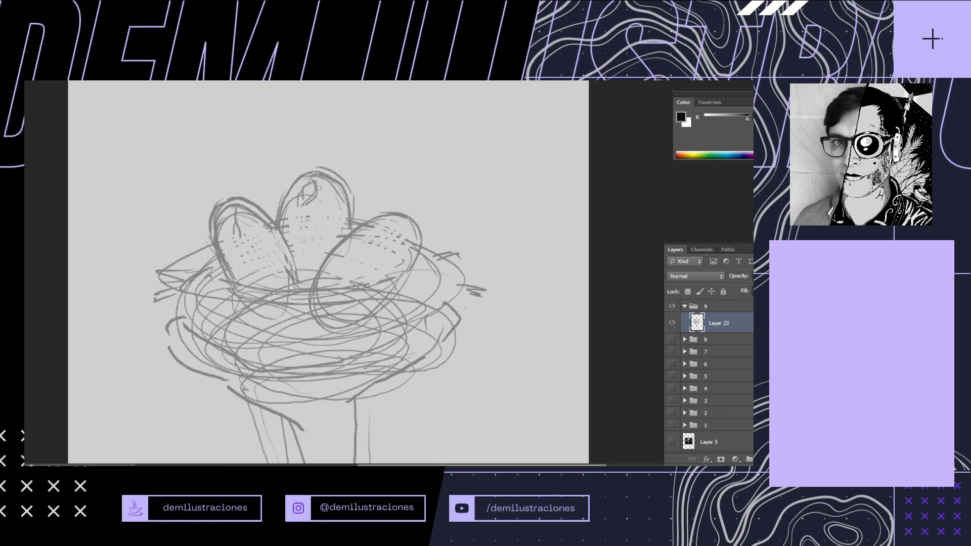
mouse_move(304, 193)
left_mouse_down()
mouse_move(314, 158)
mouse_move(313, 189)
mouse_move(296, 207)
mouse_move(318, 196)
mouse_move(317, 185)
mouse_move(309, 208)
left_mouse_up()
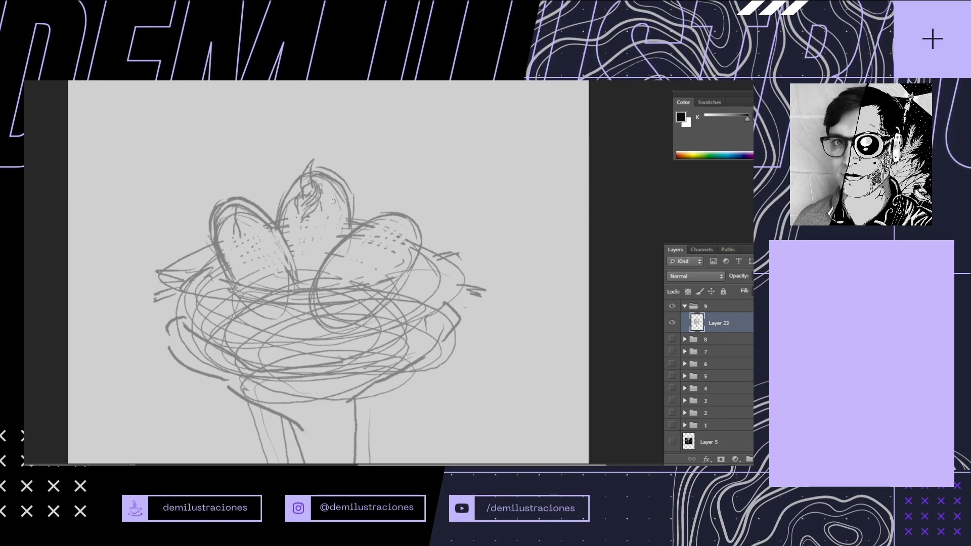
mouse_move(353, 233)
left_mouse_down()
mouse_move(361, 269)
mouse_move(375, 281)
left_mouse_up()
left_click_drag(358, 238, 389, 264)
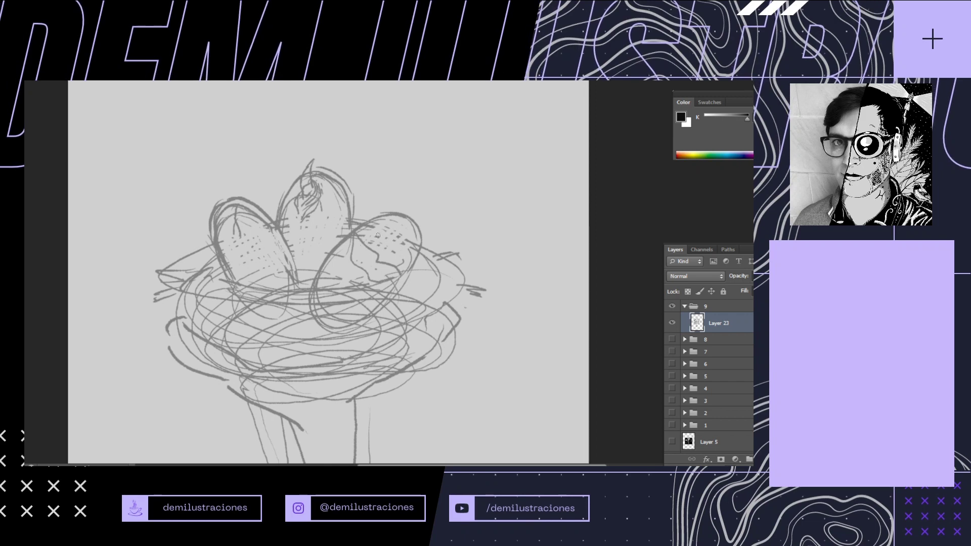
Rough out a rhinoceros's head and body emerging from the broken right egg, erasing the shell lines that cross it
mouse_move(358, 229)
left_mouse_down()
mouse_move(402, 210)
mouse_move(395, 223)
mouse_move(420, 226)
mouse_move(424, 239)
mouse_move(438, 226)
mouse_move(389, 231)
mouse_move(374, 222)
mouse_move(432, 251)
mouse_move(374, 234)
mouse_move(396, 246)
mouse_move(388, 256)
mouse_move(383, 236)
mouse_move(355, 242)
mouse_move(338, 264)
mouse_move(363, 270)
mouse_move(352, 261)
mouse_move(367, 282)
mouse_move(410, 268)
mouse_move(376, 267)
mouse_move(366, 248)
left_mouse_up()
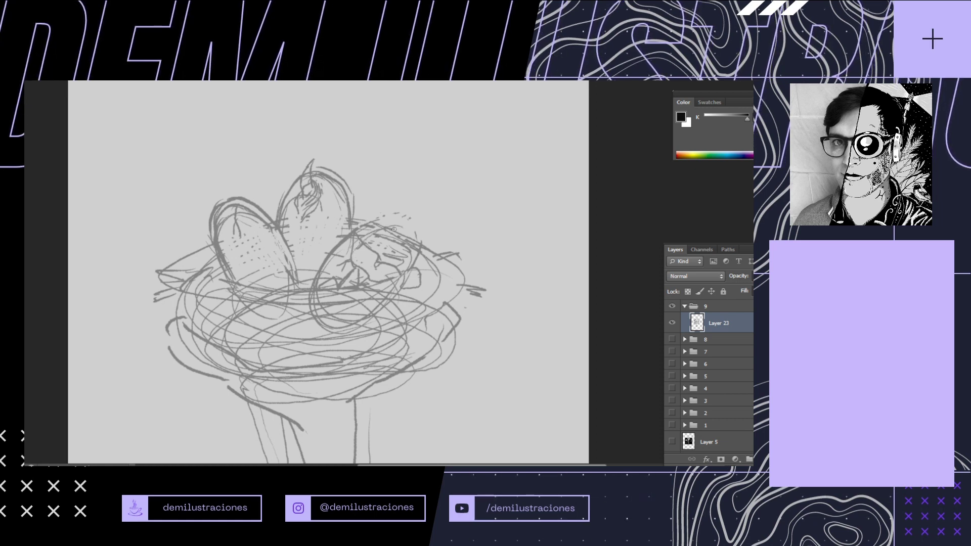
mouse_move(391, 264)
left_mouse_down()
mouse_move(410, 255)
mouse_move(402, 229)
mouse_move(406, 261)
mouse_move(418, 232)
mouse_move(411, 227)
mouse_move(398, 240)
mouse_move(443, 229)
left_mouse_up()
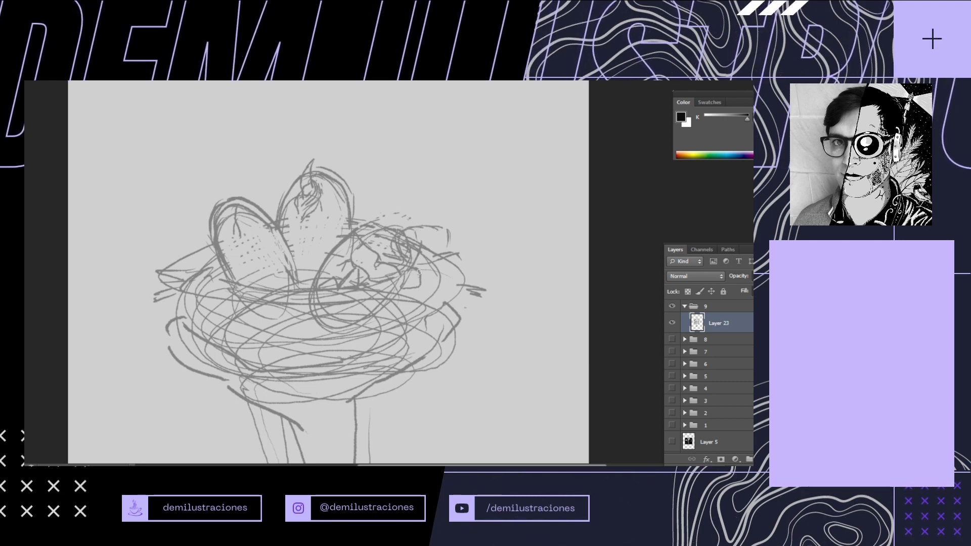
mouse_move(385, 260)
left_mouse_down()
mouse_move(394, 280)
mouse_move(395, 256)
mouse_move(425, 268)
mouse_move(384, 276)
mouse_move(410, 282)
mouse_move(417, 272)
mouse_move(389, 259)
mouse_move(383, 272)
mouse_move(413, 276)
mouse_move(397, 258)
mouse_move(417, 286)
left_mouse_up()
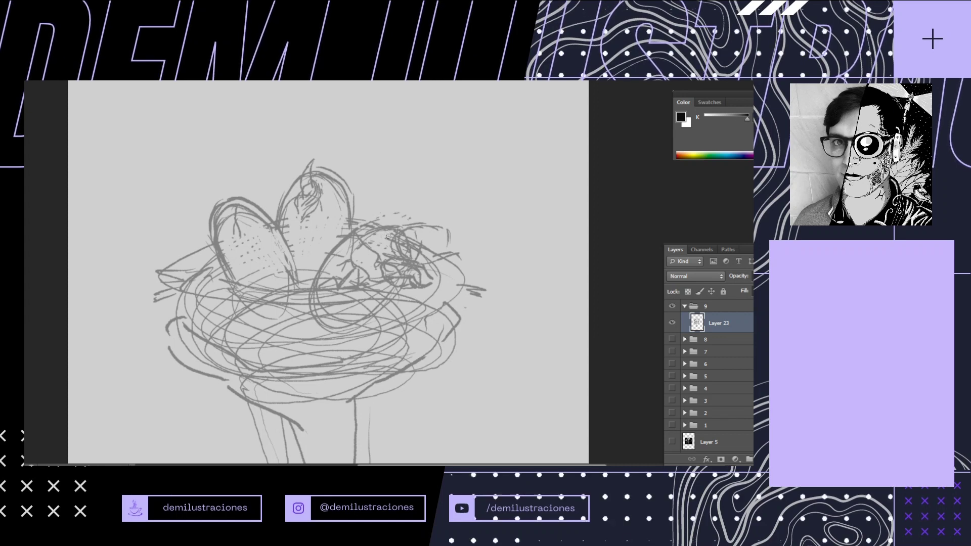
mouse_move(401, 246)
left_mouse_down()
mouse_move(429, 235)
mouse_move(422, 250)
mouse_move(437, 255)
left_mouse_up()
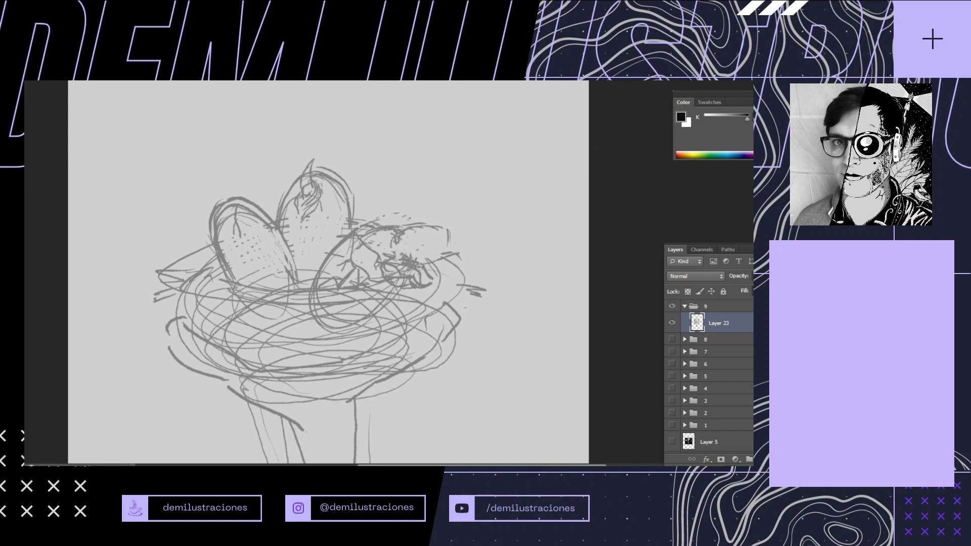
left_click_drag(387, 264, 408, 272)
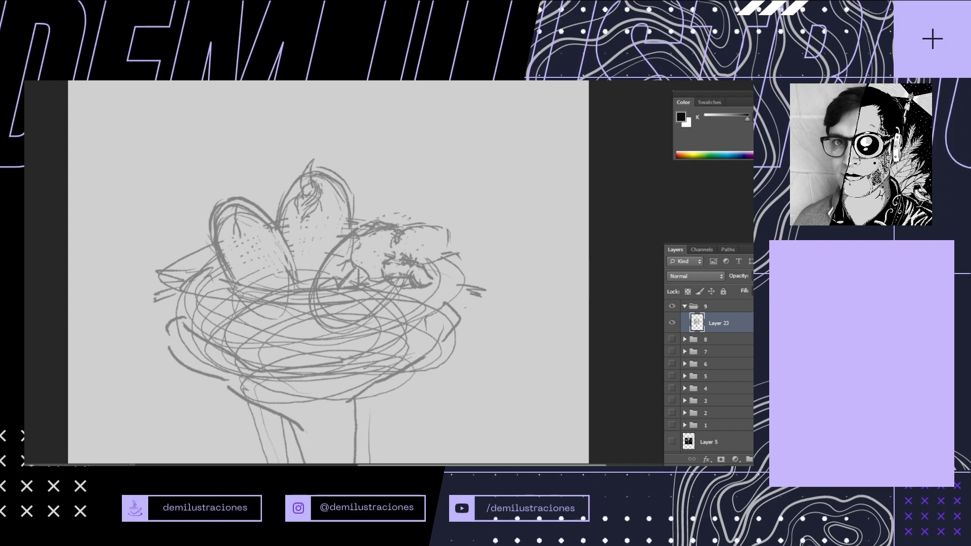
Shape the hatching rhinoceros with a pointed ear, a tapered snout, and a front leg stepping over the nest's rim
left_click_drag(469, 254, 399, 257)
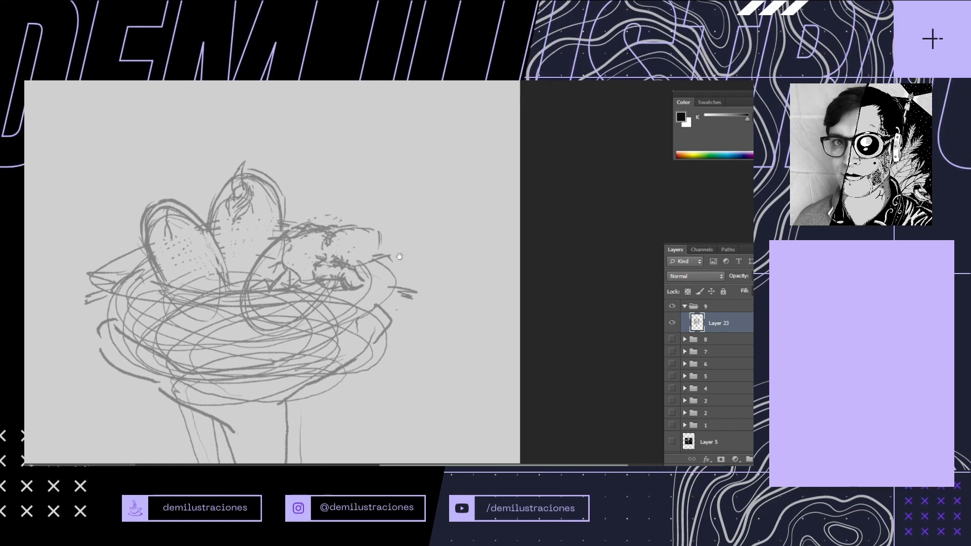
left_click_drag(349, 231, 375, 247)
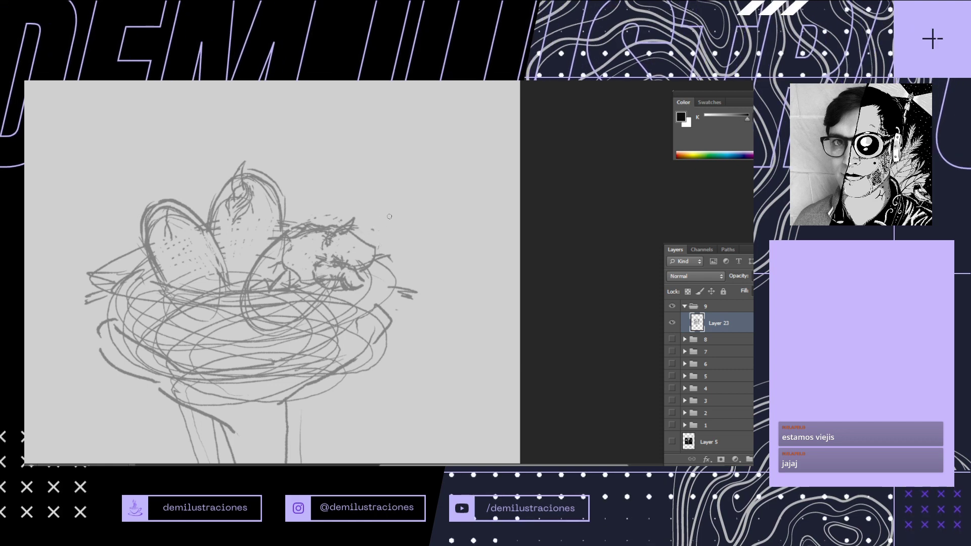
left_click_drag(403, 280, 426, 277)
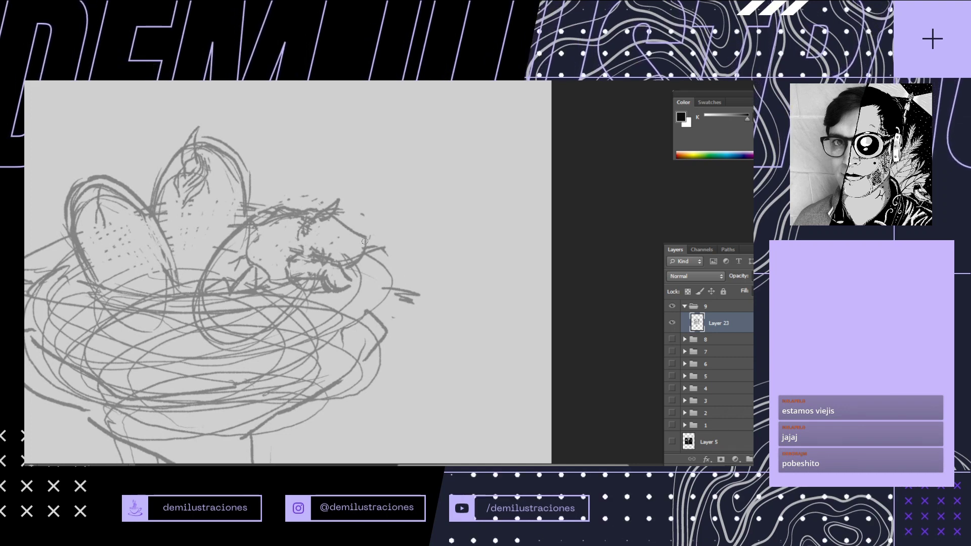
mouse_move(364, 242)
left_mouse_down()
mouse_move(374, 251)
mouse_move(351, 268)
left_mouse_up()
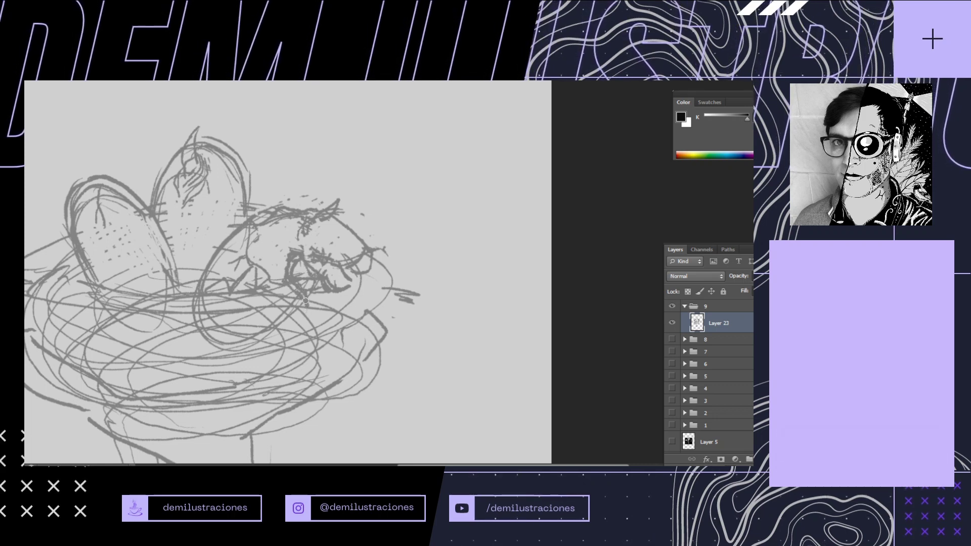
left_click_drag(305, 301, 327, 304)
key("e")
mouse_move(326, 270)
left_mouse_down()
mouse_move(326, 279)
mouse_move(342, 272)
left_mouse_up()
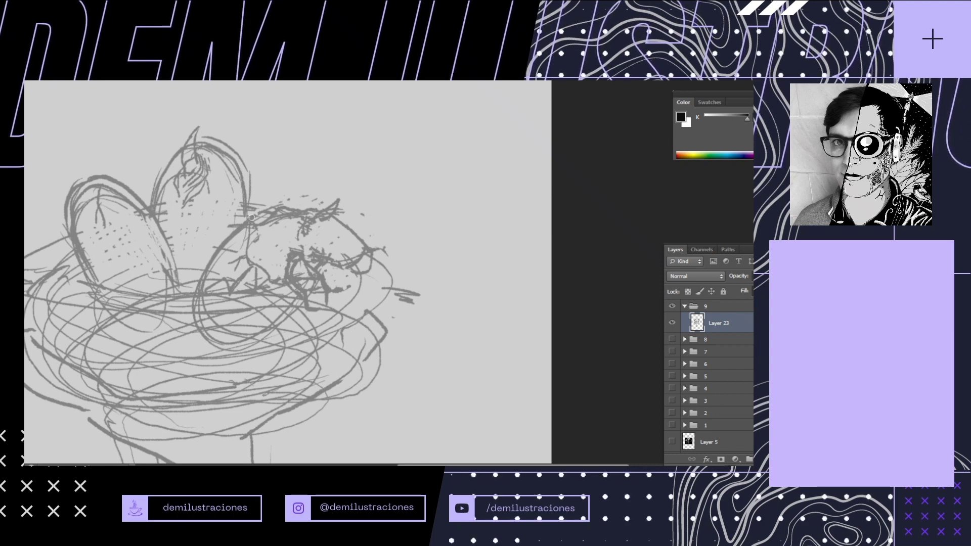
Darken the hatching egg's left outline and add short hatching strokes along the rhinoceros's underside beside the shell
left_click_drag(204, 269, 231, 231)
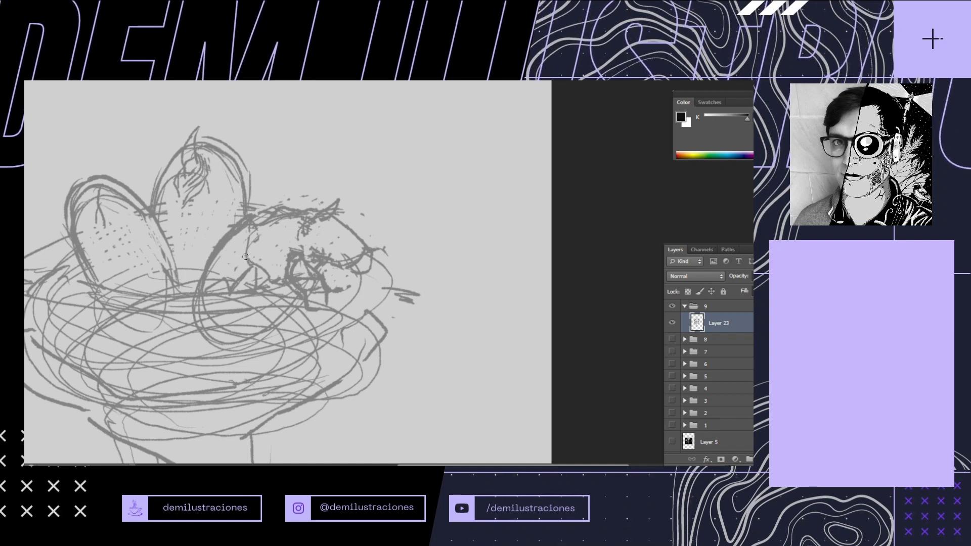
mouse_move(243, 252)
left_mouse_down()
mouse_move(250, 224)
mouse_move(251, 257)
left_mouse_up()
left_click_drag(251, 244, 257, 262)
left_click_drag(256, 250, 265, 269)
left_click_drag(264, 256, 274, 276)
left_click_drag(273, 267, 278, 279)
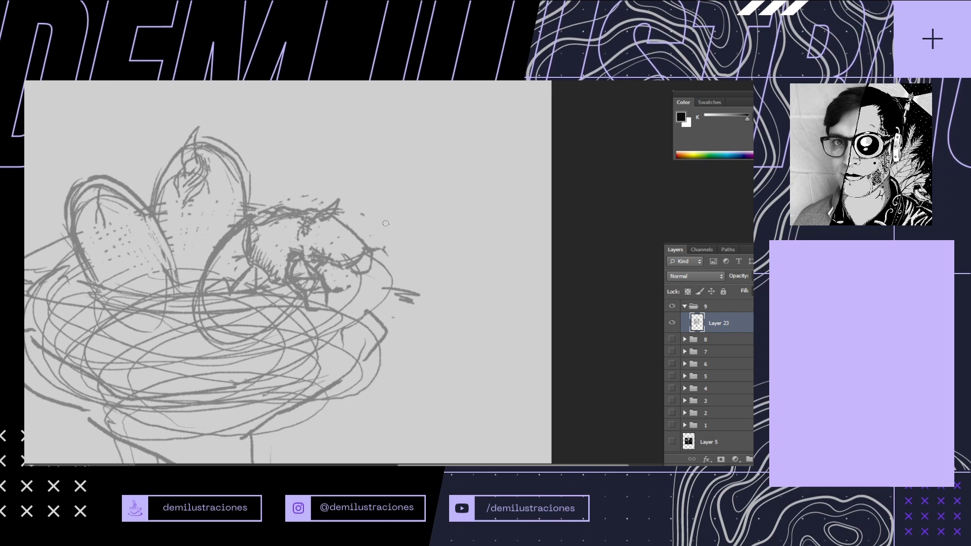
Draw a curved horn on the rhinoceros's snout, mark its eye and brow, and clean up the lines below its jaw
mouse_move(361, 229)
left_mouse_down()
mouse_move(378, 254)
mouse_move(370, 243)
mouse_move(386, 226)
mouse_move(373, 264)
left_mouse_up()
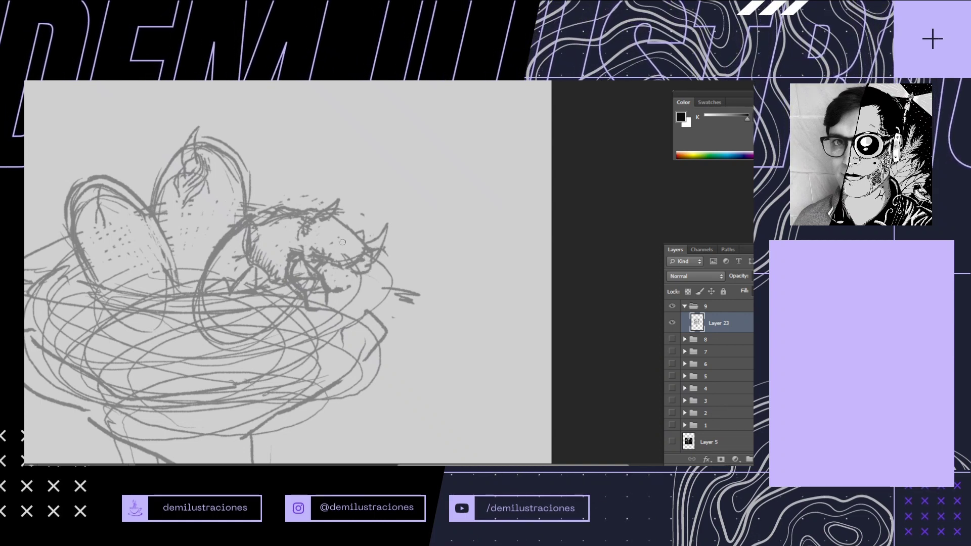
left_click_drag(339, 241, 346, 242)
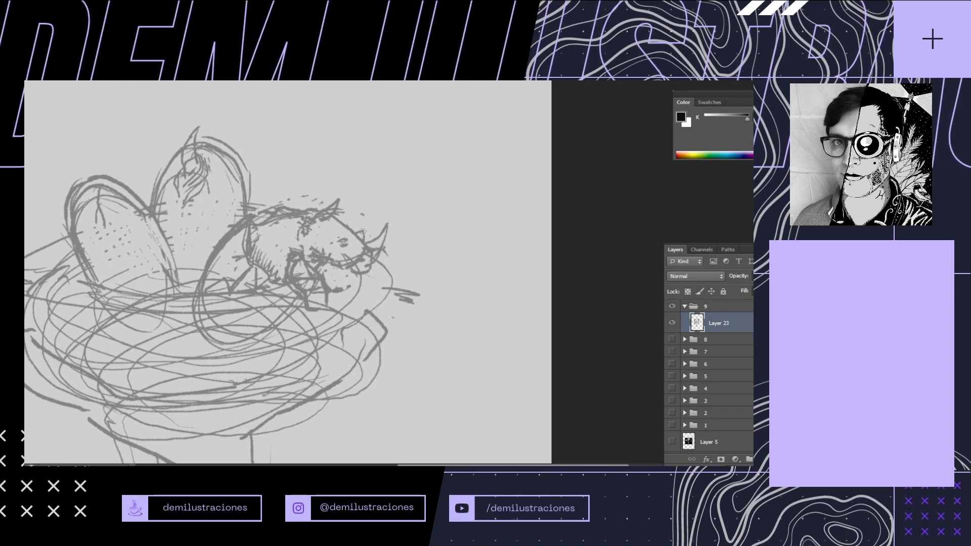
left_click_drag(337, 222, 350, 233)
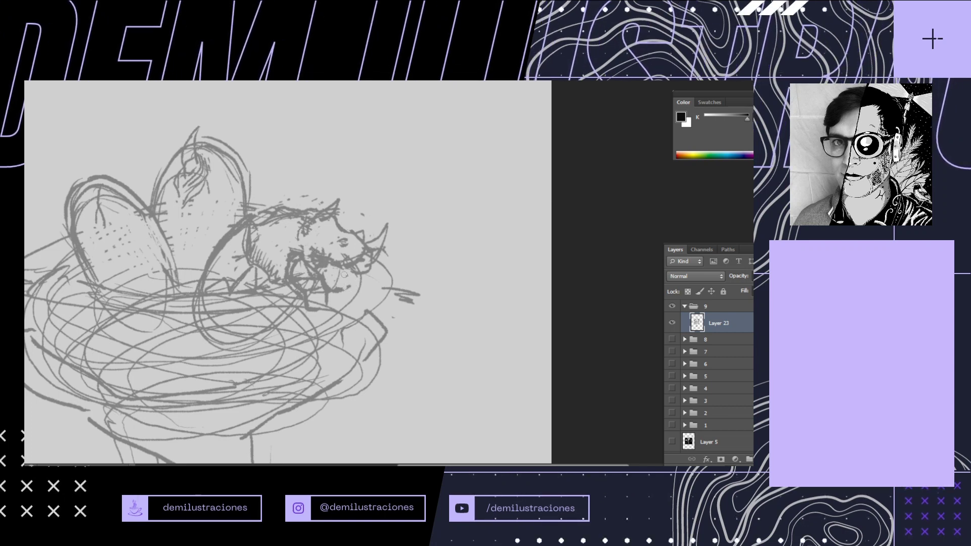
left_click_drag(340, 273, 345, 287)
left_click_drag(349, 274, 329, 324)
Add twigs sticking out on both sides of the nest and small-tipped sprigs beside and between the eggs
left_click_drag(384, 285, 416, 265)
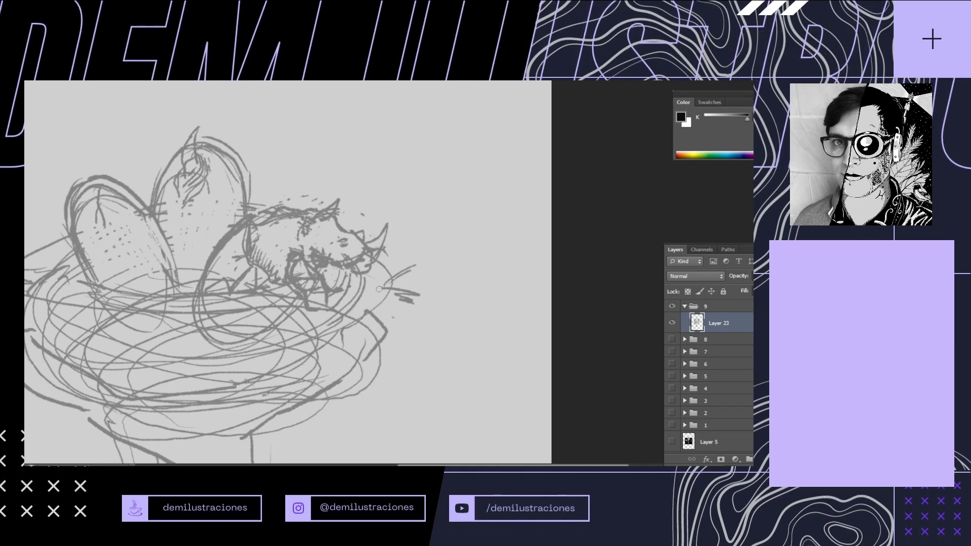
left_click_drag(395, 298, 360, 344)
left_click_drag(164, 374, 259, 294)
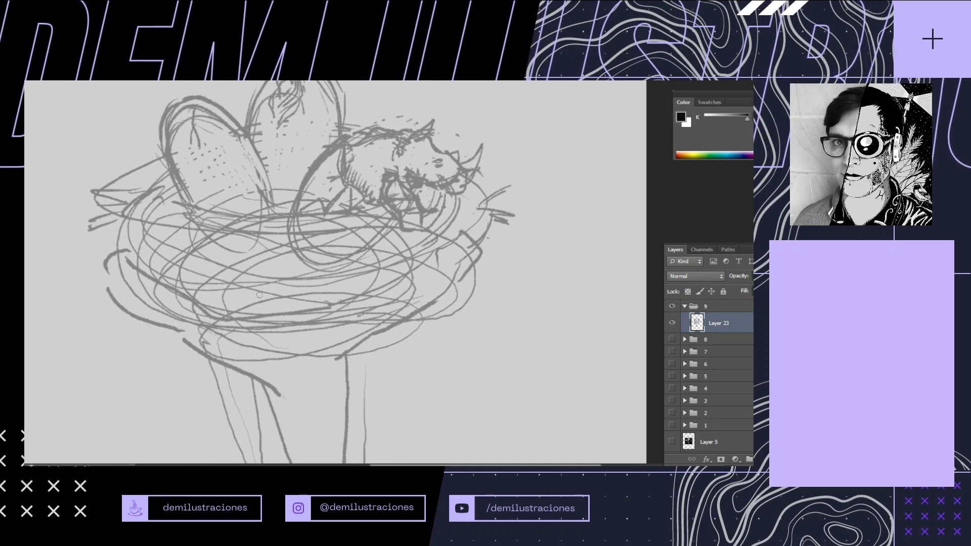
left_click_drag(129, 261, 95, 285)
mouse_move(138, 155)
left_mouse_down()
mouse_move(129, 243)
mouse_move(160, 285)
mouse_move(138, 282)
left_mouse_up()
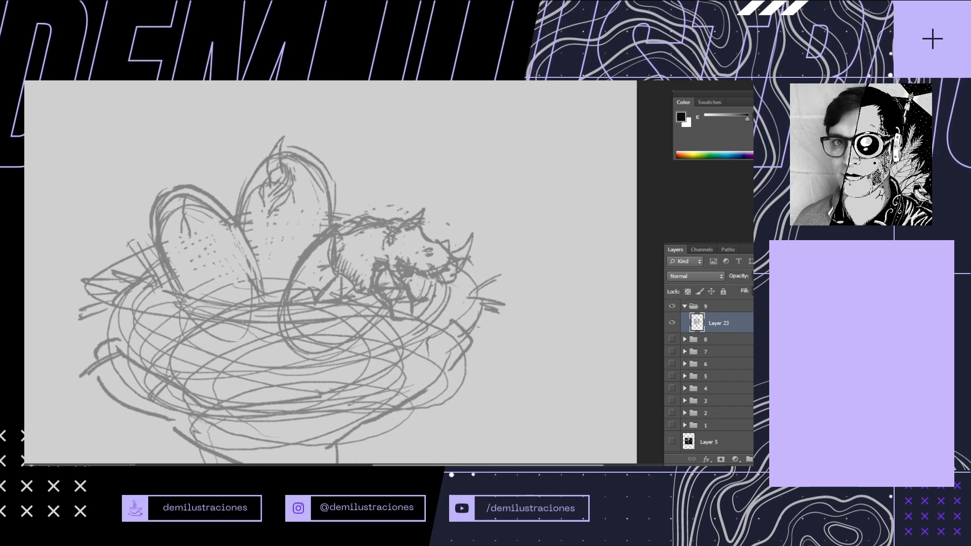
left_click_drag(127, 244, 136, 232)
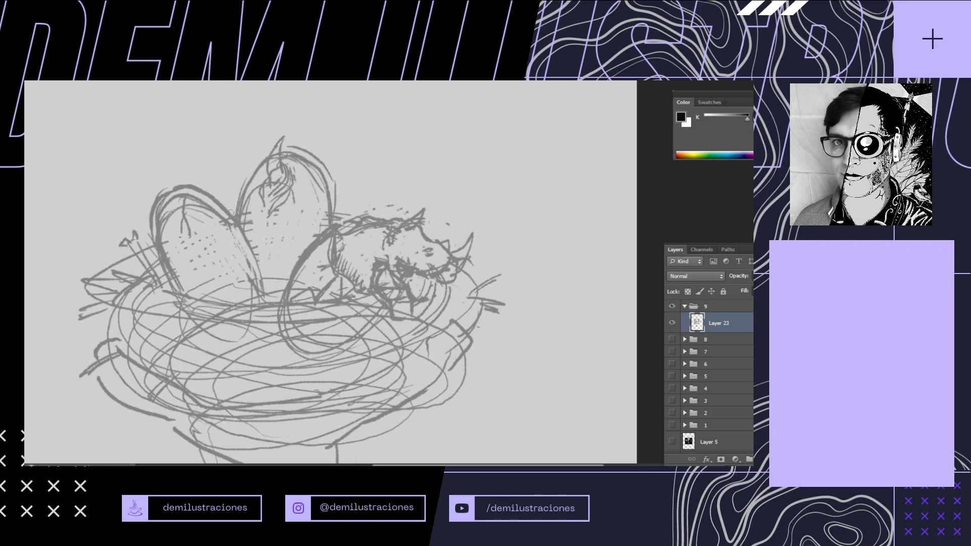
left_click_drag(222, 182, 231, 191)
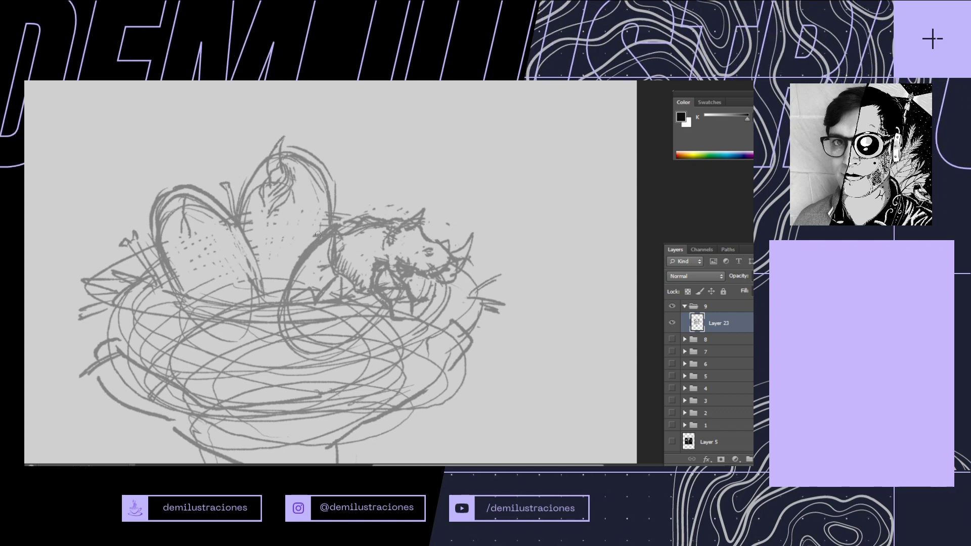
left_click_drag(307, 248, 362, 195)
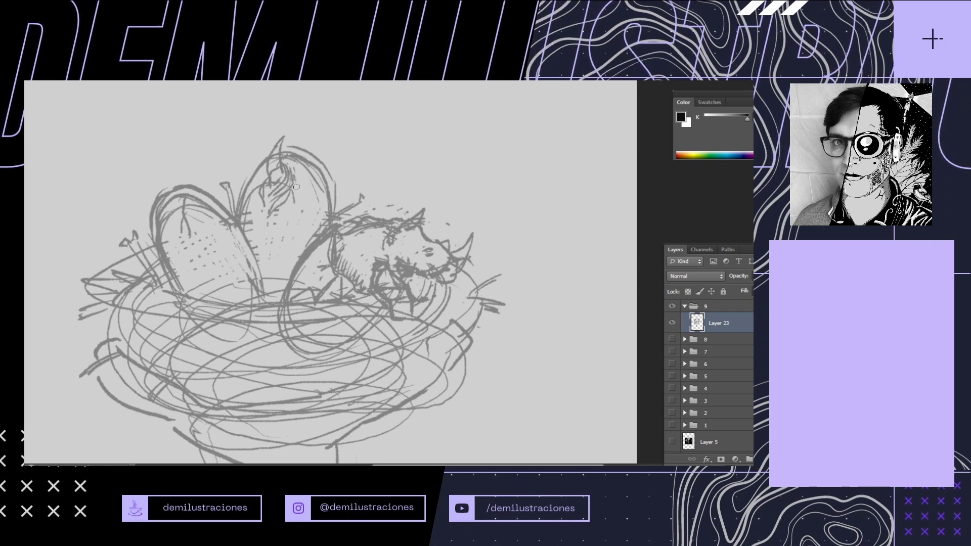
Define the rhinoceros's front leg and skin folds, and thicken the left edge of its egg
mouse_move(267, 211)
left_mouse_down()
mouse_move(369, 201)
mouse_move(394, 264)
mouse_move(366, 215)
mouse_move(319, 234)
mouse_move(328, 228)
mouse_move(285, 297)
left_mouse_up()
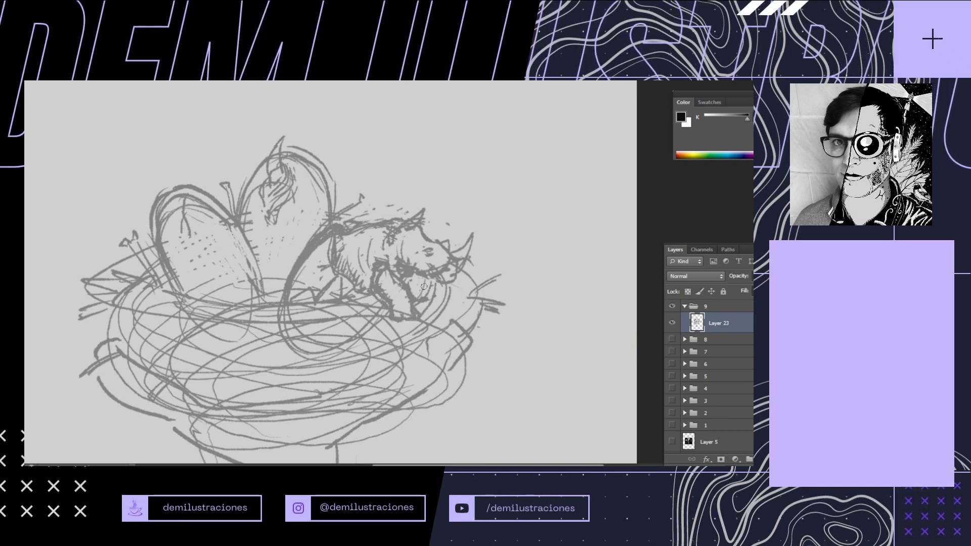
key("ctrl+0")
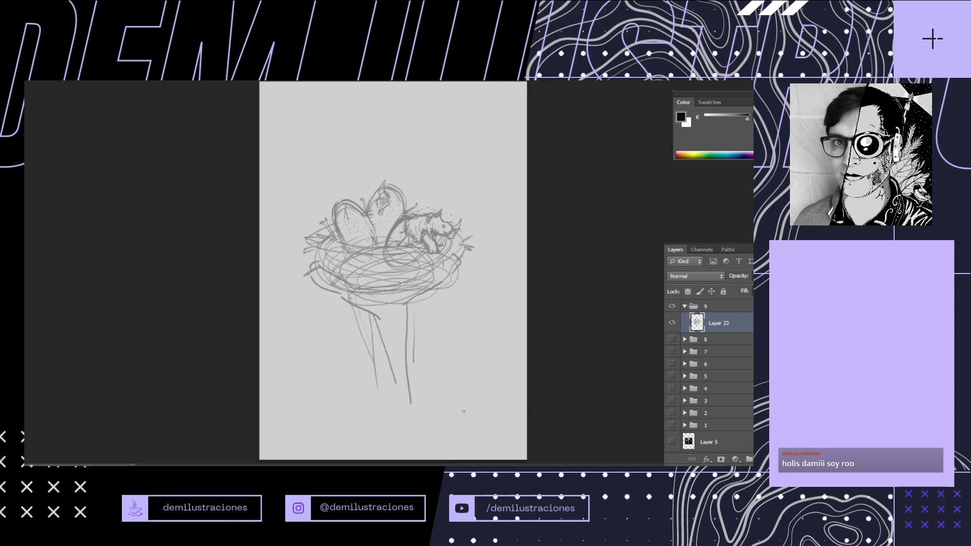
Sketch two twigs with pointed leaves hanging from the nest's lower left side and a thin twig on its right
scroll(463, 240, "up", 3)
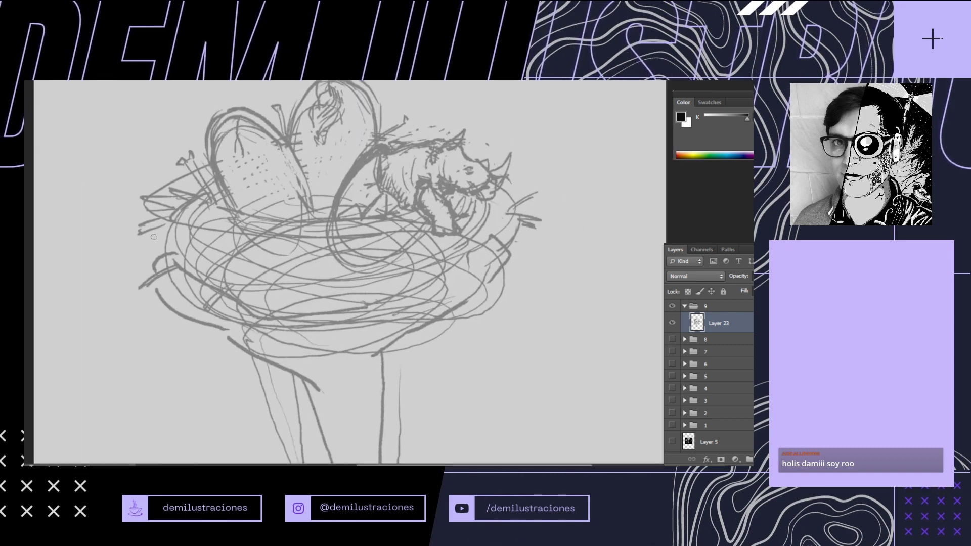
mouse_move(180, 241)
left_mouse_down()
mouse_move(119, 297)
mouse_move(135, 275)
mouse_move(126, 281)
mouse_move(122, 303)
left_mouse_up()
left_click_drag(134, 261, 152, 256)
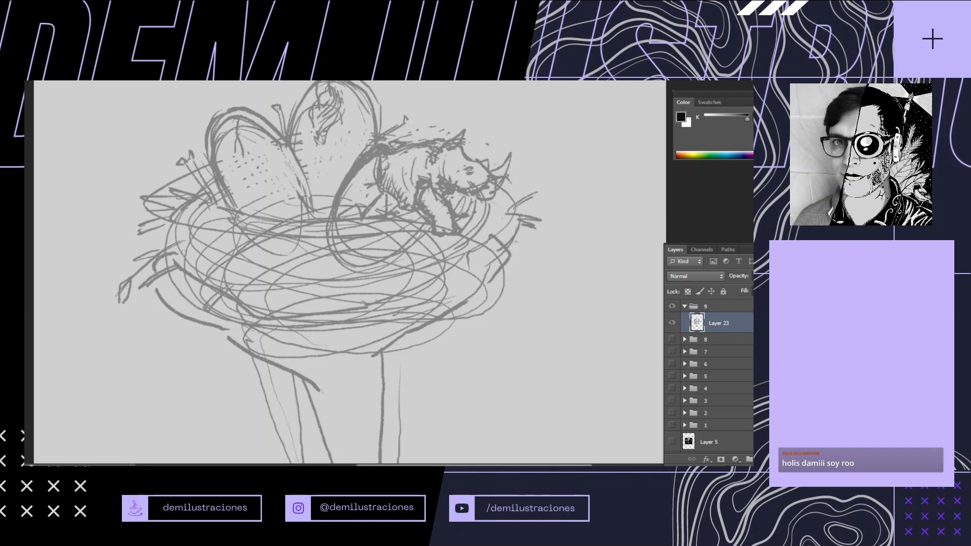
left_click_drag(218, 274, 193, 307)
mouse_move(236, 262)
left_mouse_down()
mouse_move(195, 318)
mouse_move(197, 304)
mouse_move(177, 325)
mouse_move(187, 334)
mouse_move(193, 304)
left_mouse_up()
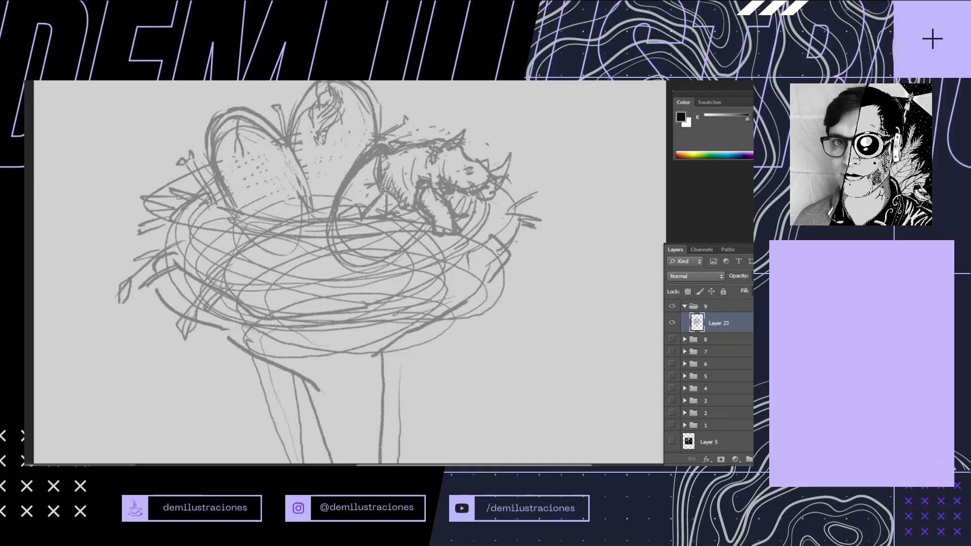
mouse_move(499, 251)
left_mouse_down()
mouse_move(515, 237)
mouse_move(544, 249)
left_mouse_up()
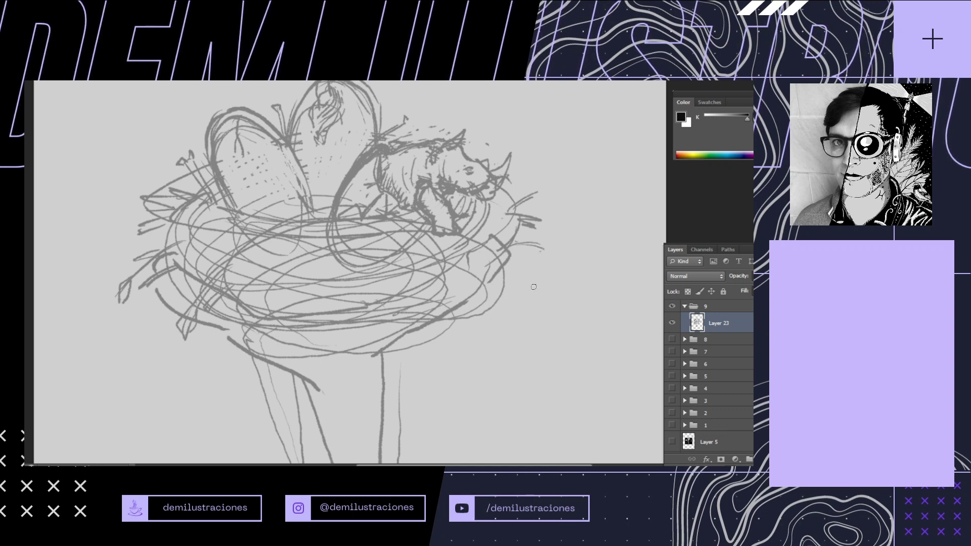
Break up the nest's lower right lines into a band of short dashes and link the nest's base to the trunk's right edge
left_click_drag(534, 286, 479, 282)
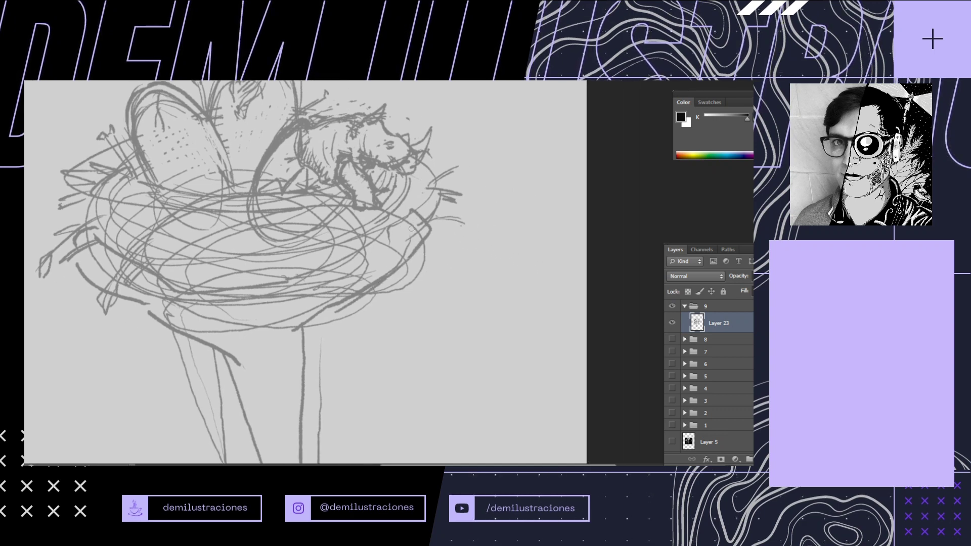
left_click_drag(378, 236, 281, 301)
mouse_move(375, 268)
left_mouse_down()
mouse_move(308, 294)
mouse_move(255, 294)
mouse_move(327, 286)
mouse_move(309, 312)
mouse_move(338, 327)
mouse_move(318, 321)
mouse_move(320, 313)
mouse_move(305, 372)
left_mouse_up()
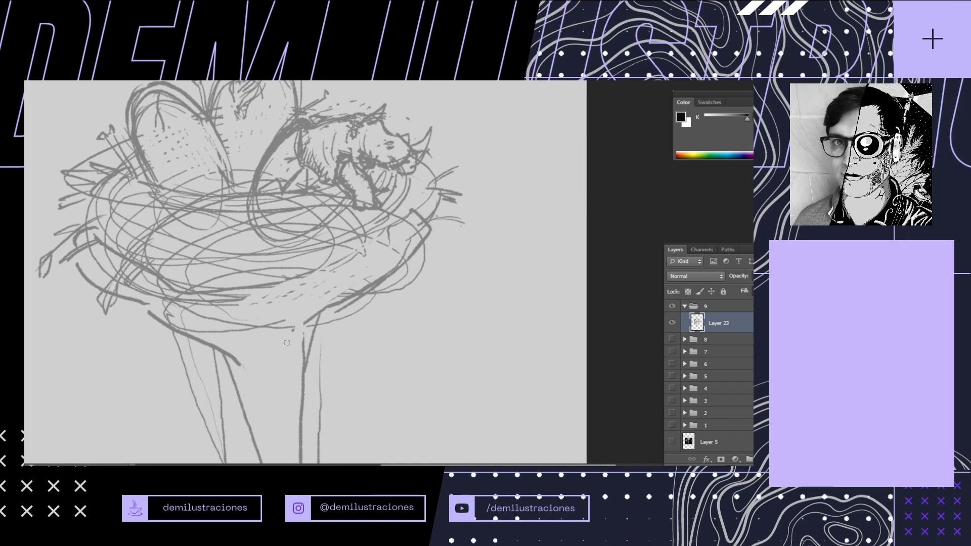
Draw long vertical bark lines down the trunk beneath the nest and erase the stray outer lines on both sides
left_click_drag(281, 352, 282, 397)
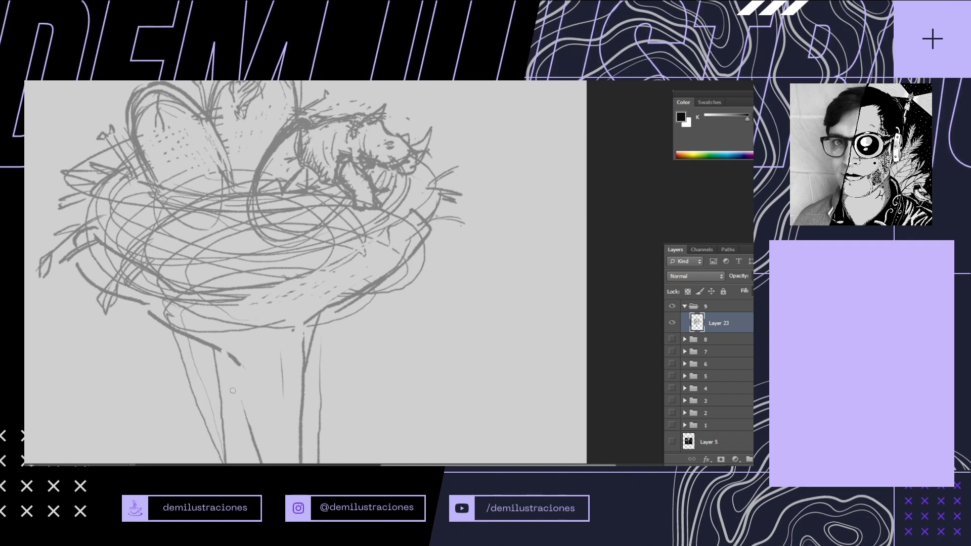
scroll(253, 440, "down", 5)
key("ctrl+z")
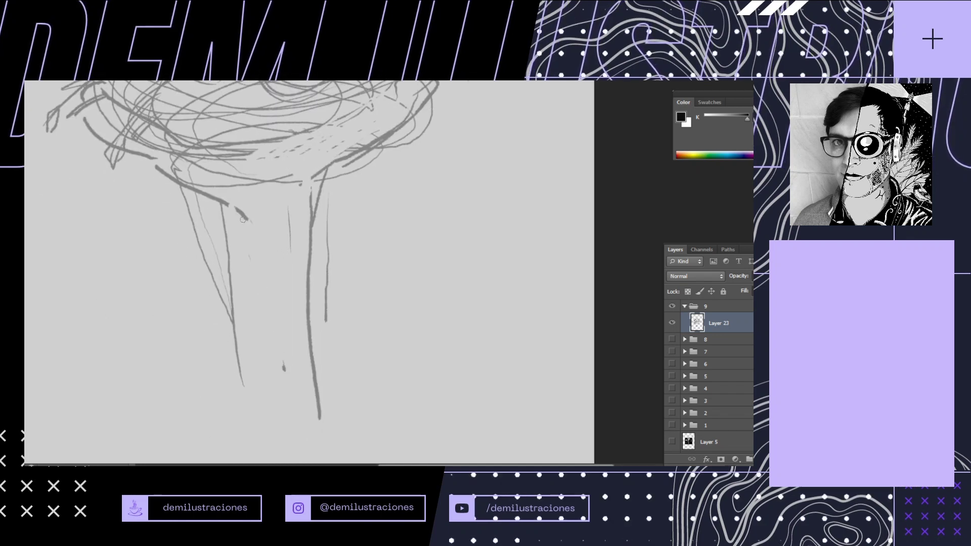
left_click_drag(241, 216, 248, 259)
mouse_move(259, 187)
left_mouse_down()
mouse_move(274, 359)
mouse_move(287, 303)
left_mouse_up()
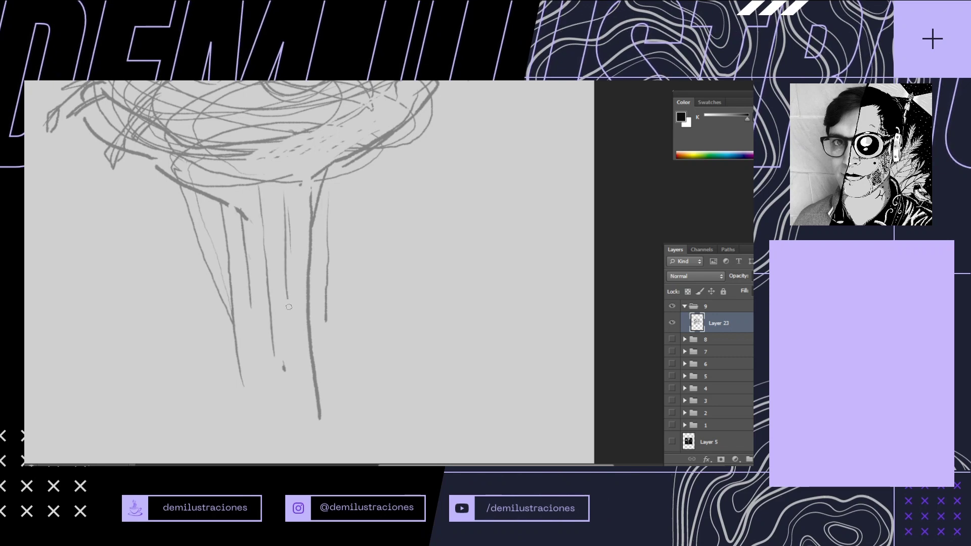
mouse_move(328, 213)
left_mouse_down()
mouse_move(326, 317)
mouse_move(329, 253)
left_mouse_up()
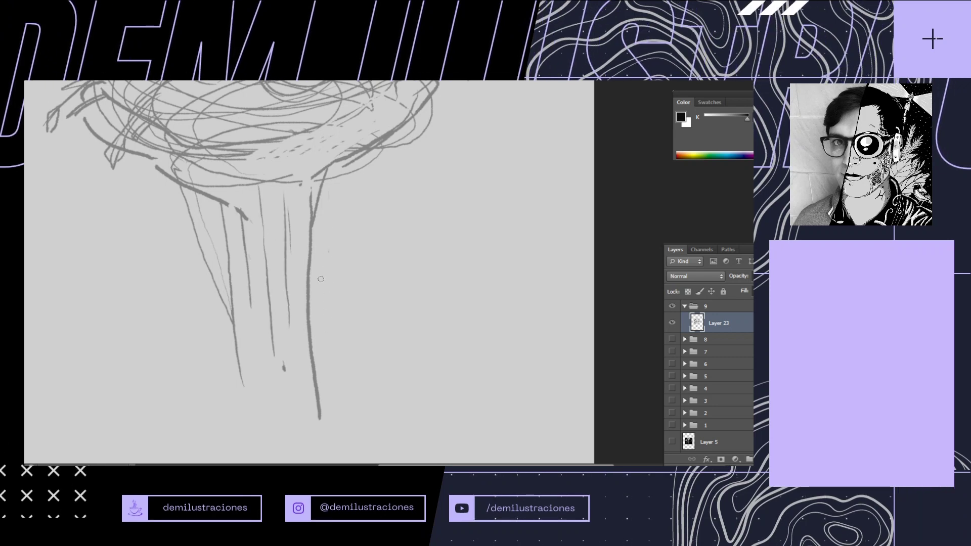
left_click_drag(335, 308, 350, 430)
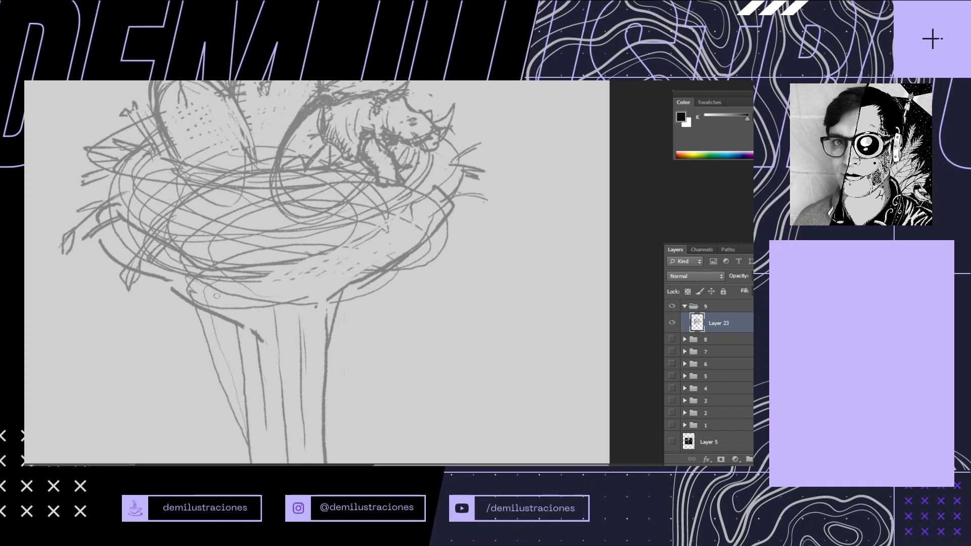
left_click_drag(298, 300, 199, 302)
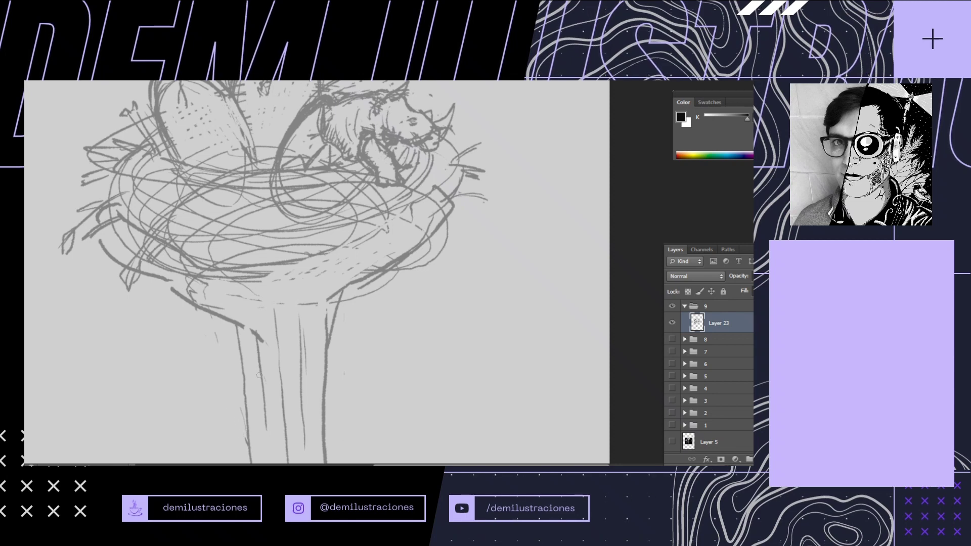
Redraw the trunk's left edge with a thicker, darker line running down from beneath the nest
left_click_drag(297, 354, 329, 256)
left_click_drag(268, 229, 286, 406)
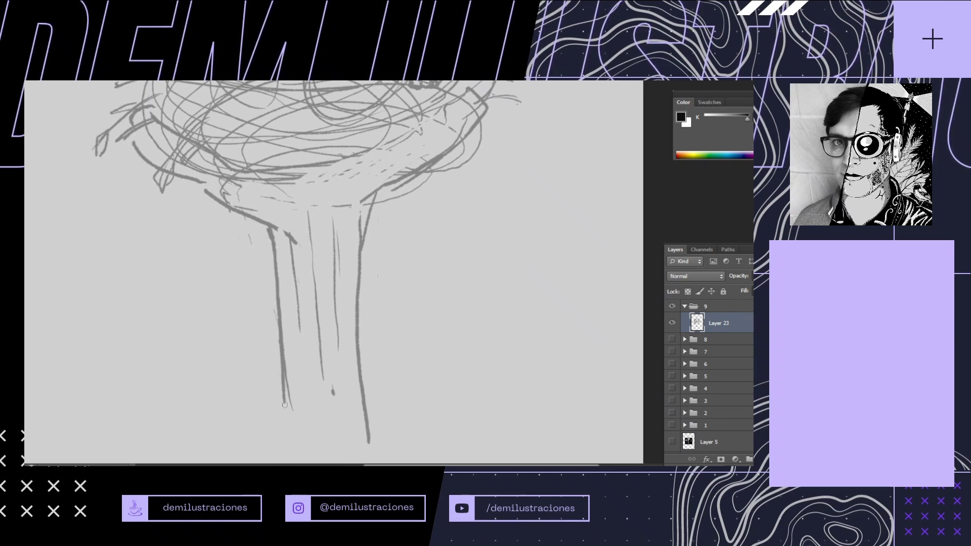
mouse_move(285, 260)
left_mouse_down()
mouse_move(279, 340)
mouse_move(201, 288)
mouse_move(256, 355)
mouse_move(296, 373)
left_mouse_up()
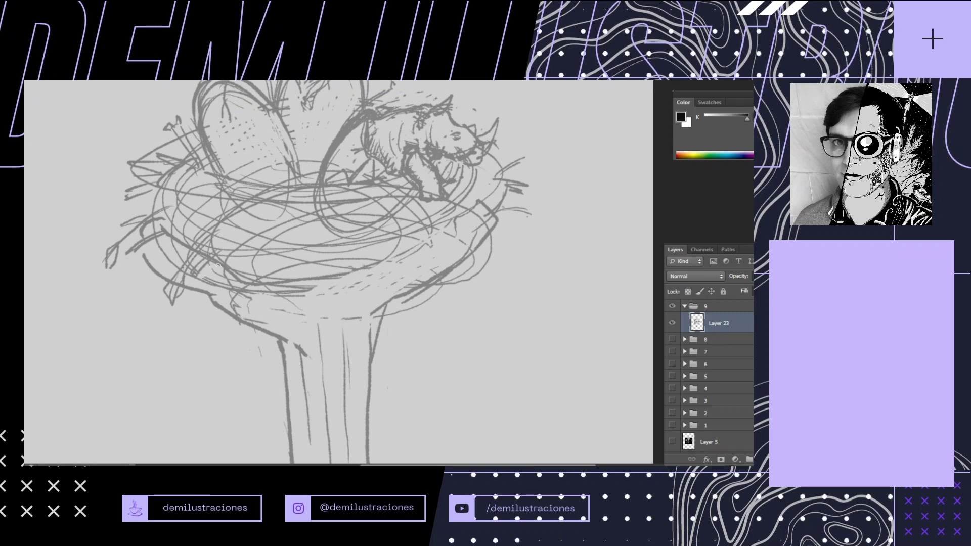
Darken the hanging twig and pointed leaf at the nest's lower left, and add small dashes along the adjoining rim
left_click_drag(267, 295, 342, 348)
left_click_drag(276, 315, 269, 327)
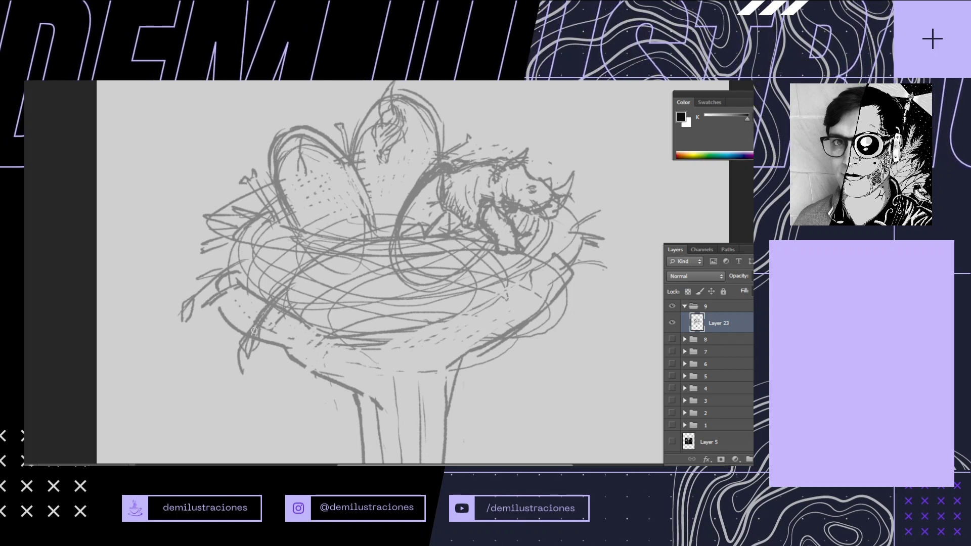
left_click_drag(254, 331, 245, 375)
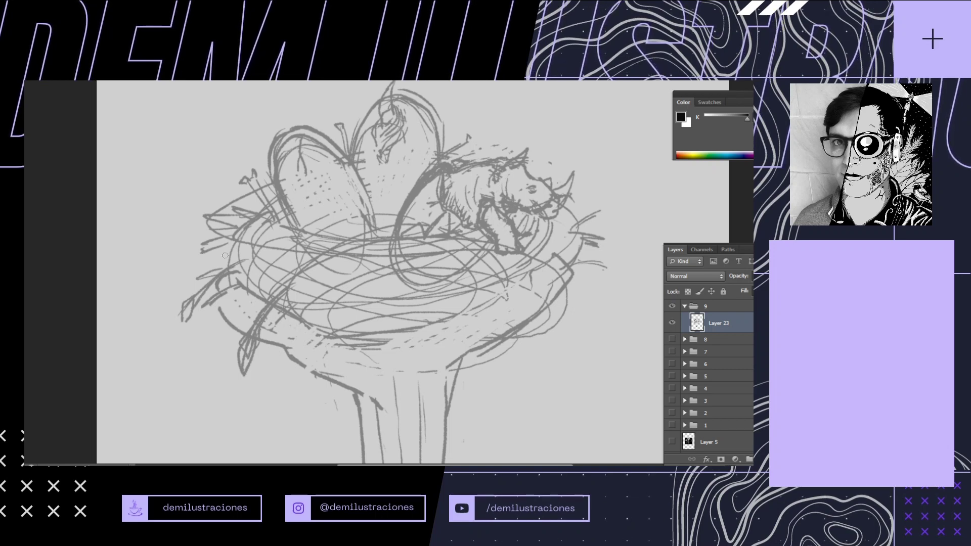
left_click_drag(229, 255, 221, 267)
Sketch a curved twig over the nest's lower right and short twigs hanging beneath both sides of the rim
left_click_drag(596, 244, 452, 318)
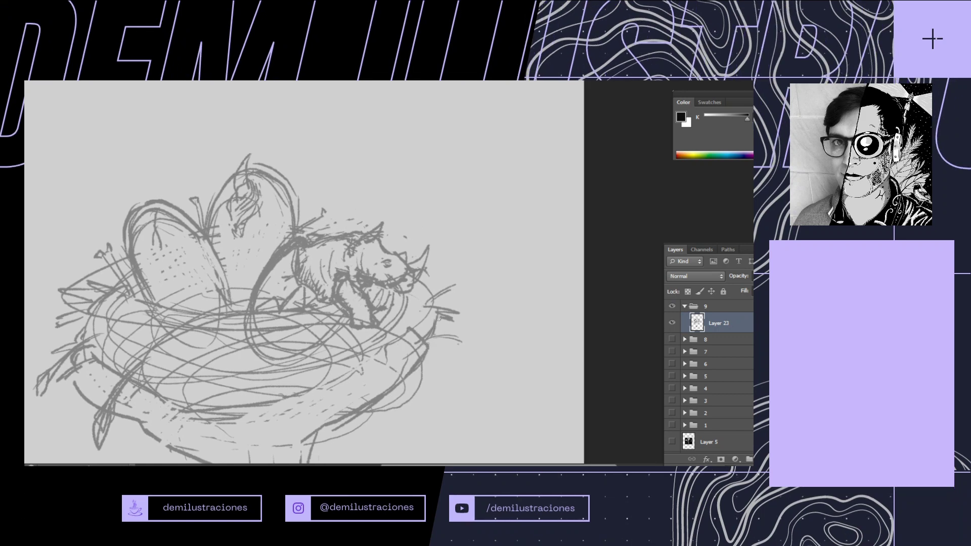
scroll(435, 334, "left", 2)
scroll(435, 333, "down", 1)
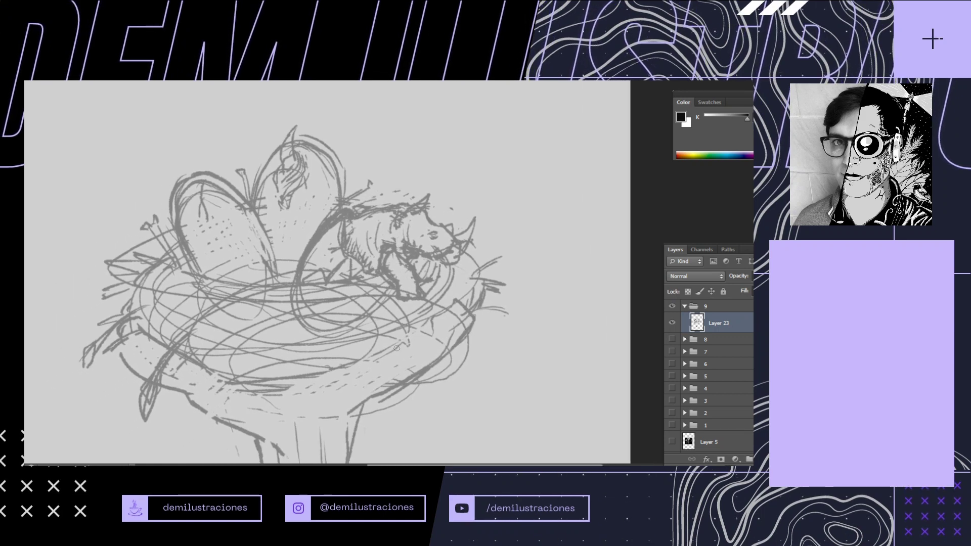
mouse_move(398, 349)
left_mouse_down()
mouse_move(416, 324)
mouse_move(393, 350)
mouse_move(401, 391)
mouse_move(399, 353)
mouse_move(406, 378)
mouse_move(399, 419)
mouse_move(401, 403)
mouse_move(380, 394)
mouse_move(382, 405)
mouse_move(421, 358)
left_mouse_up()
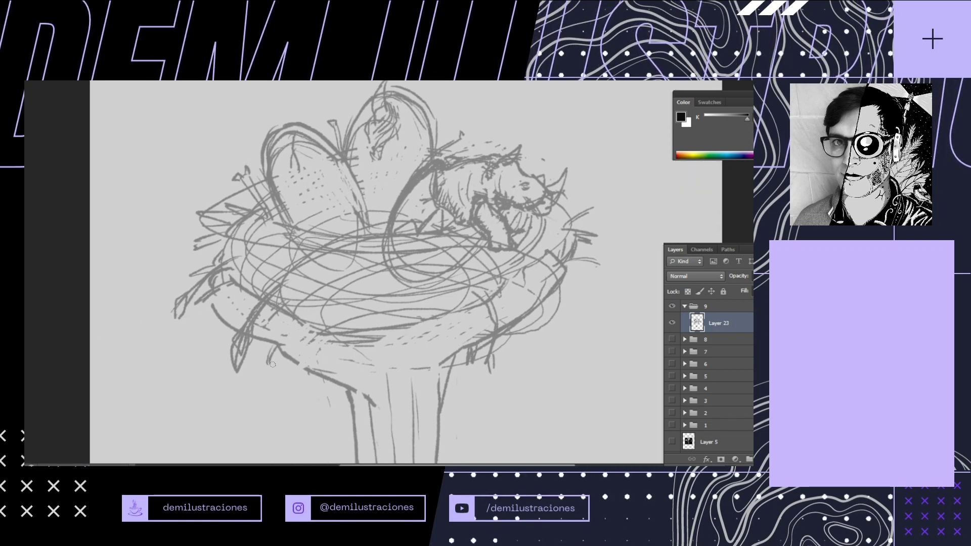
Cut off the uneven lower end of the trunk lines with a Lasso selection so the trunk ends level
key("ctrl+minus")
key("ctrl+minus")
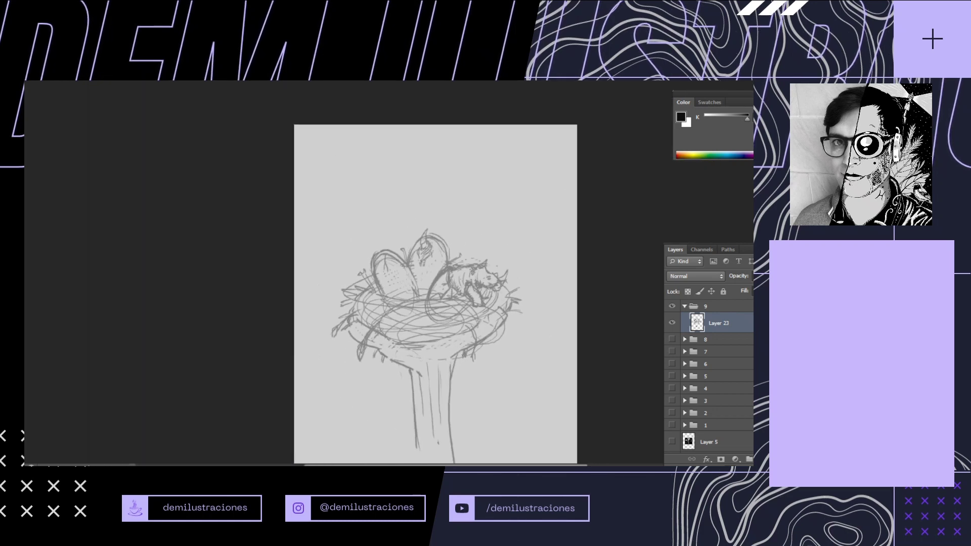
left_click_drag(470, 371, 463, 325)
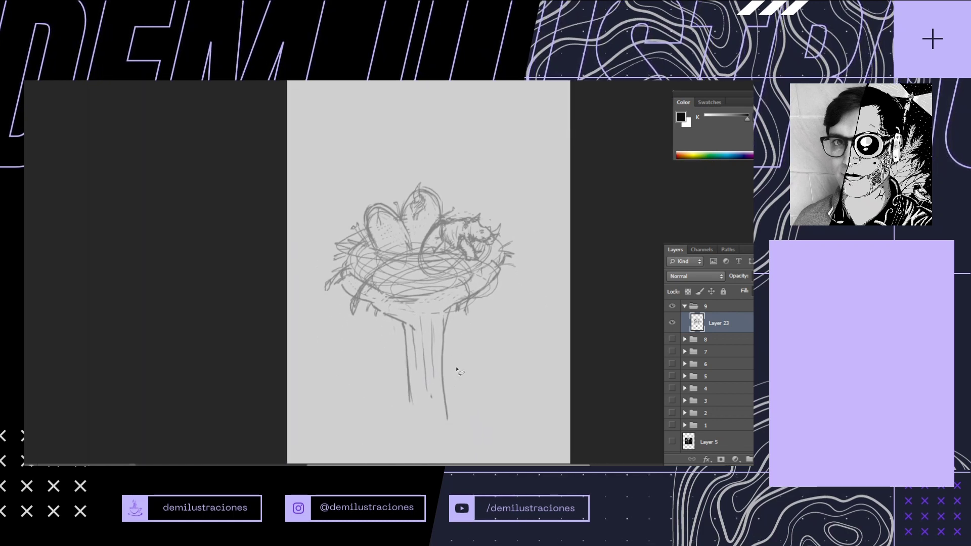
mouse_move(456, 368)
left_mouse_down()
mouse_move(391, 429)
mouse_move(500, 438)
left_mouse_up()
key("ctrl+d")
mouse_move(477, 379)
left_mouse_down()
mouse_move(409, 377)
mouse_move(498, 400)
left_mouse_up()
key("Delete")
left_click(511, 385)
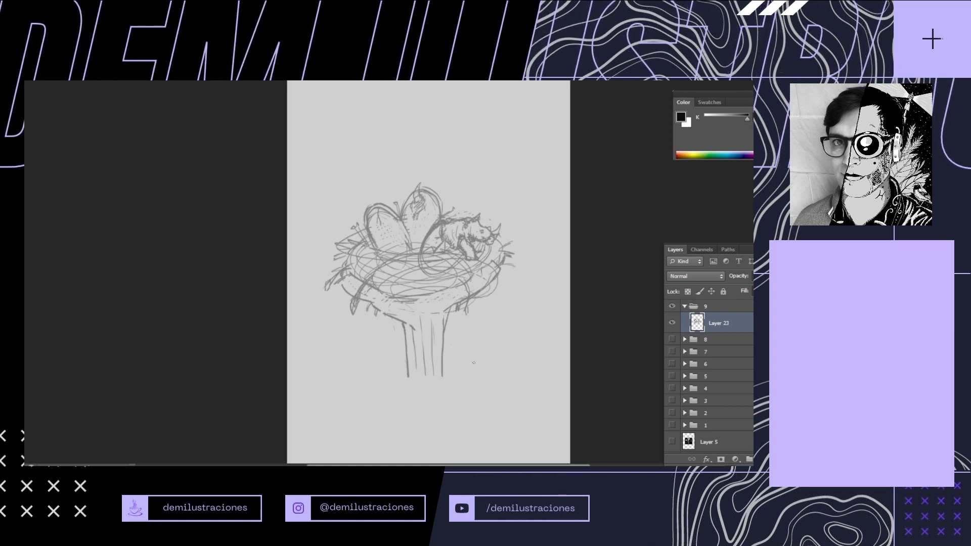
Draw a tall rectangular frame of straight lines around the nest and trunk, with its lower edge along the trunk's base
mouse_move(374, 378)
left_mouse_down()
mouse_move(526, 377)
mouse_move(529, 207)
left_mouse_up()
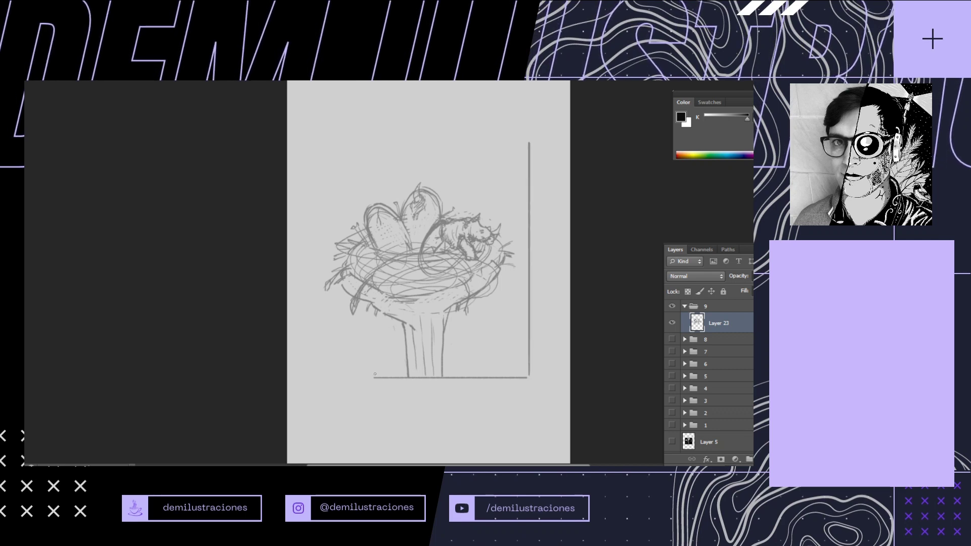
left_click_drag(374, 377, 375, 322)
key("ctrl+z")
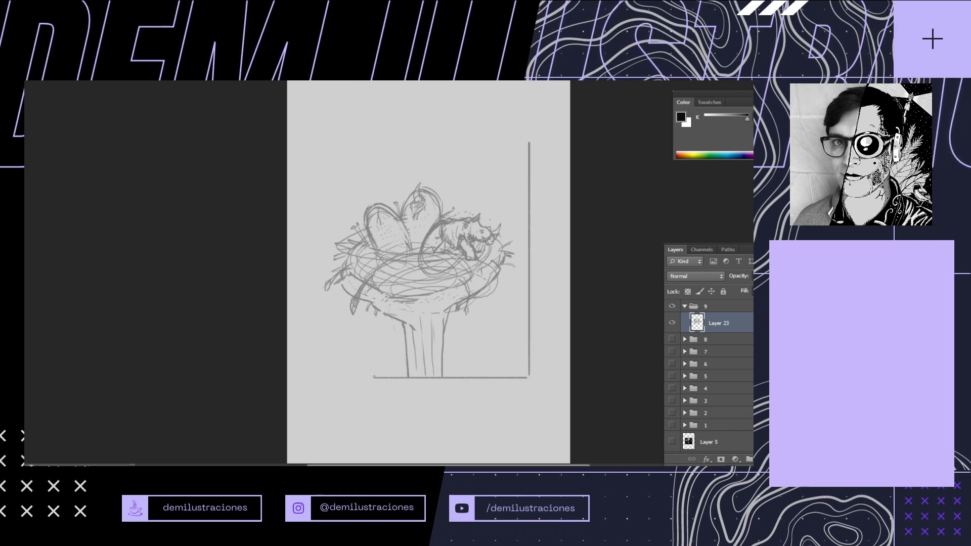
left_click_drag(369, 270, 349, 351)
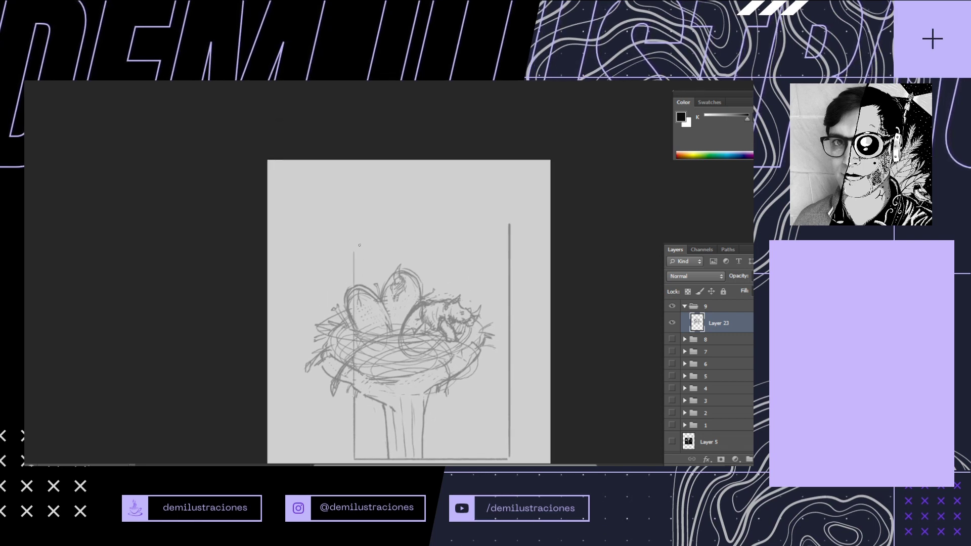
left_click_drag(356, 227, 510, 226)
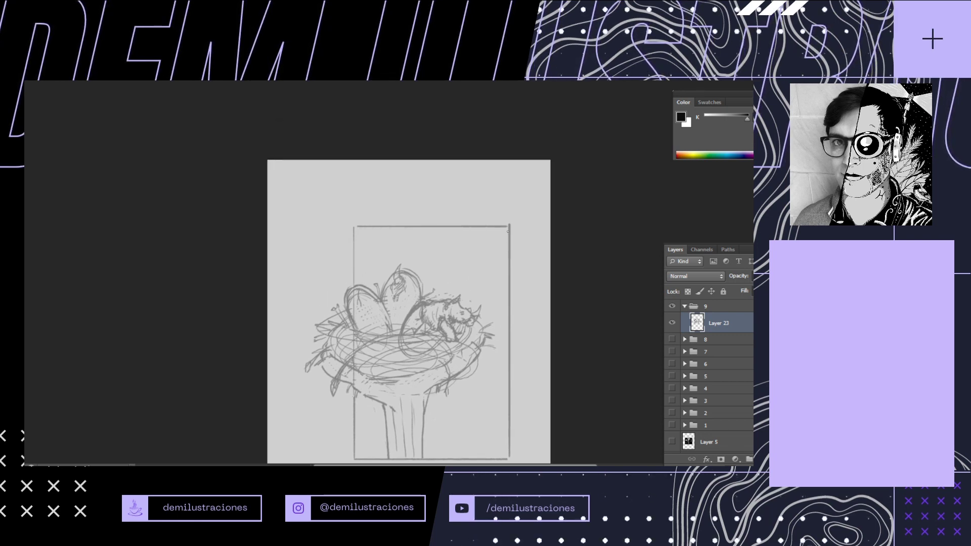
Lasso the line overshoot at the frame's upper right corner, delete it, and clear the selection
key("w")
left_click(509, 227)
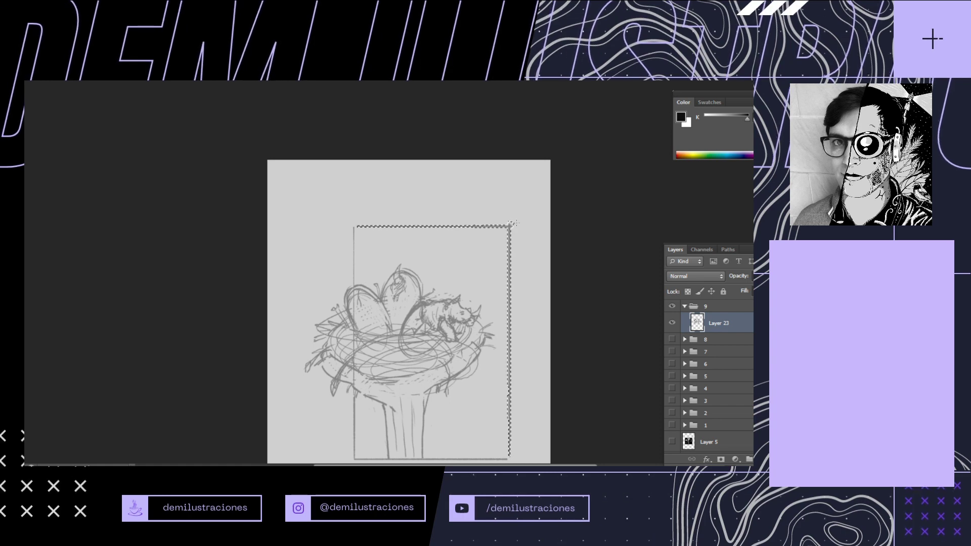
key("ctrl+d")
key("l")
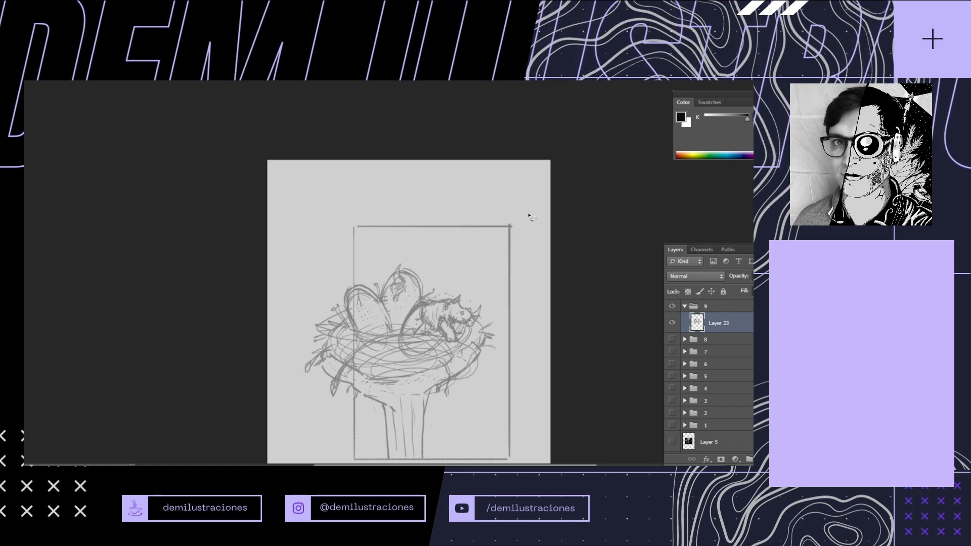
left_click_drag(516, 221, 516, 223)
key("Delete")
key("ctrl+d")
Erase the frame's left line where it crosses the left egg and the nest
left_click_drag(389, 344, 406, 280)
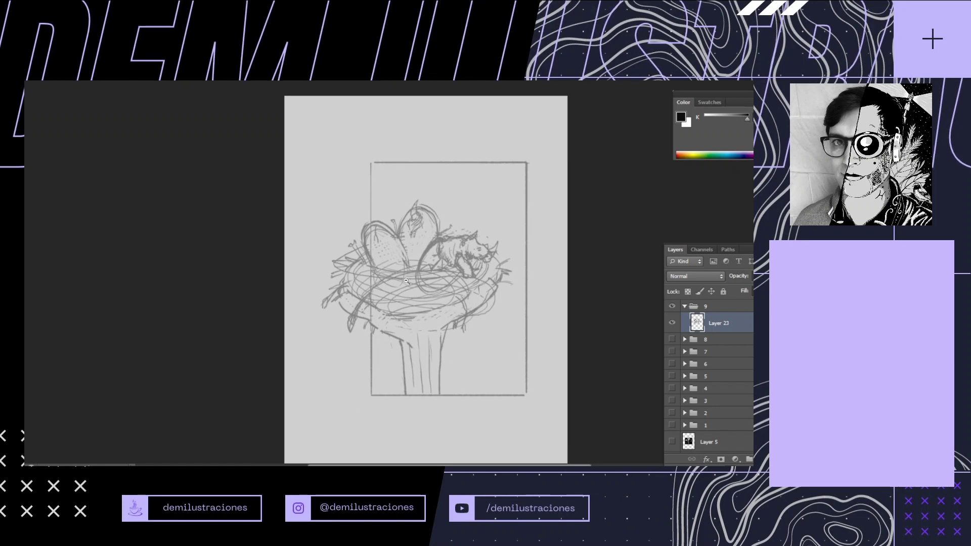
scroll(407, 281, "up", 3)
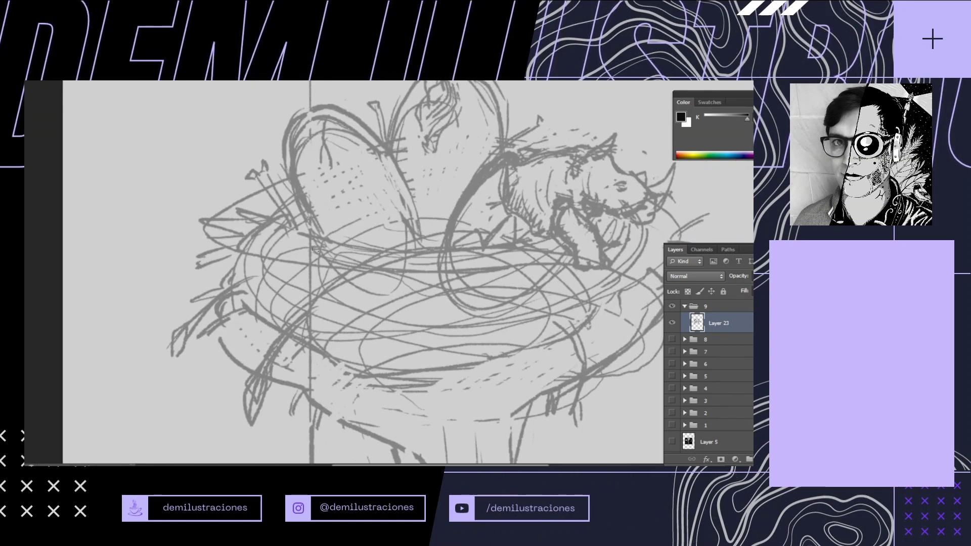
left_click_drag(307, 271, 309, 286)
left_click_drag(311, 320, 309, 325)
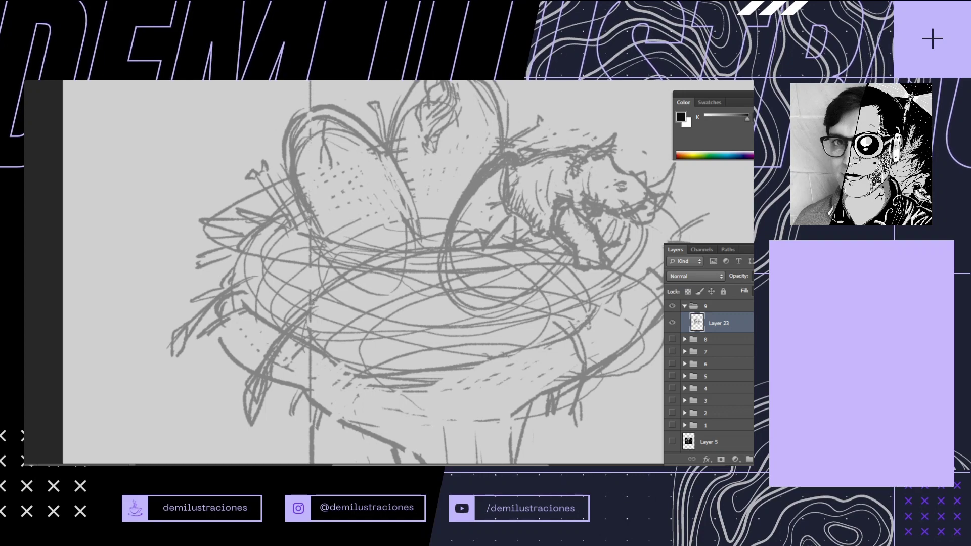
mouse_move(361, 350)
left_mouse_down()
mouse_move(346, 246)
mouse_move(327, 277)
left_mouse_up()
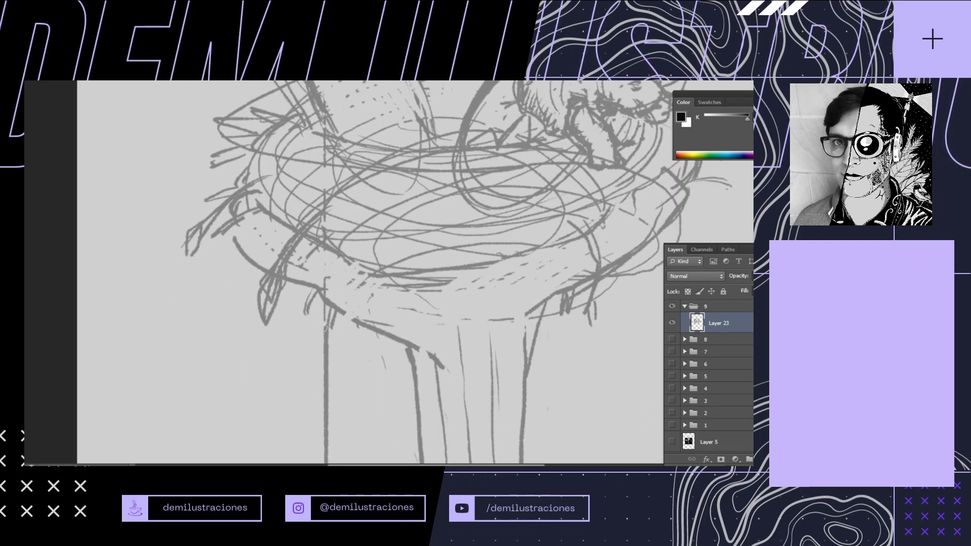
scroll(513, 400, "down", 6)
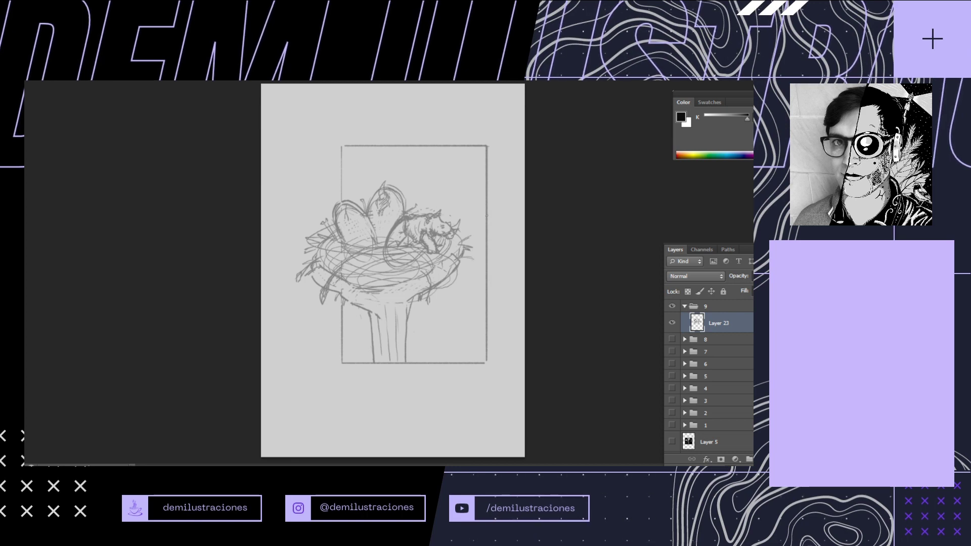
Sketch a curved branch growing from the trunk's lower right side out to the frame's right edge
key("ctrl+plus")
left_click_drag(511, 211, 522, 202)
mouse_move(468, 278)
left_mouse_down()
mouse_move(447, 368)
mouse_move(465, 214)
mouse_move(490, 188)
left_mouse_up()
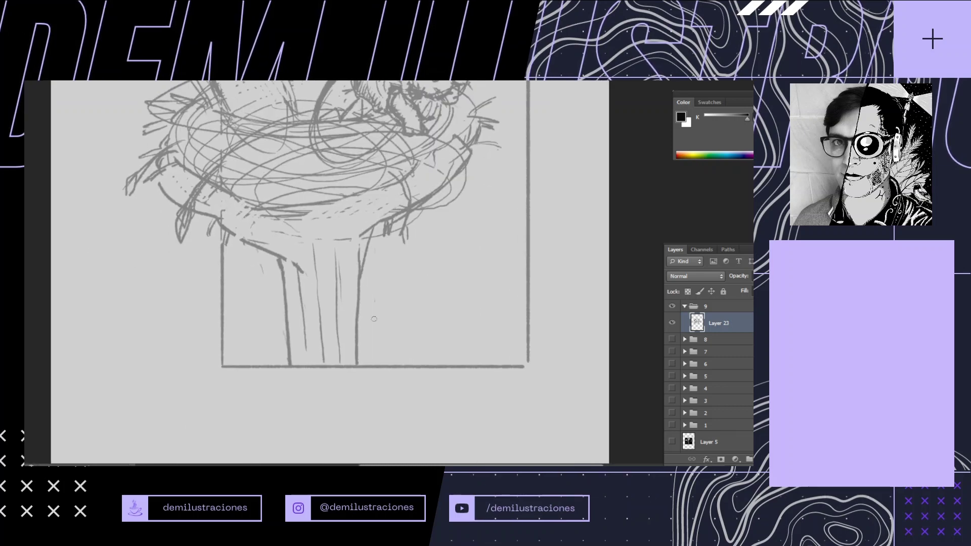
mouse_move(349, 331)
left_mouse_down()
mouse_move(473, 270)
mouse_move(435, 302)
mouse_move(466, 289)
mouse_move(511, 308)
mouse_move(514, 294)
mouse_move(533, 298)
left_mouse_up()
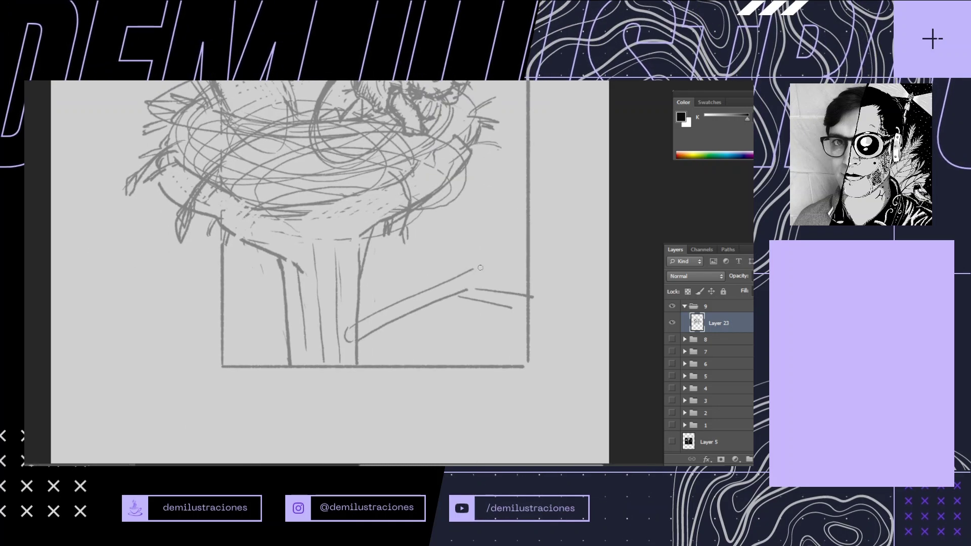
mouse_move(504, 225)
left_mouse_down()
mouse_move(452, 276)
mouse_move(526, 271)
mouse_move(474, 273)
left_mouse_up()
key("ctrl+alt+z")
key("ctrl+alt+z")
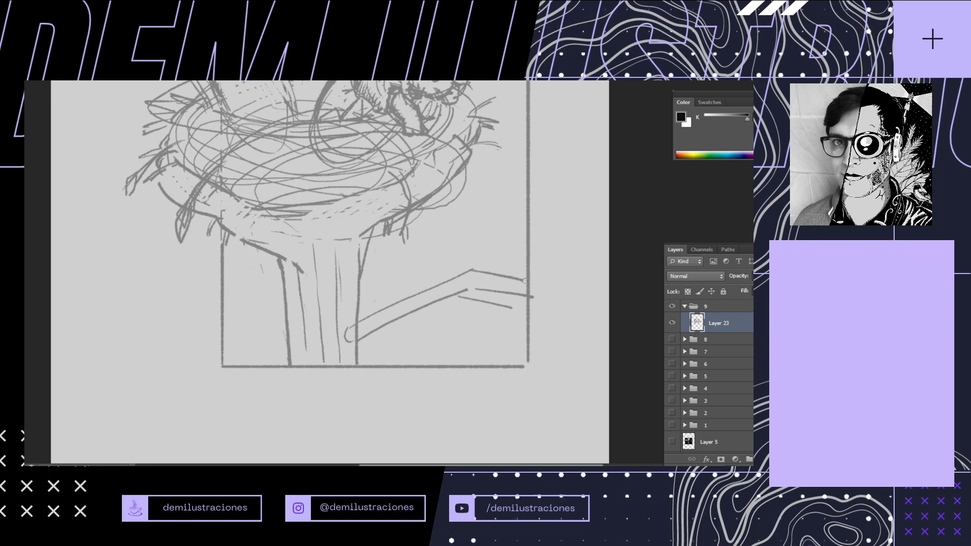
left_click_drag(373, 320, 523, 275)
left_click_drag(437, 302, 526, 289)
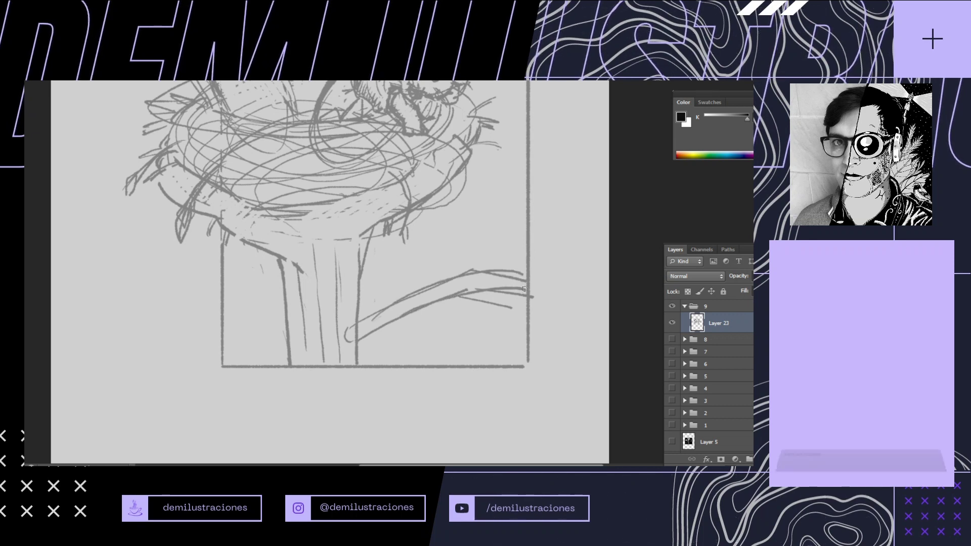
Add a rising fork and shaded lower offshoots to the branch, with a small leafed twig on the fork
mouse_move(458, 274)
left_mouse_down()
mouse_move(511, 234)
mouse_move(468, 281)
mouse_move(531, 237)
left_mouse_up()
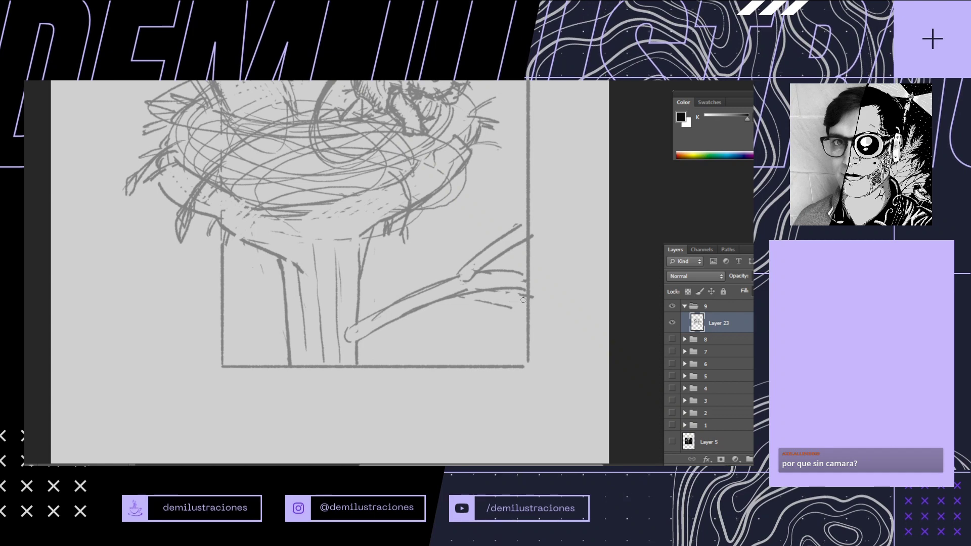
left_click_drag(478, 294, 510, 327)
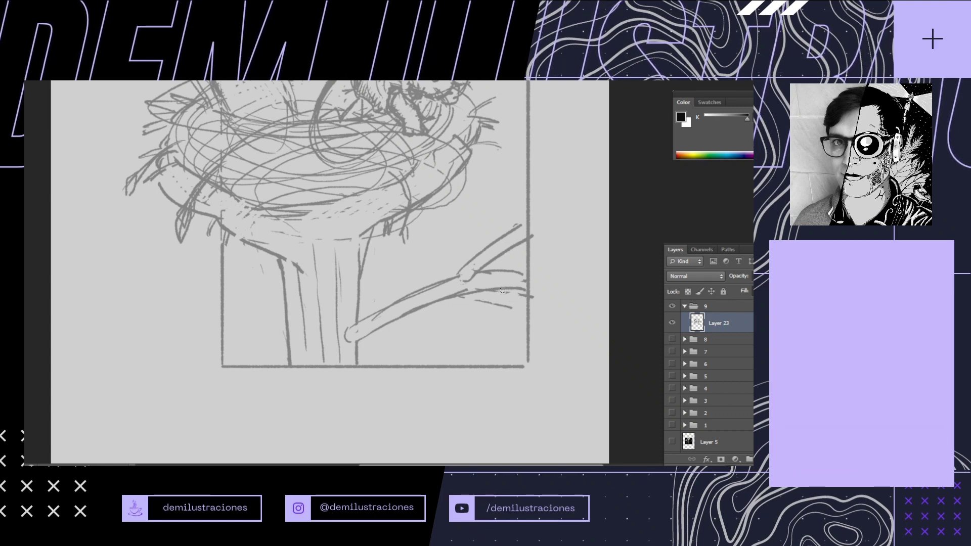
left_click_drag(503, 291, 525, 317)
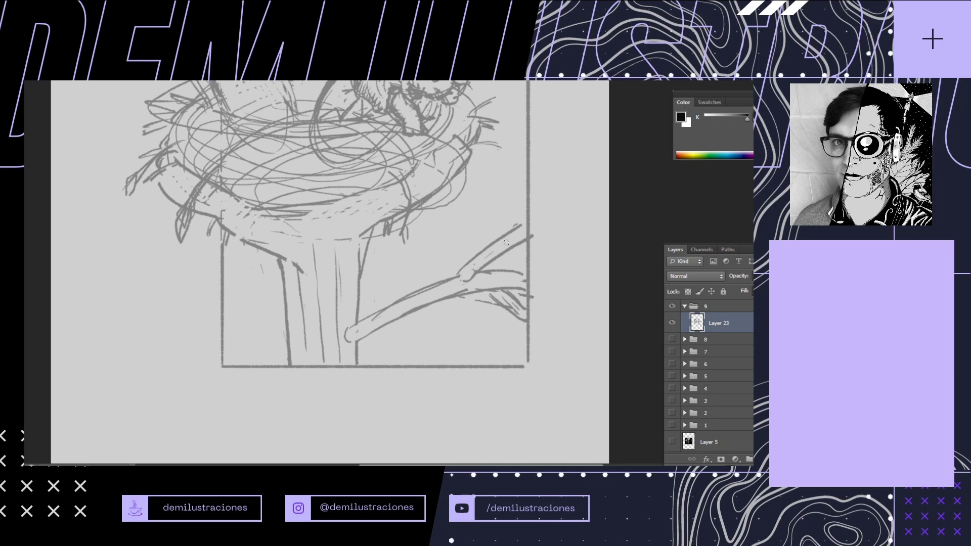
mouse_move(508, 242)
left_mouse_down()
mouse_move(489, 257)
mouse_move(474, 309)
left_mouse_up()
mouse_move(466, 271)
left_mouse_down()
mouse_move(462, 286)
mouse_move(472, 251)
mouse_move(479, 282)
left_mouse_up()
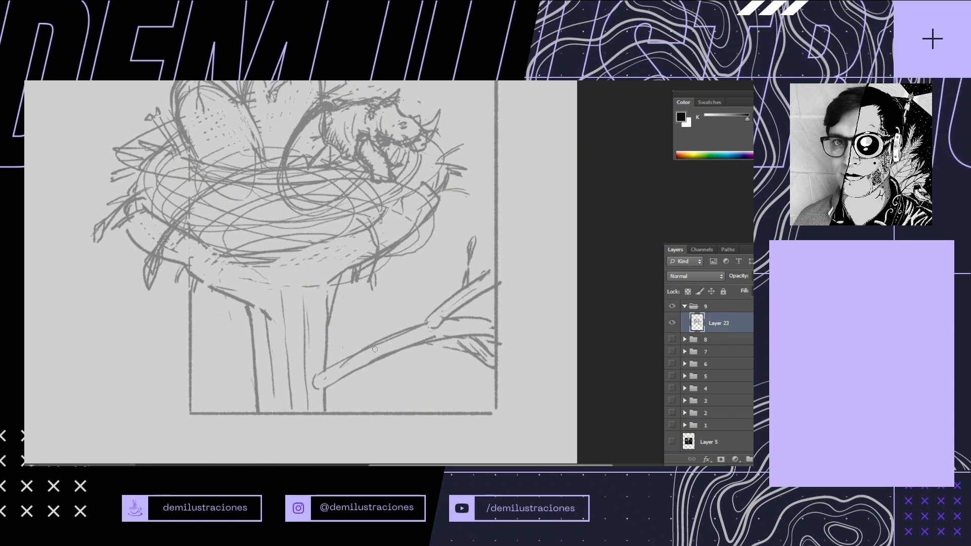
Add small knots and buds along the branch and trunk edges, and a leafed sprout on the trunk's right side
left_click_drag(373, 351, 386, 332)
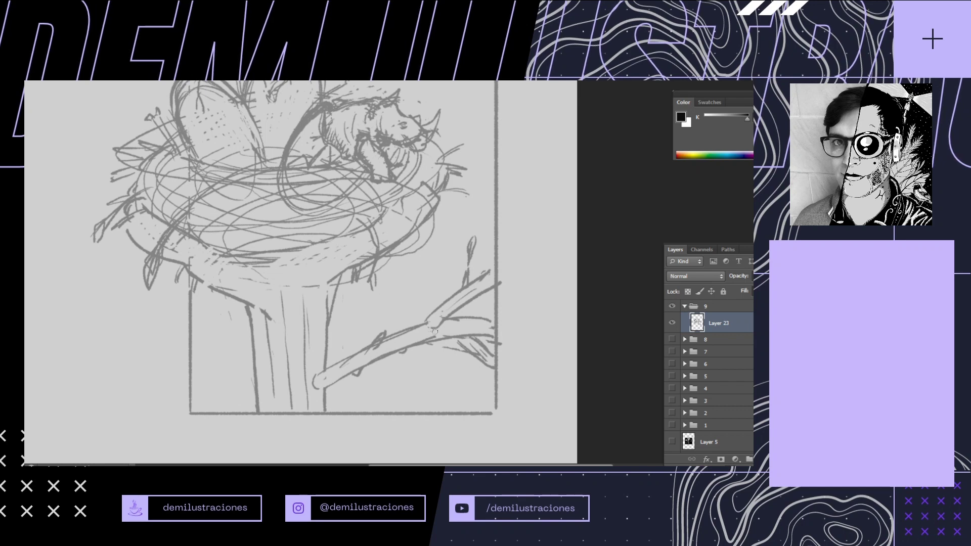
left_click_drag(349, 362, 424, 358)
left_click_drag(327, 332, 328, 364)
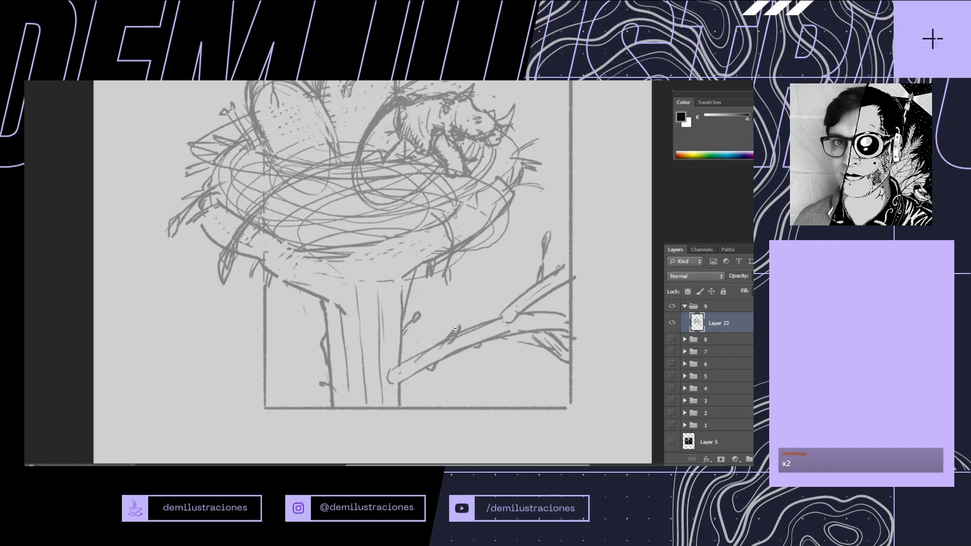
Close the frame's upper left corner and thicken its left edge down to the egg
scroll(402, 331, "down", 3)
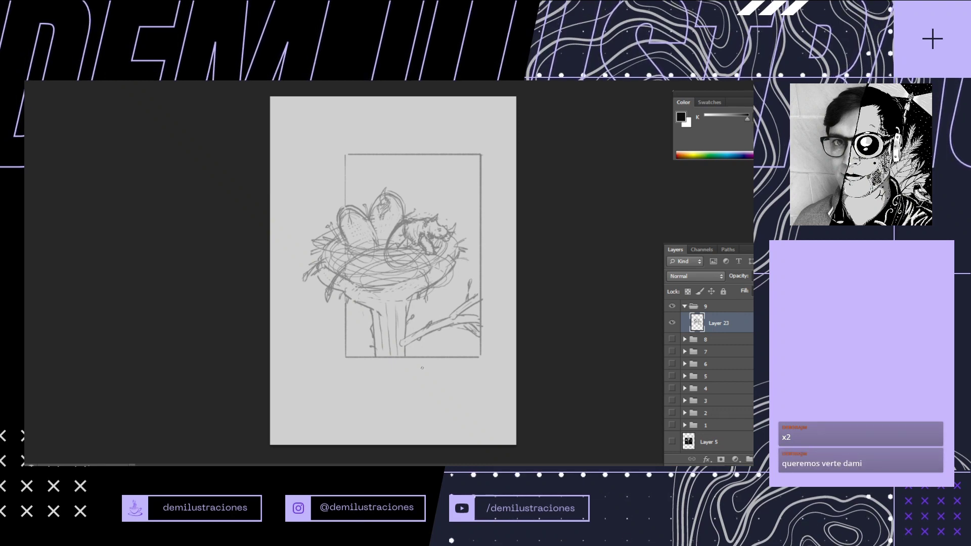
scroll(400, 166, "up", 1)
scroll(399, 165, "up", 2)
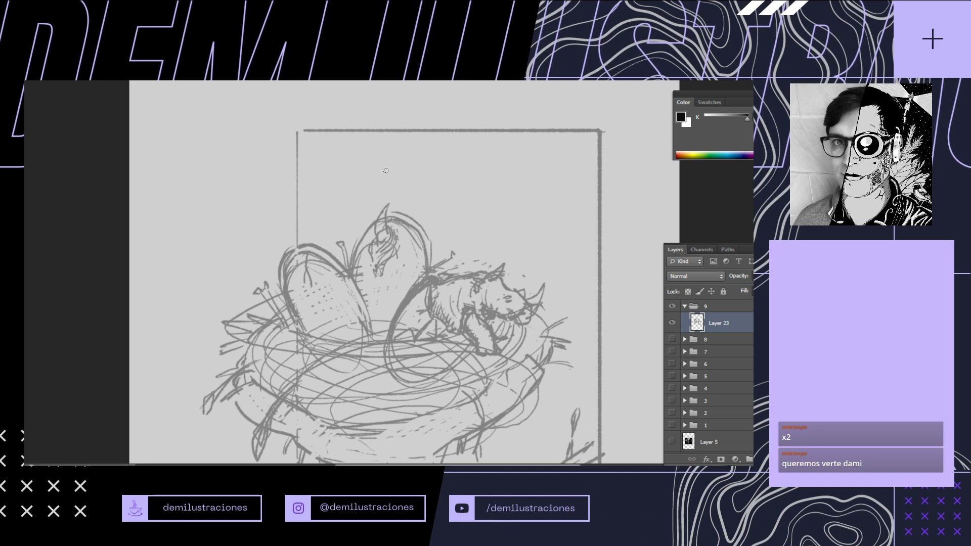
scroll(382, 170, "up", 1)
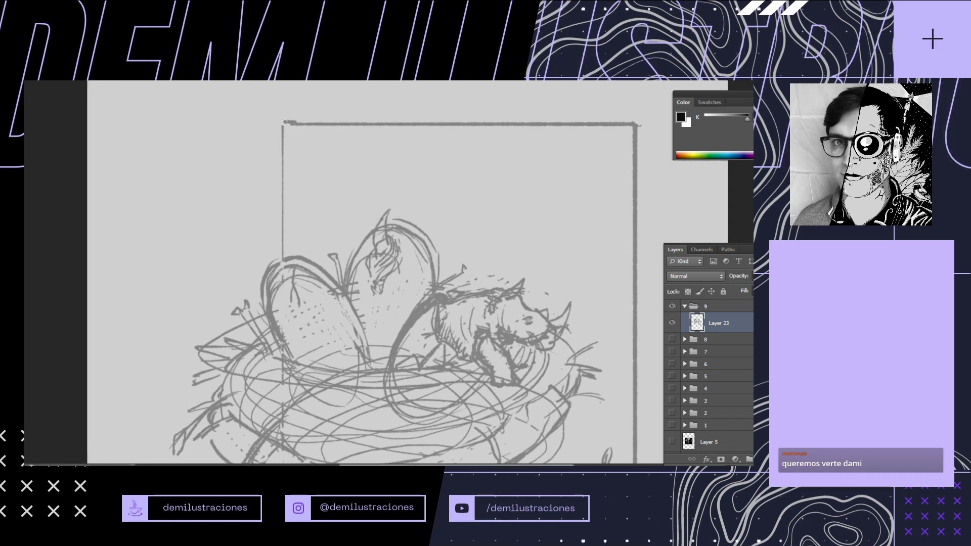
left_click_drag(285, 122, 285, 248)
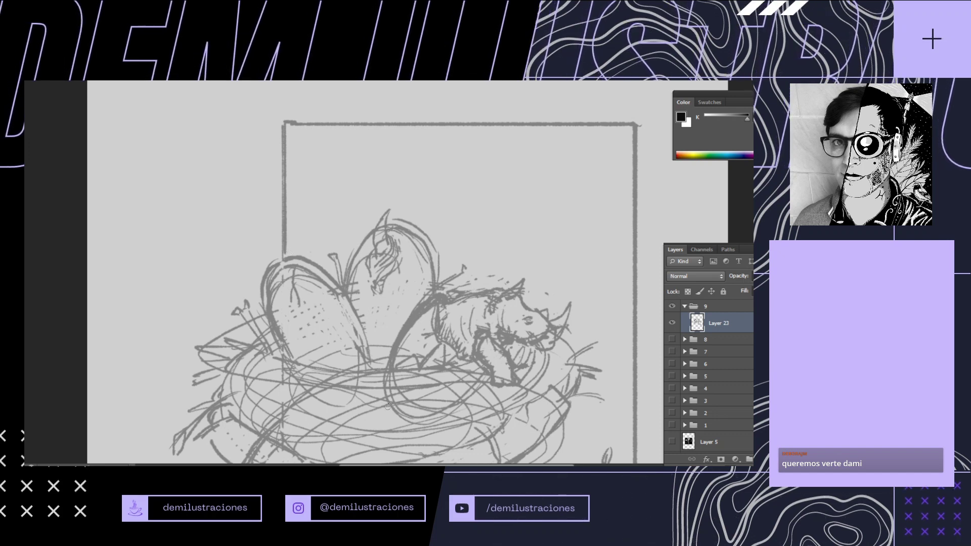
Create a new empty layer above the nest sketch layer for the black line art
scroll(489, 306, "down", 4)
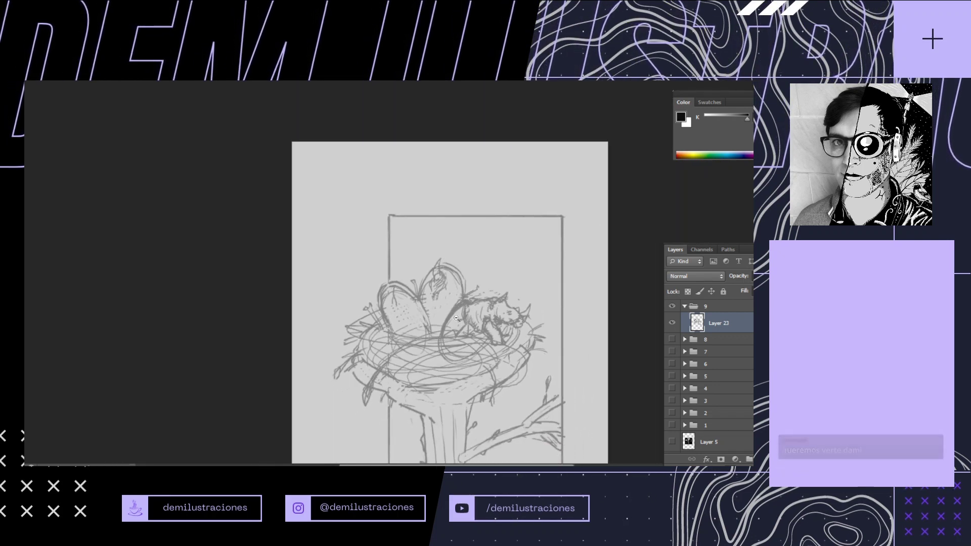
left_click_drag(484, 322, 384, 239)
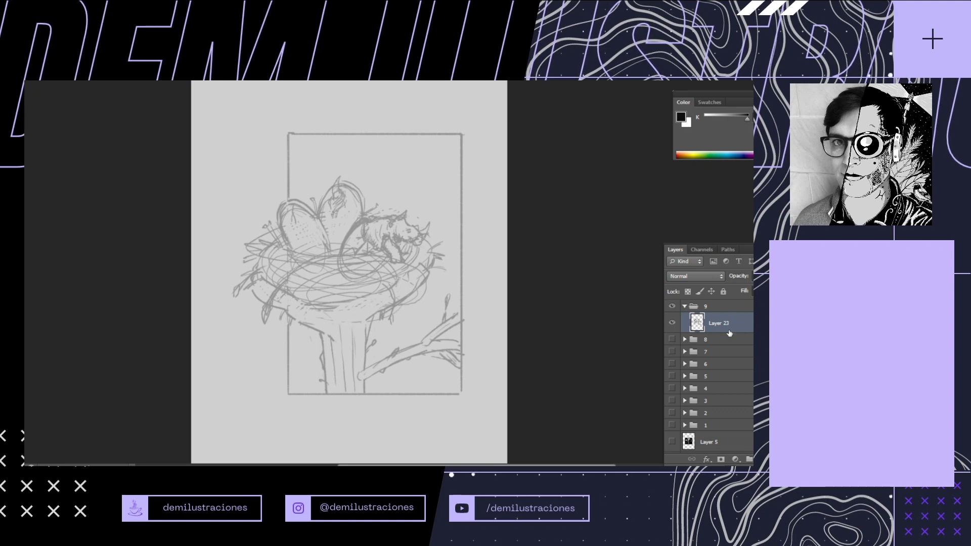
key("ctrl+alt+shift+n")
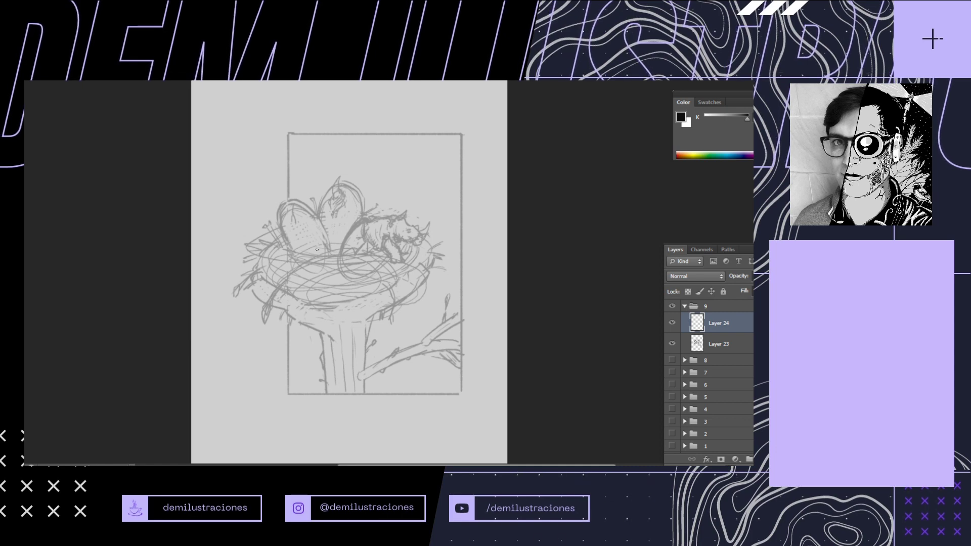
left_click(446, 216)
mouse_move(363, 254)
left_mouse_down()
mouse_move(344, 359)
mouse_move(362, 288)
left_mouse_up()
left_click(373, 300)
mouse_move(247, 301)
left_mouse_down()
mouse_move(433, 307)
mouse_move(498, 337)
left_mouse_up()
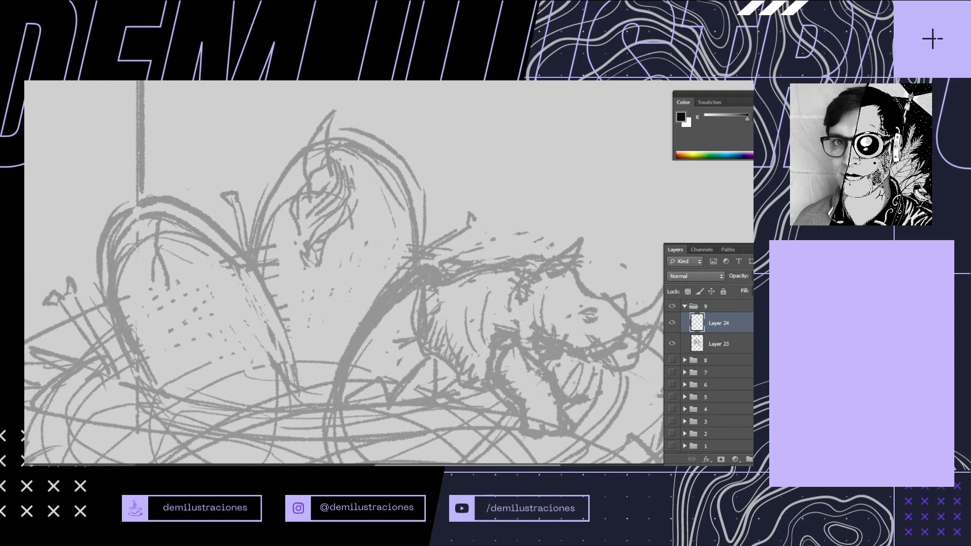
Ink the left egg's outline in thick black and add two curved nest strands across its base
mouse_move(150, 200)
left_mouse_down()
mouse_move(107, 242)
mouse_move(103, 271)
mouse_move(129, 361)
left_mouse_up()
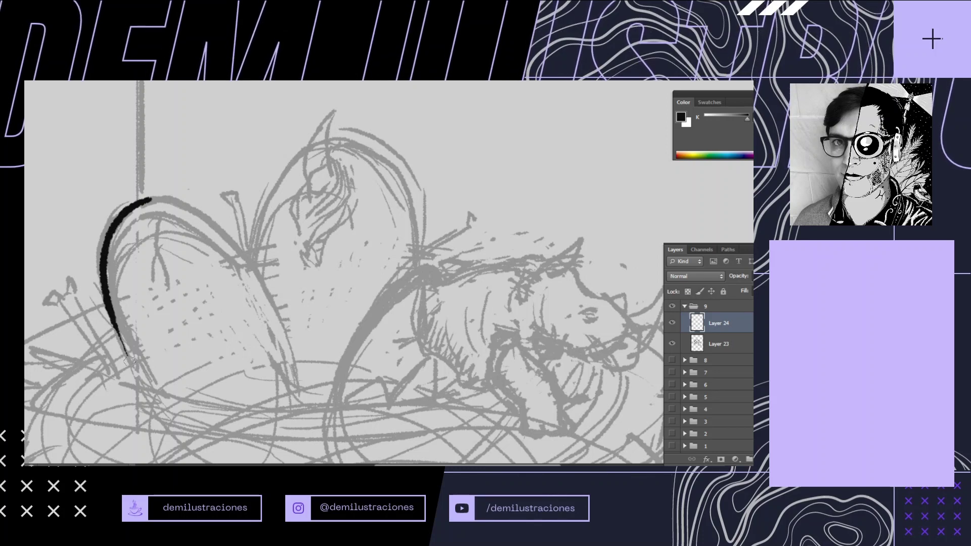
mouse_move(149, 198)
left_mouse_down()
mouse_move(178, 201)
mouse_move(215, 227)
mouse_move(282, 334)
mouse_move(305, 293)
mouse_move(293, 269)
left_mouse_up()
left_click_drag(110, 302, 202, 329)
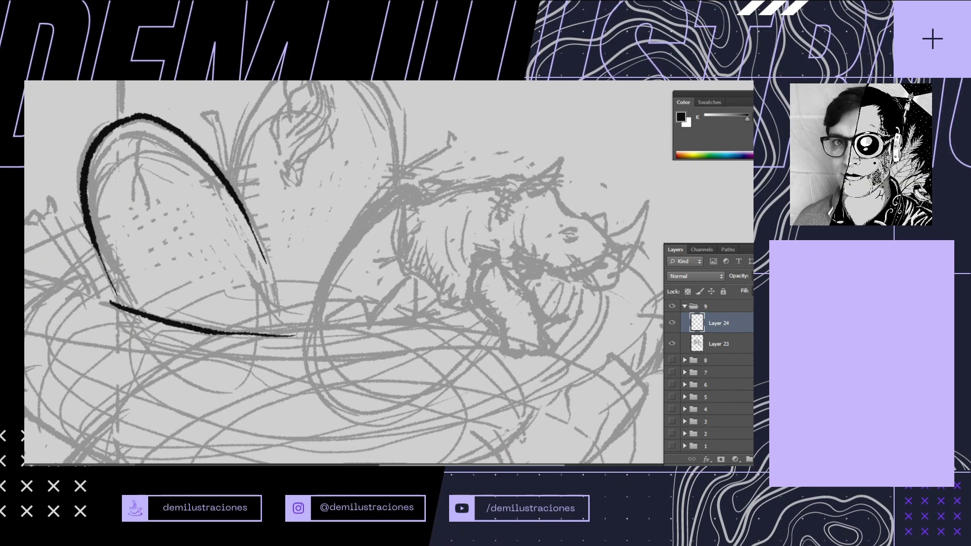
mouse_move(98, 303)
left_mouse_down()
mouse_move(114, 318)
mouse_move(217, 345)
mouse_move(271, 348)
left_mouse_up()
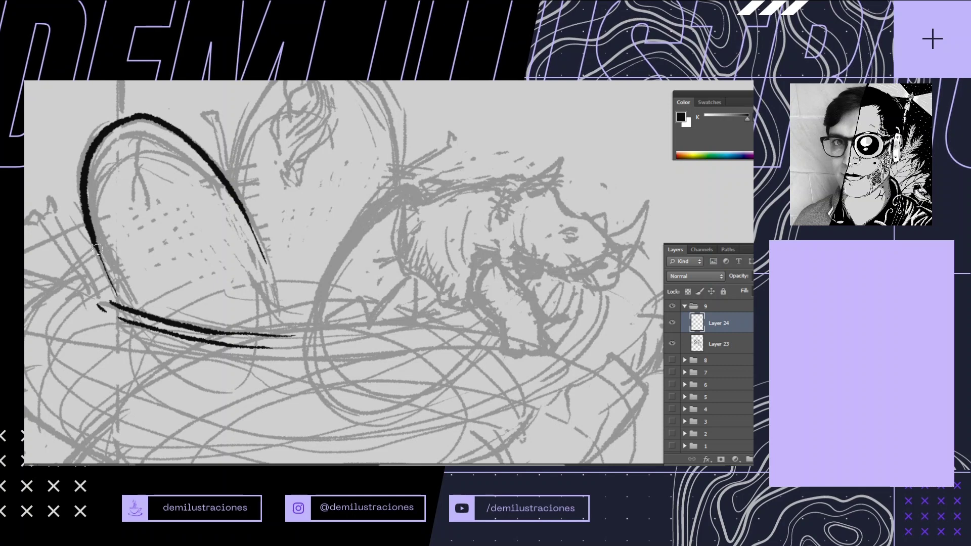
left_click_drag(251, 225, 282, 327)
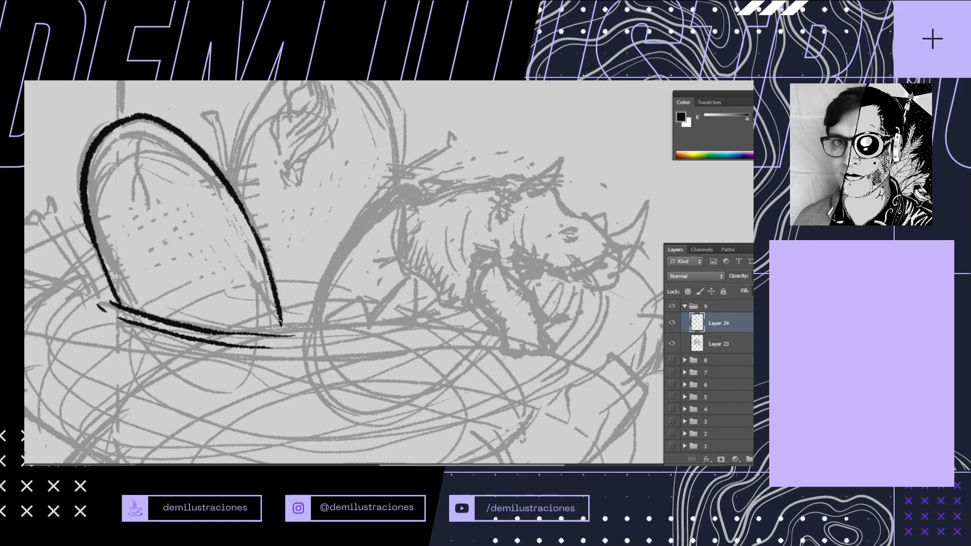
Ink a branching crack near the left egg's tip and small specks on both sides of its shell
left_click_drag(216, 208, 223, 206)
mouse_move(124, 246)
left_mouse_down()
mouse_move(232, 290)
mouse_move(228, 334)
mouse_move(172, 258)
mouse_move(124, 242)
mouse_move(127, 225)
mouse_move(134, 289)
mouse_move(126, 257)
mouse_move(114, 286)
mouse_move(131, 238)
mouse_move(139, 262)
left_mouse_up()
scroll(207, 240, "up", 3)
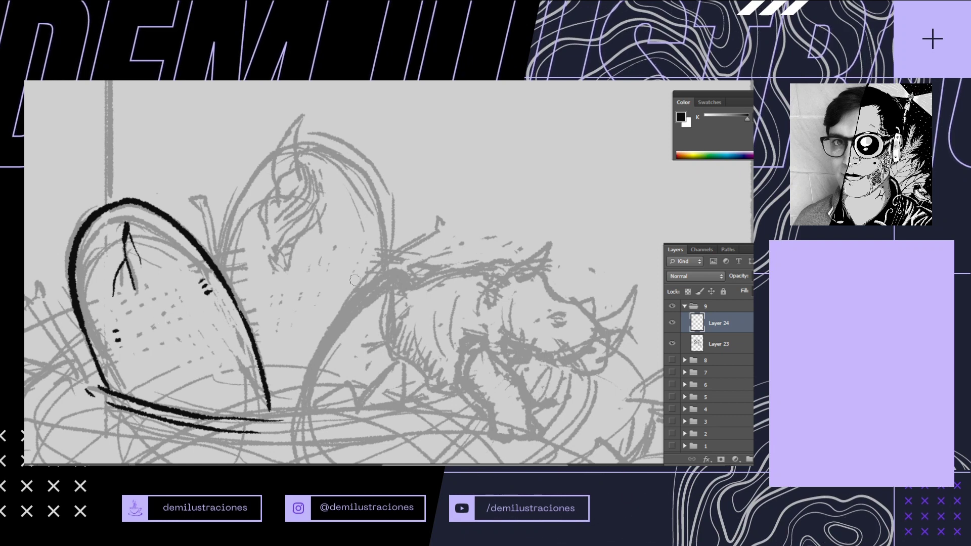
Ink both sides of the middle egg's outline, leaving a gap at the horn, and add specks on its lower left side
left_click_drag(353, 273, 237, 304)
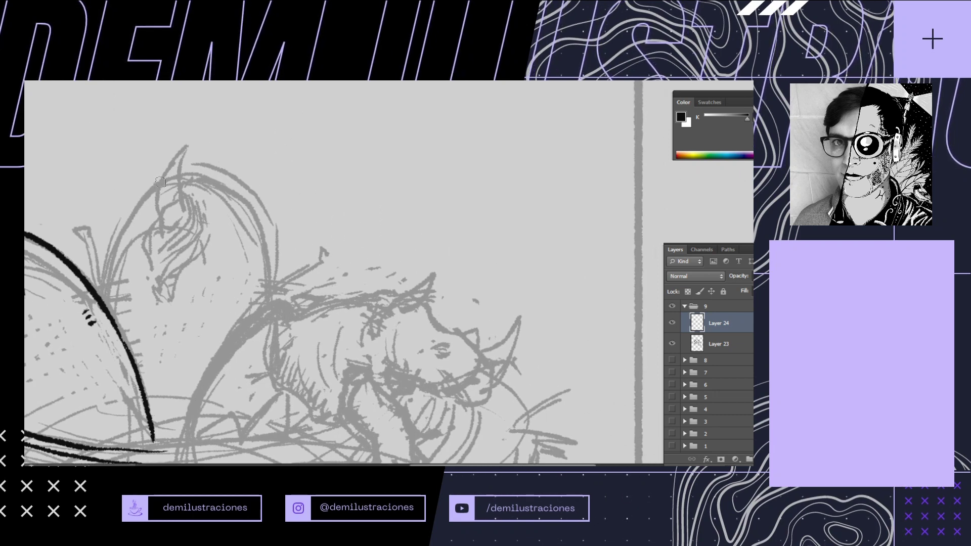
mouse_move(161, 182)
left_mouse_down()
mouse_move(117, 229)
mouse_move(101, 300)
left_mouse_up()
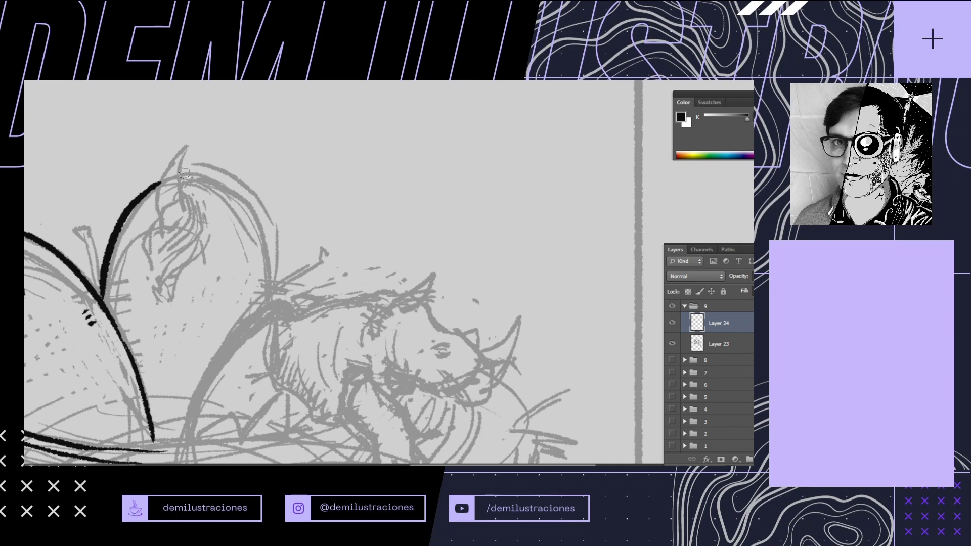
mouse_move(184, 172)
left_mouse_down()
mouse_move(237, 193)
mouse_move(257, 215)
mouse_move(278, 299)
left_mouse_up()
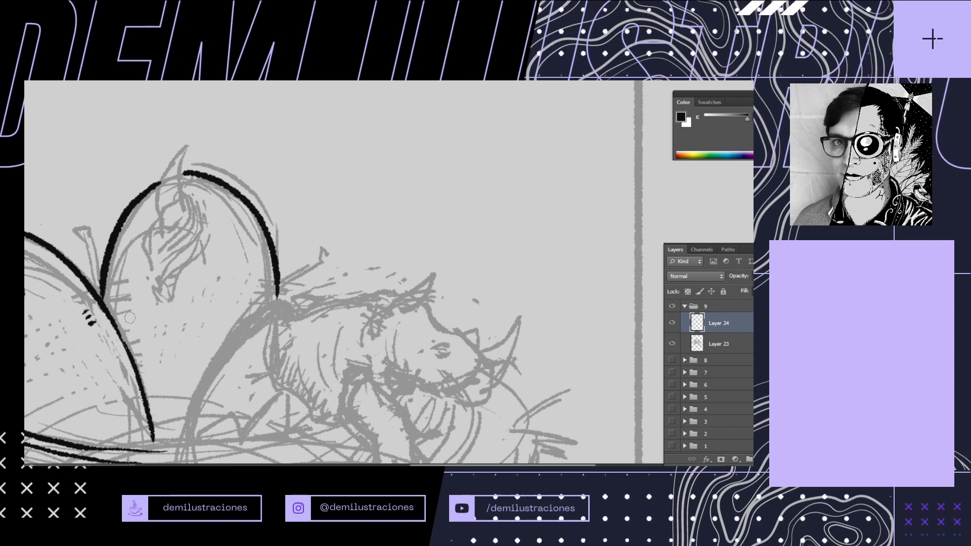
left_click(130, 313)
left_click(134, 319)
Ink the middle egg's broken opening with cracks running down, the horn poking out of it, and curved skin folds inside
left_click_drag(201, 209, 179, 264)
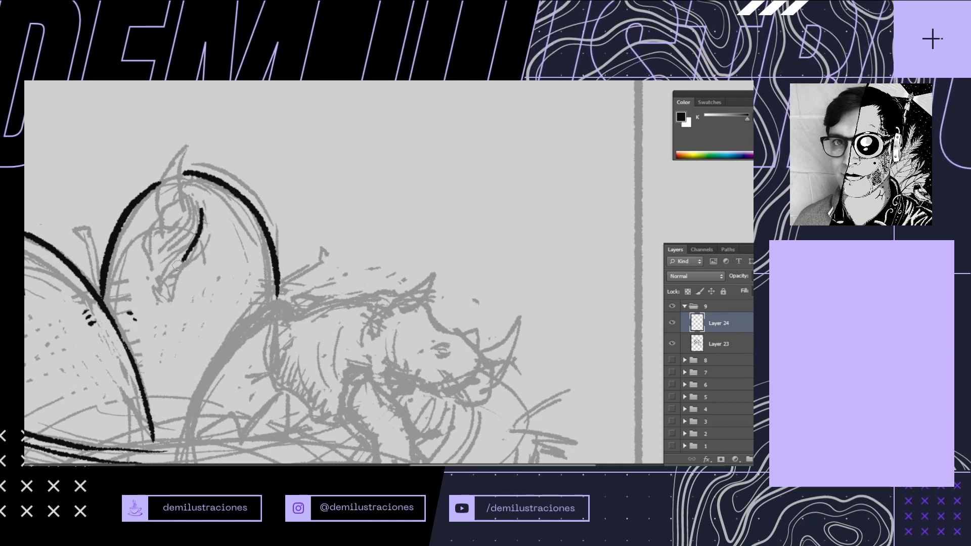
left_click_drag(158, 229, 160, 284)
mouse_move(155, 247)
left_mouse_down()
mouse_move(164, 333)
mouse_move(169, 278)
mouse_move(195, 327)
left_mouse_up()
left_click_drag(167, 276, 181, 330)
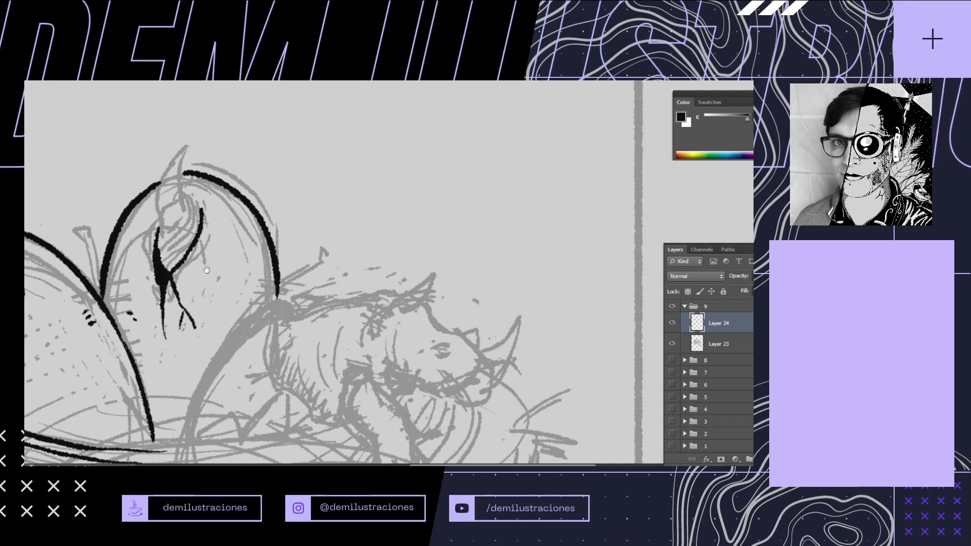
left_click_drag(207, 269, 197, 326)
mouse_move(182, 199)
left_mouse_down()
mouse_move(173, 266)
mouse_move(152, 271)
mouse_move(158, 304)
left_mouse_up()
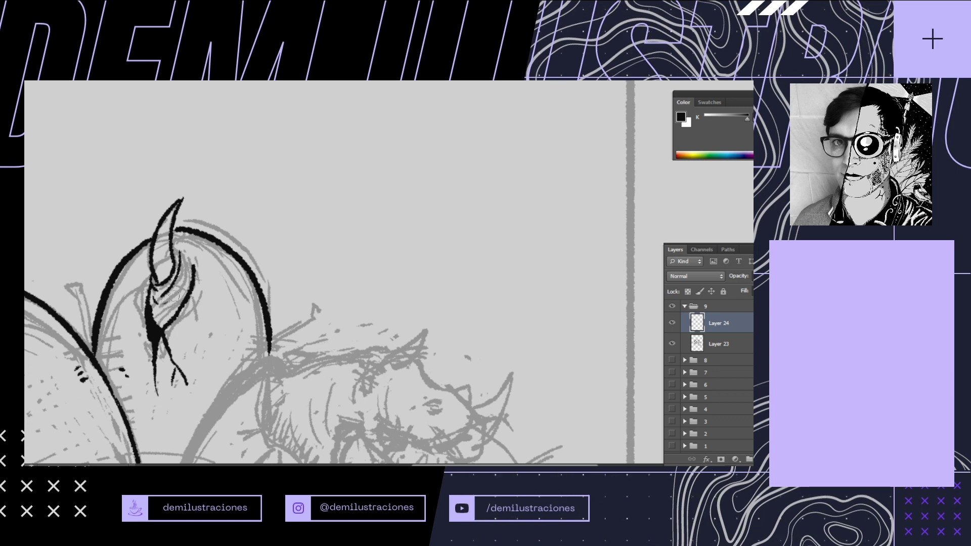
left_click_drag(184, 262, 162, 304)
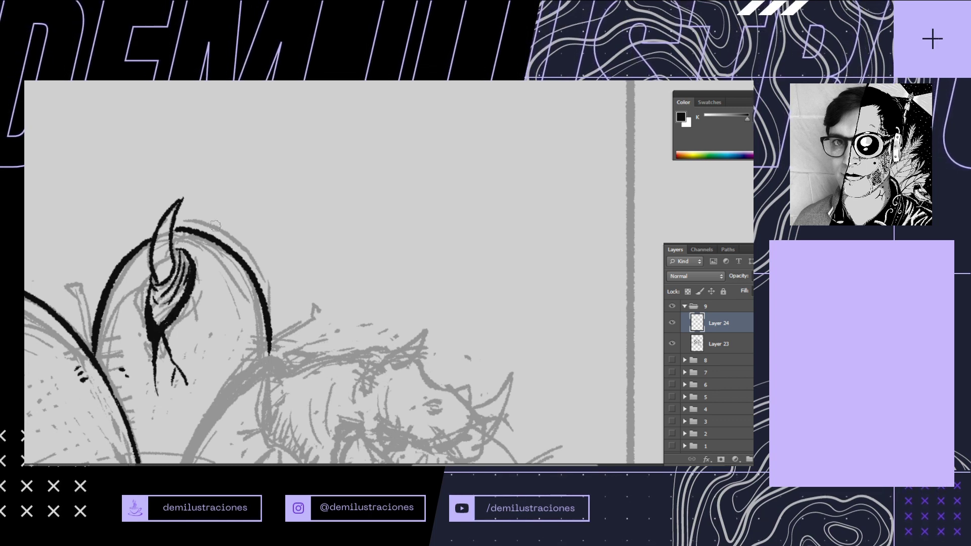
Add specks on the middle egg's right side and a short crack running down from the opening's right edge
left_click_drag(220, 299, 223, 306)
left_click(223, 314)
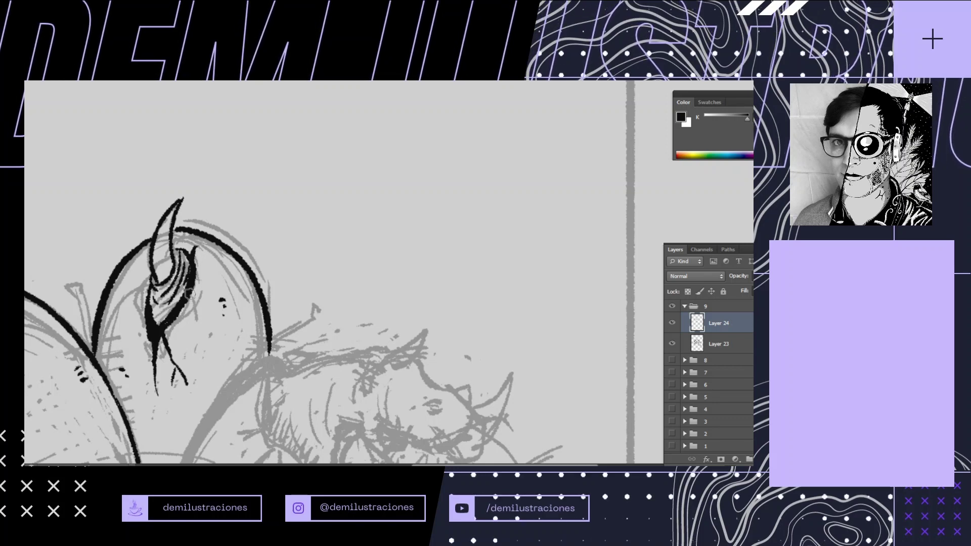
left_click_drag(192, 284, 194, 318)
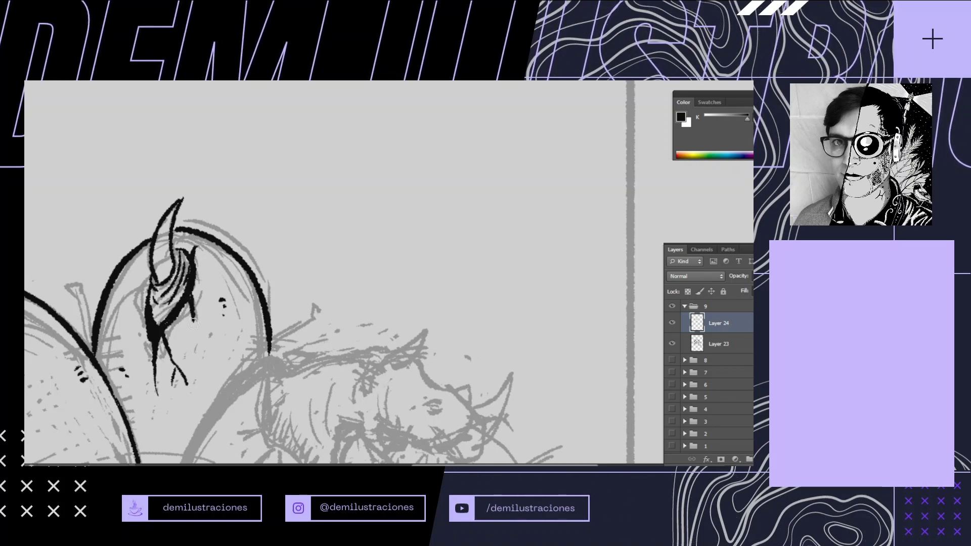
Ink the hatching egg's curved left side and the jagged broken shell edge around the rhinoceros's body
mouse_move(307, 375)
left_mouse_down()
mouse_move(295, 255)
mouse_move(295, 263)
mouse_move(236, 212)
mouse_move(239, 278)
mouse_move(205, 325)
left_mouse_up()
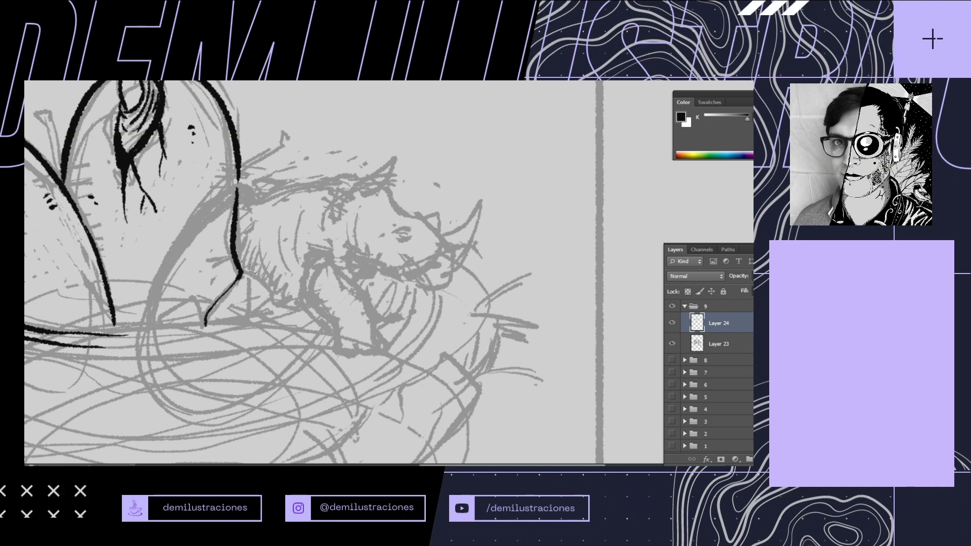
mouse_move(235, 186)
left_mouse_down()
mouse_move(185, 232)
mouse_move(152, 291)
left_mouse_up()
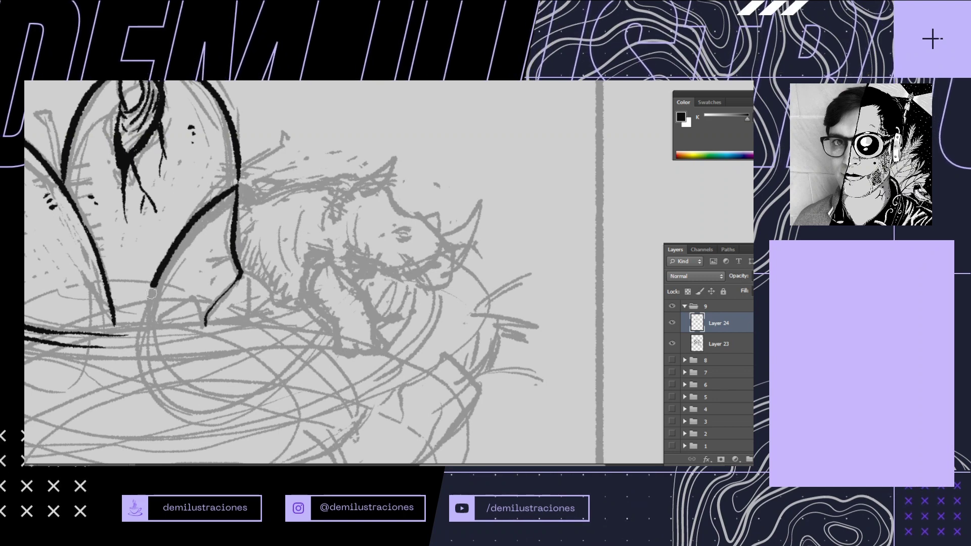
left_click_drag(327, 280, 270, 255)
left_click_drag(185, 248, 230, 284)
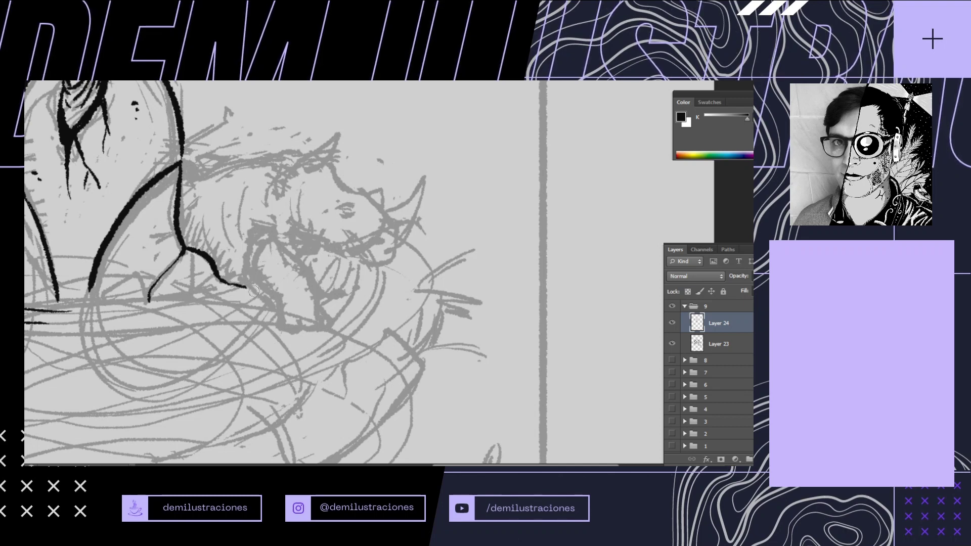
mouse_move(271, 343)
left_mouse_down()
mouse_move(372, 287)
mouse_move(504, 290)
left_mouse_up()
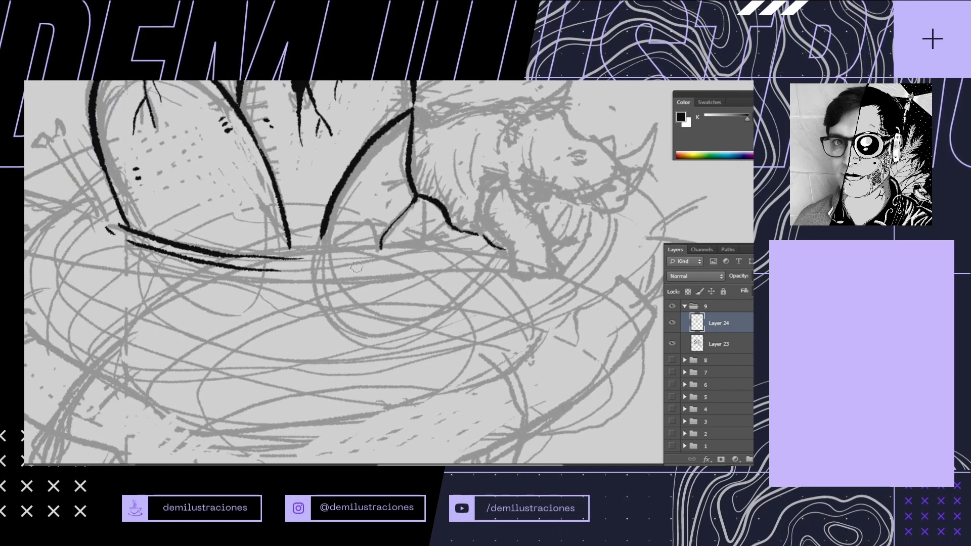
Ink nest rim strands across the hatching egg's base, with a few curving down over the front of the nest
left_click_drag(273, 256, 422, 248)
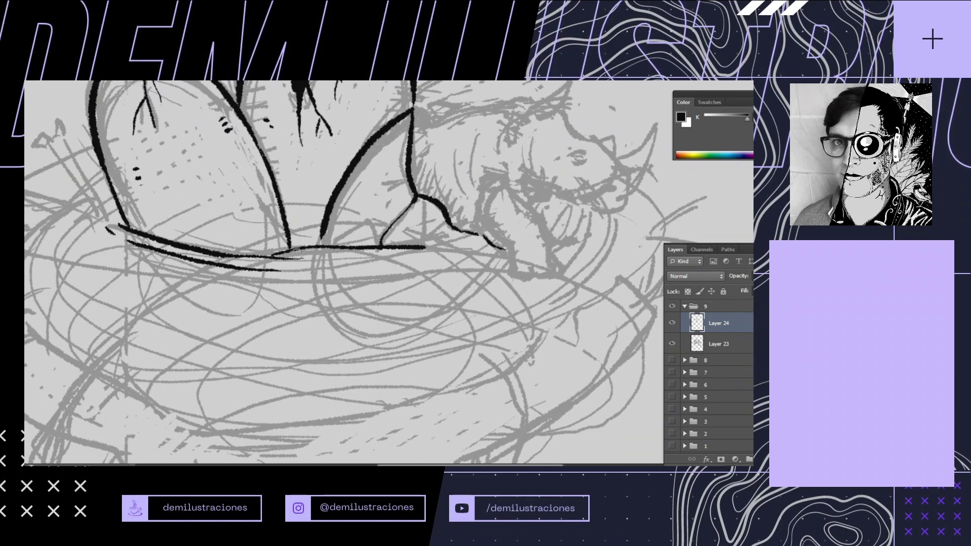
left_click_drag(277, 255, 335, 307)
left_click_drag(314, 248, 340, 305)
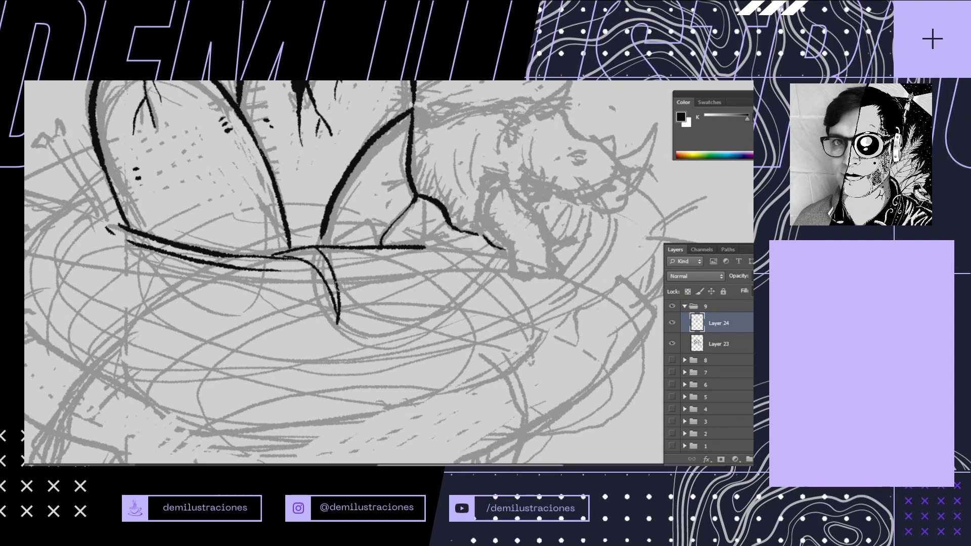
mouse_move(328, 249)
left_mouse_down()
mouse_move(347, 316)
mouse_move(250, 337)
left_mouse_up()
left_click_drag(250, 289, 335, 286)
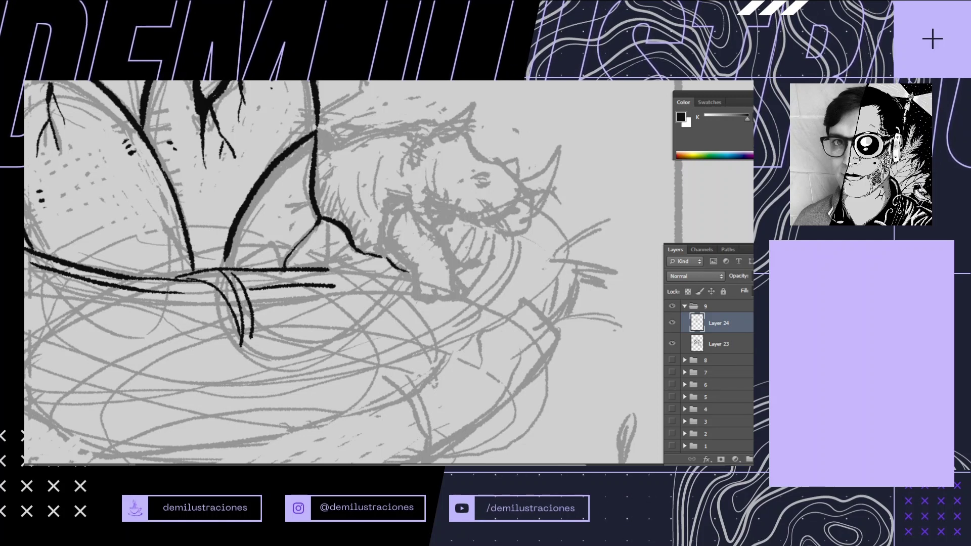
Ink the rhinoceros's back from the shell's top edge to the head, then its pointed ear and upper forehead
mouse_move(423, 325)
left_mouse_down()
mouse_move(507, 273)
mouse_move(411, 382)
left_mouse_up()
left_click_drag(302, 268, 302, 283)
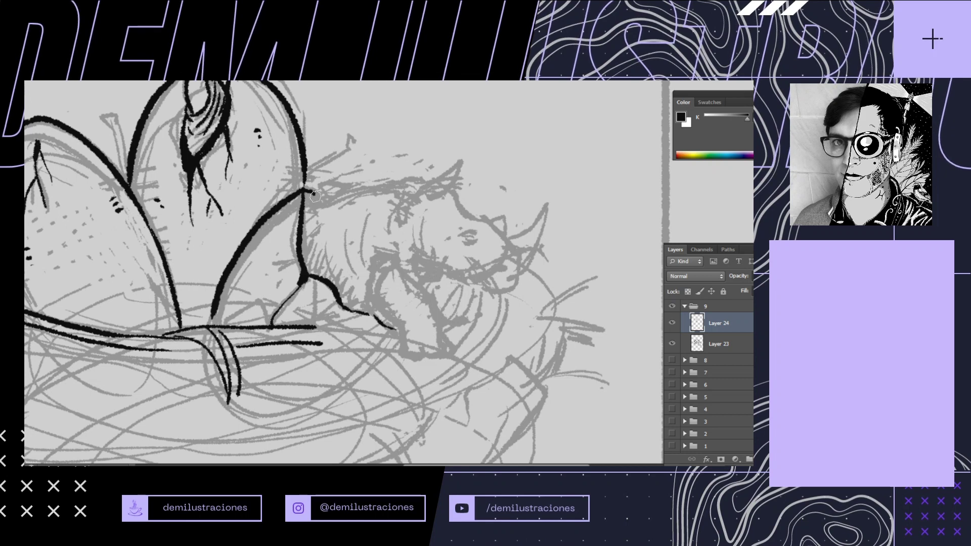
left_click_drag(312, 200, 115, 233)
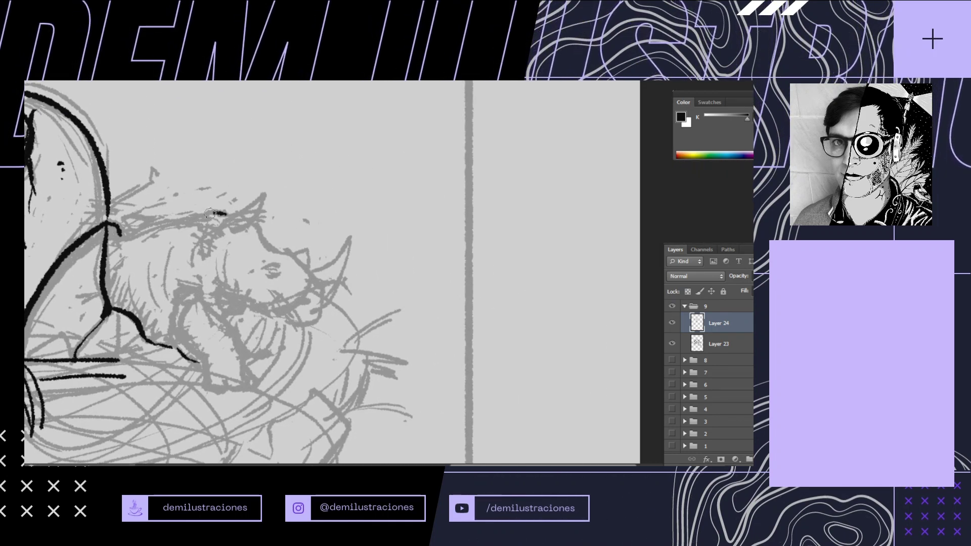
mouse_move(107, 234)
left_mouse_down()
mouse_move(159, 216)
mouse_move(225, 213)
left_mouse_up()
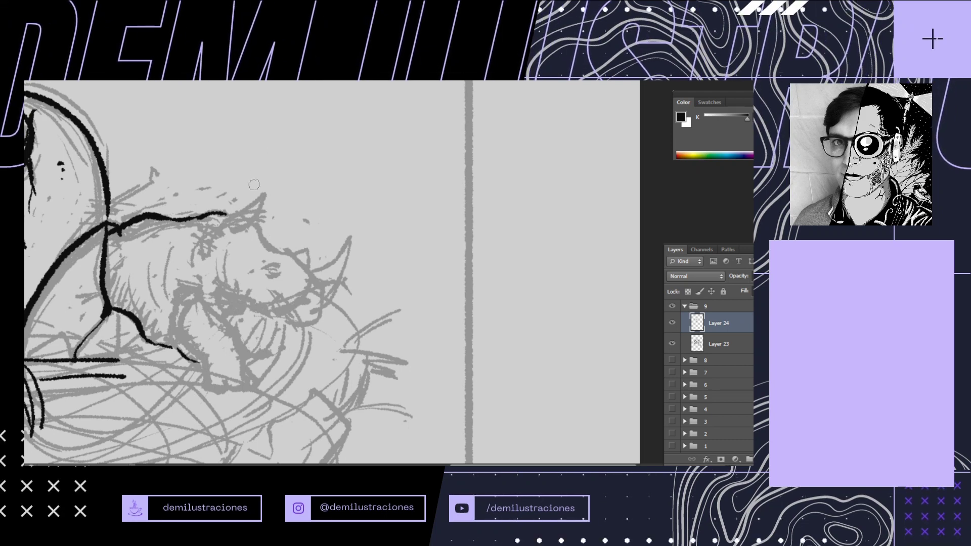
left_click_drag(226, 218, 234, 228)
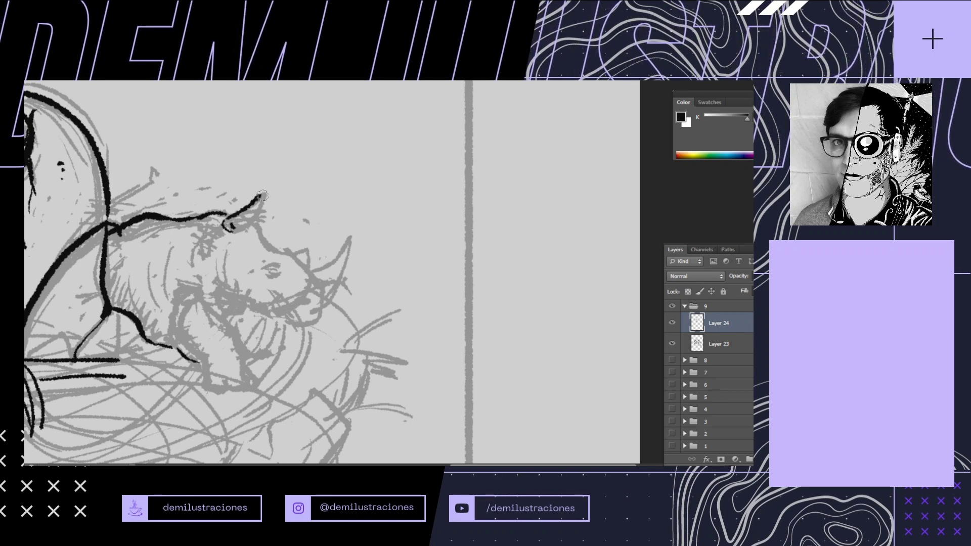
mouse_move(264, 194)
left_mouse_down()
mouse_move(267, 245)
mouse_move(196, 239)
left_mouse_up()
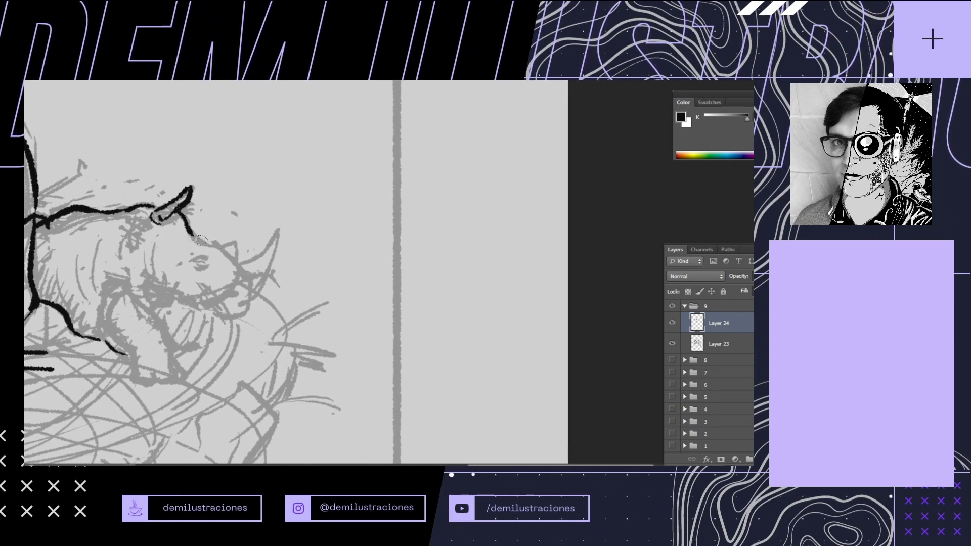
Ink the rhinoceros's face with its small and large horns, muzzle, nostril, eye, lower jaw and cheek folds
left_click_drag(198, 235, 229, 261)
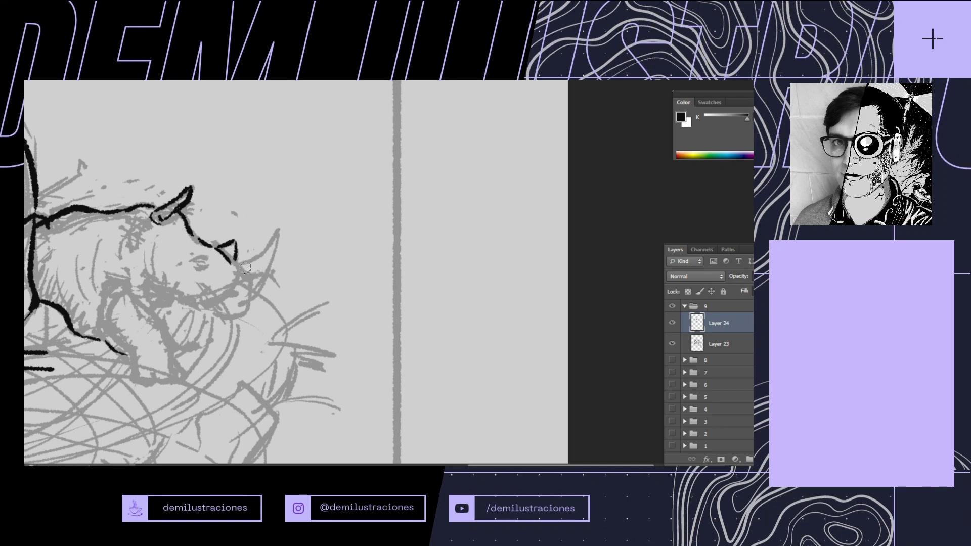
mouse_move(234, 263)
left_mouse_down()
mouse_move(280, 225)
mouse_move(247, 305)
left_mouse_up()
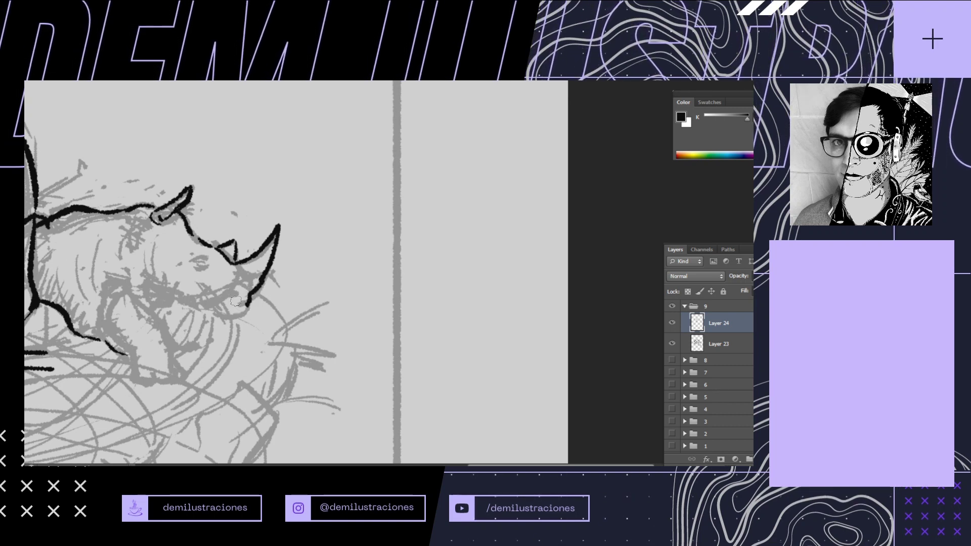
mouse_move(234, 302)
left_mouse_down()
mouse_move(235, 317)
mouse_move(310, 344)
left_mouse_up()
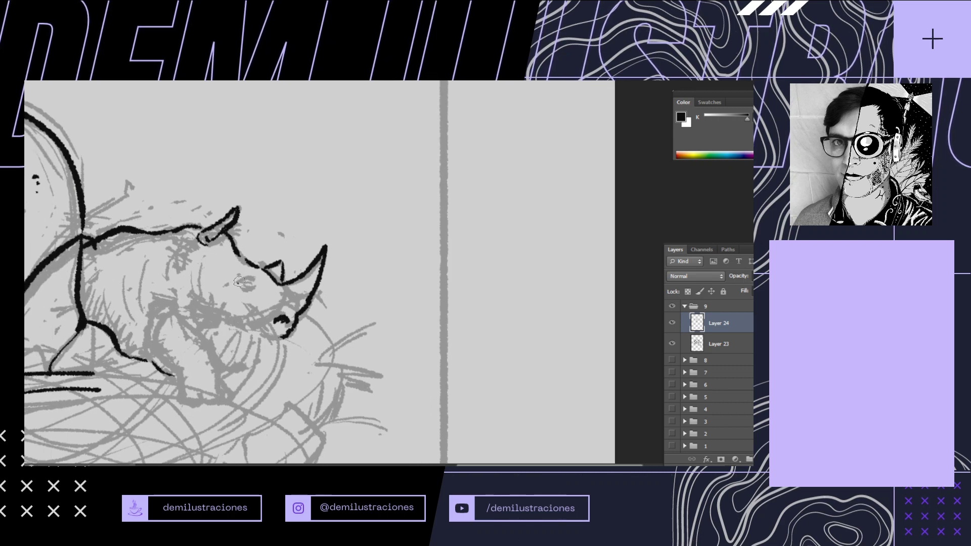
mouse_move(246, 284)
left_mouse_down()
mouse_move(346, 272)
mouse_move(349, 317)
mouse_move(277, 291)
mouse_move(281, 303)
left_mouse_up()
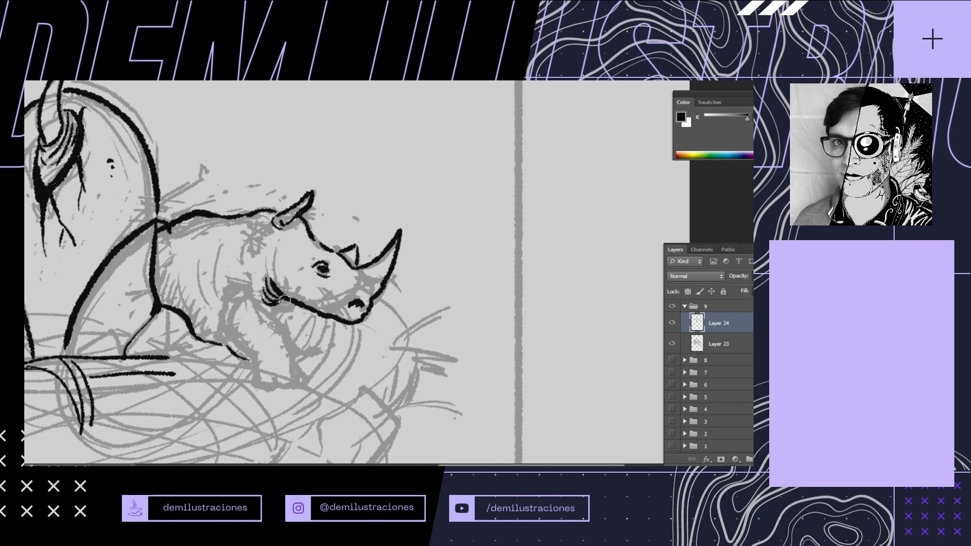
mouse_move(352, 312)
left_mouse_down()
mouse_move(368, 283)
mouse_move(411, 264)
left_mouse_up()
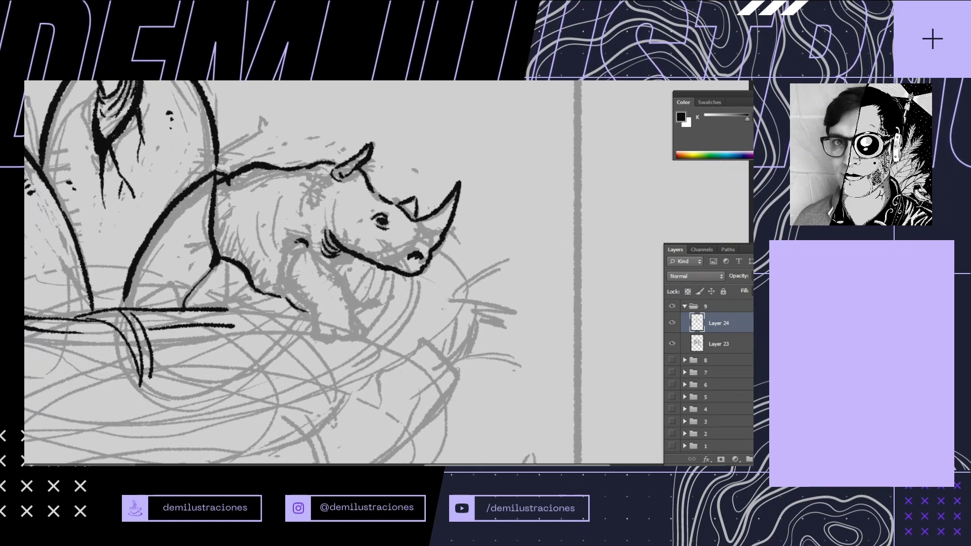
Ink the rhinoceros's front leg with its toes and shoulder fold, then the rings binding the rim strand's end beside it
mouse_move(298, 243)
left_mouse_down()
mouse_move(280, 286)
mouse_move(348, 299)
mouse_move(353, 324)
mouse_move(315, 331)
mouse_move(348, 338)
mouse_move(379, 313)
left_mouse_up()
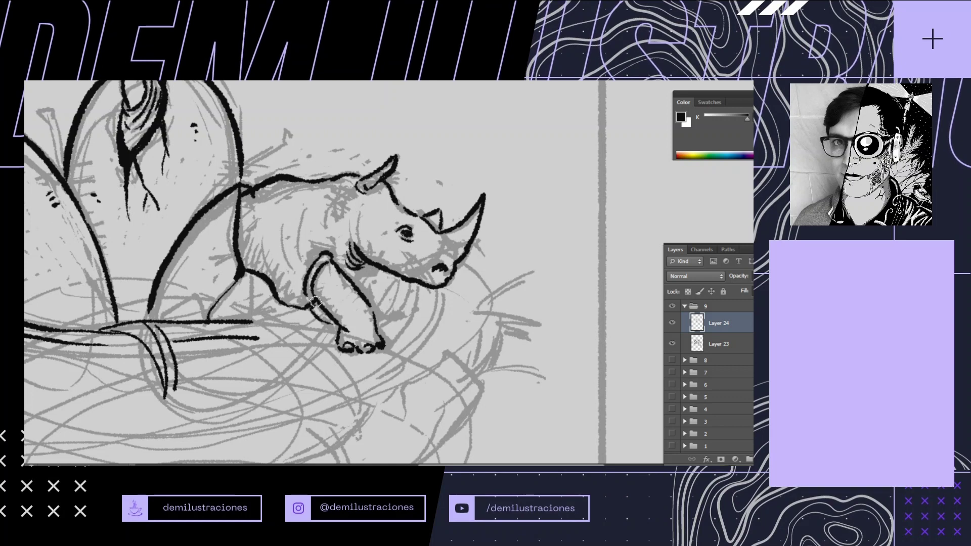
mouse_move(319, 305)
left_mouse_down()
mouse_move(321, 317)
mouse_move(348, 309)
mouse_move(321, 280)
left_mouse_up()
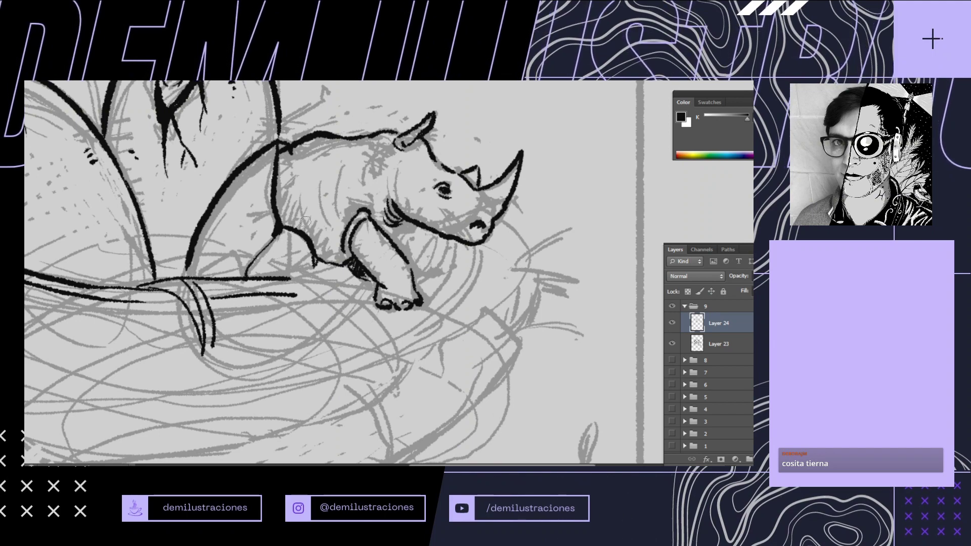
mouse_move(284, 277)
left_mouse_down()
mouse_move(297, 305)
mouse_move(310, 303)
left_mouse_up()
Ink short, paired curved strands across the centre and left of the nest's front
left_click_drag(230, 367, 454, 252)
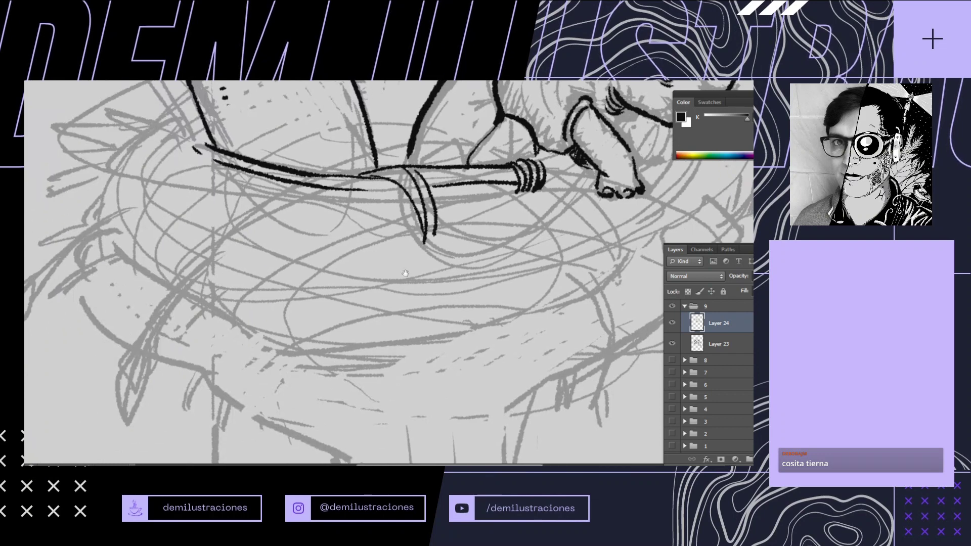
left_click_drag(405, 273, 369, 345)
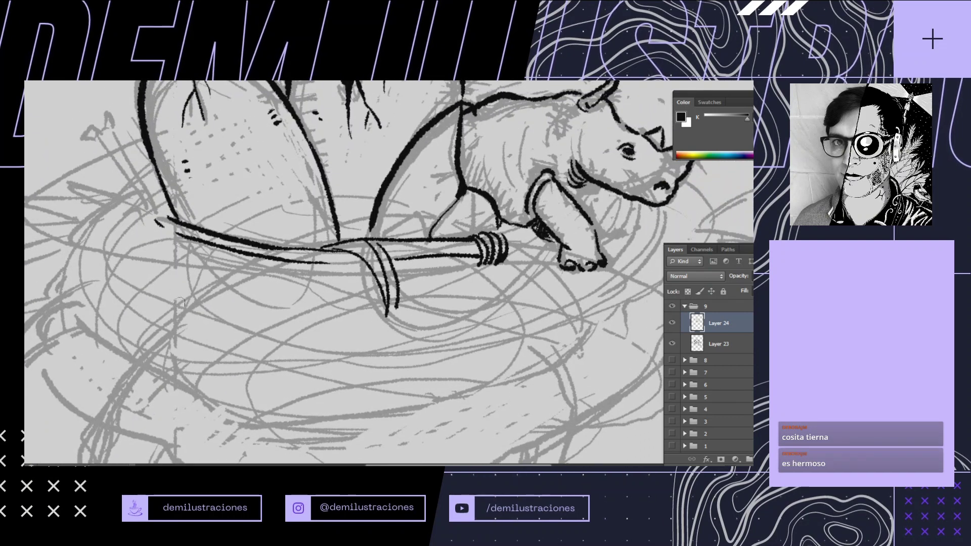
mouse_move(166, 280)
left_mouse_down()
mouse_move(228, 314)
mouse_move(318, 304)
left_mouse_up()
mouse_move(242, 331)
left_mouse_down()
mouse_move(302, 315)
mouse_move(402, 348)
left_mouse_up()
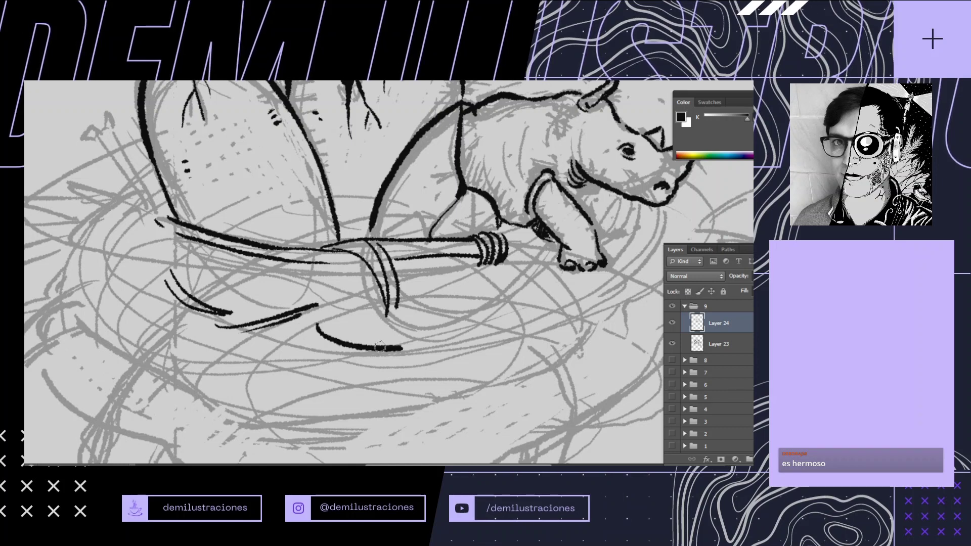
left_click_drag(302, 343, 380, 358)
mouse_move(476, 283)
left_mouse_down()
mouse_move(441, 324)
mouse_move(449, 321)
left_mouse_up()
mouse_move(102, 251)
left_mouse_down()
mouse_move(133, 319)
mouse_move(146, 324)
left_mouse_up()
mouse_move(237, 376)
left_mouse_down()
mouse_move(286, 360)
mouse_move(294, 368)
left_mouse_up()
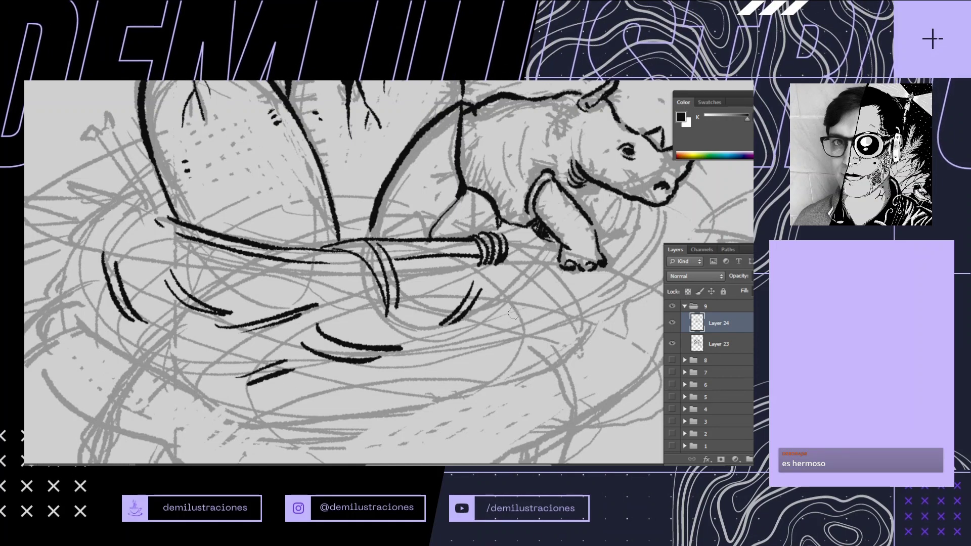
Ink more crossing strand pairs on the nest's front below the rhinoceros's foot and around the central overhanging strand
mouse_move(523, 299)
left_mouse_down()
mouse_move(458, 354)
mouse_move(494, 344)
left_mouse_up()
left_click_drag(523, 275, 561, 343)
left_click_drag(405, 332, 432, 379)
left_click_drag(311, 279, 329, 315)
left_click_drag(325, 286, 340, 329)
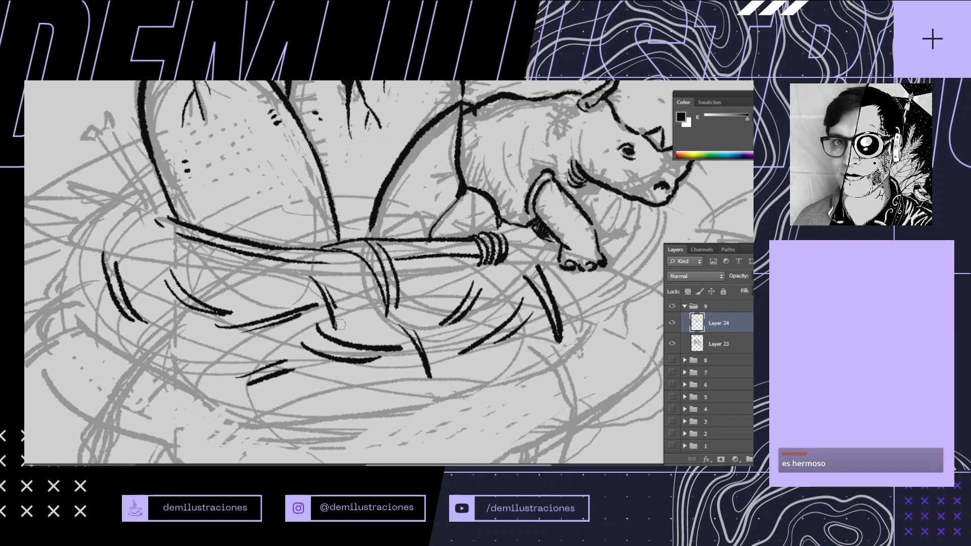
Ink short curved strand pairs along the nest's left outer side and lower front
left_click_drag(159, 248, 139, 269)
mouse_move(120, 215)
left_mouse_down()
mouse_move(78, 261)
mouse_move(83, 273)
left_mouse_up()
mouse_move(168, 321)
left_mouse_down()
mouse_move(161, 347)
mouse_move(177, 368)
left_mouse_up()
left_click_drag(86, 293, 93, 339)
left_click_drag(97, 307, 106, 345)
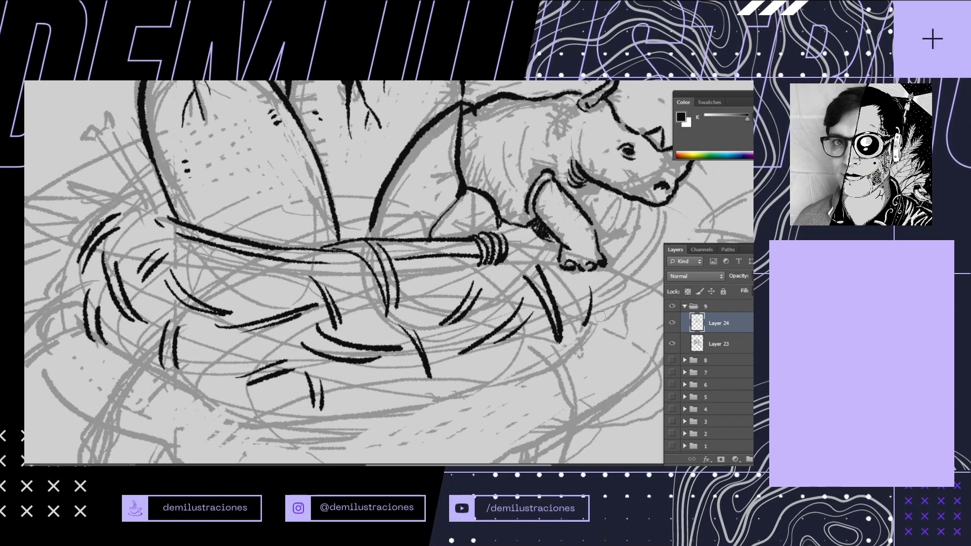
Ink interlaced loops and woven strands at the nest's left rim, up against the left egg's base
left_click_drag(381, 284, 427, 318)
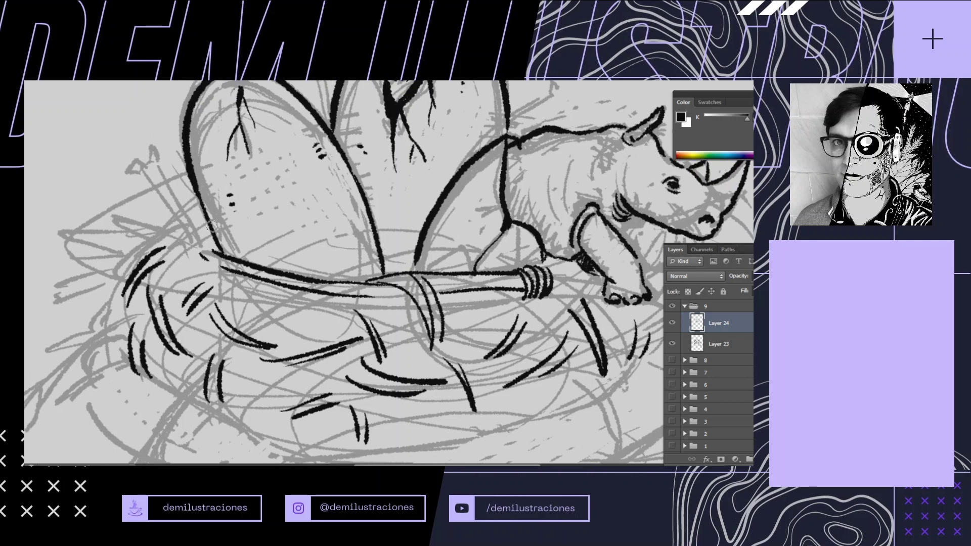
left_click_drag(215, 244, 198, 278)
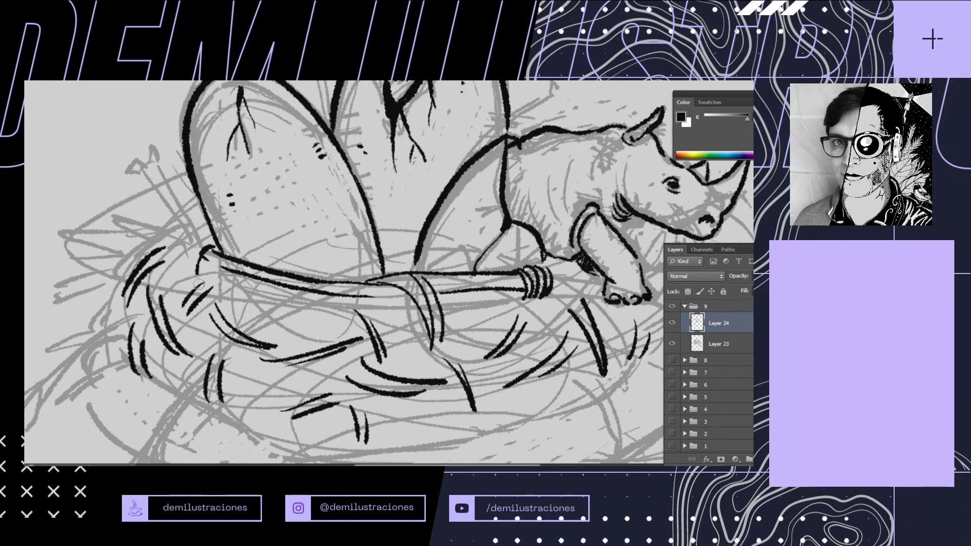
mouse_move(210, 238)
left_mouse_down()
mouse_move(191, 261)
mouse_move(215, 305)
mouse_move(213, 278)
mouse_move(221, 305)
mouse_move(216, 275)
mouse_move(183, 276)
mouse_move(196, 332)
left_mouse_up()
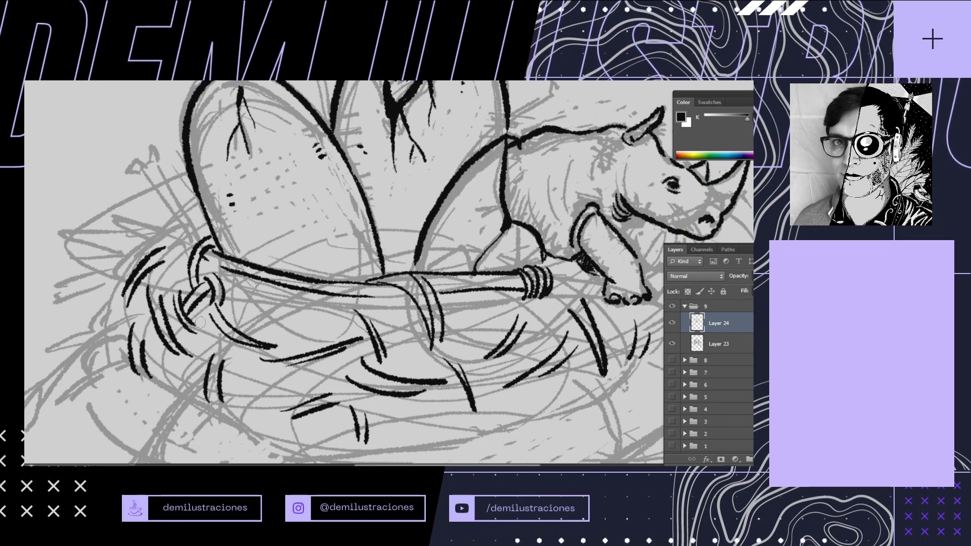
mouse_move(144, 292)
left_mouse_down()
mouse_move(166, 306)
mouse_move(163, 282)
mouse_move(146, 282)
mouse_move(181, 293)
mouse_move(170, 300)
mouse_move(174, 324)
mouse_move(201, 331)
mouse_move(211, 331)
left_mouse_up()
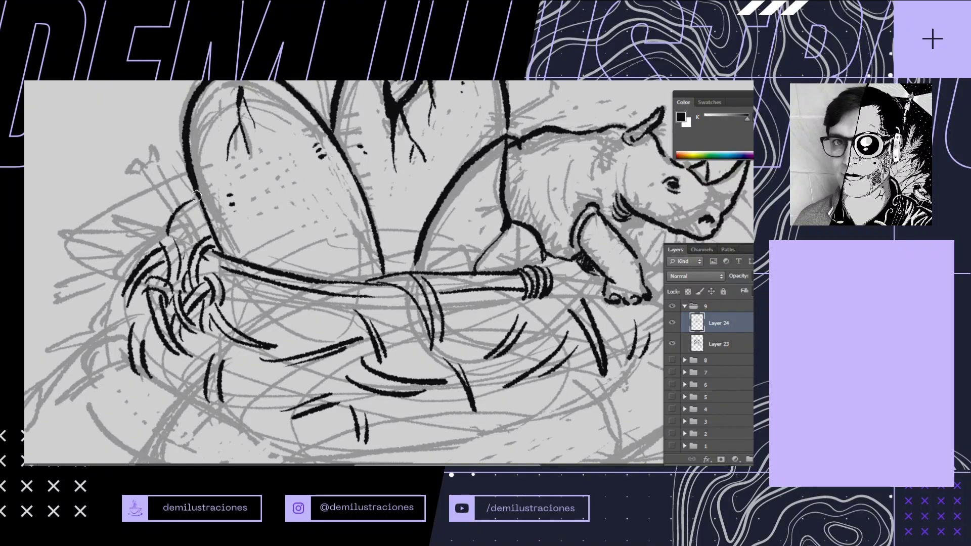
mouse_move(196, 197)
left_mouse_down()
mouse_move(166, 243)
mouse_move(200, 206)
mouse_move(196, 250)
mouse_move(200, 217)
mouse_move(206, 237)
mouse_move(164, 221)
mouse_move(148, 228)
mouse_move(130, 268)
mouse_move(153, 244)
mouse_move(125, 284)
left_mouse_up()
left_click_drag(195, 287, 279, 333)
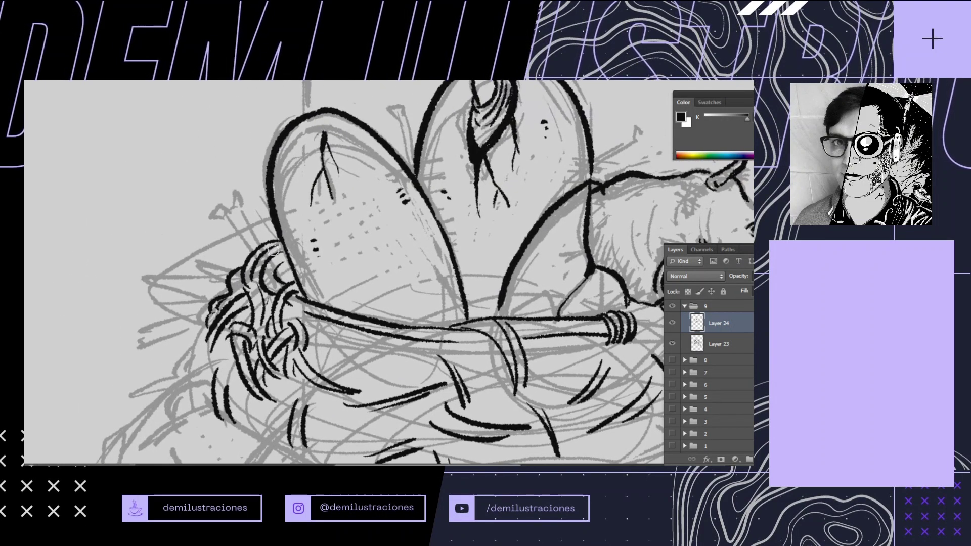
Ink a fork-tipped twig beside the left egg and a short stub poking out of the nest's left rim
mouse_move(274, 236)
left_mouse_down()
mouse_move(225, 196)
mouse_move(230, 207)
mouse_move(217, 214)
mouse_move(276, 240)
left_mouse_up()
left_click_drag(299, 293, 334, 210)
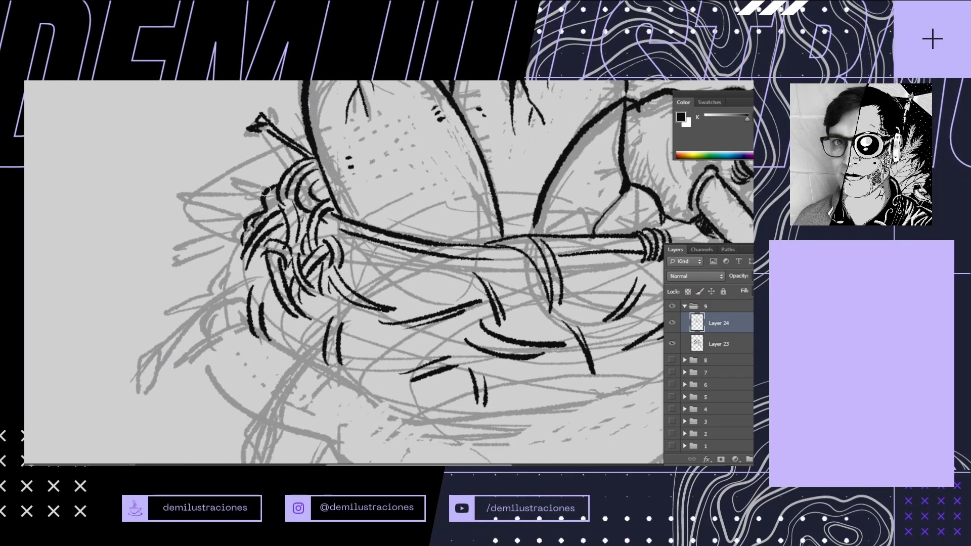
mouse_move(265, 189)
left_mouse_down()
mouse_move(232, 187)
mouse_move(264, 198)
left_mouse_up()
Ink a long leaf-tipped strand sweeping down from the nest's left side and a short twig stub below it
mouse_move(263, 262)
left_mouse_down()
mouse_move(296, 236)
mouse_move(159, 341)
left_mouse_up()
mouse_move(293, 253)
left_mouse_down()
mouse_move(221, 296)
mouse_move(169, 354)
left_mouse_up()
mouse_move(182, 315)
left_mouse_down()
mouse_move(148, 398)
mouse_move(158, 384)
mouse_move(100, 337)
left_mouse_up()
left_click_drag(274, 250, 234, 294)
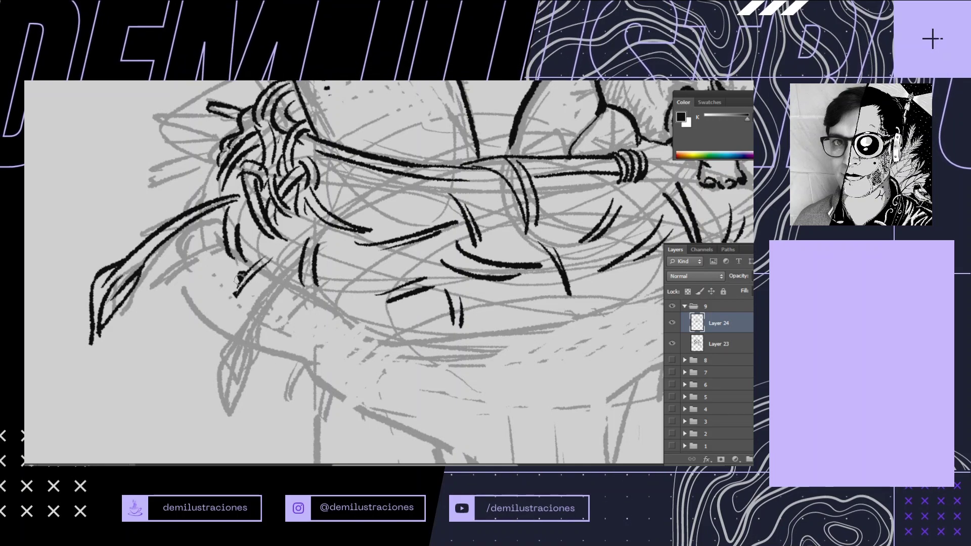
Ink a strand hanging from the nest's lower left with a pointed leaf at its tip
mouse_move(303, 257)
left_mouse_down()
mouse_move(230, 361)
mouse_move(242, 410)
left_mouse_up()
mouse_move(259, 358)
left_mouse_down()
mouse_move(241, 412)
mouse_move(251, 367)
left_mouse_up()
mouse_move(258, 342)
left_mouse_down()
mouse_move(246, 349)
mouse_move(243, 397)
left_mouse_up()
left_click_drag(297, 269, 252, 350)
Ink a wavy tendril curling up from the nest's left rim and ending in a curved leaf
mouse_move(248, 136)
left_mouse_down()
mouse_move(257, 252)
mouse_move(231, 255)
mouse_move(177, 176)
left_mouse_up()
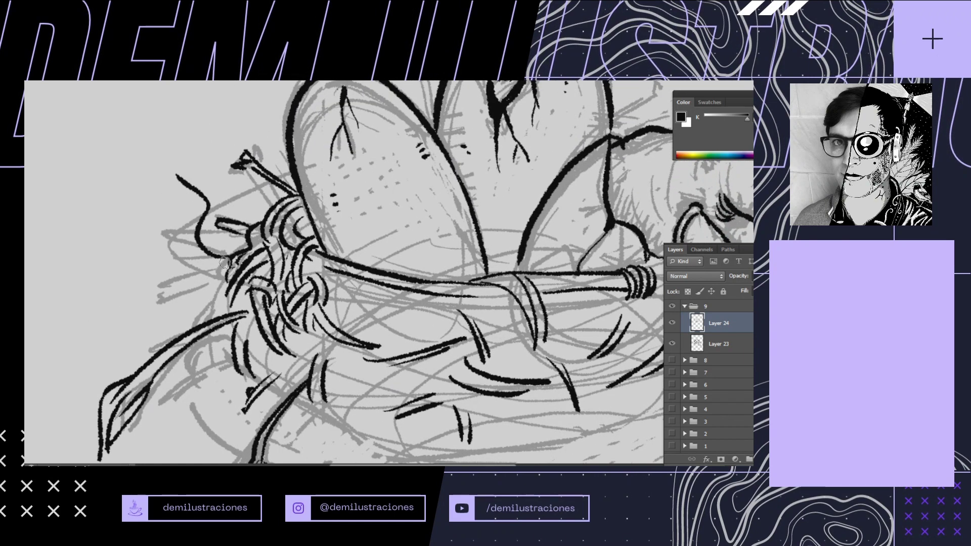
mouse_move(226, 263)
left_mouse_down()
mouse_move(191, 256)
mouse_move(199, 206)
mouse_move(176, 182)
left_mouse_up()
left_click_drag(181, 120, 183, 178)
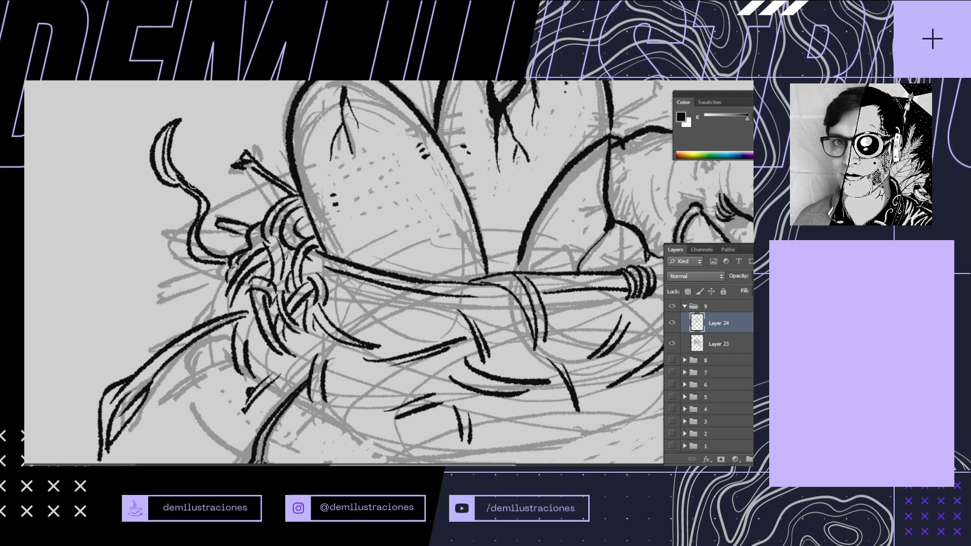
Ink small protruding twigs, tufts of loose straw and curved strands along the nest's left outer edge
left_click_drag(370, 282, 340, 243)
mouse_move(207, 239)
left_mouse_down()
mouse_move(198, 273)
mouse_move(177, 280)
mouse_move(187, 242)
mouse_move(163, 256)
left_mouse_up()
mouse_move(165, 253)
left_mouse_down()
mouse_move(133, 279)
mouse_move(245, 236)
mouse_move(245, 224)
mouse_move(185, 198)
mouse_move(168, 211)
mouse_move(175, 239)
mouse_move(144, 267)
left_mouse_up()
mouse_move(187, 237)
left_mouse_down()
mouse_move(151, 263)
mouse_move(160, 260)
mouse_move(151, 293)
left_mouse_up()
mouse_move(182, 244)
left_mouse_down()
mouse_move(161, 284)
mouse_move(164, 262)
left_mouse_up()
mouse_move(186, 249)
left_mouse_down()
mouse_move(182, 281)
mouse_move(195, 283)
mouse_move(182, 259)
left_mouse_up()
mouse_move(198, 223)
left_mouse_down()
mouse_move(187, 235)
mouse_move(199, 279)
mouse_move(211, 278)
left_mouse_up()
mouse_move(207, 276)
left_mouse_down()
mouse_move(284, 288)
mouse_move(130, 273)
left_mouse_up()
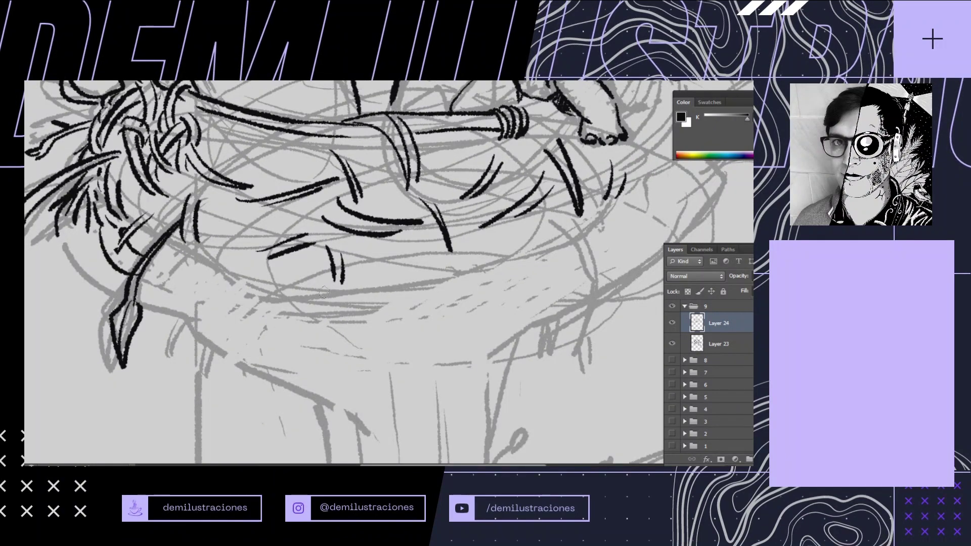
Ink the left outer edge and jagged underside of the trunk's flared top around the hanging leaf
left_click_drag(324, 293, 318, 290)
mouse_move(55, 222)
left_mouse_down()
mouse_move(83, 278)
mouse_move(112, 297)
left_mouse_up()
left_click_drag(174, 317, 221, 354)
Ink a strand hanging over the right part of the nest's front with a small leaf at its tip
scroll(187, 265, "down", 5)
scroll(187, 264, "right", 1)
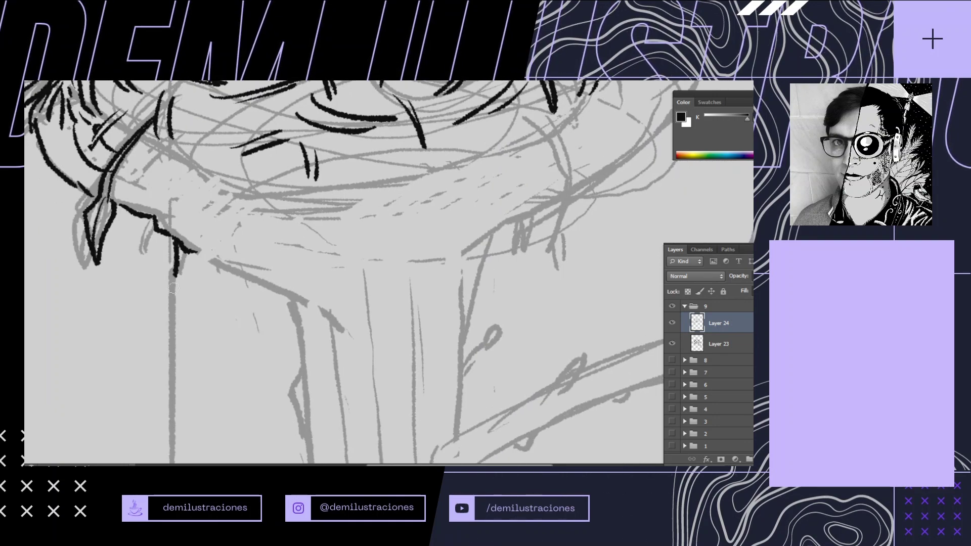
scroll(404, 311, "down", 3)
scroll(403, 319, "up", 6)
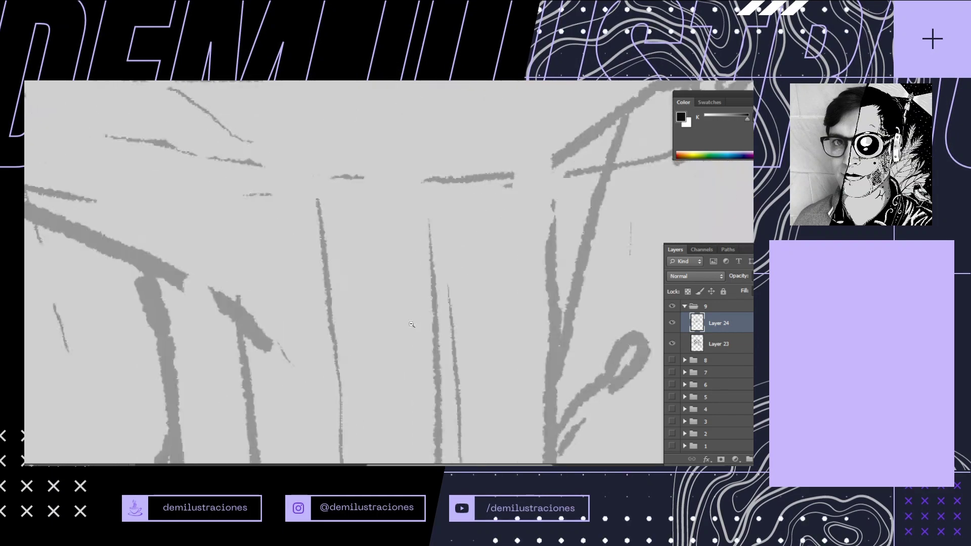
scroll(403, 321, "down", 7)
scroll(402, 321, "up", 2)
scroll(395, 314, "right", 4)
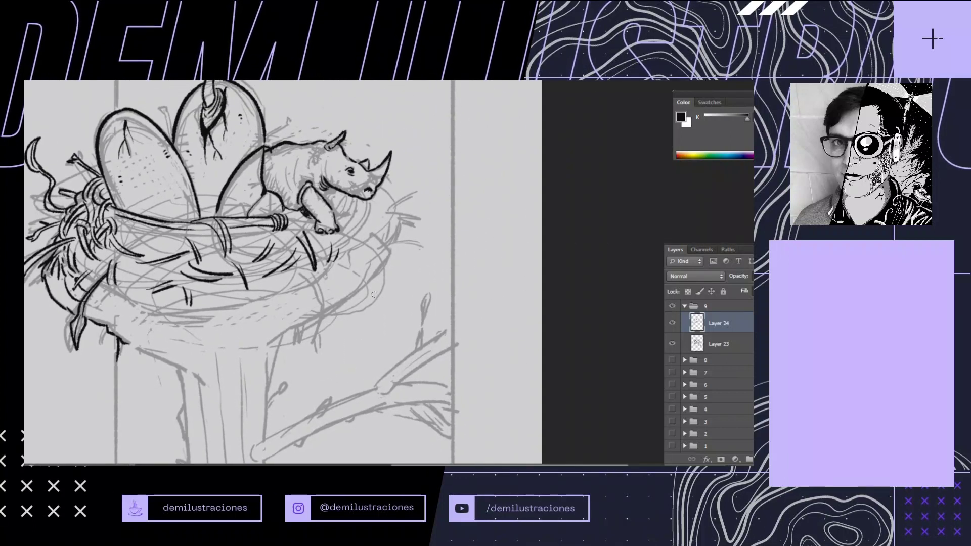
left_click_drag(300, 273, 326, 349)
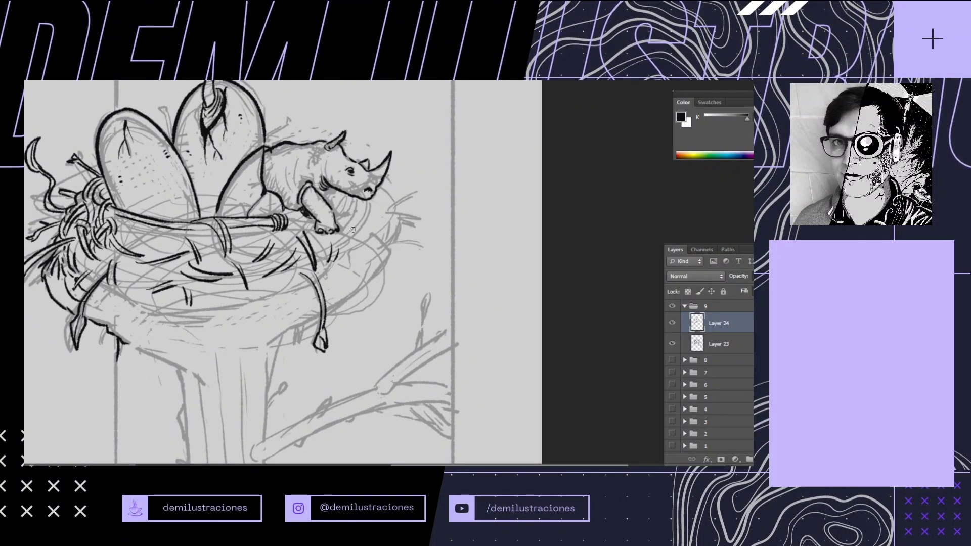
Ink a drooping leaf-tipped twig and shorter twigs sticking out of the nest's right side below the rhinoceros's head
mouse_move(355, 228)
left_mouse_down()
mouse_move(429, 204)
mouse_move(433, 223)
left_mouse_up()
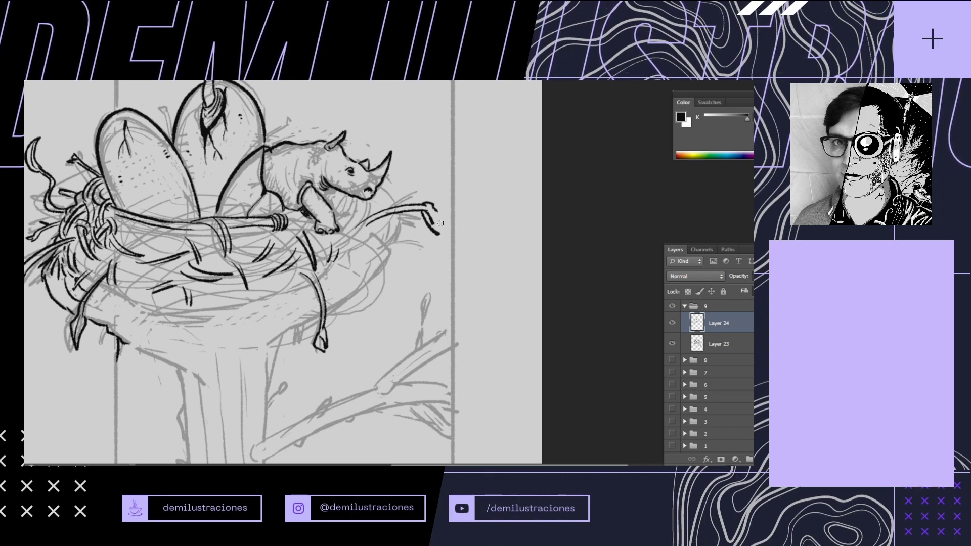
left_click_drag(408, 201, 418, 193)
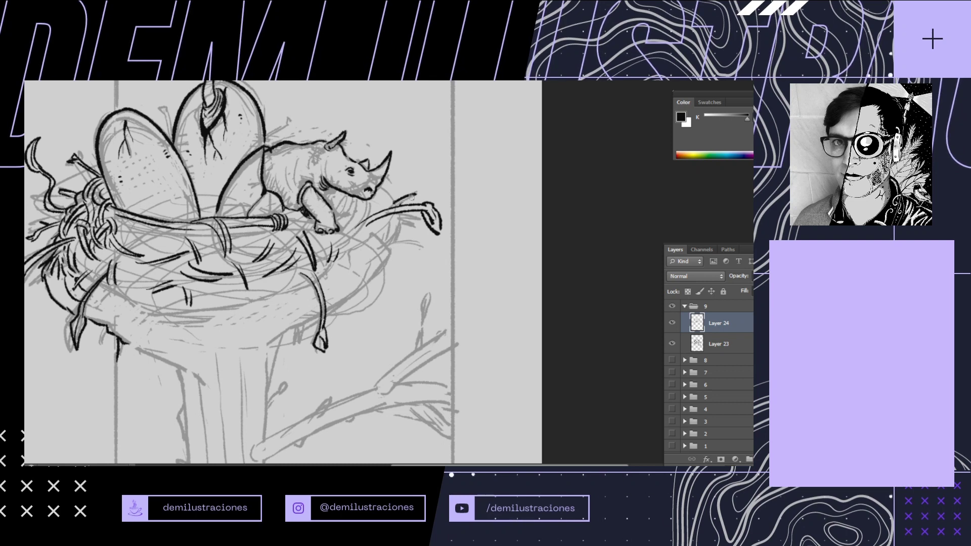
left_click_drag(385, 248, 422, 241)
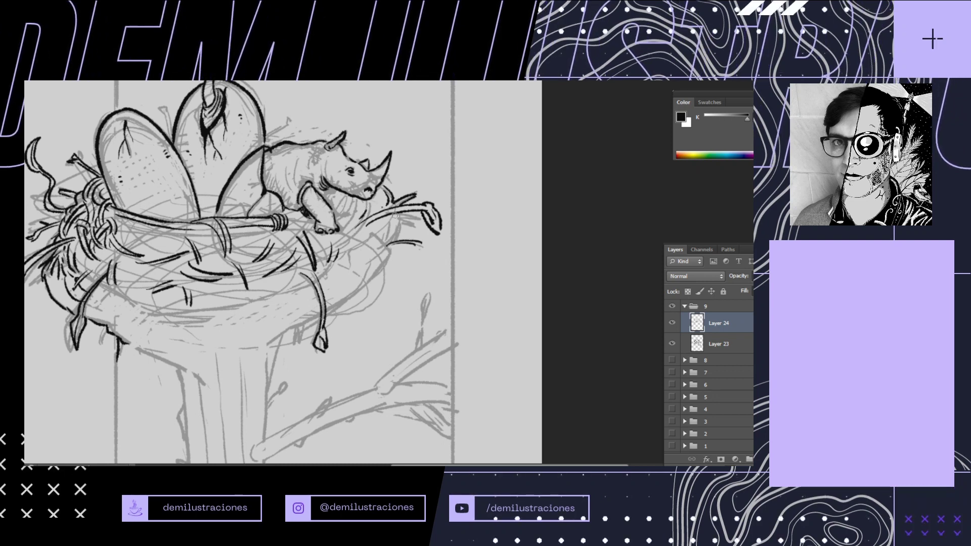
Ink the nest's lower boundary on the trunk, the trunk top's right edge, bark marks and strands below the rhinoceros
mouse_move(352, 233)
left_mouse_down()
mouse_move(352, 267)
mouse_move(390, 266)
mouse_move(375, 274)
mouse_move(333, 259)
mouse_move(298, 293)
mouse_move(310, 283)
mouse_move(164, 310)
left_mouse_up()
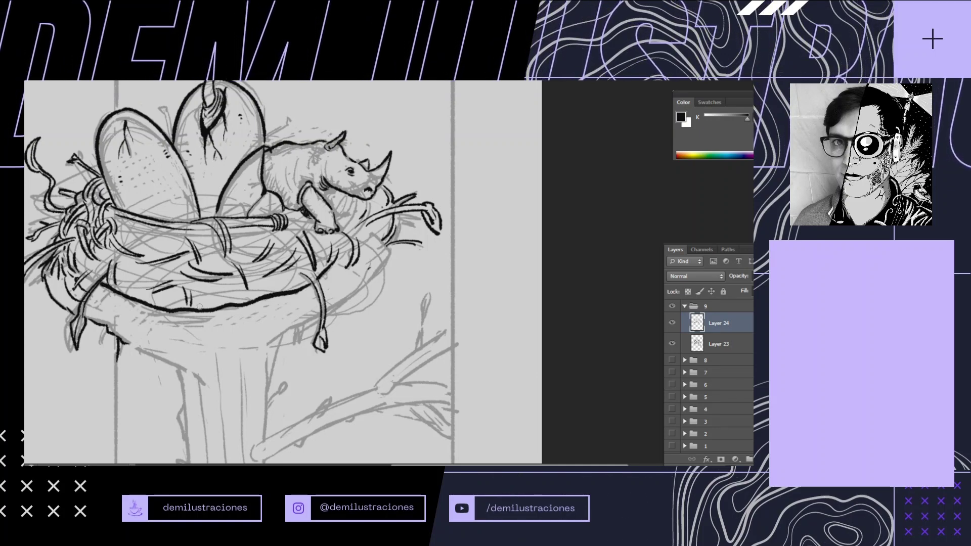
mouse_move(96, 299)
left_mouse_down()
mouse_move(119, 319)
mouse_move(186, 330)
left_mouse_up()
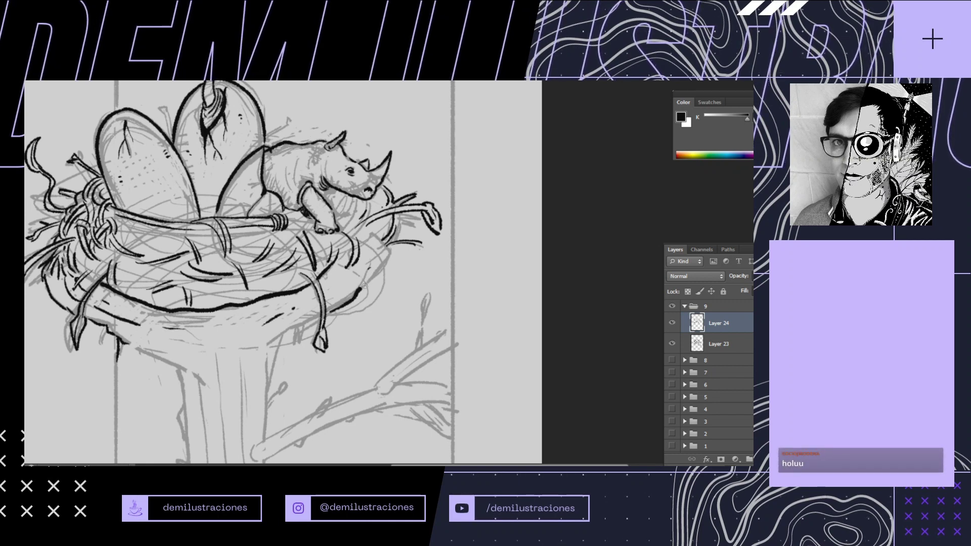
left_click_drag(364, 286, 390, 247)
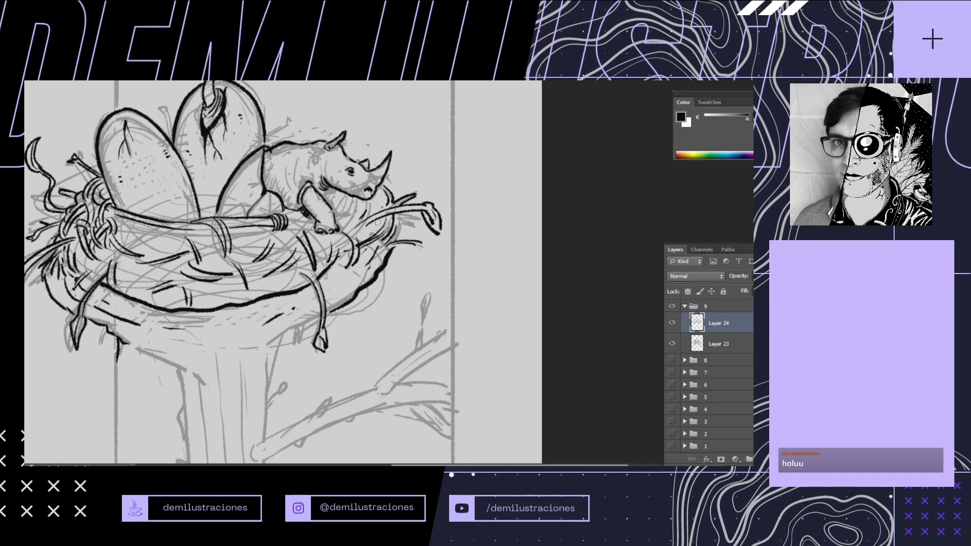
mouse_move(324, 238)
left_mouse_down()
mouse_move(318, 266)
mouse_move(395, 229)
left_mouse_up()
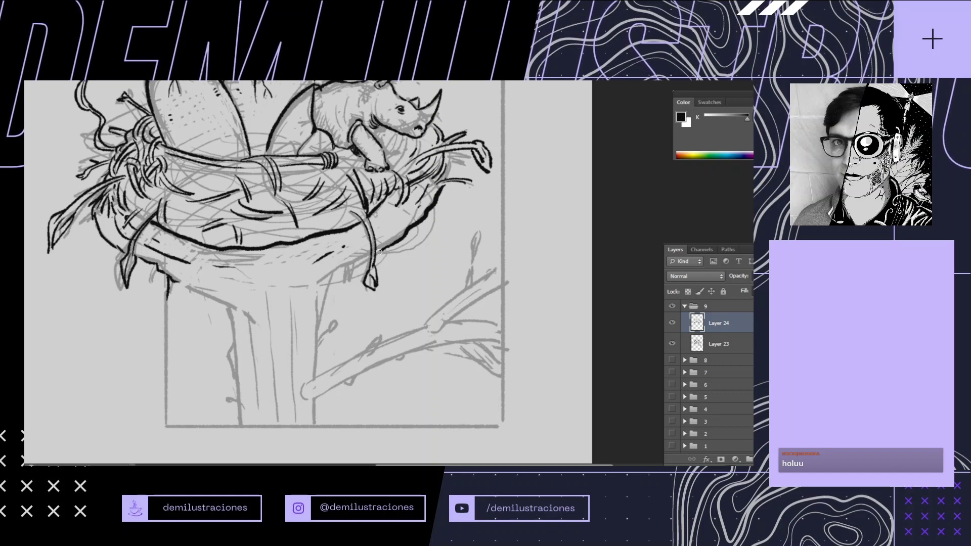
Ink both sides of the trunk below the nest, with a knot and small twigs growing from the bark
left_click_drag(336, 271, 319, 329)
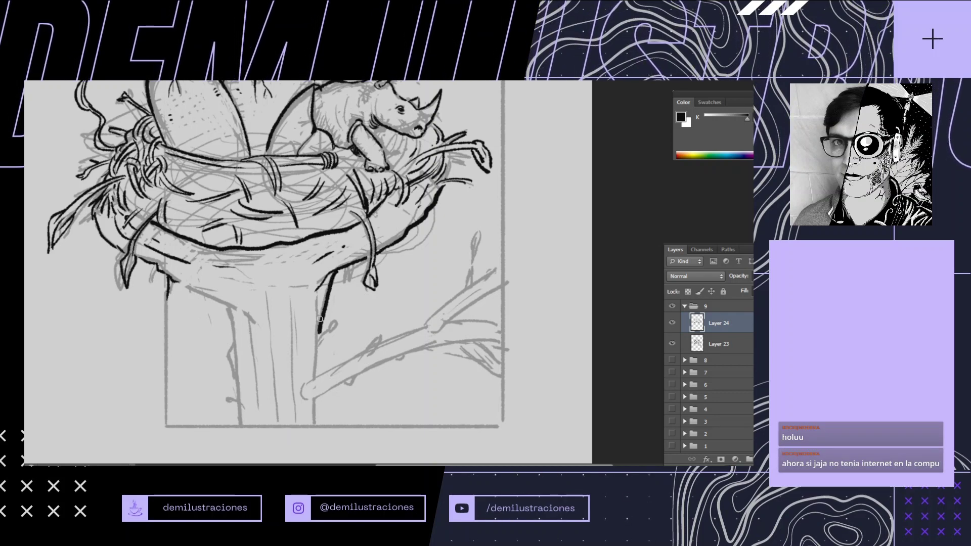
mouse_move(174, 281)
left_mouse_down()
mouse_move(232, 311)
mouse_move(234, 369)
left_mouse_up()
left_click_drag(234, 370, 233, 284)
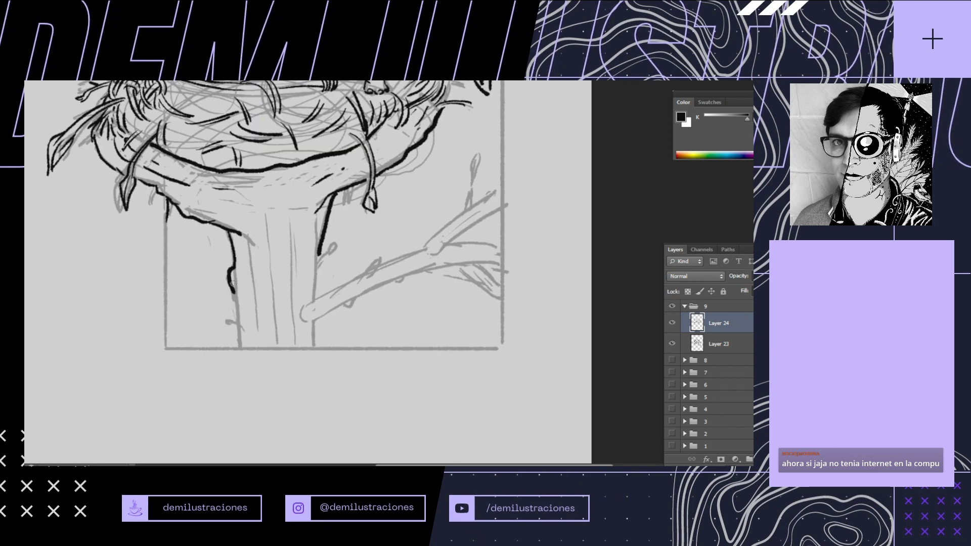
mouse_move(243, 331)
left_mouse_down()
mouse_move(217, 317)
mouse_move(239, 344)
left_mouse_up()
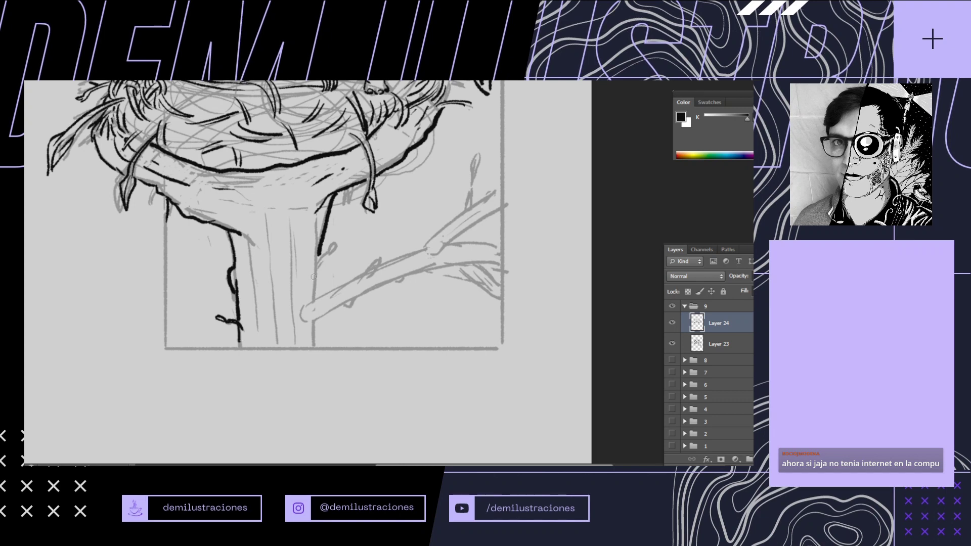
mouse_move(319, 250)
left_mouse_down()
mouse_move(315, 296)
mouse_move(317, 264)
mouse_move(338, 239)
mouse_move(331, 252)
left_mouse_up()
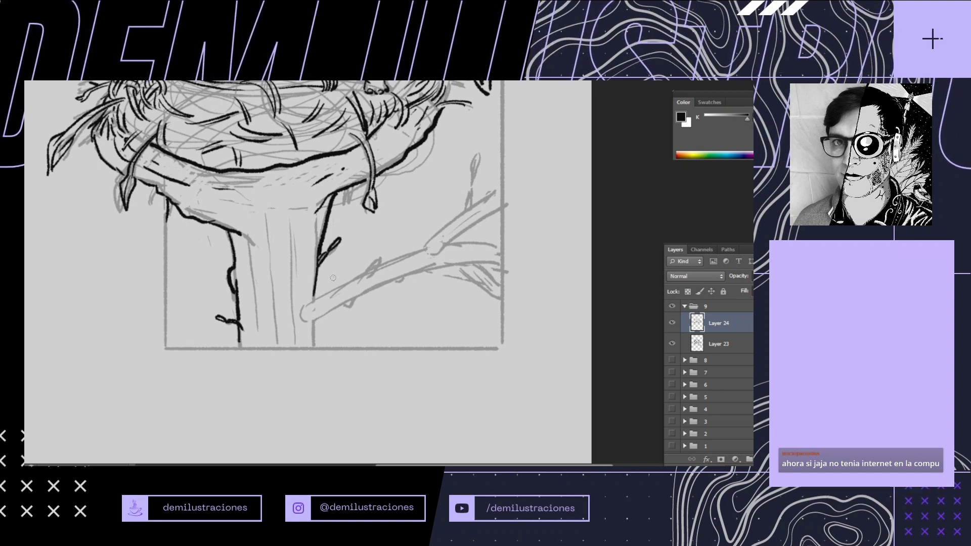
Ink the collar where the branch leaves the trunk and the upper and lower edges of the main branch
left_click_drag(305, 302, 301, 321)
left_click_drag(300, 301, 298, 321)
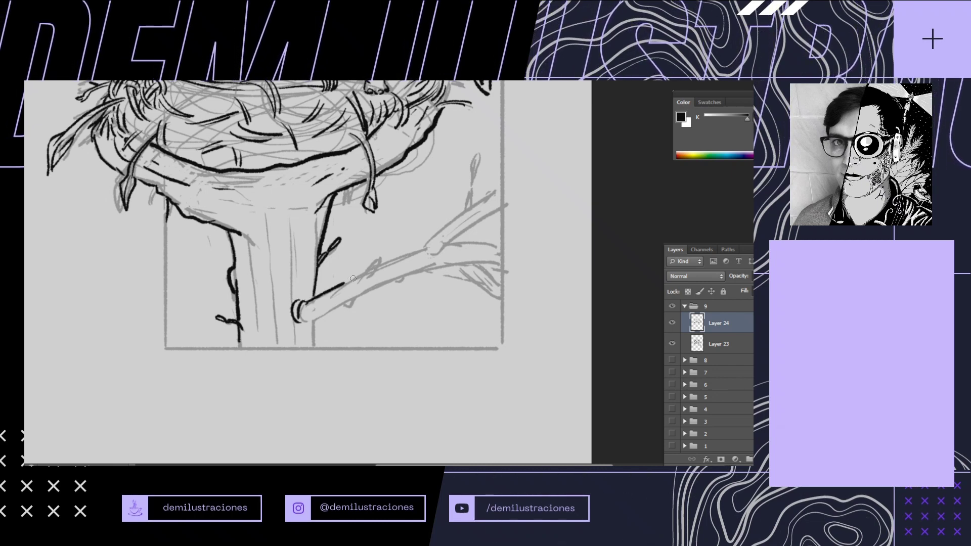
left_click_drag(360, 271, 425, 250)
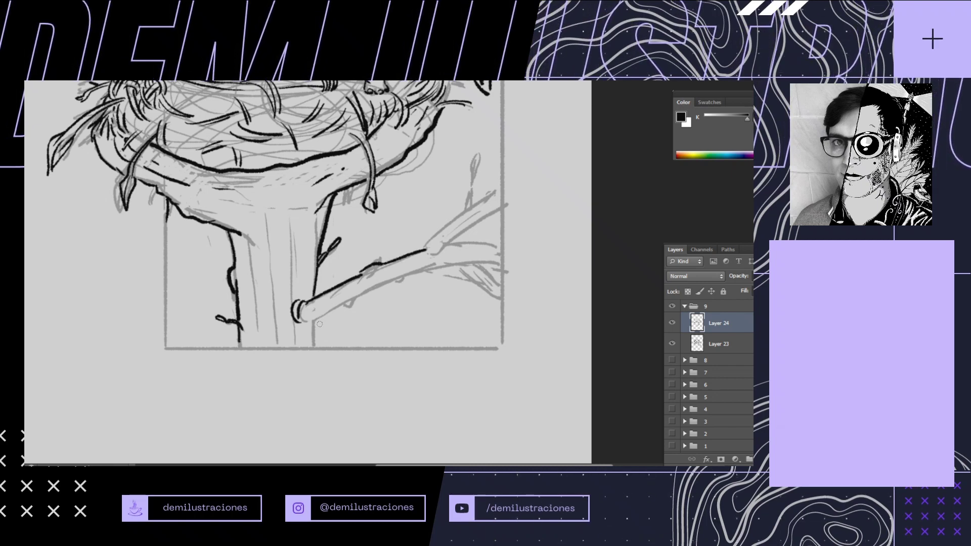
left_click_drag(304, 322, 346, 305)
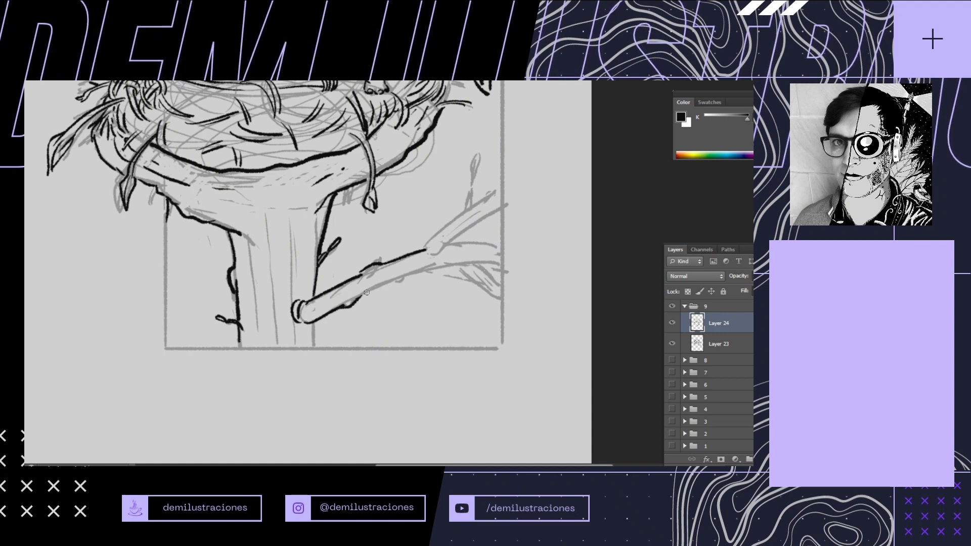
mouse_move(395, 278)
left_mouse_down()
mouse_move(322, 304)
mouse_move(276, 347)
left_mouse_up()
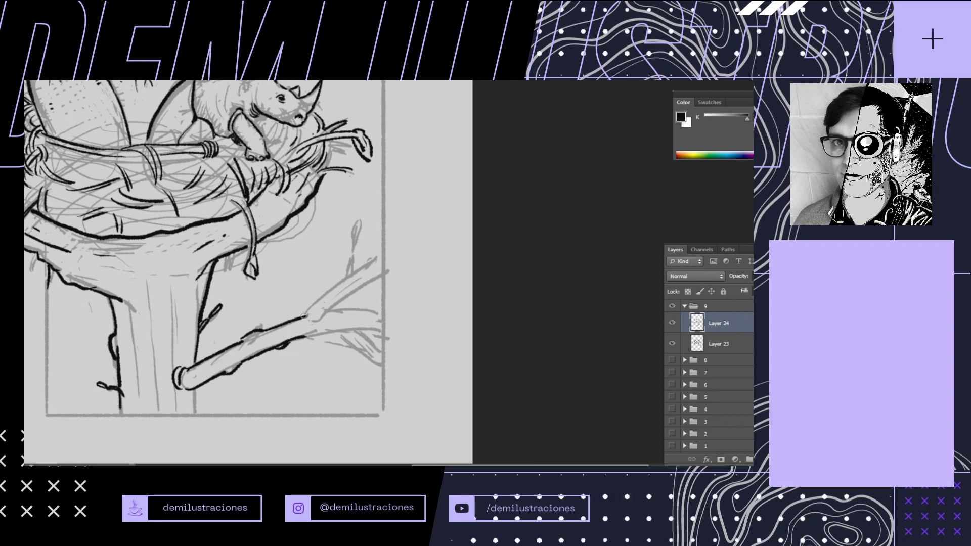
Ink the branch's forked offshoot with its leaf-tipped twig, plus the splintered branch end near the frame
mouse_move(307, 318)
left_mouse_down()
mouse_move(381, 274)
mouse_move(333, 291)
mouse_move(354, 258)
mouse_move(362, 219)
mouse_move(357, 248)
left_mouse_up()
left_click_drag(364, 308, 298, 266)
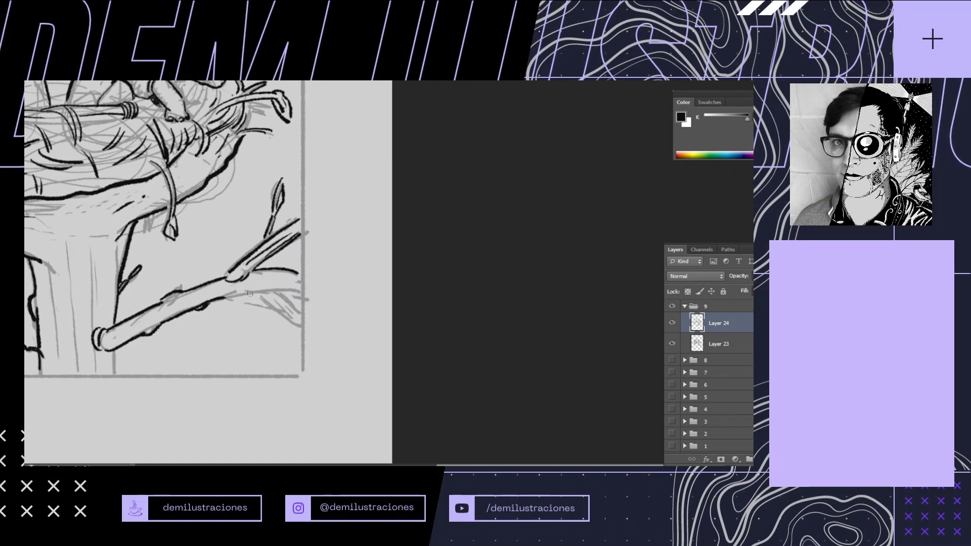
mouse_move(225, 299)
left_mouse_down()
mouse_move(275, 294)
mouse_move(299, 320)
mouse_move(269, 287)
left_mouse_up()
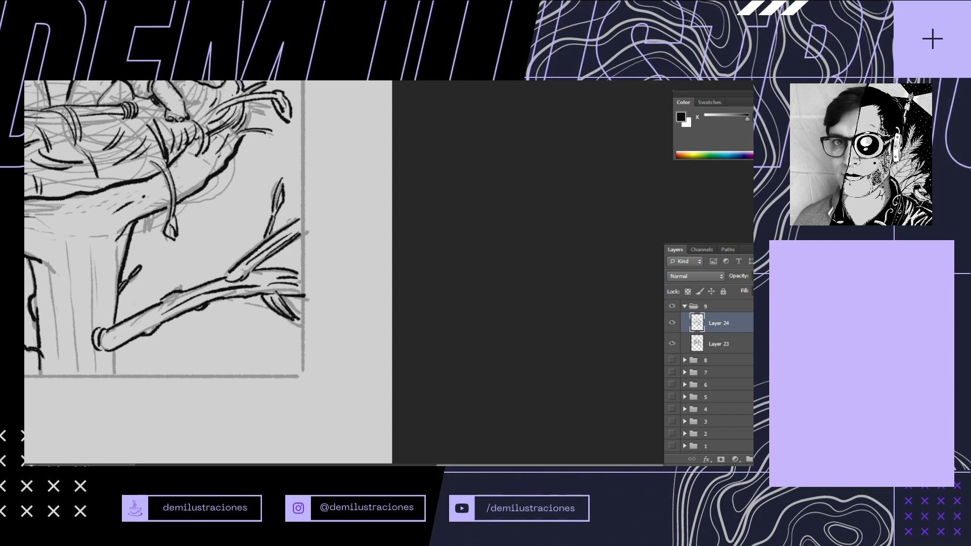
Ink vertical bark grain lines and an elongated knot down the trunk below the nest
left_click_drag(74, 250, 221, 194)
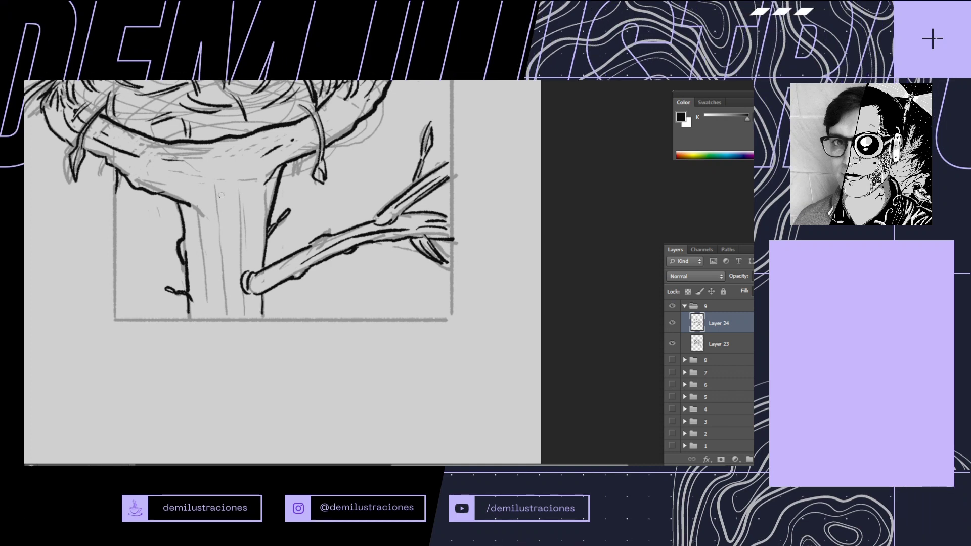
mouse_move(196, 225)
left_mouse_down()
mouse_move(206, 306)
mouse_move(199, 282)
left_mouse_up()
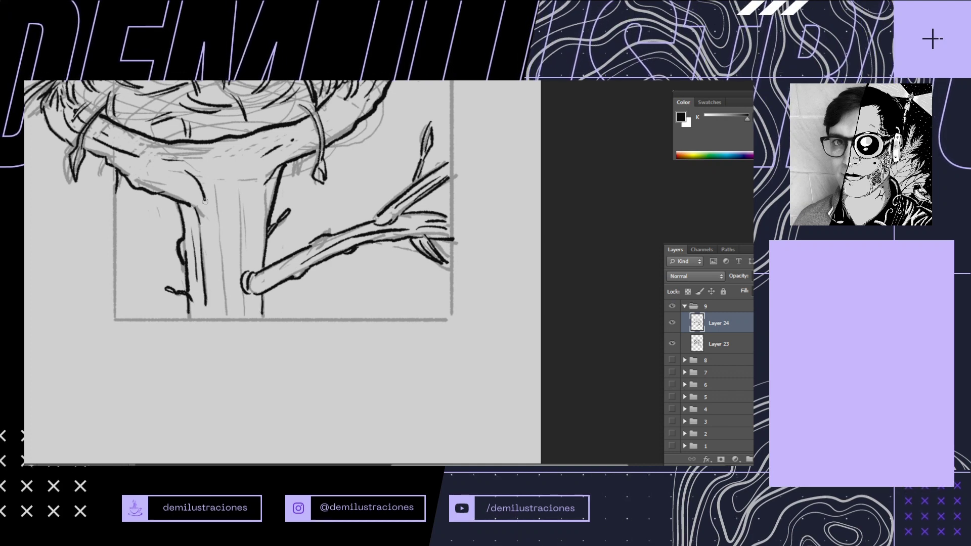
left_click_drag(212, 228, 222, 315)
left_click_drag(218, 163, 239, 256)
left_click_drag(247, 182, 251, 251)
left_click_drag(248, 215, 246, 234)
left_click_drag(257, 190, 254, 238)
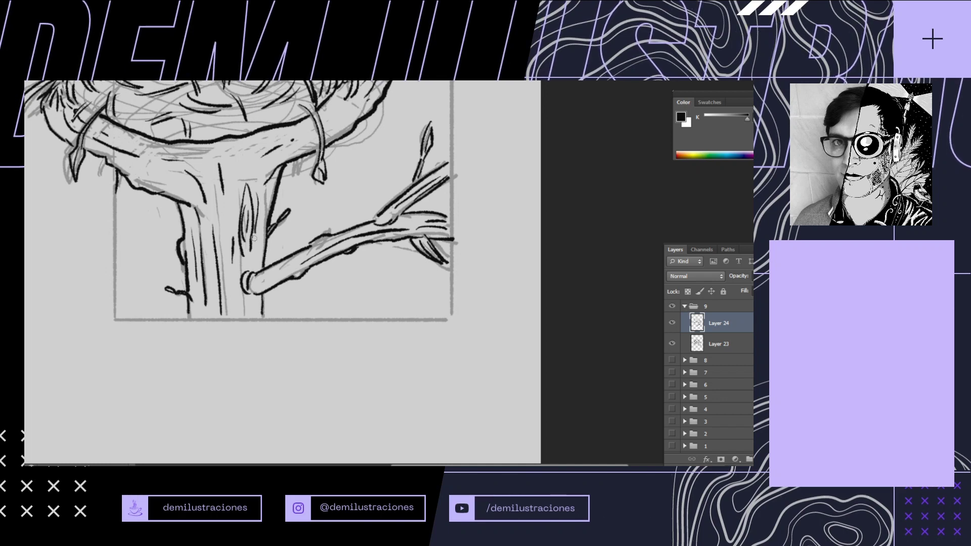
mouse_move(236, 269)
left_mouse_down()
mouse_move(236, 310)
mouse_move(248, 314)
left_mouse_up()
Ink the lower part of the rectangular frame: the left side below the nest, the bottom edge and the lower right side
left_click_drag(197, 226, 222, 271)
left_click_drag(140, 209, 141, 359)
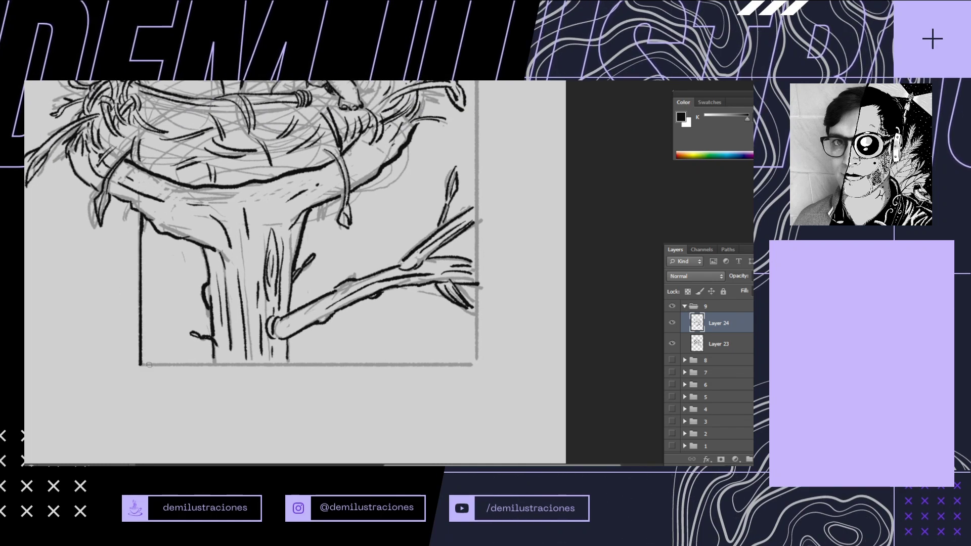
left_click_drag(223, 358, 478, 364)
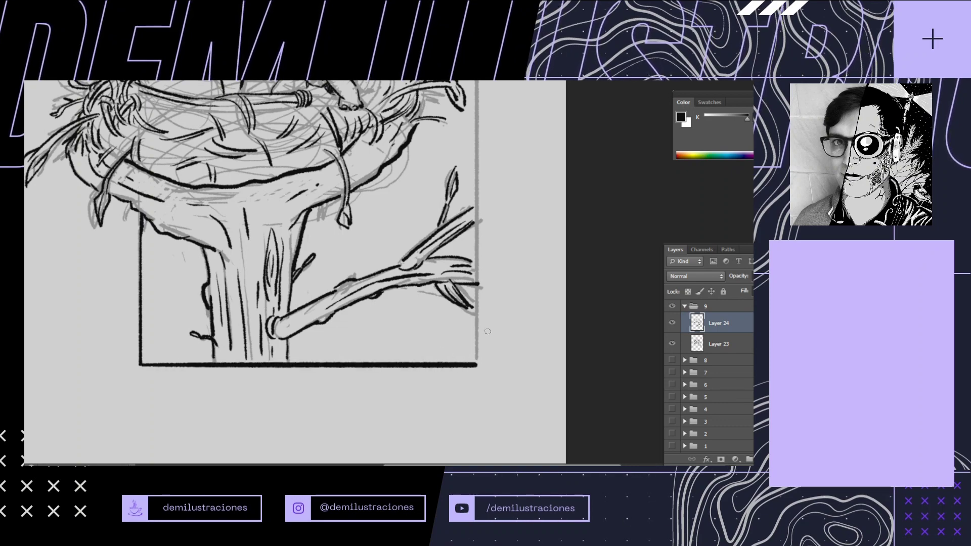
left_click_drag(476, 133, 480, 345)
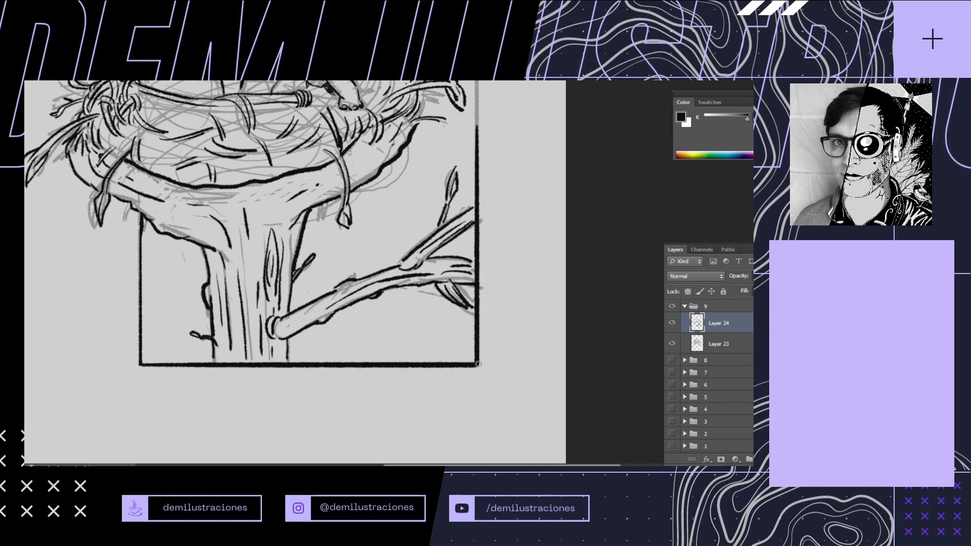
Ink the upper part of the frame: the rest of the right side, the top edge and the left side down to the egg
left_click_drag(499, 97, 438, 423)
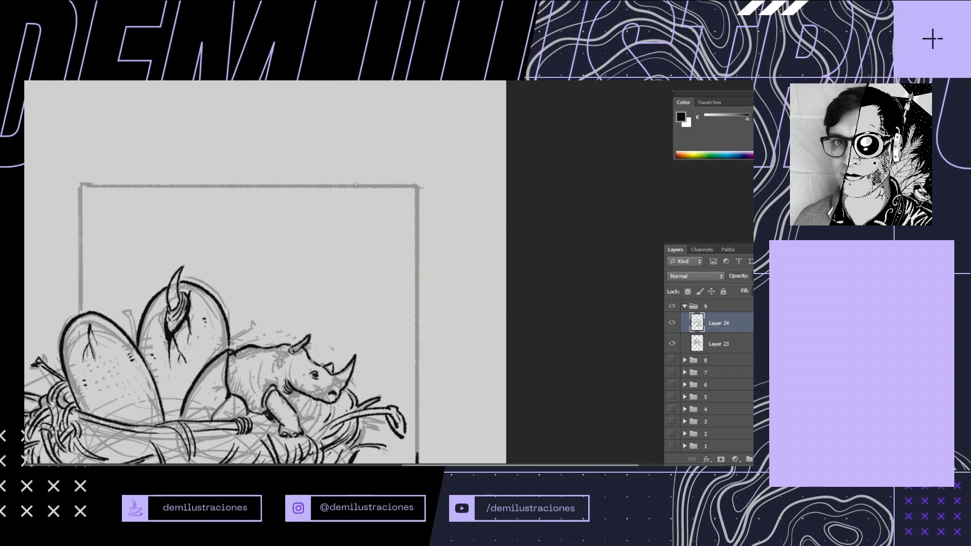
left_click_drag(356, 186, 405, 189)
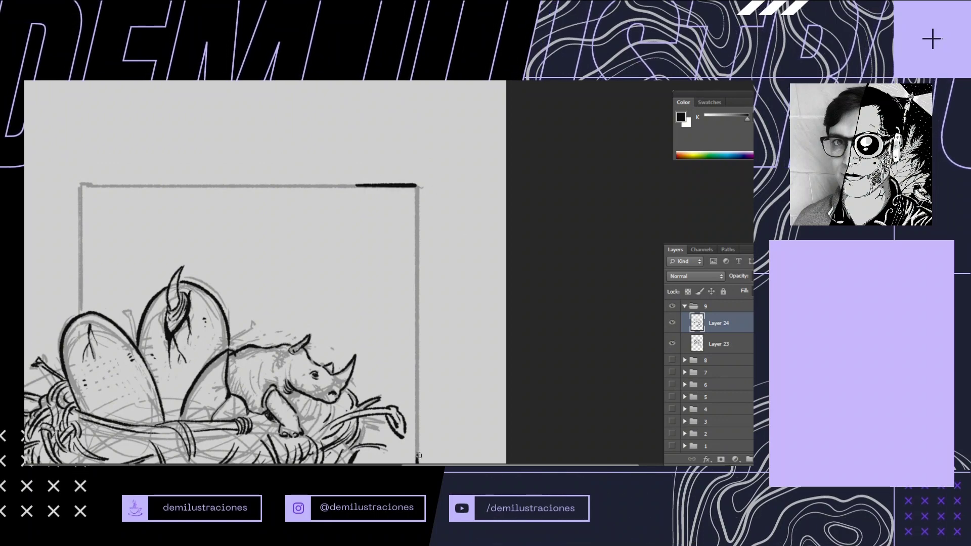
left_click_drag(418, 456, 419, 230)
key("ctrl+z")
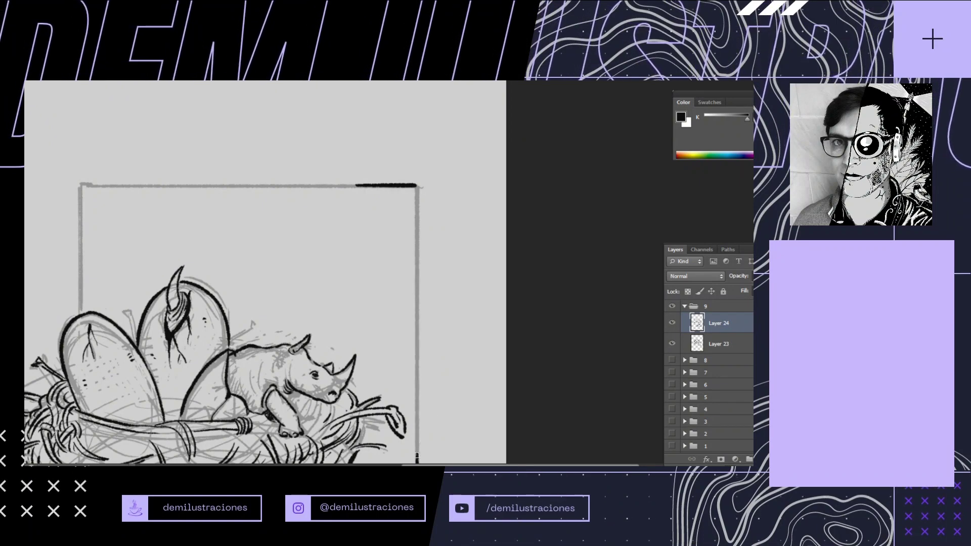
left_click_drag(417, 455, 417, 188)
left_click_drag(389, 220, 523, 260)
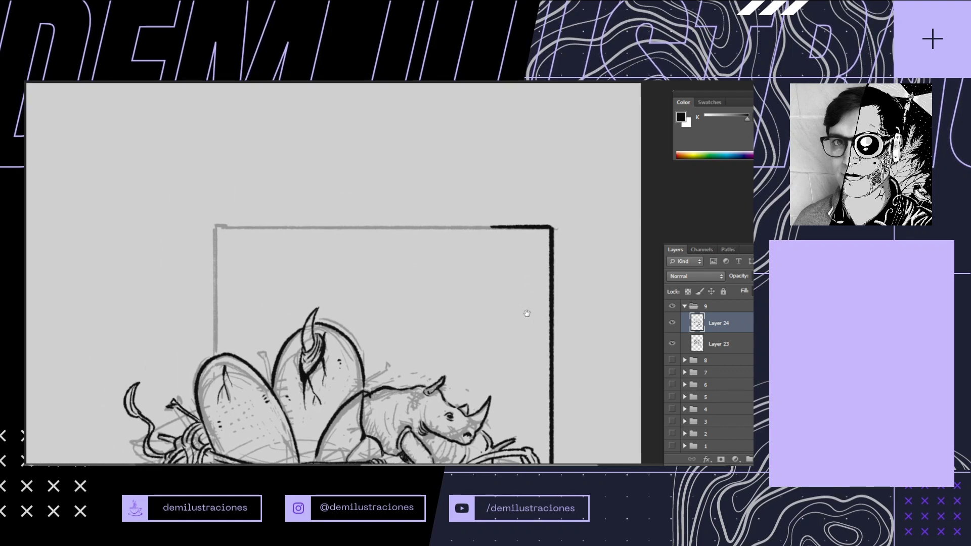
mouse_move(498, 227)
left_mouse_down()
mouse_move(256, 225)
mouse_move(216, 314)
mouse_move(216, 352)
left_mouse_up()
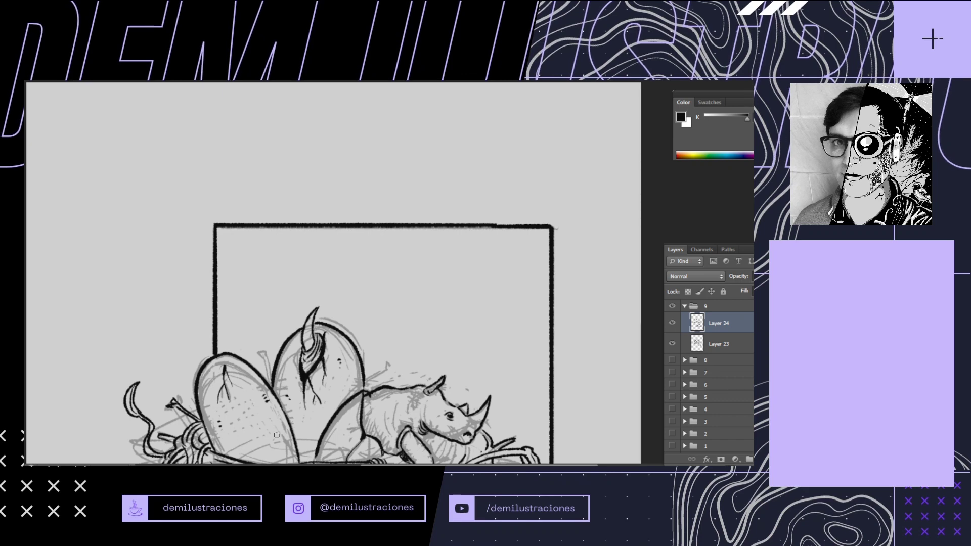
Ink the small twigs sticking up between the two eggs and behind the rhinoceros's back
left_click_drag(419, 380, 373, 240)
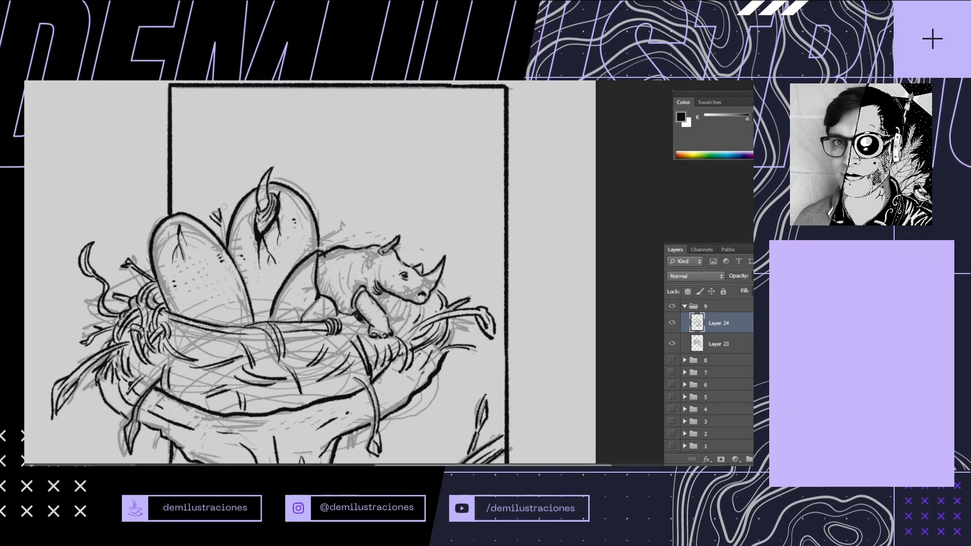
mouse_move(209, 215)
left_mouse_down()
mouse_move(224, 207)
mouse_move(150, 220)
left_mouse_up()
left_click_drag(240, 215, 249, 207)
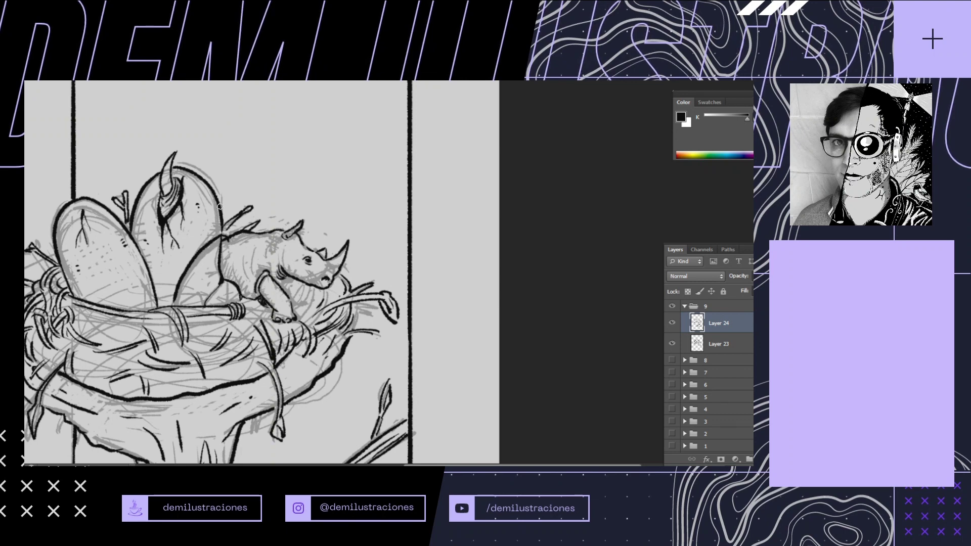
Fill the nest area under the rhinoceros's chin with short straw strokes
left_click_drag(304, 303, 292, 224)
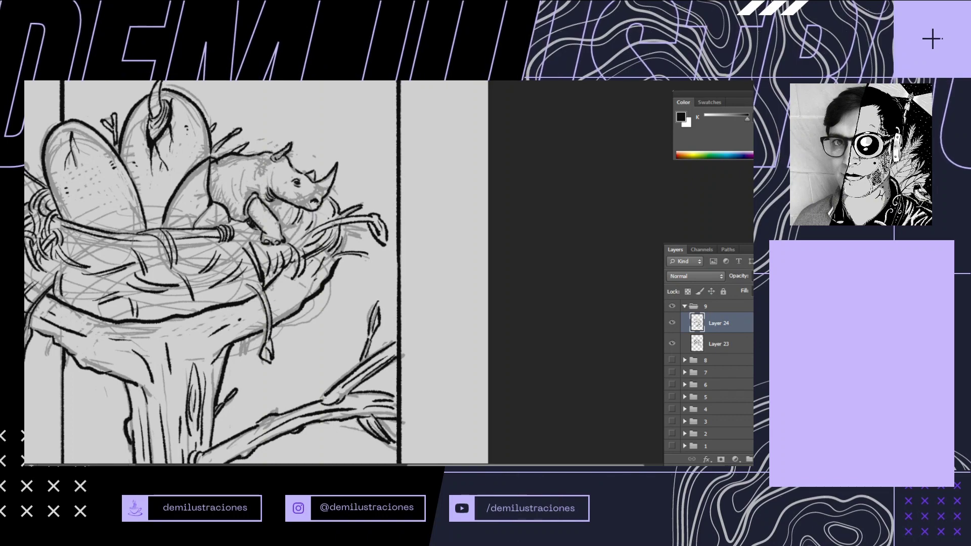
scroll(344, 243, "up", 4)
left_click_drag(352, 255, 359, 277)
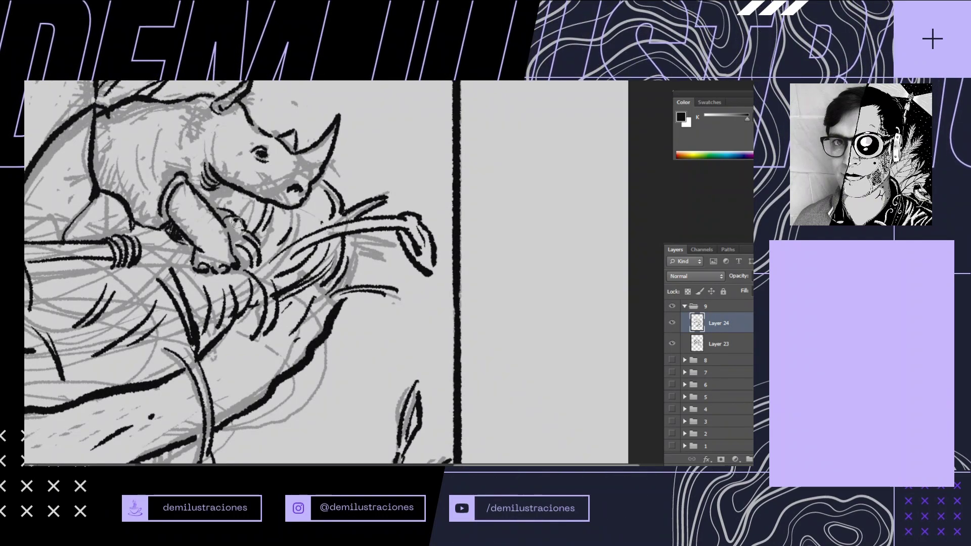
left_click_drag(239, 209, 245, 221)
mouse_move(253, 206)
left_mouse_down()
mouse_move(249, 217)
mouse_move(234, 209)
left_mouse_up()
left_click_drag(226, 192, 268, 236)
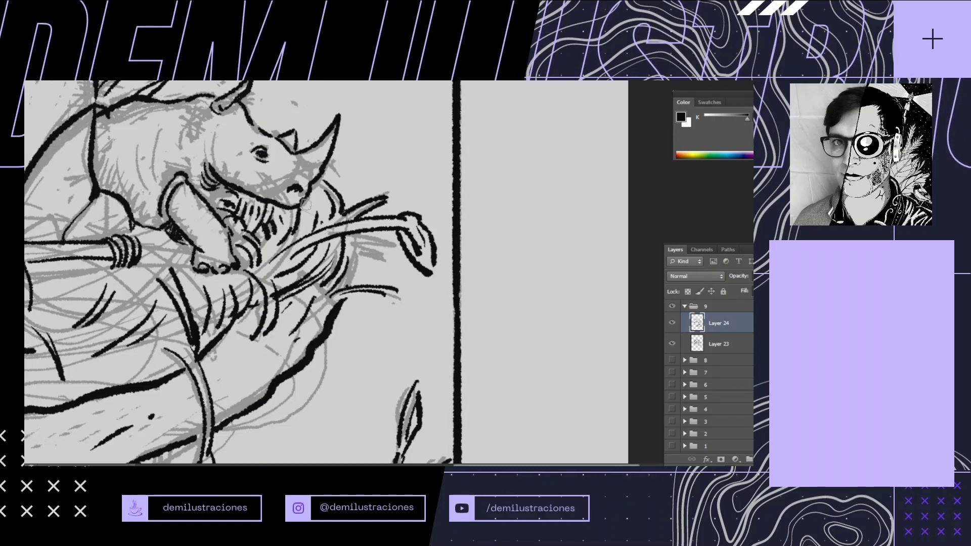
Add short straw strokes to the nest's right side, around the protruding twigs and the rhinoceros's front foot
mouse_move(305, 204)
left_mouse_down()
mouse_move(313, 221)
mouse_move(274, 252)
mouse_move(356, 218)
mouse_move(329, 236)
left_mouse_up()
mouse_move(350, 225)
left_mouse_down()
mouse_move(339, 238)
mouse_move(360, 241)
left_mouse_up()
left_click_drag(345, 247, 319, 252)
left_click_drag(326, 219, 316, 225)
left_click_drag(309, 191, 303, 216)
mouse_move(316, 194)
left_mouse_down()
mouse_move(275, 205)
mouse_move(290, 175)
mouse_move(286, 208)
left_mouse_up()
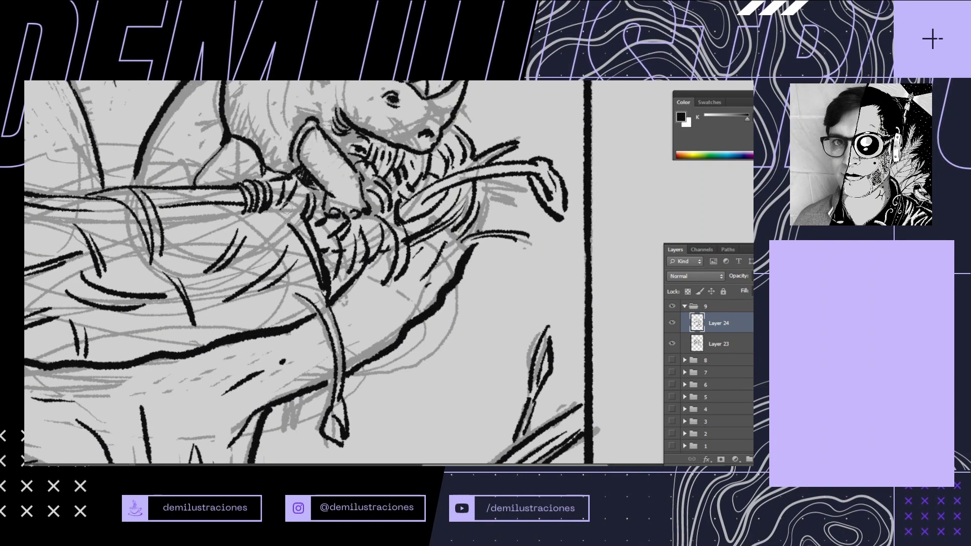
Ink short straw strokes below the rim binding on the nest's front right and along its lower edge
mouse_move(259, 255)
left_mouse_down()
mouse_move(232, 230)
mouse_move(190, 239)
mouse_move(208, 237)
mouse_move(167, 218)
mouse_move(190, 213)
mouse_move(217, 231)
mouse_move(204, 294)
mouse_move(232, 266)
mouse_move(245, 314)
mouse_move(308, 289)
left_mouse_up()
mouse_move(267, 248)
left_mouse_down()
mouse_move(280, 239)
mouse_move(269, 219)
left_mouse_up()
mouse_move(195, 304)
left_mouse_down()
mouse_move(427, 306)
mouse_move(386, 342)
mouse_move(405, 329)
mouse_move(366, 341)
left_mouse_up()
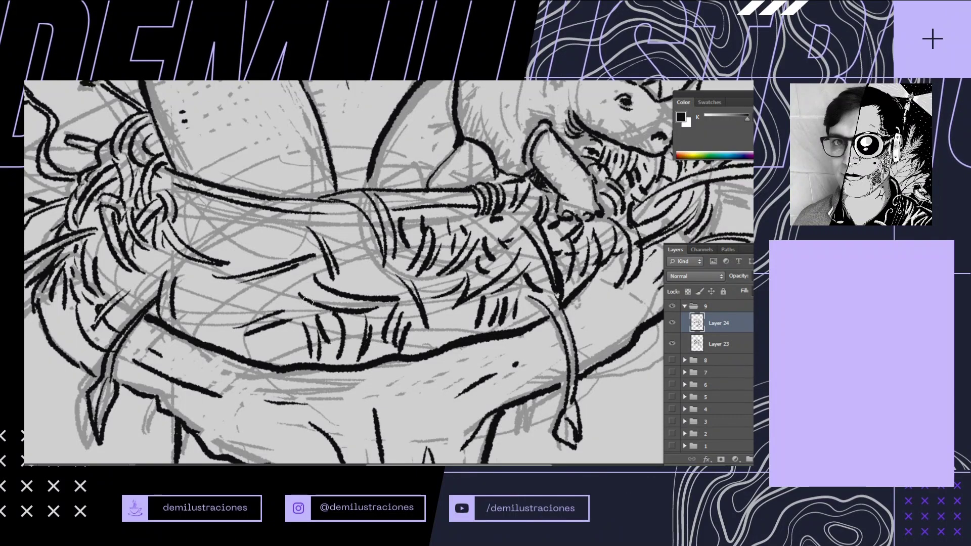
mouse_move(245, 330)
left_mouse_down()
mouse_move(204, 338)
mouse_move(226, 304)
mouse_move(208, 289)
mouse_move(226, 303)
mouse_move(198, 314)
left_mouse_up()
left_click_drag(237, 307, 233, 312)
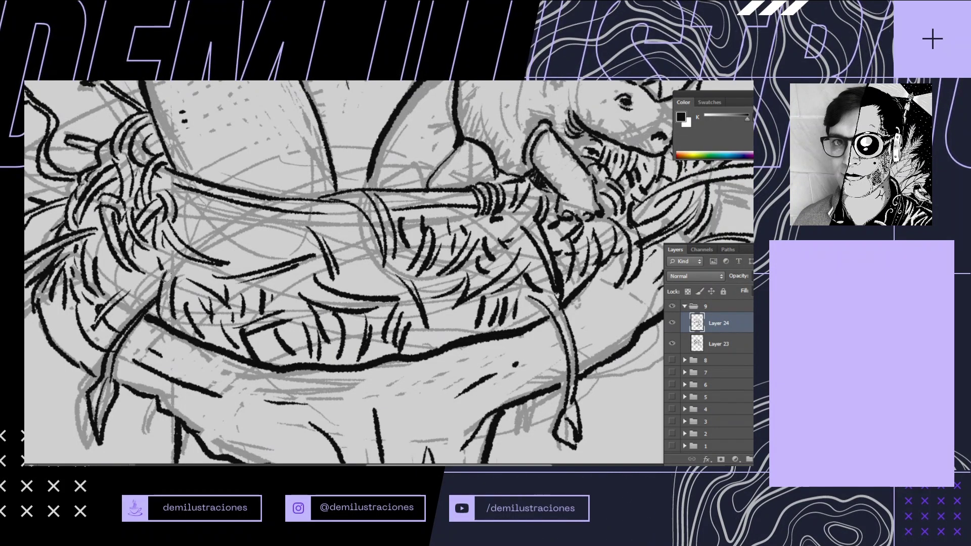
Ink short straw strokes across the left part of the nest's front, from the rim strand down to the lower strands
left_click_drag(133, 277, 145, 300)
left_click_drag(113, 273, 127, 294)
left_click_drag(99, 236, 107, 272)
mouse_move(187, 207)
left_mouse_down()
mouse_move(158, 290)
mouse_move(182, 324)
left_mouse_up()
mouse_move(207, 294)
left_mouse_down()
mouse_move(202, 333)
mouse_move(228, 334)
left_mouse_up()
mouse_move(258, 301)
left_mouse_down()
mouse_move(250, 338)
mouse_move(218, 344)
mouse_move(223, 319)
left_mouse_up()
left_click_drag(177, 279, 172, 293)
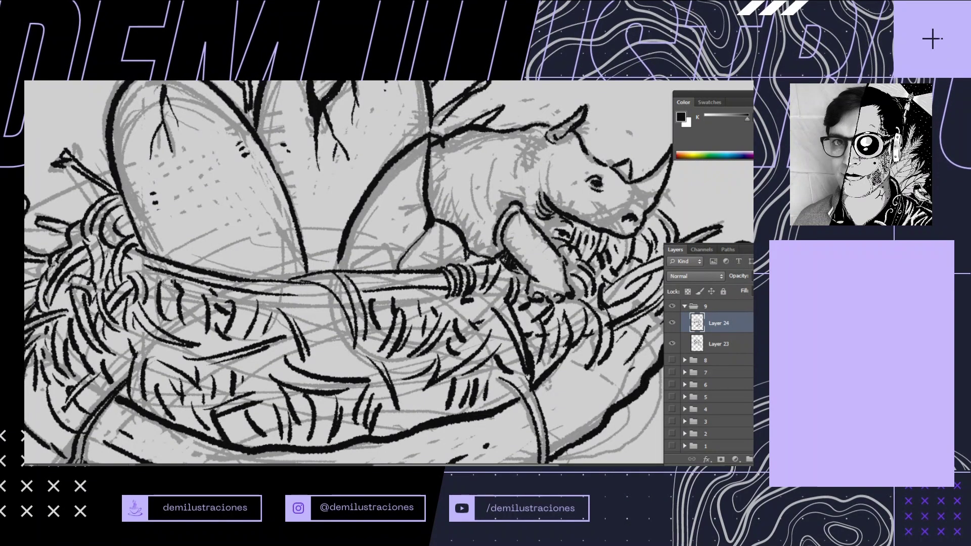
Ink crossing straw strokes in the middle of the nest's front, left of the strand looping over the rim
left_click_drag(264, 295, 232, 327)
mouse_move(293, 298)
left_mouse_down()
mouse_move(278, 323)
mouse_move(293, 320)
left_mouse_up()
mouse_move(324, 306)
left_mouse_down()
mouse_move(307, 324)
mouse_move(323, 325)
left_mouse_up()
left_click_drag(322, 339, 310, 368)
left_click_drag(345, 347, 338, 364)
left_click_drag(373, 363, 365, 372)
left_click_drag(345, 362, 354, 363)
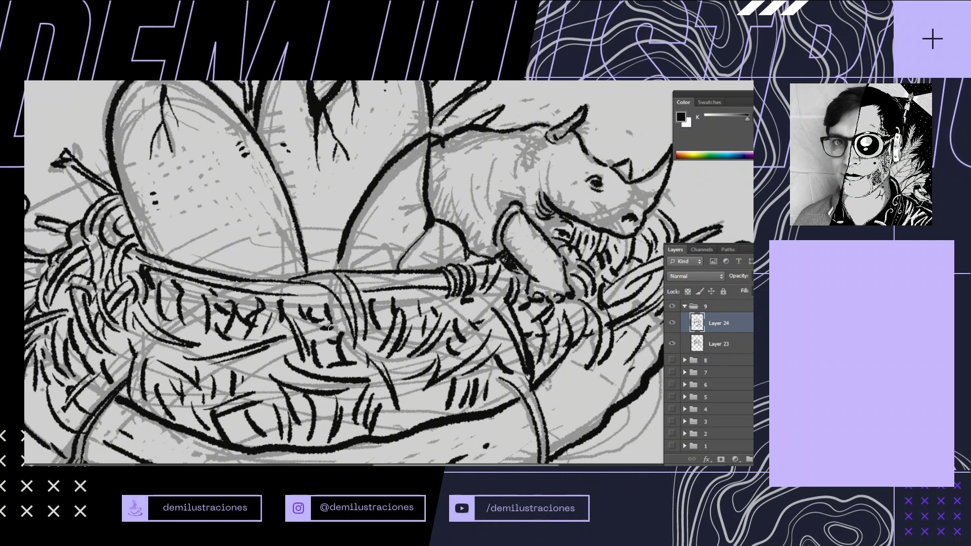
Add denser crossing straw strokes along the lower edge of the nest's front, right of its center
scroll(450, 350, "down", 4)
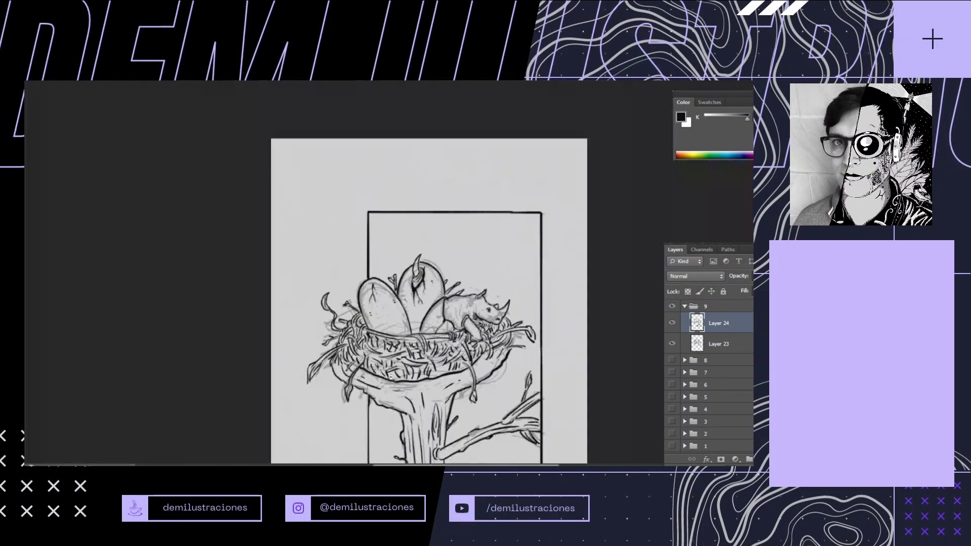
scroll(471, 366, "up", 4)
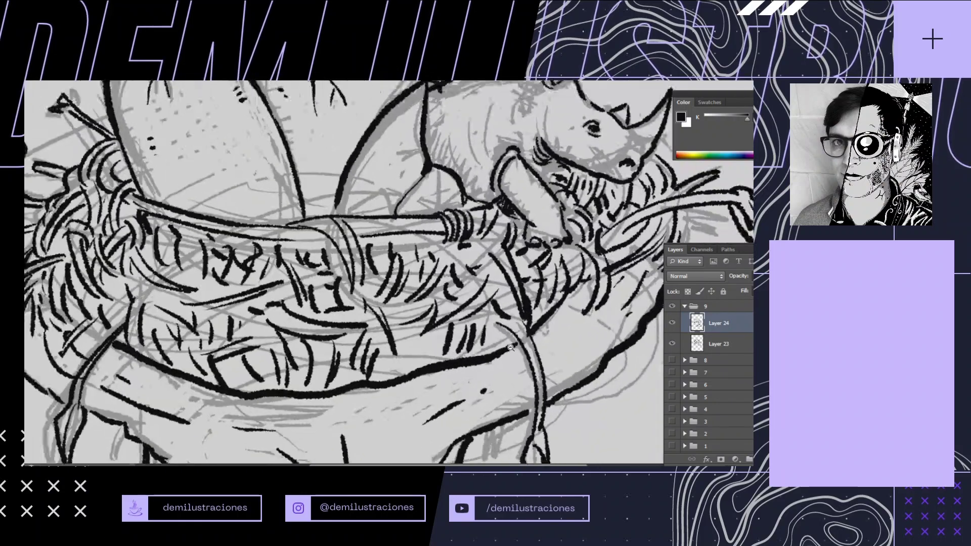
mouse_move(420, 319)
left_mouse_down()
mouse_move(389, 378)
mouse_move(400, 374)
left_mouse_up()
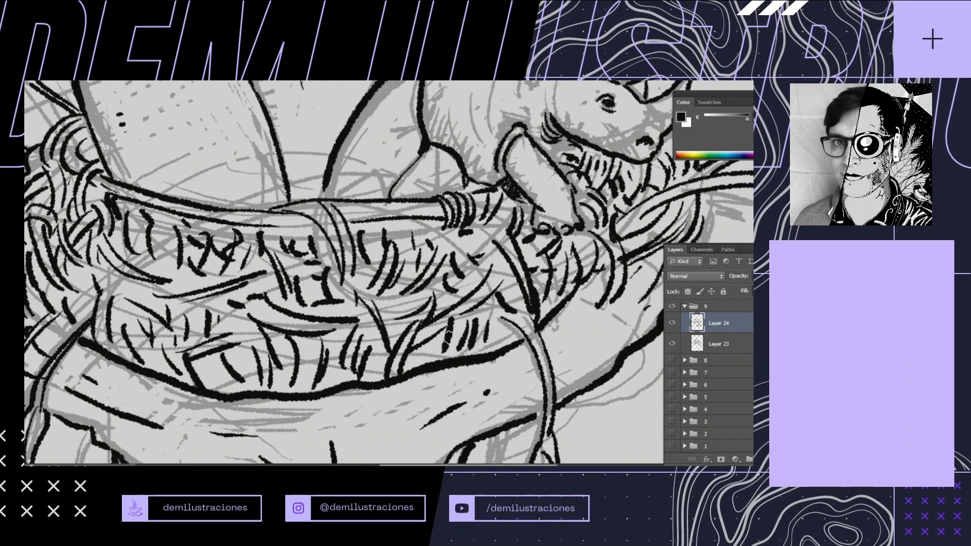
left_click_drag(446, 344, 407, 367)
left_click_drag(364, 324, 388, 358)
left_click_drag(334, 372, 349, 379)
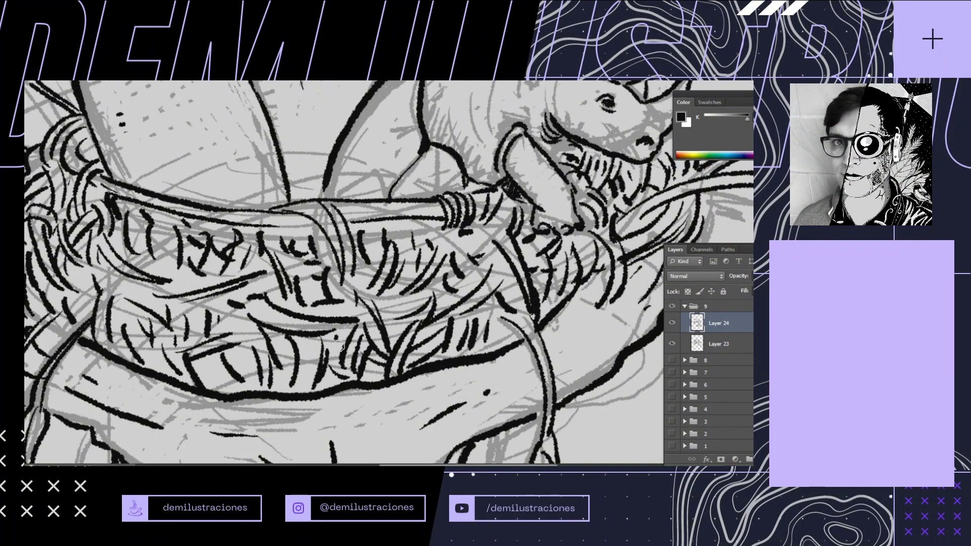
Ink crossing straw strokes between the existing strands along the lower center and left of the nest's front
left_click_drag(333, 338, 350, 355)
mouse_move(302, 342)
left_mouse_down()
mouse_move(322, 368)
mouse_move(319, 383)
left_mouse_up()
left_click_drag(244, 323, 248, 345)
mouse_move(255, 343)
left_mouse_down()
mouse_move(250, 362)
mouse_move(221, 359)
left_mouse_up()
mouse_move(230, 370)
left_mouse_down()
mouse_move(208, 383)
mouse_move(221, 399)
left_mouse_up()
left_click_drag(218, 364, 206, 388)
left_click_drag(215, 341, 202, 373)
left_click_drag(197, 300, 187, 331)
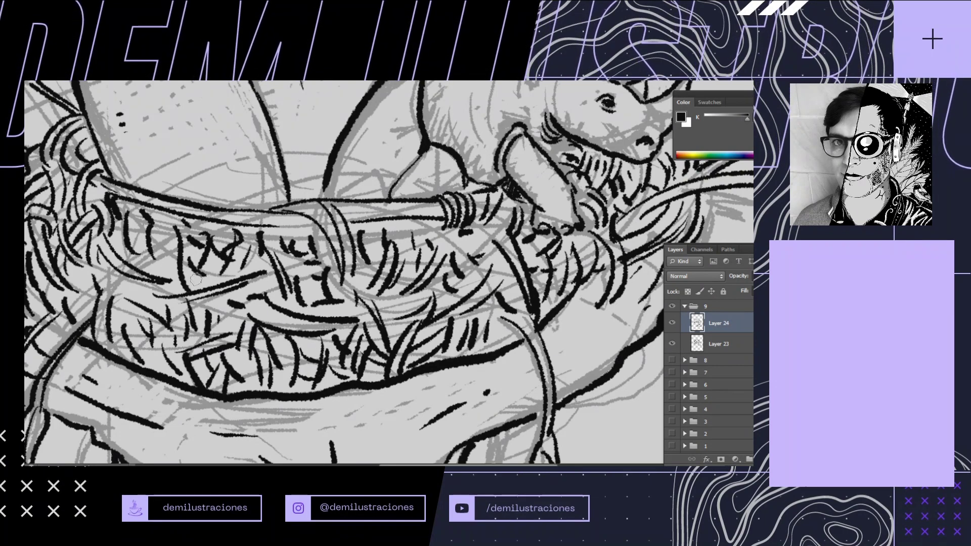
Add short diagonal straw strokes just below the rim strand on the upper left of the nest's front
left_click_drag(202, 265, 178, 291)
left_click_drag(216, 268, 205, 289)
left_click_drag(166, 215, 152, 248)
mouse_move(181, 218)
left_mouse_down()
mouse_move(159, 270)
mouse_move(168, 243)
left_mouse_up()
left_click_drag(158, 202, 147, 222)
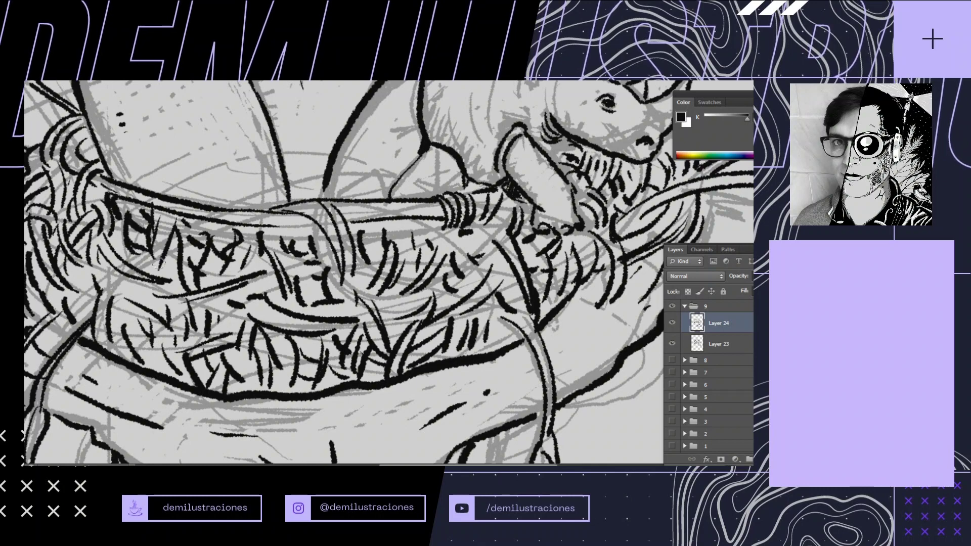
Hide the grey rough sketch on Layer 23 so only the inked line art on Layer 24 shows
left_click(434, 319, "alt")
left_click_drag(452, 365, 341, 341)
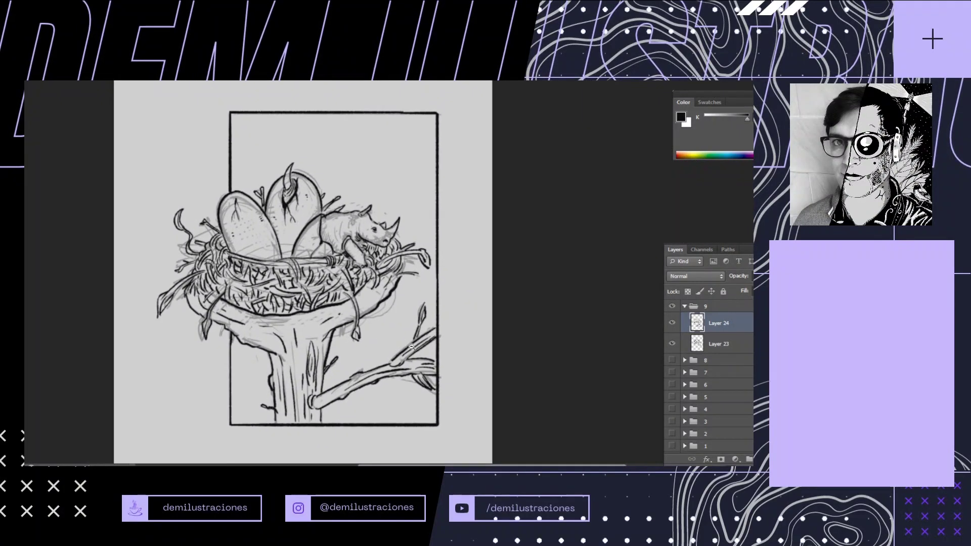
left_click(412, 346, "alt")
left_click(675, 344)
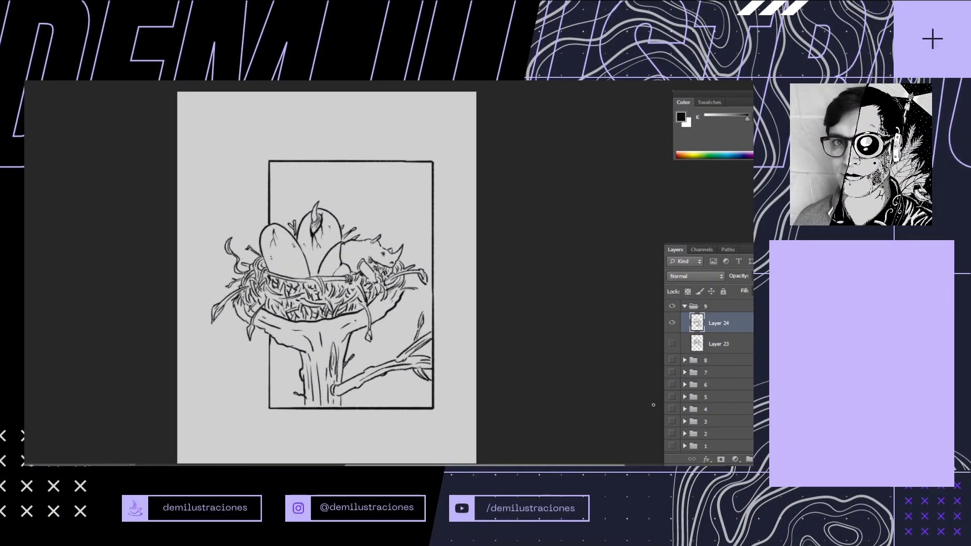
left_click(672, 343)
left_click(671, 344)
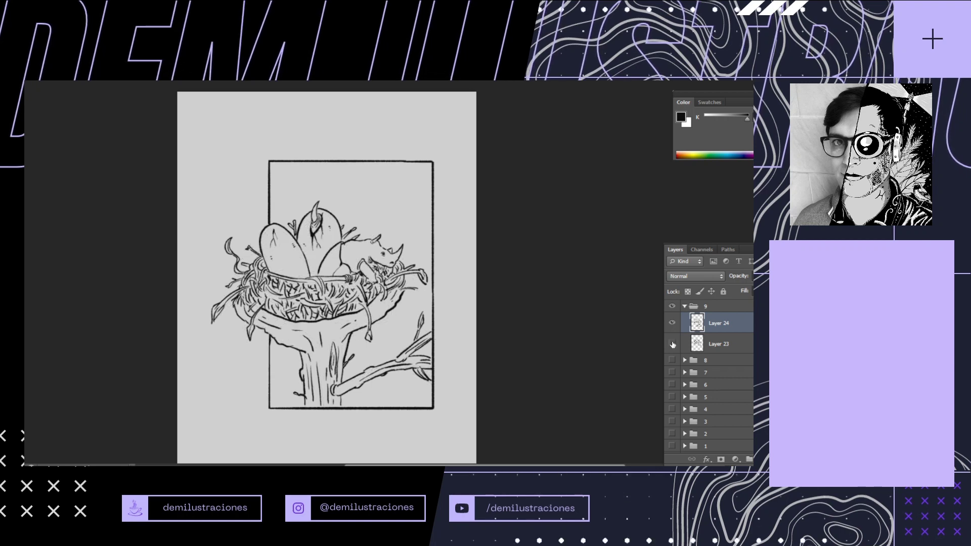
Draw bark grain strokes on the tree limb that supports the nest beneath the rhino
left_click_drag(455, 314, 508, 277)
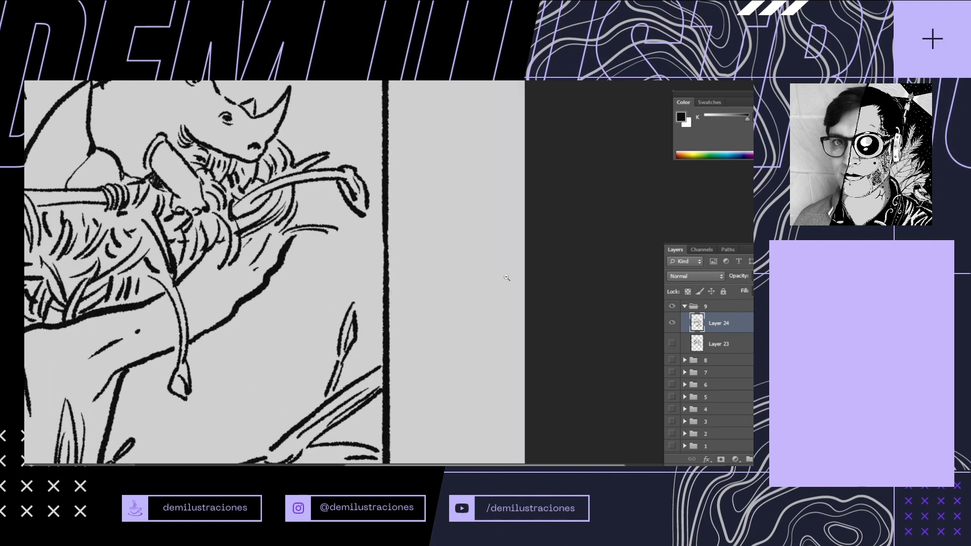
left_click_drag(386, 289, 435, 311)
left_click_drag(343, 201, 345, 238)
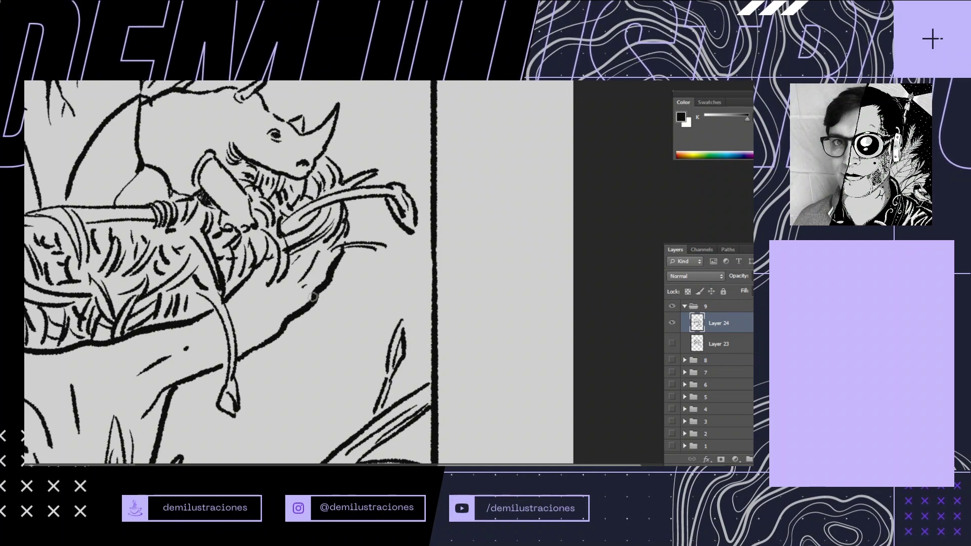
left_click_drag(289, 291, 359, 297)
left_click_drag(386, 247, 329, 321)
left_click_drag(377, 293, 333, 330)
left_click_drag(335, 297, 239, 359)
mouse_move(334, 325)
left_mouse_down()
mouse_move(242, 376)
mouse_move(181, 394)
left_mouse_up()
Add short bark grain lines to the upper trunk just below the centre of the nest
left_click(226, 357)
left_click_drag(177, 399, 328, 250)
mouse_move(316, 270)
left_mouse_down()
mouse_move(306, 339)
mouse_move(297, 333)
left_mouse_up()
left_click_drag(173, 248, 240, 282)
left_click_drag(171, 289, 208, 283)
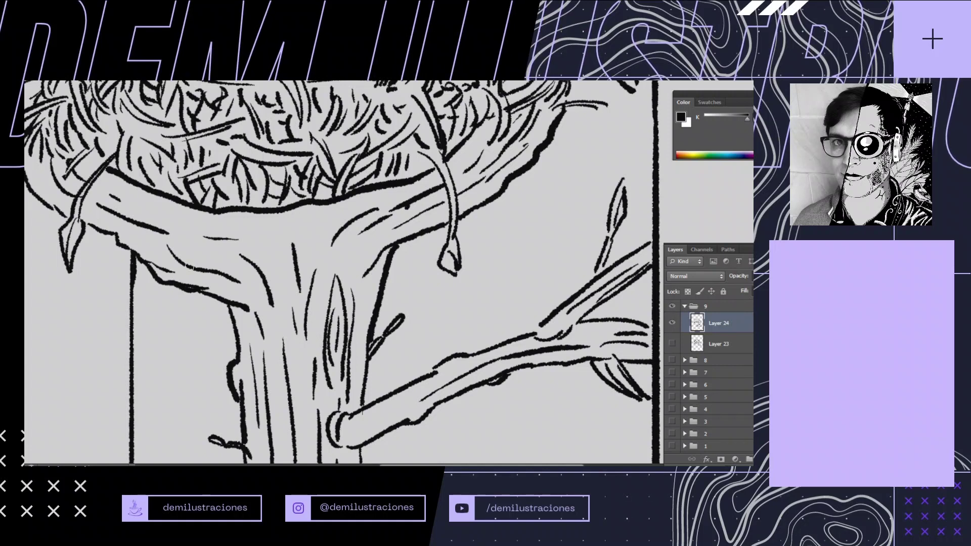
mouse_move(254, 213)
left_mouse_down()
mouse_move(270, 254)
mouse_move(278, 226)
left_mouse_up()
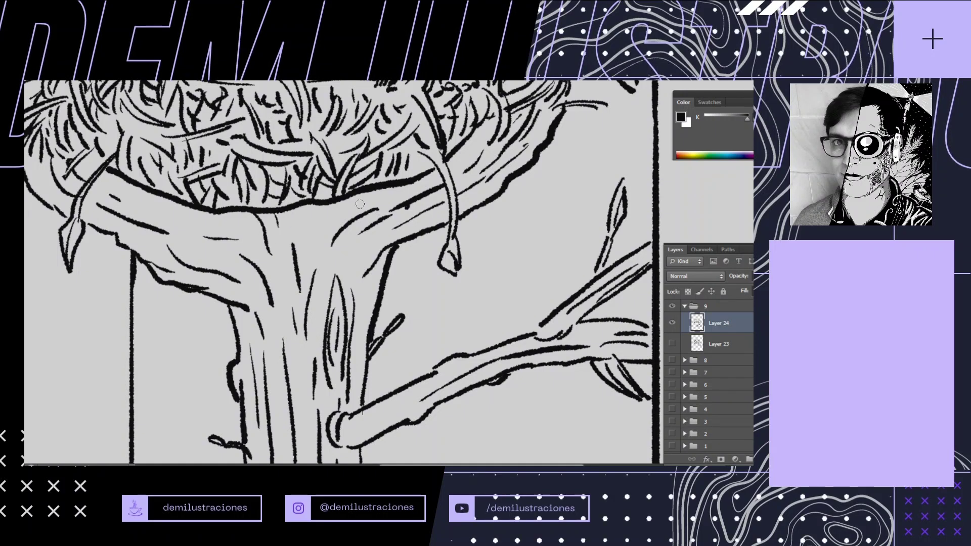
Ink bark grain strokes along the left limb beneath the nest, around the hanging twig
mouse_move(169, 201)
left_mouse_down()
mouse_move(212, 217)
mouse_move(296, 353)
left_mouse_up()
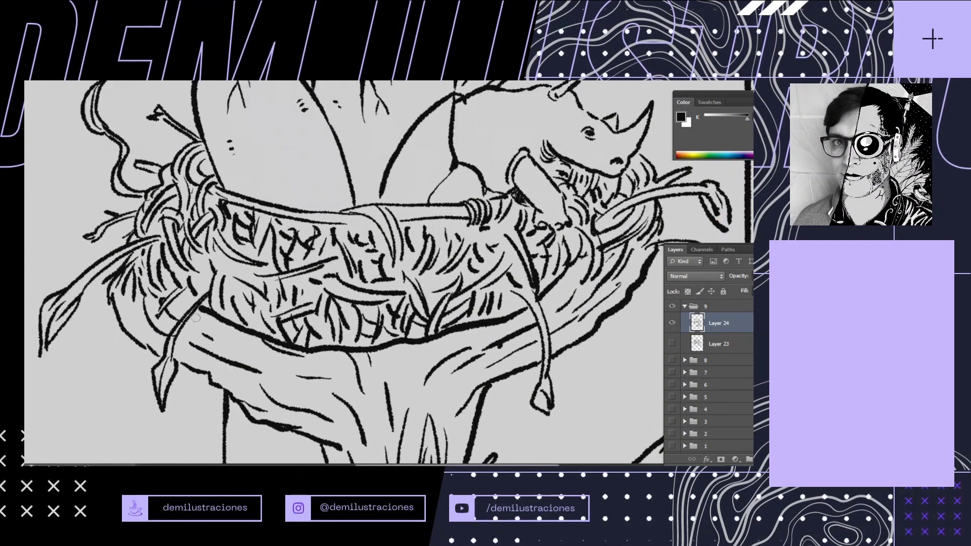
left_click_drag(196, 317, 244, 335)
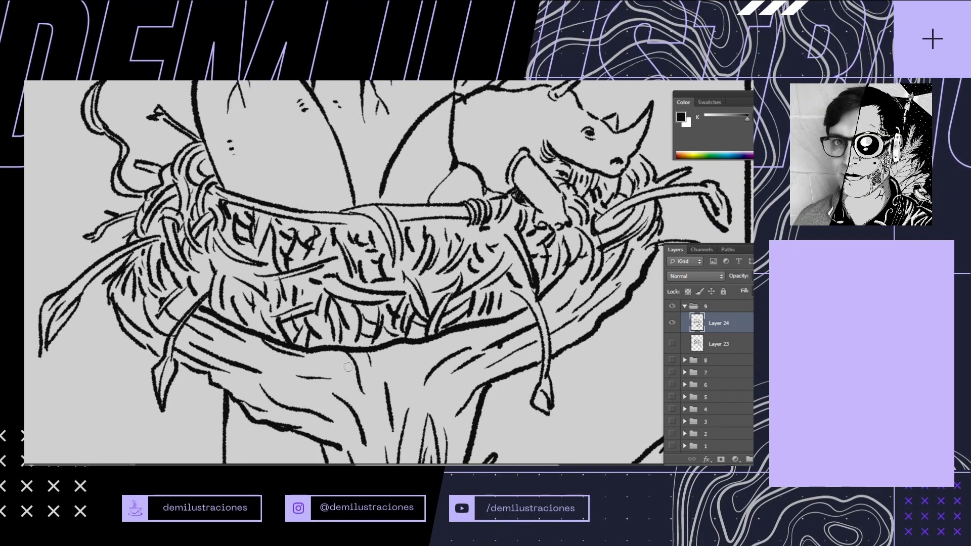
left_click_drag(348, 367, 307, 288)
left_click_drag(204, 312, 225, 338)
Extend the bark grain across the right limb and trunk, and blacken the shadow under the side branch's base
left_click_drag(597, 254, 376, 276)
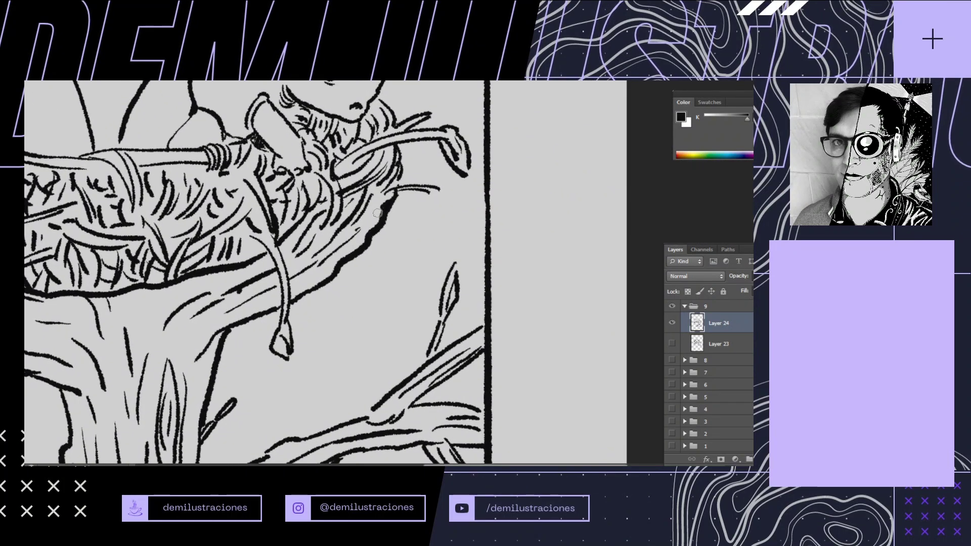
scroll(360, 309, "down", 5)
mouse_move(340, 325)
left_mouse_down()
mouse_move(389, 307)
mouse_move(369, 189)
left_mouse_up()
scroll(389, 307, "up", 2)
left_click_drag(315, 298, 369, 276)
left_click_drag(385, 260, 349, 282)
mouse_move(332, 314)
left_mouse_down()
mouse_move(332, 342)
mouse_move(331, 315)
left_mouse_up()
left_click_drag(370, 143, 316, 283)
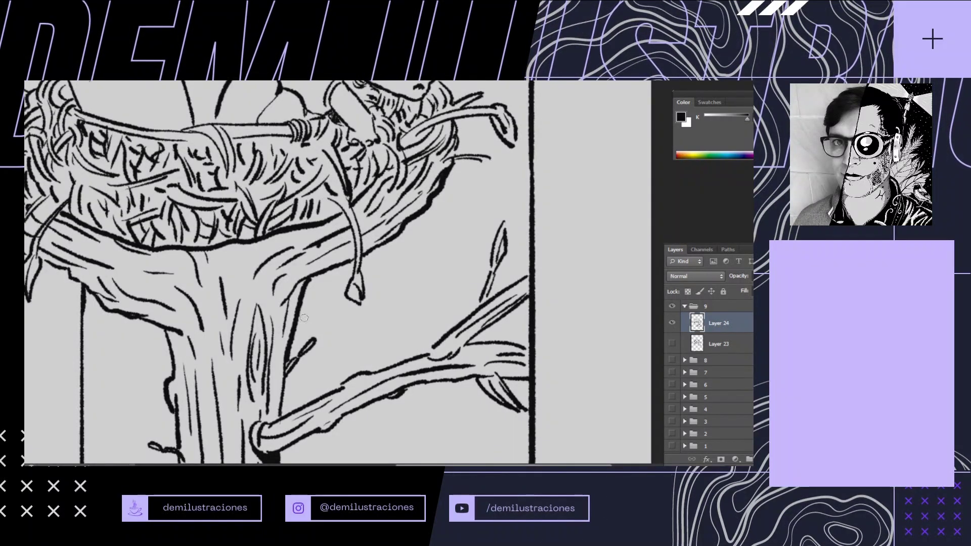
Ink solid black shadows in the trunk hollow, along the right limb's underside and beside the hanging twigs
left_click_drag(257, 309, 251, 402)
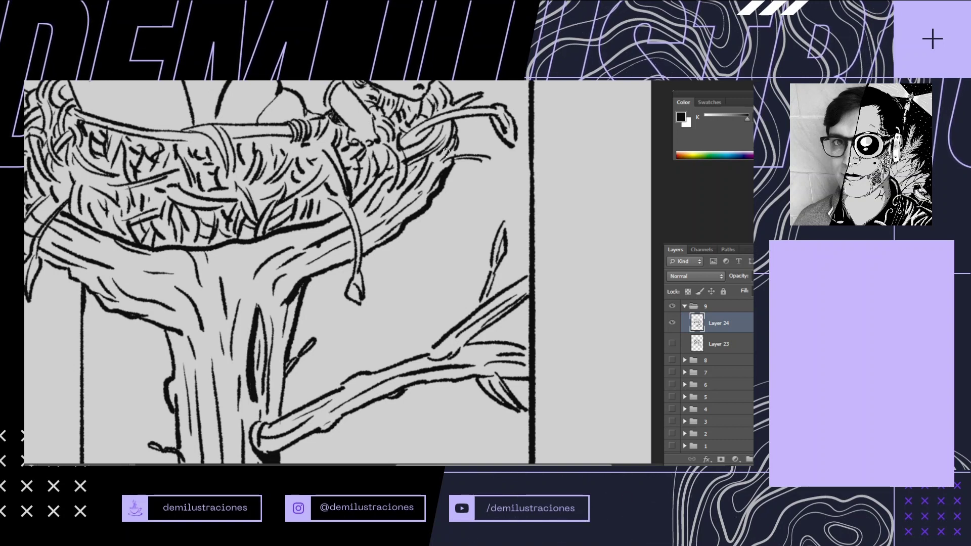
mouse_move(432, 186)
left_mouse_down()
mouse_move(370, 247)
mouse_move(411, 213)
left_mouse_up()
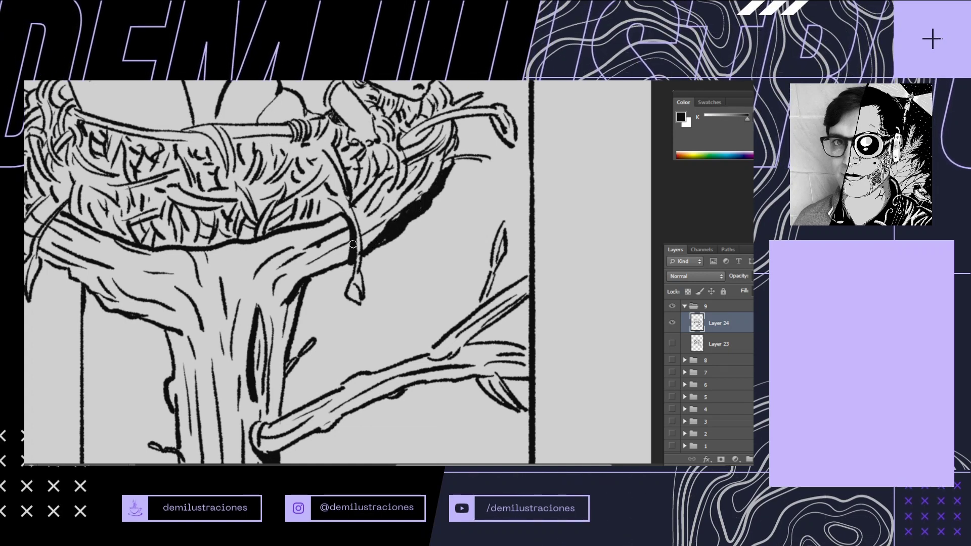
left_click_drag(221, 240, 363, 322)
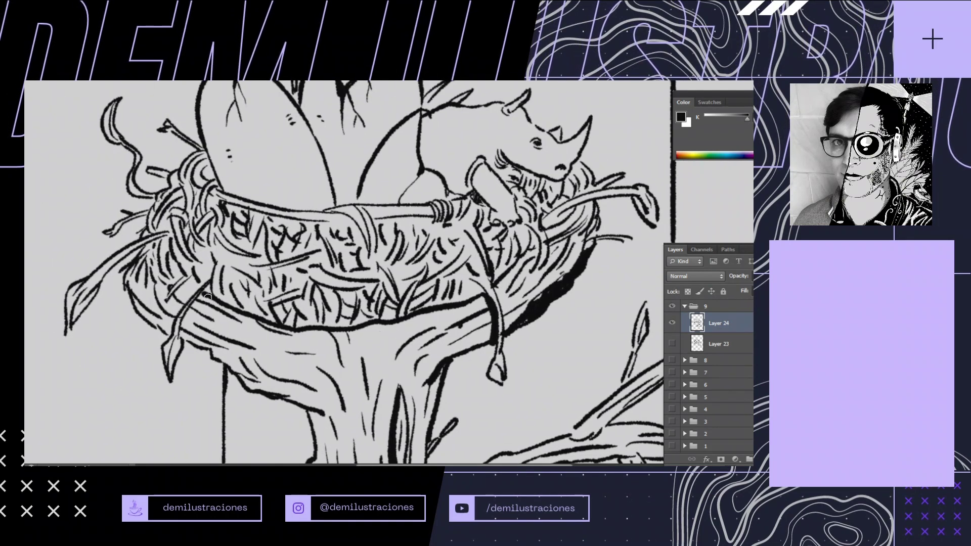
left_click_drag(208, 296, 192, 347)
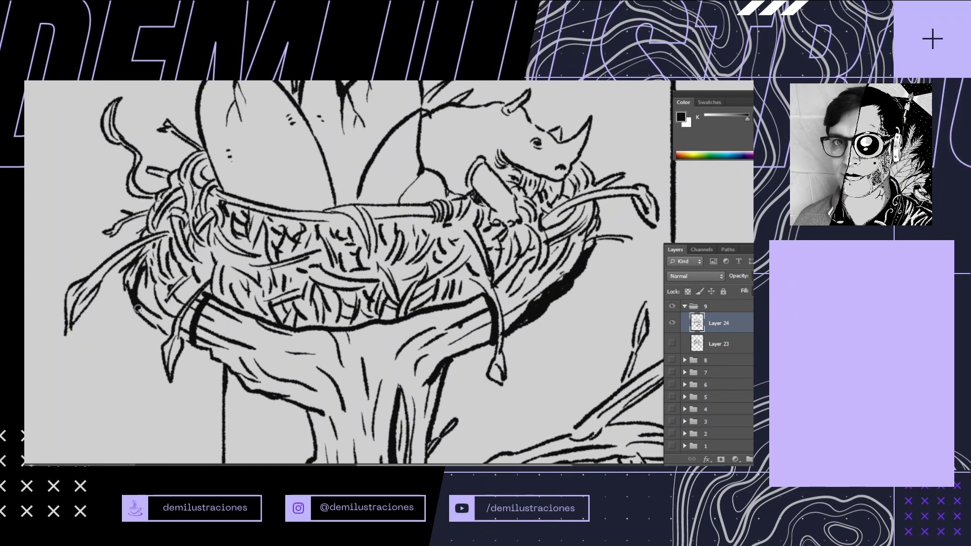
Fill the gaps between the twigs at the nest's left end with black shadow
left_click_drag(399, 274, 358, 335)
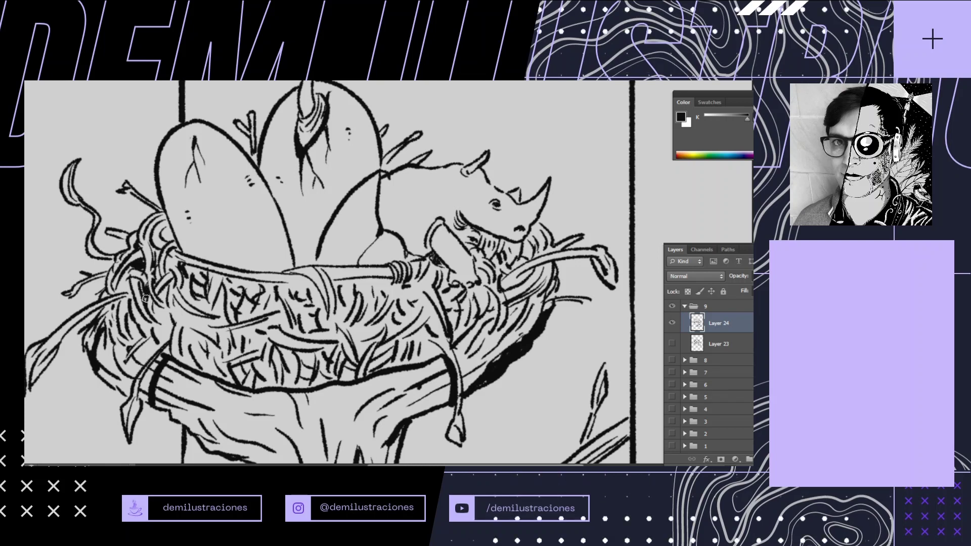
mouse_move(129, 283)
left_mouse_down()
mouse_move(121, 316)
mouse_move(108, 309)
mouse_move(141, 326)
left_mouse_up()
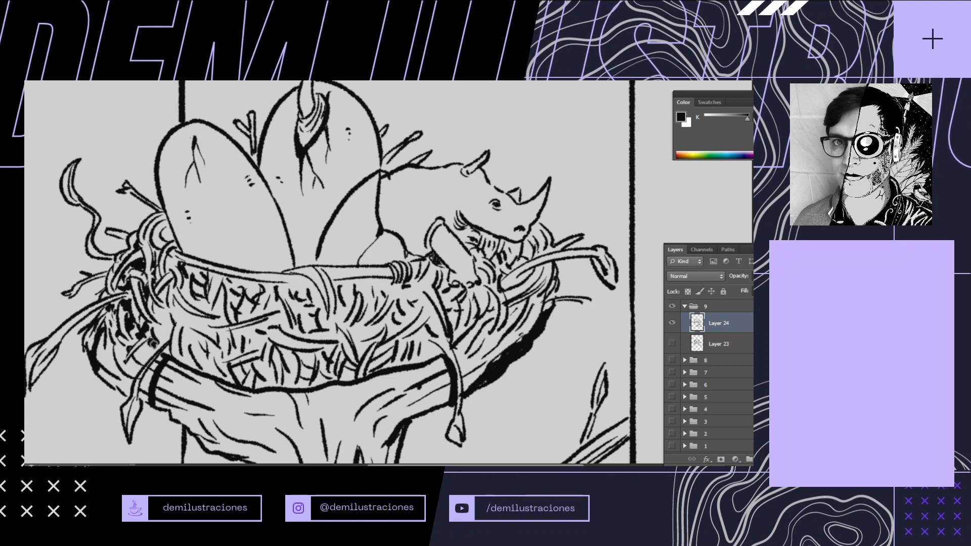
left_click_drag(143, 351, 147, 349)
left_click_drag(163, 311, 167, 324)
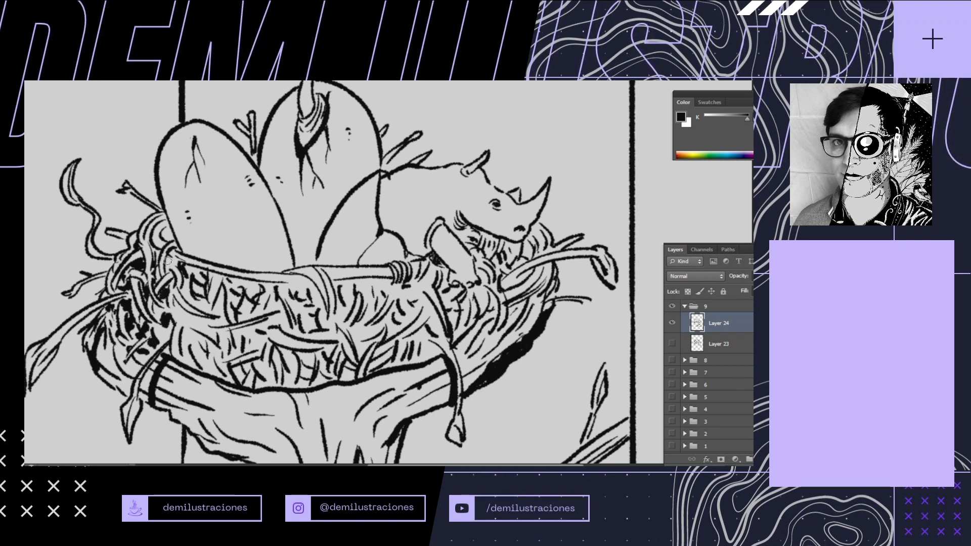
mouse_move(169, 259)
left_mouse_down()
mouse_move(198, 306)
mouse_move(168, 315)
left_mouse_up()
Blacken the gaps between the woven twigs across the left and middle front of the nest
left_click_drag(284, 328, 264, 309)
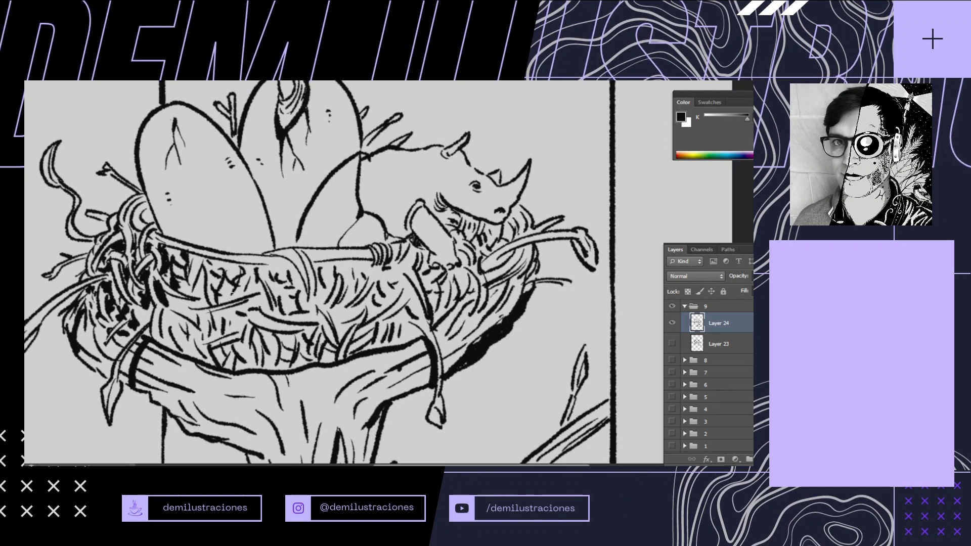
mouse_move(233, 284)
left_mouse_down()
mouse_move(227, 297)
mouse_move(199, 277)
mouse_move(178, 342)
mouse_move(163, 324)
mouse_move(181, 350)
mouse_move(161, 341)
mouse_move(198, 319)
left_mouse_up()
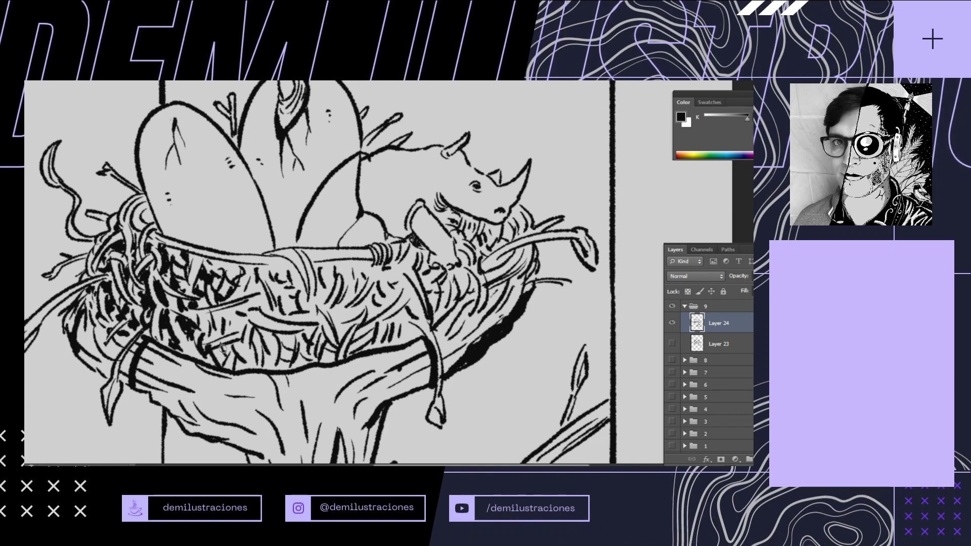
left_click_drag(241, 360, 240, 371)
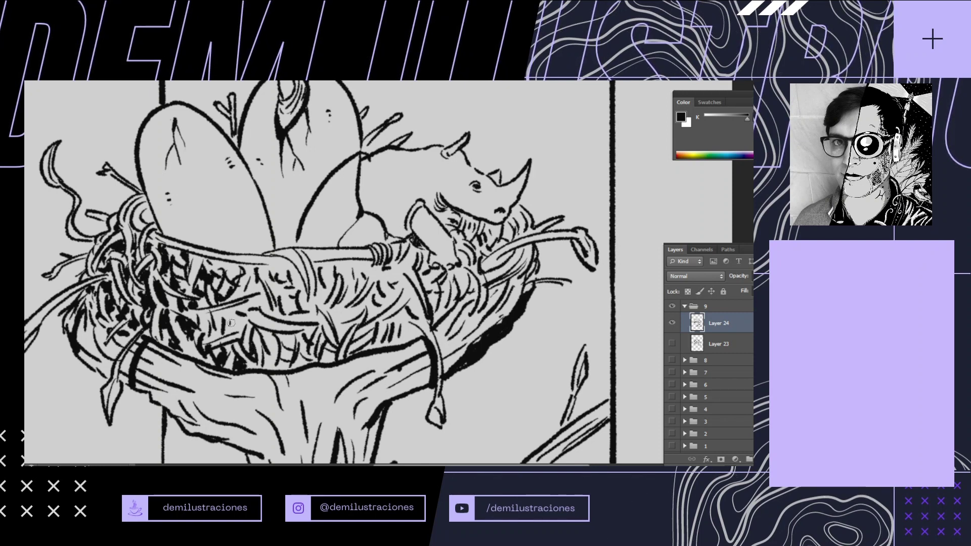
mouse_move(232, 312)
left_mouse_down()
mouse_move(202, 331)
mouse_move(238, 333)
left_mouse_up()
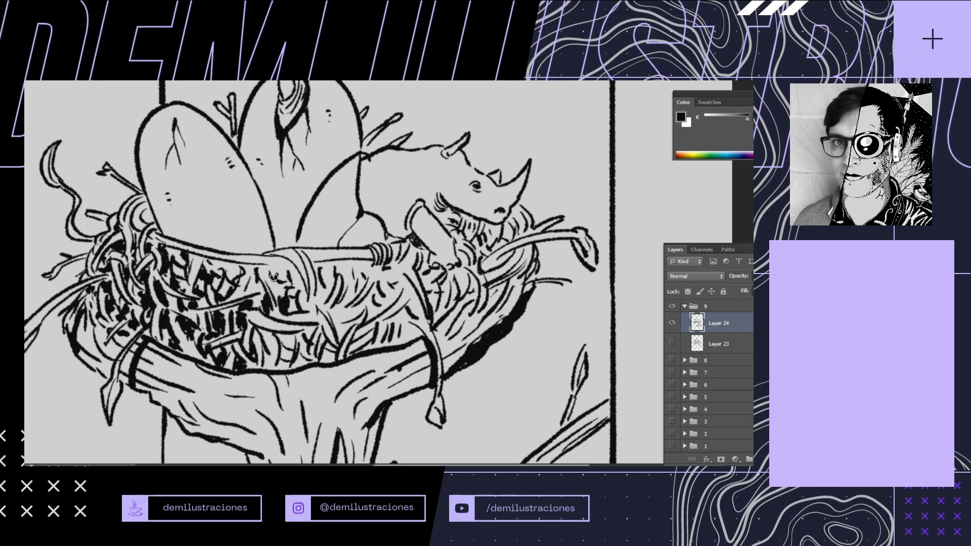
left_click_drag(274, 277, 273, 292)
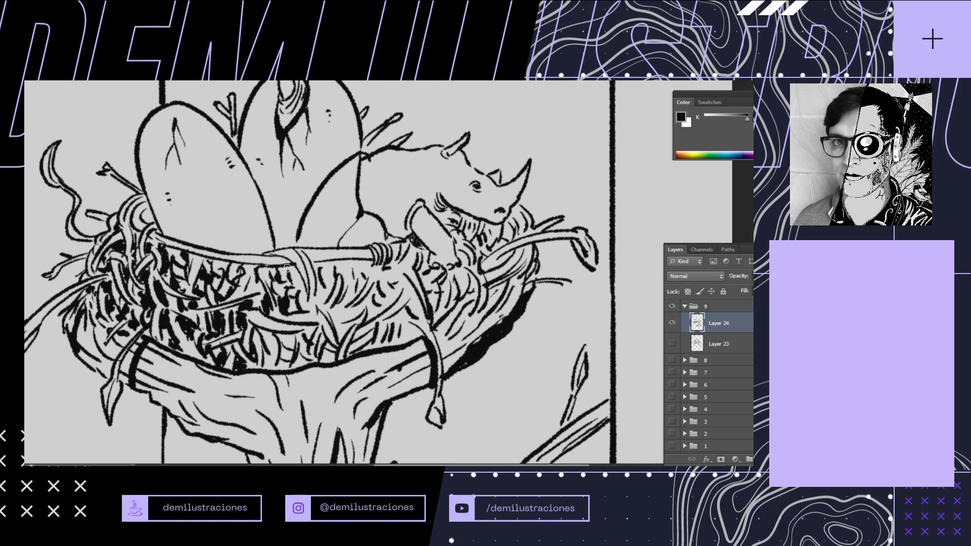
left_click_drag(294, 270, 300, 295)
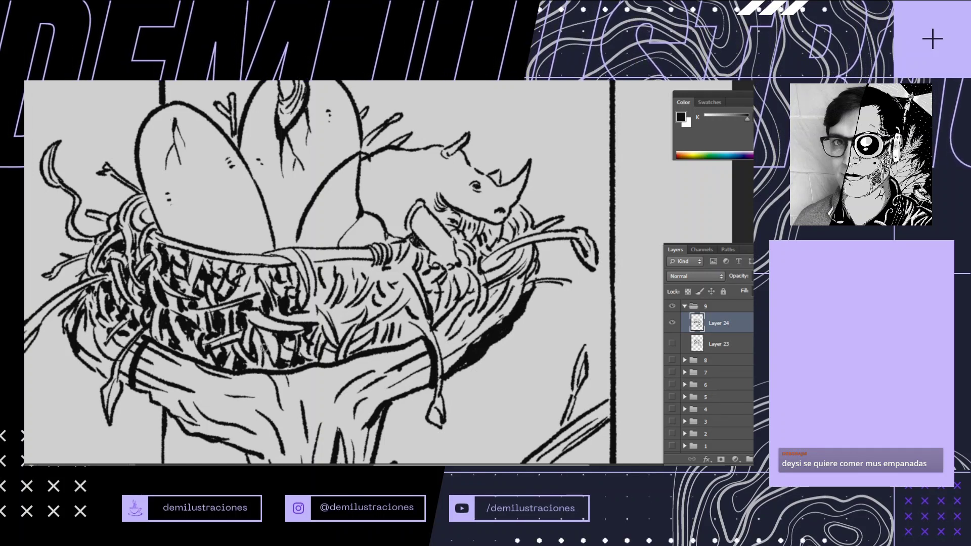
Fill the twig gaps with black on the nest's right front, from the wrapped rim to the hanging twig
mouse_move(339, 359)
left_mouse_down()
mouse_move(328, 350)
mouse_move(311, 357)
left_mouse_up()
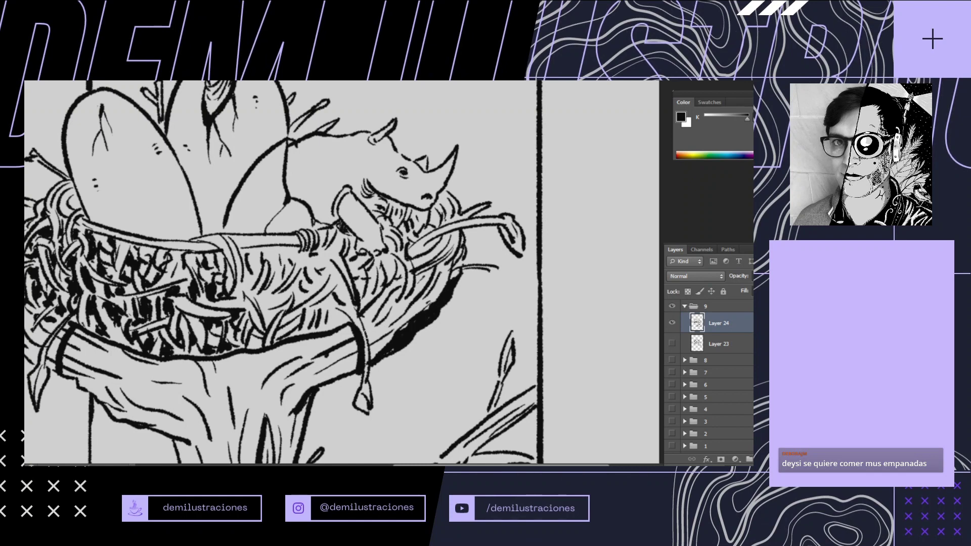
left_click_drag(364, 332, 394, 357)
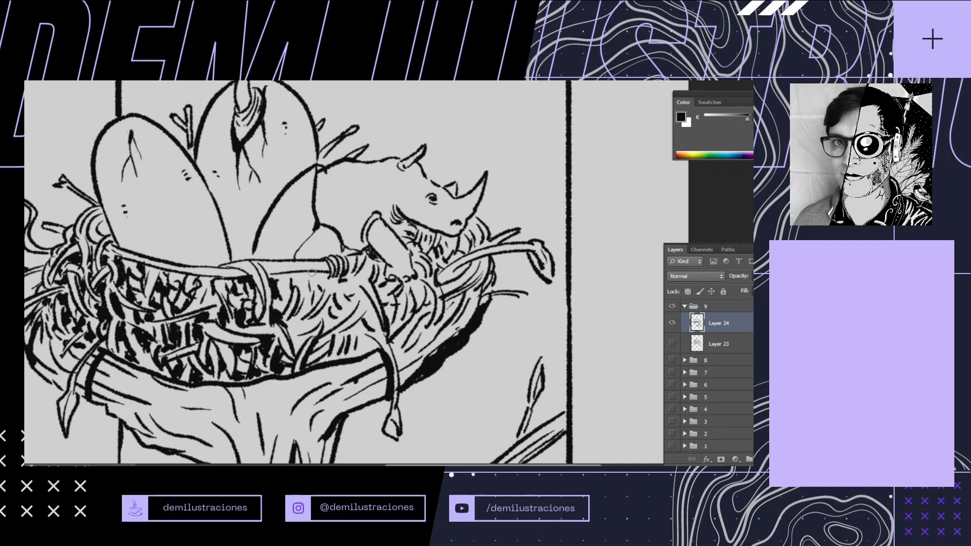
left_click_drag(304, 273, 332, 275)
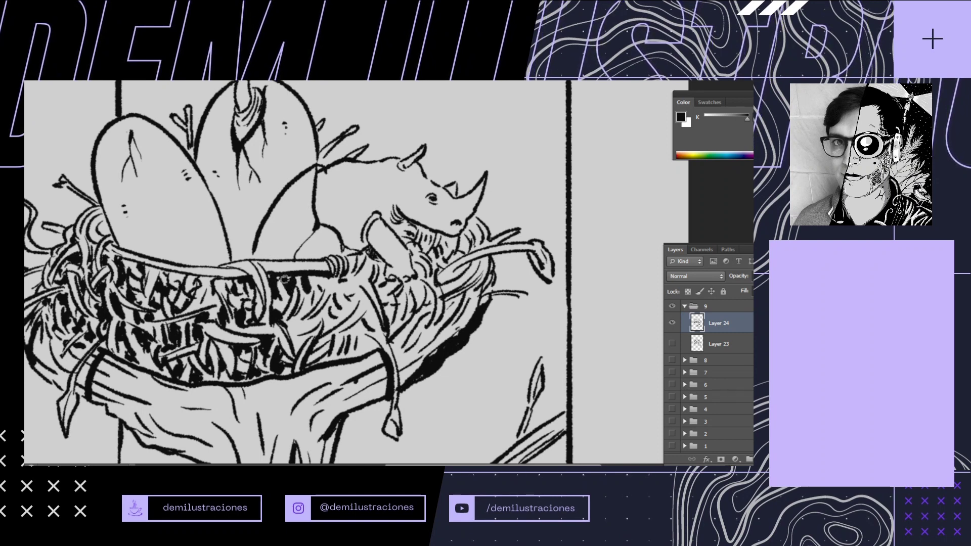
mouse_move(297, 321)
left_mouse_down()
mouse_move(289, 323)
mouse_move(307, 332)
mouse_move(293, 348)
left_mouse_up()
mouse_move(298, 330)
left_mouse_down()
mouse_move(339, 308)
mouse_move(331, 299)
mouse_move(325, 333)
left_mouse_up()
left_click_drag(328, 279, 313, 286)
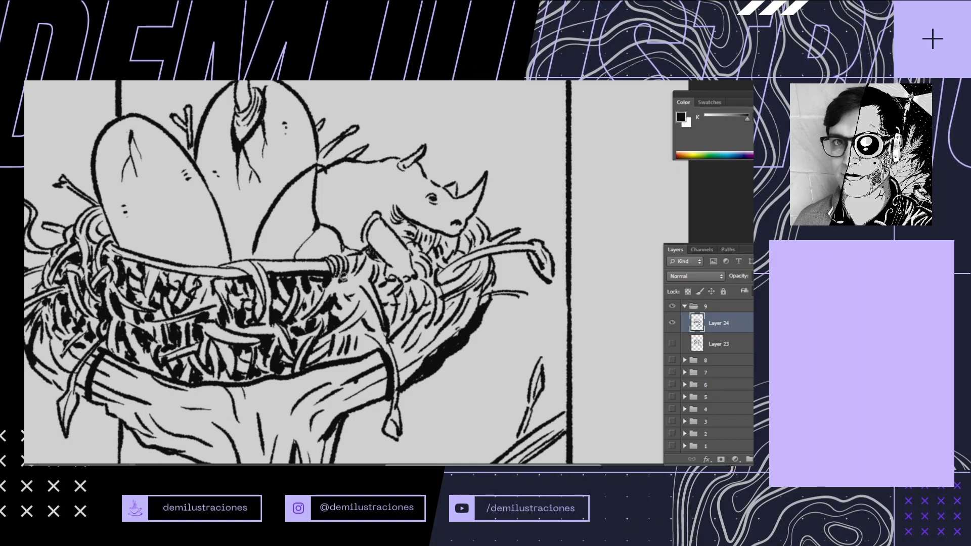
mouse_move(351, 259)
left_mouse_down()
mouse_move(346, 281)
mouse_move(373, 270)
mouse_move(347, 309)
mouse_move(374, 307)
mouse_move(374, 316)
mouse_move(346, 361)
mouse_move(345, 349)
mouse_move(322, 363)
left_mouse_up()
left_click_drag(369, 338, 373, 350)
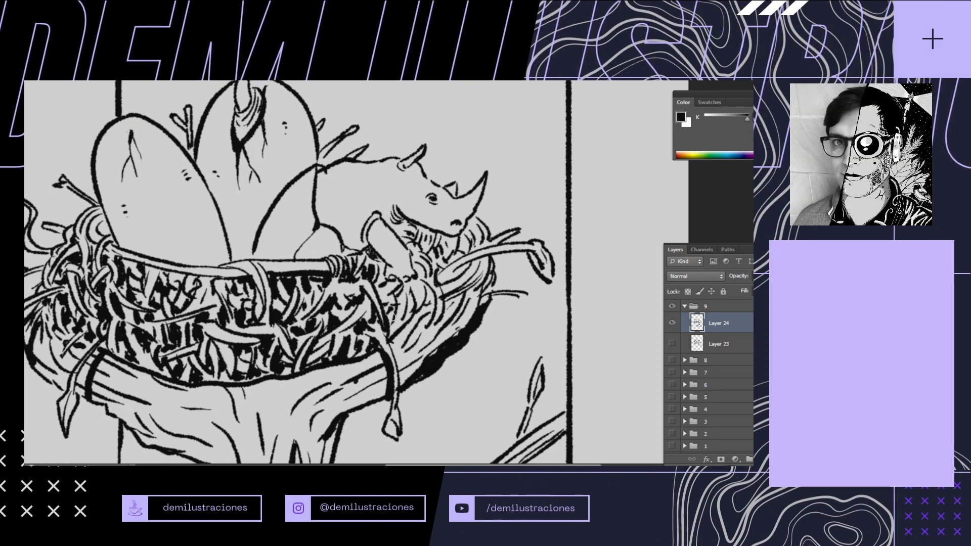
Shade the rhino's neck and blacken the nest gaps around its leg and the nest's right end
mouse_move(404, 320)
left_mouse_down()
mouse_move(364, 313)
mouse_move(365, 327)
mouse_move(383, 334)
mouse_move(403, 326)
mouse_move(372, 335)
mouse_move(380, 339)
mouse_move(370, 332)
mouse_move(366, 348)
mouse_move(385, 351)
mouse_move(379, 369)
mouse_move(406, 348)
left_mouse_up()
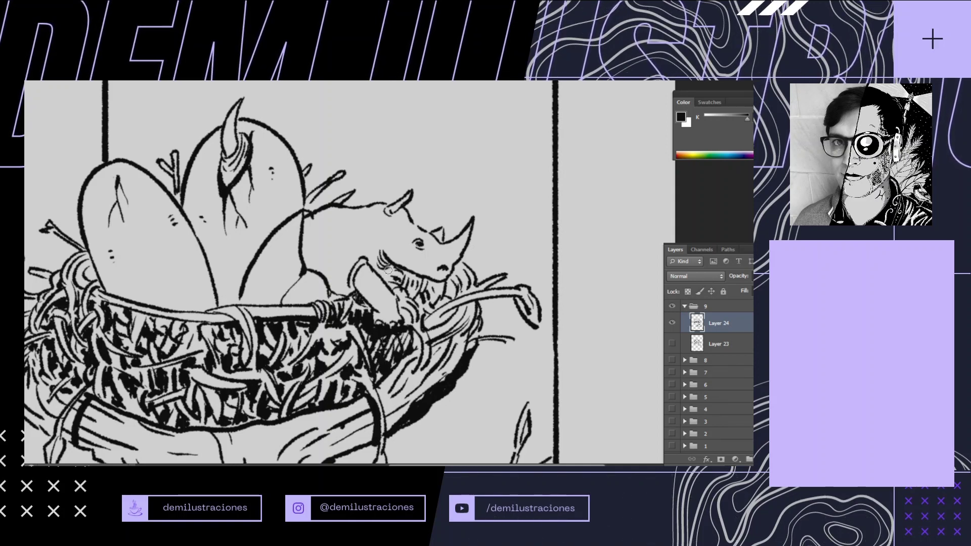
left_click_drag(383, 268, 409, 291)
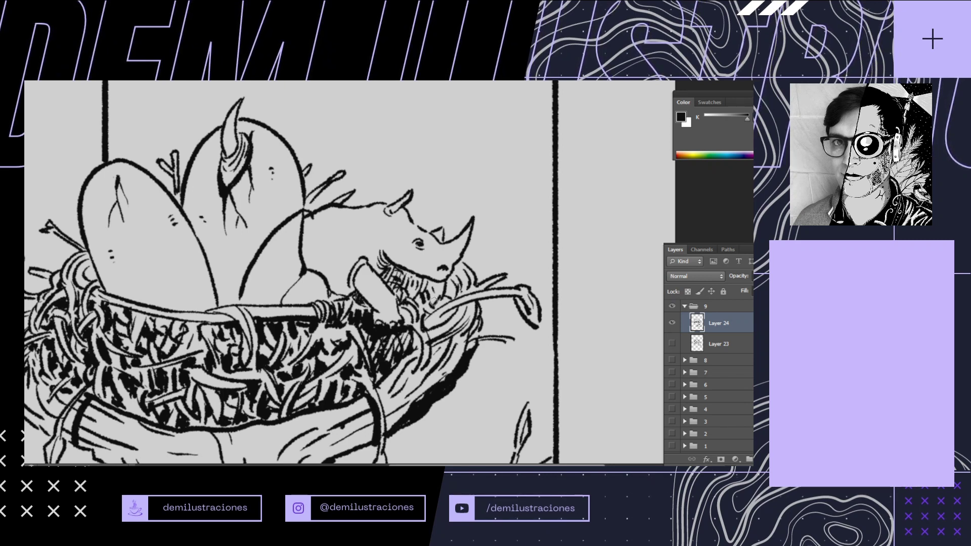
mouse_move(403, 300)
left_mouse_down()
mouse_move(426, 330)
mouse_move(414, 332)
mouse_move(422, 351)
left_mouse_up()
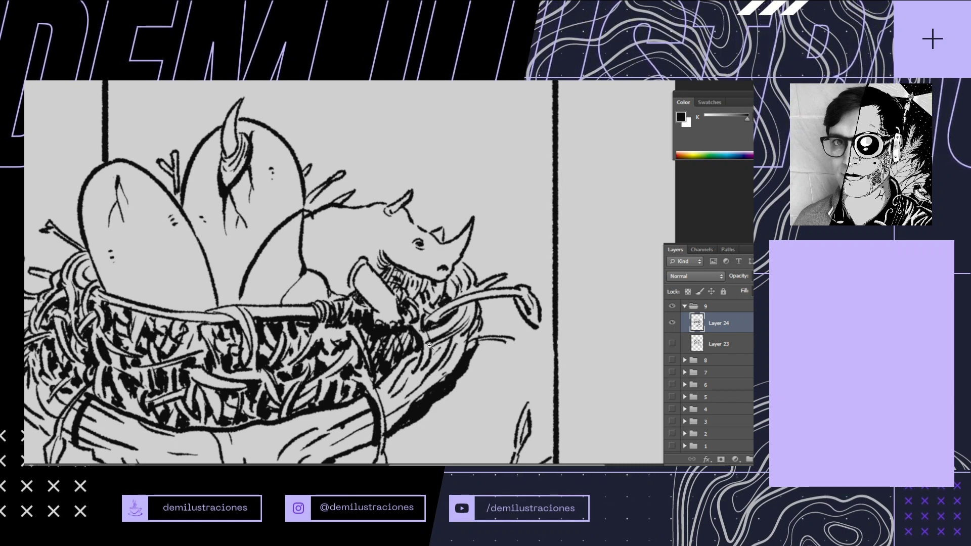
left_click_drag(430, 346, 464, 341)
scroll(464, 341, "up", 1)
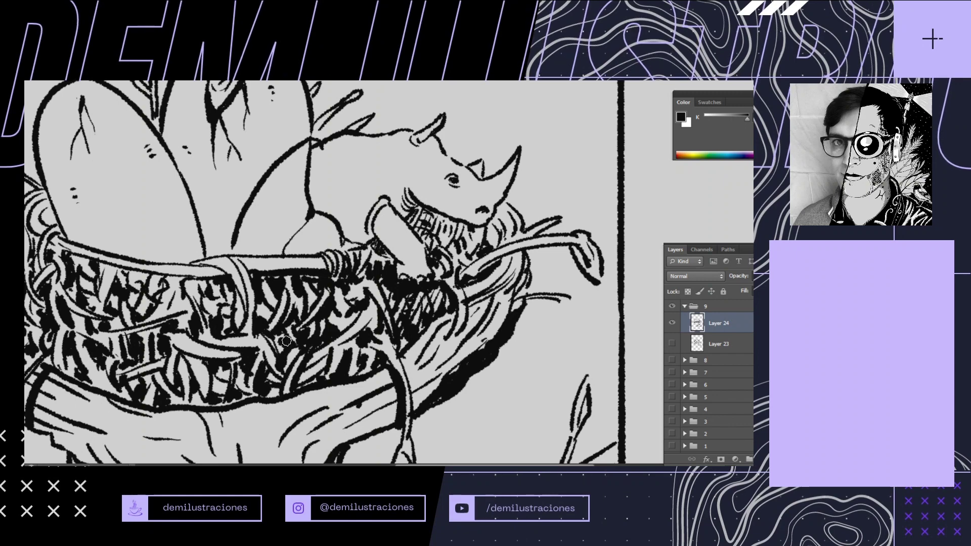
Deepen the black gaps around the looped twig at the centre of the nest's front
left_click_drag(276, 329, 322, 348)
left_click_drag(283, 306, 282, 350)
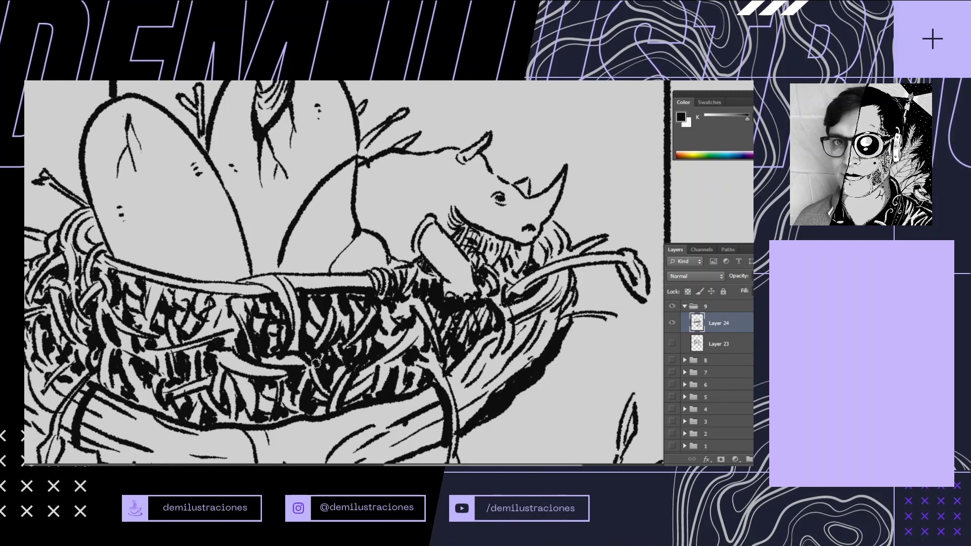
mouse_move(310, 368)
left_mouse_down()
mouse_move(310, 382)
mouse_move(403, 352)
left_mouse_up()
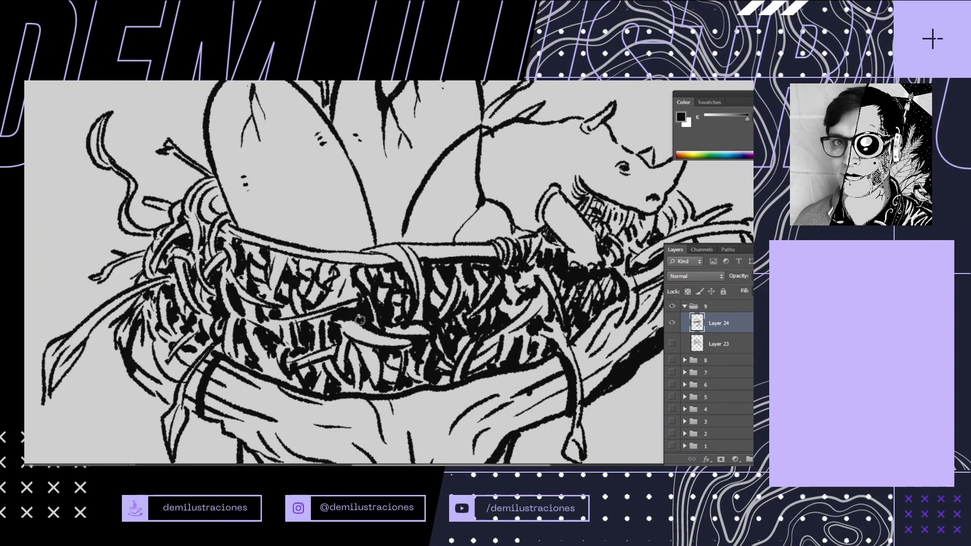
Blacken the remaining twig gaps along the nest's upper left front and around its coiled left end
mouse_move(348, 274)
left_mouse_down()
mouse_move(337, 266)
mouse_move(345, 294)
mouse_move(332, 290)
mouse_move(342, 271)
left_mouse_up()
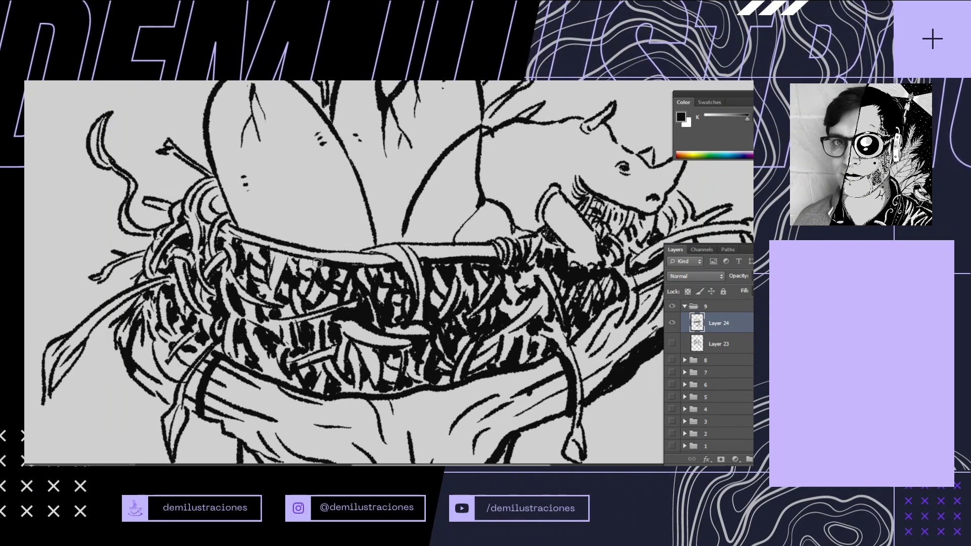
mouse_move(304, 279)
left_mouse_down()
mouse_move(292, 316)
mouse_move(258, 287)
left_mouse_up()
mouse_move(247, 253)
left_mouse_down()
mouse_move(223, 266)
mouse_move(235, 268)
mouse_move(237, 294)
mouse_move(215, 288)
mouse_move(216, 278)
mouse_move(208, 312)
left_mouse_up()
left_click_drag(187, 267, 192, 288)
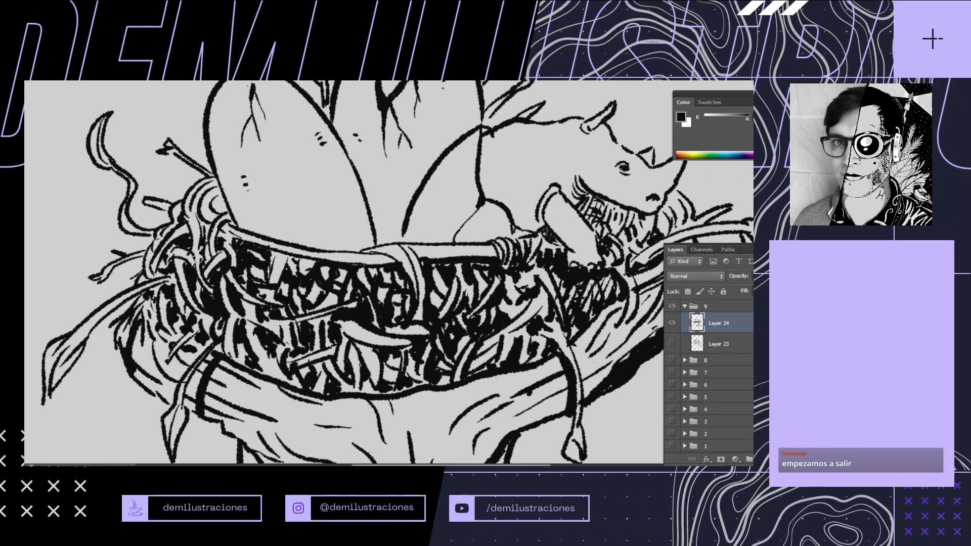
mouse_move(209, 227)
left_mouse_down()
mouse_move(217, 199)
mouse_move(224, 206)
mouse_move(206, 194)
mouse_move(216, 187)
mouse_move(205, 221)
mouse_move(185, 220)
mouse_move(201, 220)
mouse_move(189, 228)
mouse_move(190, 256)
mouse_move(172, 250)
mouse_move(173, 279)
mouse_move(161, 270)
mouse_move(173, 285)
mouse_move(155, 293)
mouse_move(176, 315)
mouse_move(155, 298)
mouse_move(152, 333)
left_mouse_up()
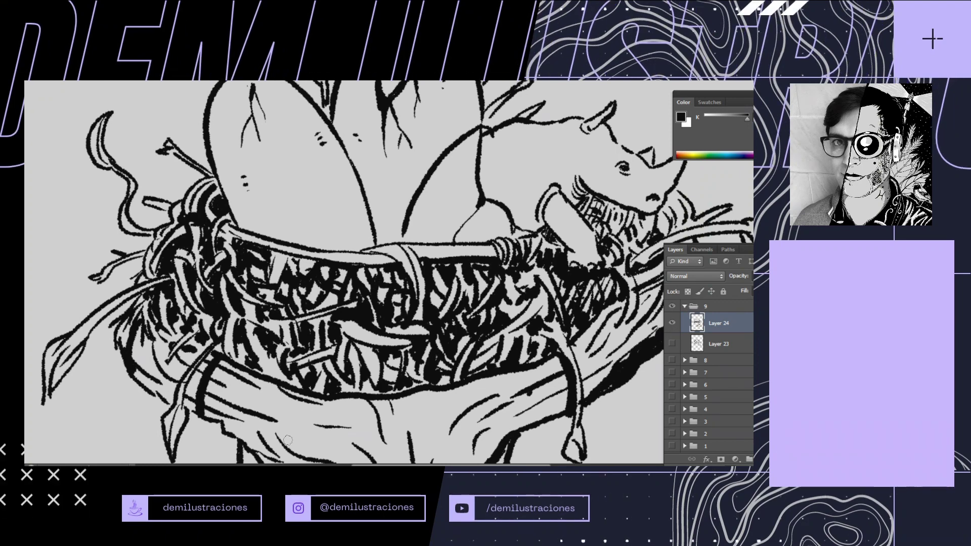
Deepen the black gaps under the rhino's jaw and fill the short twig at the nest's right end
mouse_move(380, 338)
left_mouse_down()
mouse_move(267, 318)
mouse_move(265, 364)
mouse_move(254, 370)
left_mouse_up()
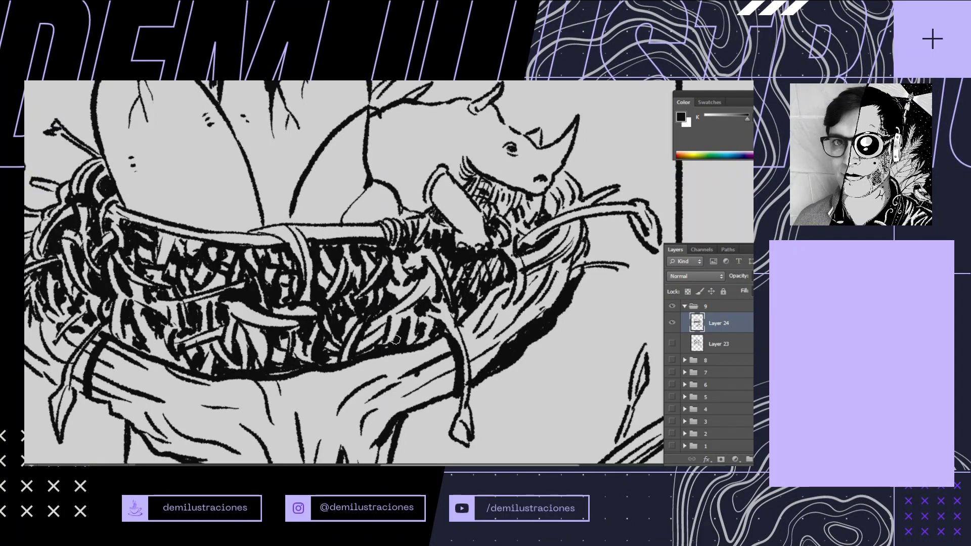
left_click_drag(487, 308, 413, 341)
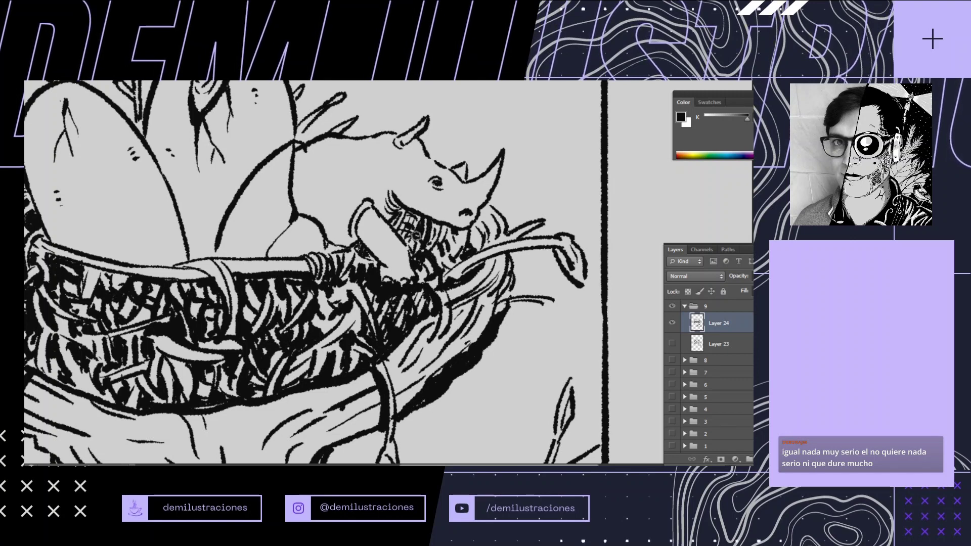
left_click_drag(409, 210, 413, 233)
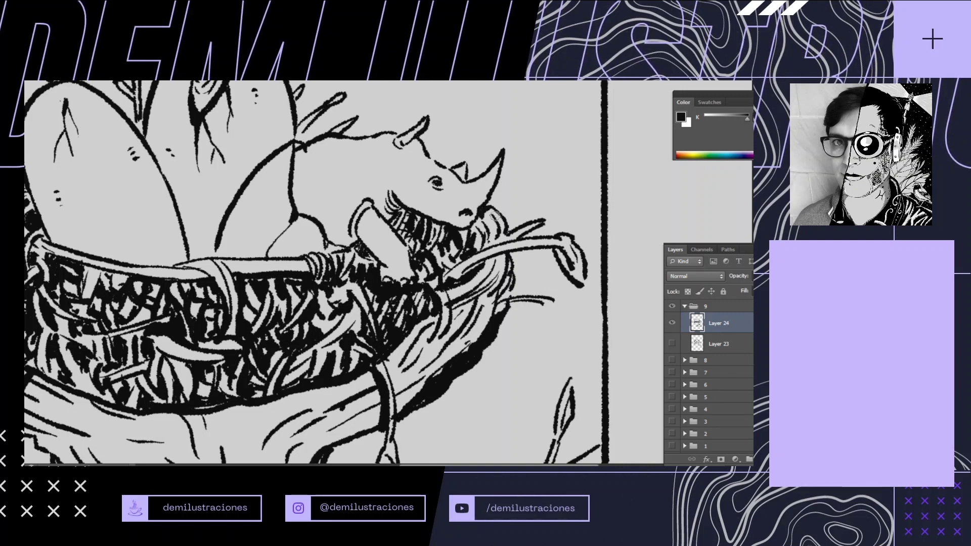
mouse_move(496, 215)
left_mouse_down()
mouse_move(491, 233)
mouse_move(503, 245)
mouse_move(486, 259)
mouse_move(509, 260)
mouse_move(503, 234)
mouse_move(531, 228)
left_mouse_up()
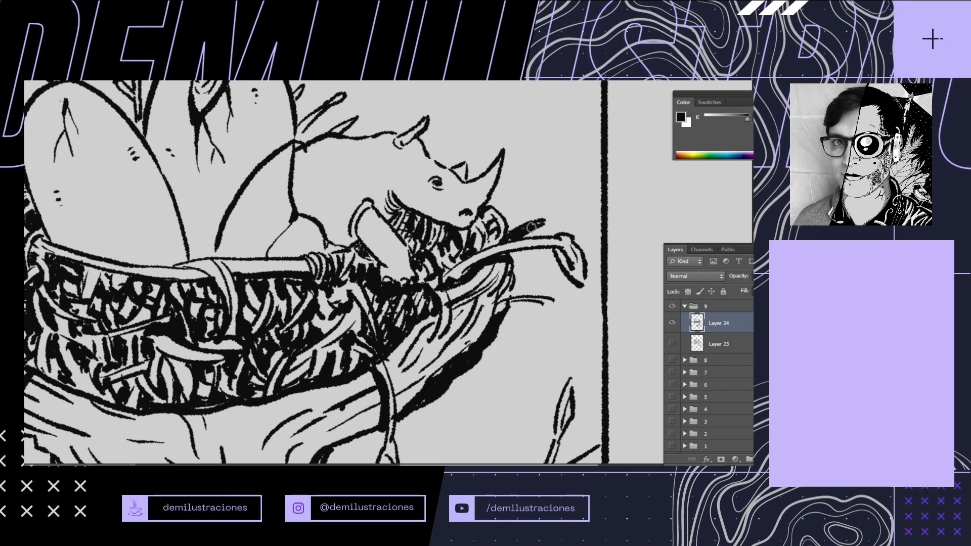
Fill the bare twigs sticking out behind the eggs and the rhino with solid black
left_click_drag(376, 129, 433, 271)
left_click_drag(353, 276, 404, 235)
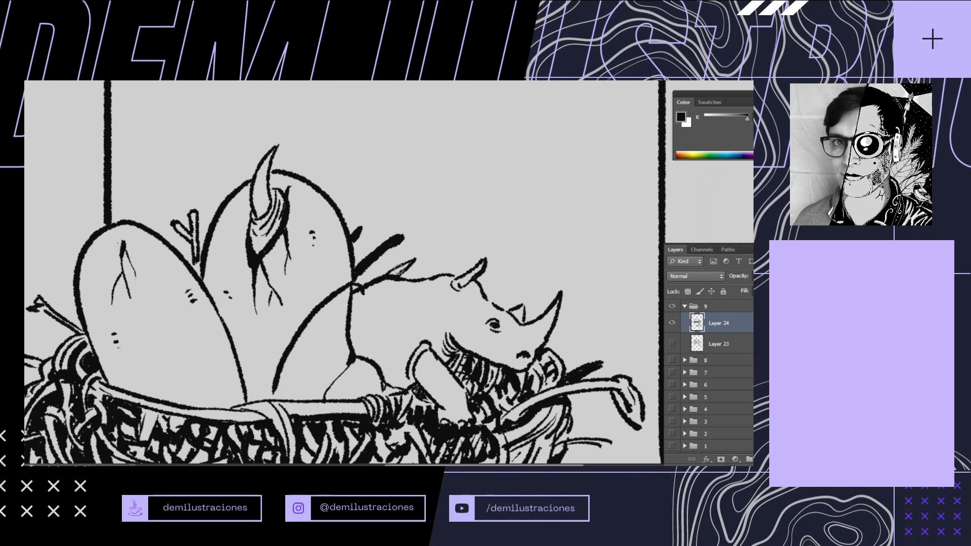
left_click_drag(390, 274, 542, 220)
mouse_move(190, 243)
left_mouse_down()
mouse_move(187, 255)
mouse_move(217, 268)
left_mouse_up()
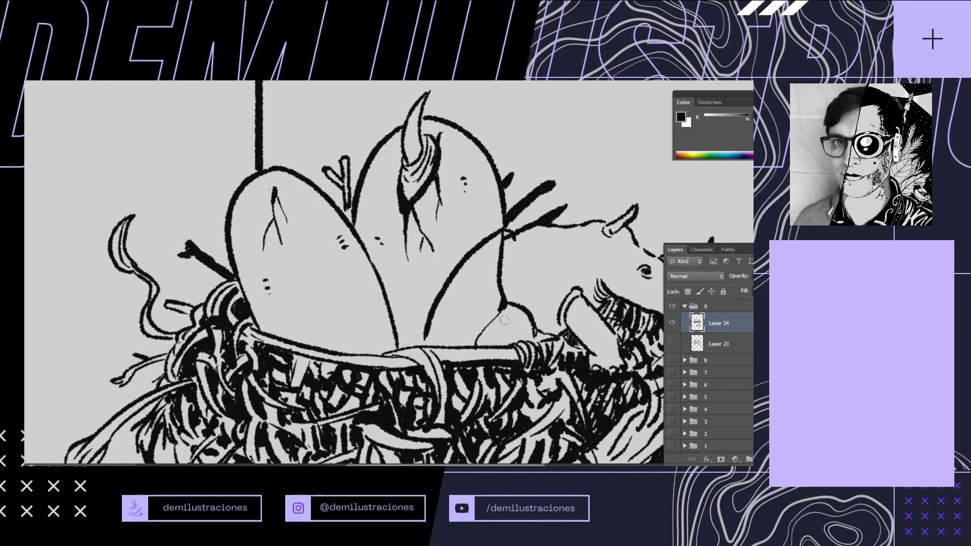
mouse_move(350, 221)
left_mouse_down()
mouse_move(346, 162)
mouse_move(333, 177)
left_mouse_up()
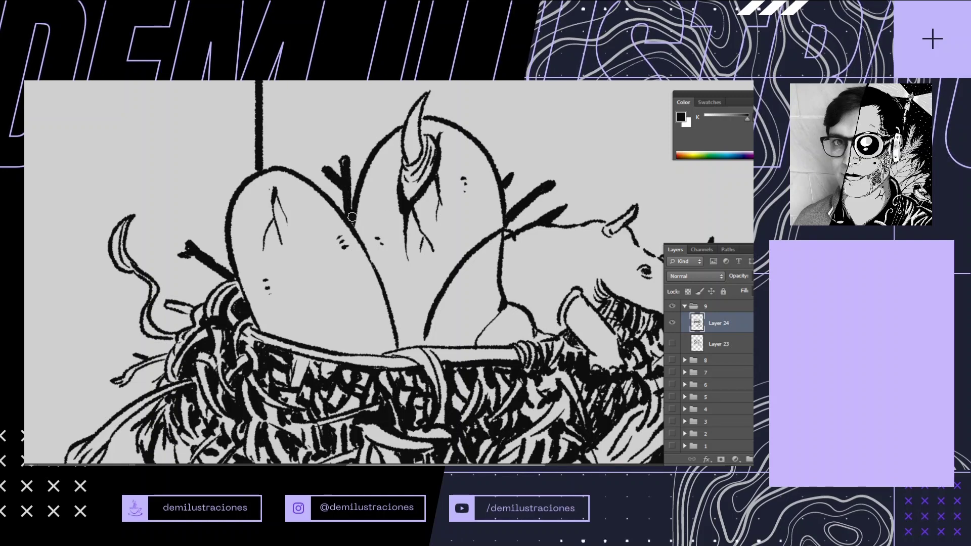
Shade the left egg with fine hatching down its left edge and along its base above the nest rim
scroll(498, 319, "down", 5)
left_click_drag(510, 353, 480, 328)
scroll(383, 313, "up", 5)
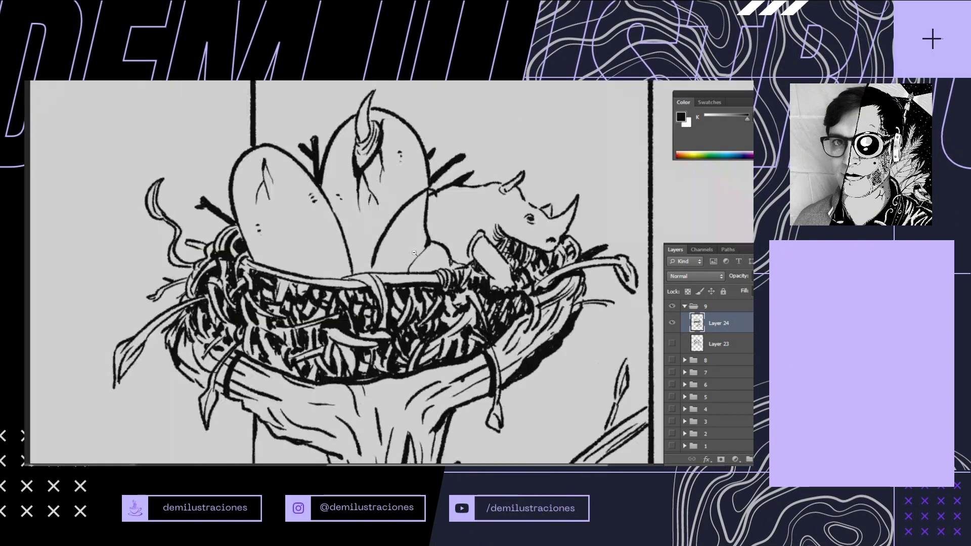
left_click_drag(385, 262, 395, 336)
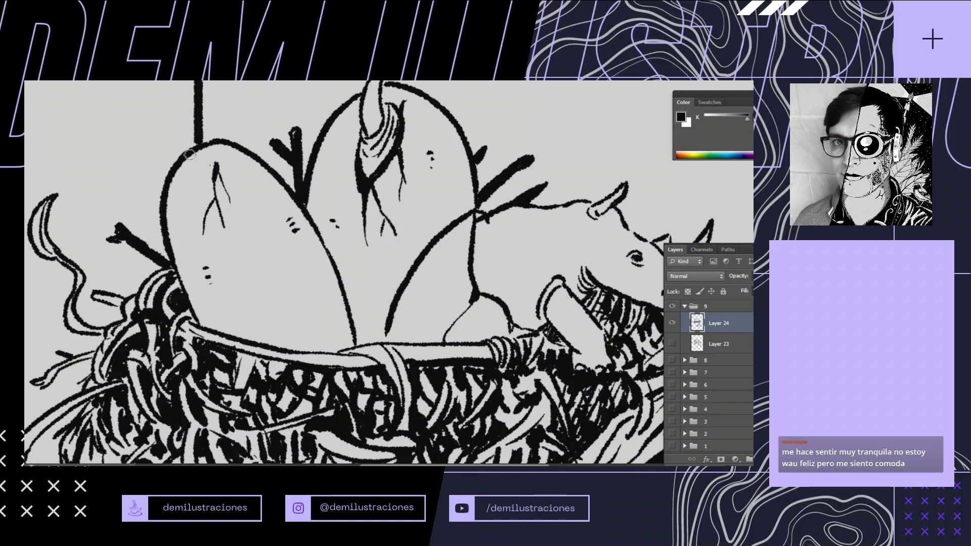
mouse_move(182, 172)
left_mouse_down()
mouse_move(165, 194)
mouse_move(171, 236)
left_mouse_up()
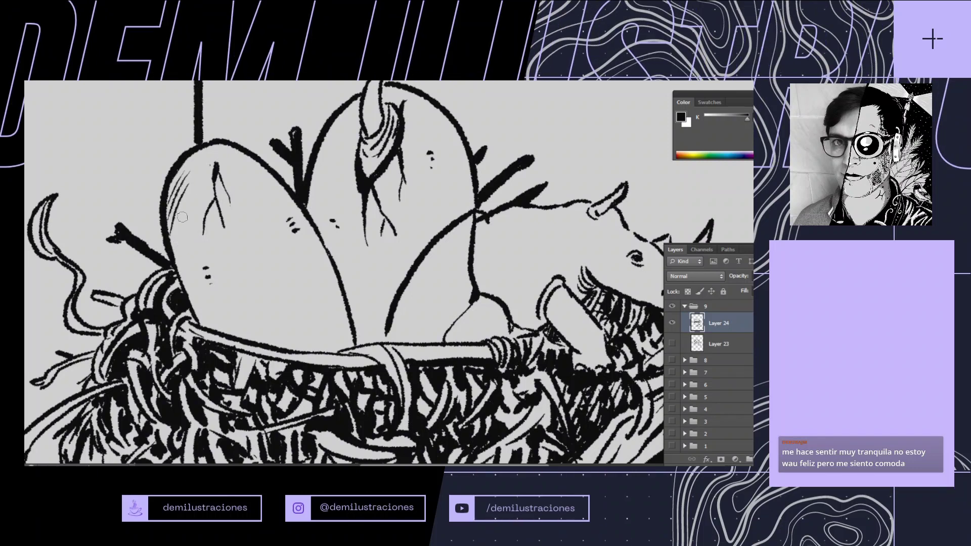
left_click_drag(194, 204, 181, 273)
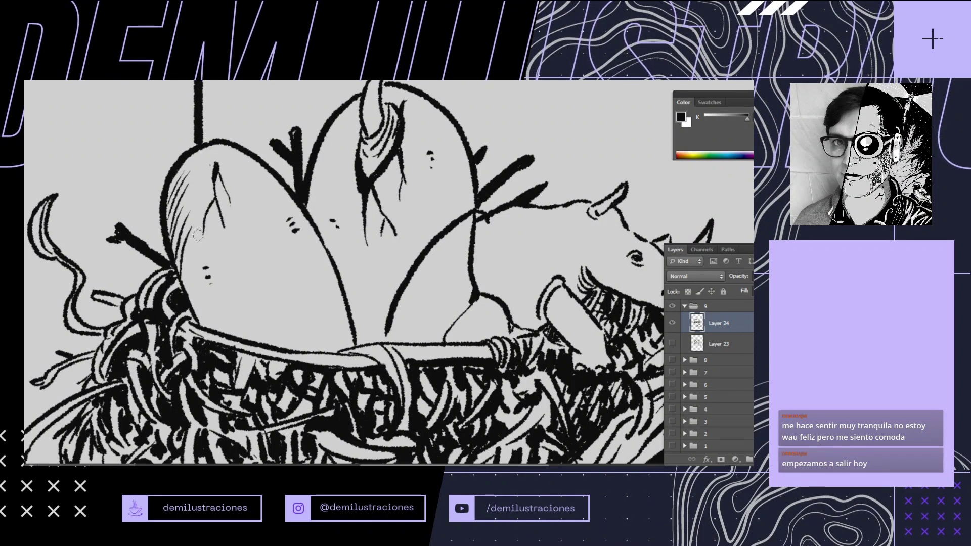
mouse_move(198, 234)
left_mouse_down()
mouse_move(187, 282)
mouse_move(205, 239)
mouse_move(193, 289)
mouse_move(206, 260)
mouse_move(200, 299)
mouse_move(215, 306)
mouse_move(210, 279)
mouse_move(204, 321)
left_mouse_up()
left_click_drag(225, 286, 215, 336)
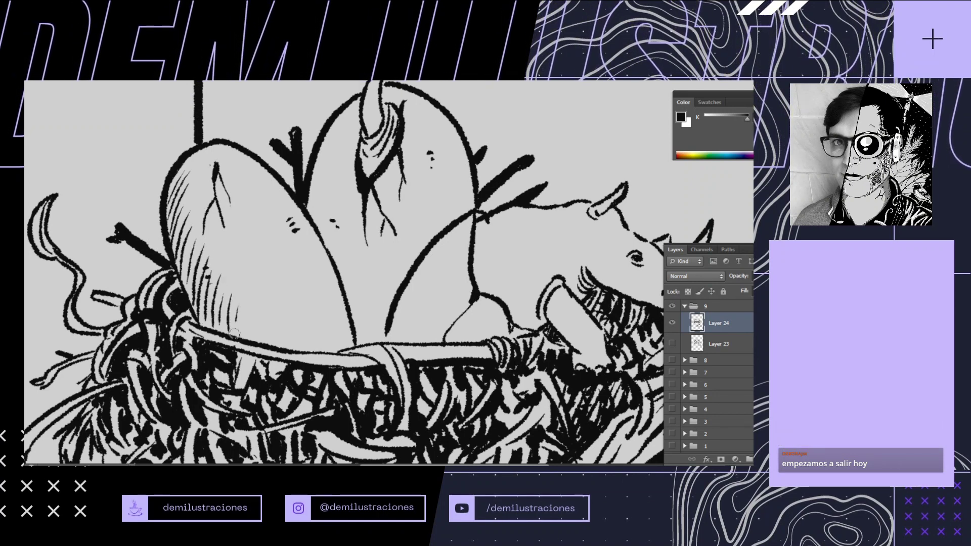
left_click_drag(256, 307, 248, 338)
left_click_drag(266, 309, 264, 346)
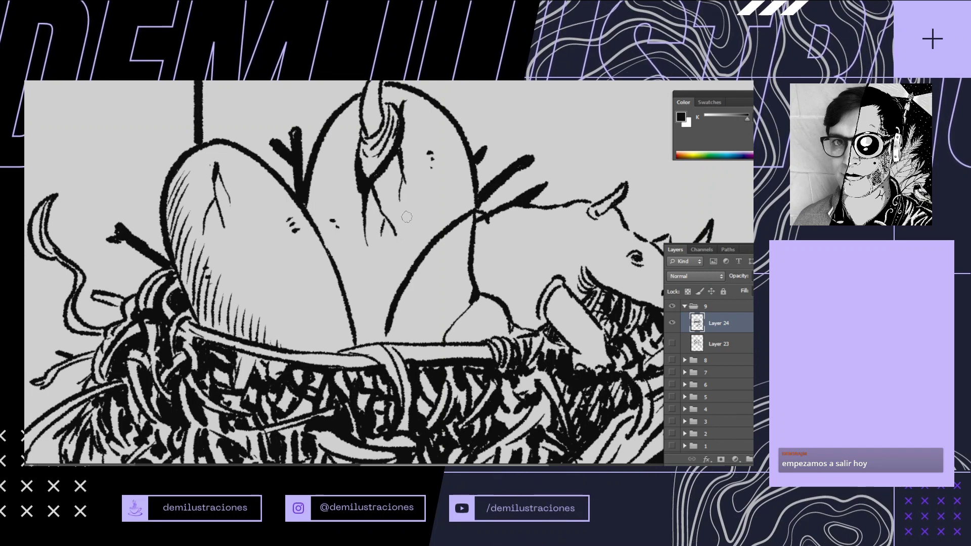
Hatch the shadow side of the middle egg from its horn opening down to the gap between the neighbouring eggs
left_click_drag(411, 208, 354, 253)
left_click_drag(387, 316, 352, 344)
key("r")
left_click_drag(434, 244, 410, 226)
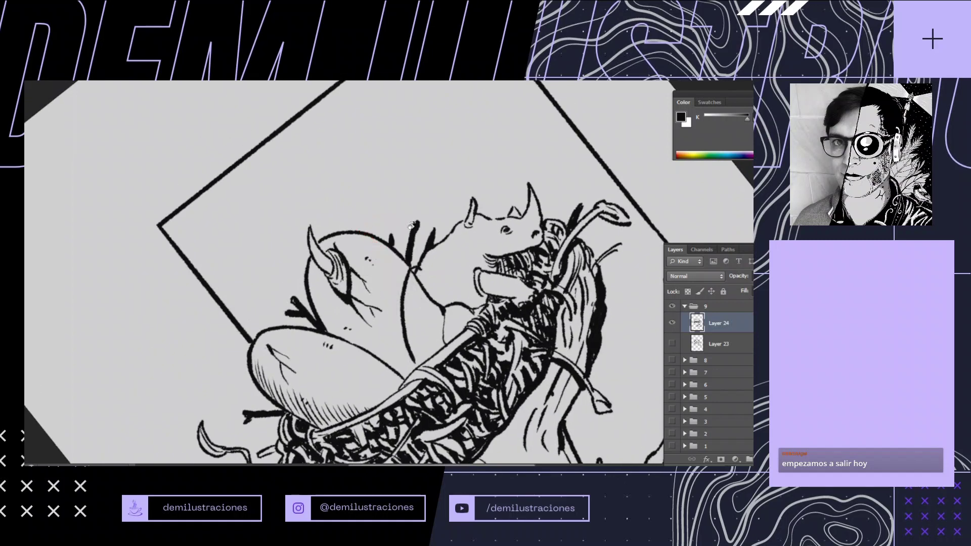
mouse_move(426, 335)
left_mouse_down()
mouse_move(447, 325)
mouse_move(437, 309)
left_mouse_up()
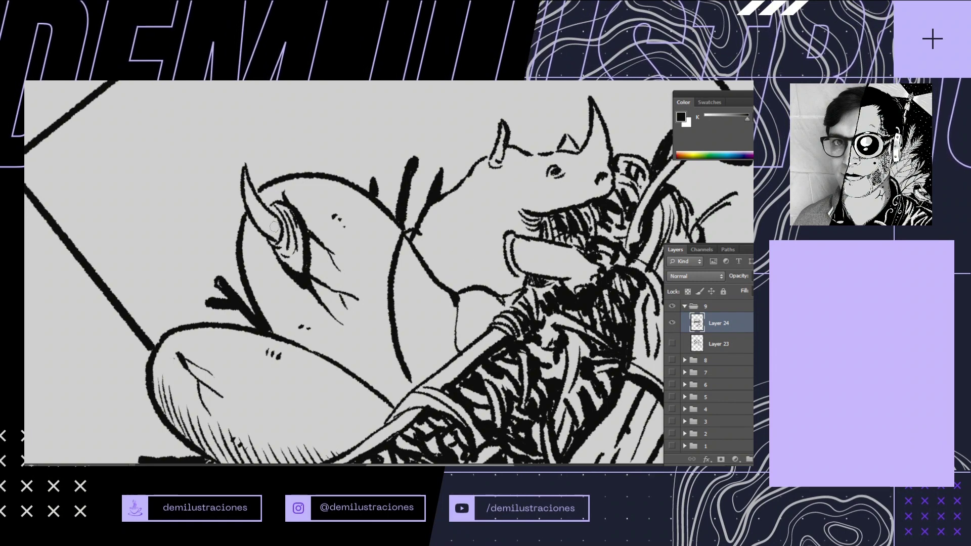
mouse_move(248, 219)
left_mouse_down()
mouse_move(243, 248)
mouse_move(258, 305)
left_mouse_up()
left_click_drag(267, 259, 271, 332)
left_click_drag(283, 281, 281, 334)
left_click_drag(289, 299, 290, 340)
mouse_move(296, 302)
left_mouse_down()
mouse_move(296, 343)
mouse_move(306, 353)
left_mouse_up()
mouse_move(312, 316)
left_mouse_down()
mouse_move(318, 352)
mouse_move(344, 369)
left_mouse_up()
mouse_move(346, 327)
left_mouse_down()
mouse_move(354, 375)
mouse_move(374, 391)
left_mouse_up()
left_click_drag(378, 316, 388, 399)
left_click_drag(392, 340, 394, 404)
left_click_drag(397, 356, 399, 406)
mouse_move(400, 362)
left_mouse_down()
mouse_move(405, 402)
mouse_move(409, 391)
left_mouse_up()
left_click(478, 323, "alt")
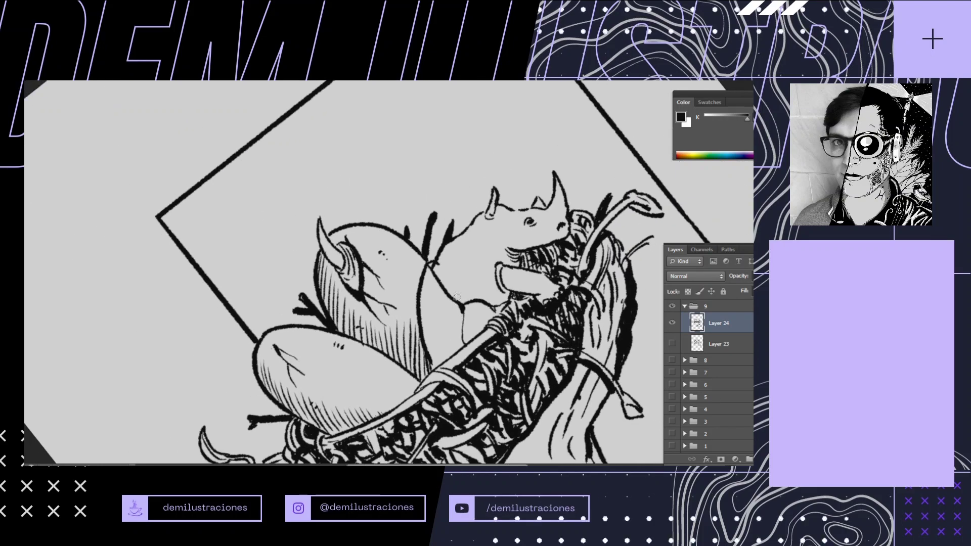
Redraw the broken shell edge behind the rhino as a thick rim, painting it white and outlining it in black
key("r")
mouse_move(513, 174)
left_mouse_down()
mouse_move(545, 219)
mouse_move(556, 268)
left_mouse_up()
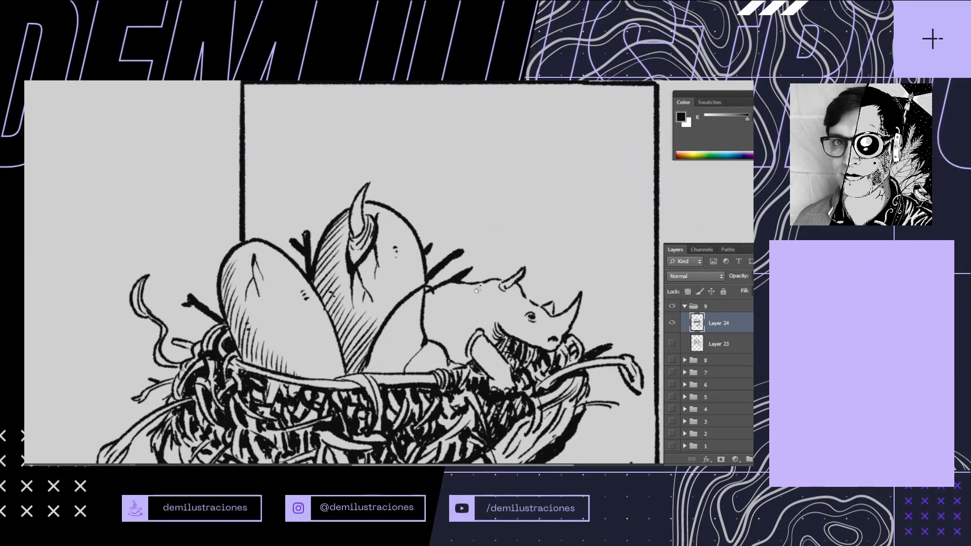
left_click(472, 338)
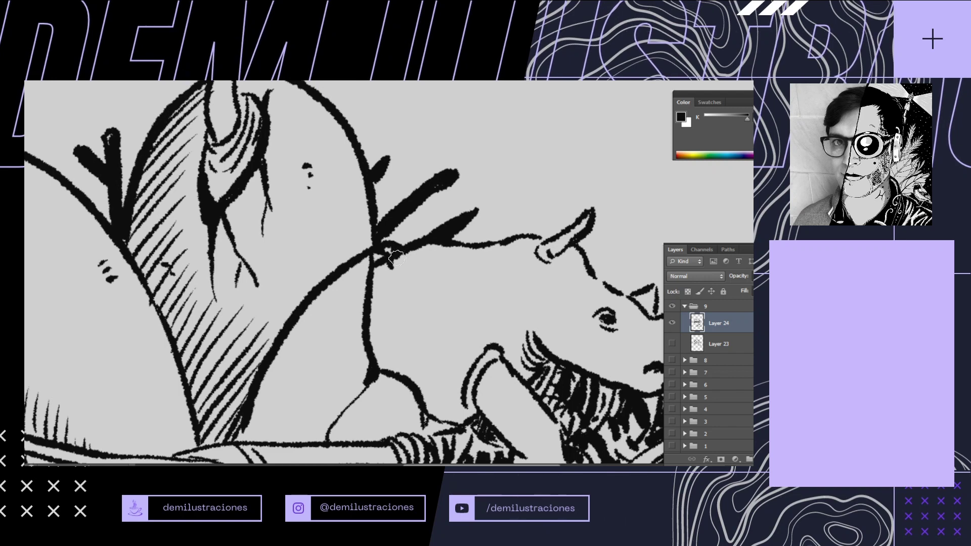
mouse_move(390, 251)
left_mouse_down()
mouse_move(367, 264)
mouse_move(368, 277)
mouse_move(383, 271)
left_mouse_up()
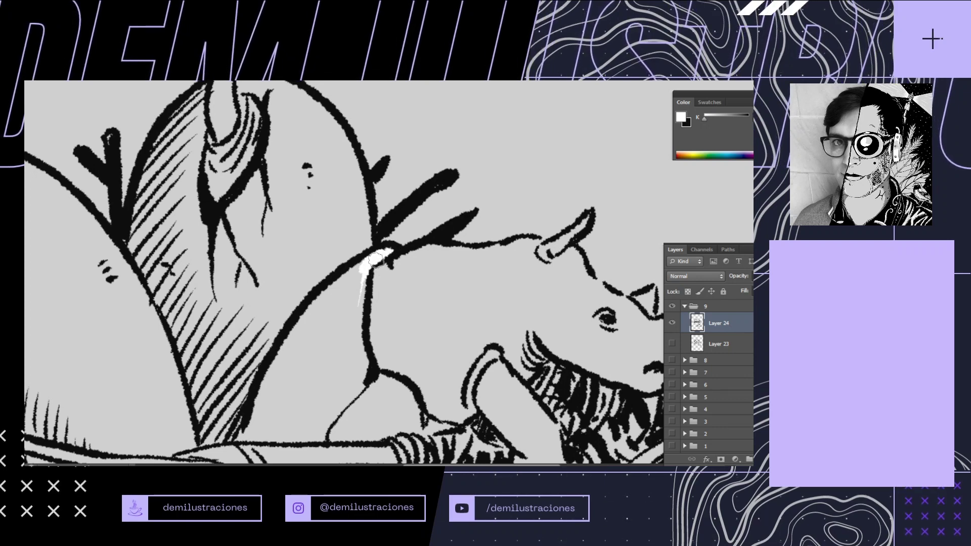
mouse_move(393, 250)
left_mouse_down()
mouse_move(362, 291)
mouse_move(362, 363)
left_mouse_up()
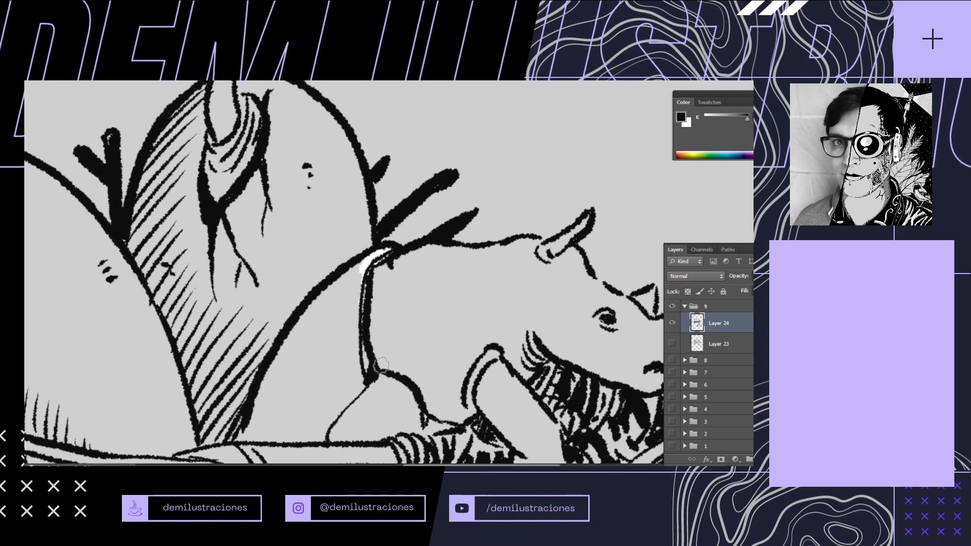
key("x")
mouse_move(392, 252)
left_mouse_down()
mouse_move(367, 281)
mouse_move(370, 375)
left_mouse_up()
left_click_drag(488, 352, 441, 353)
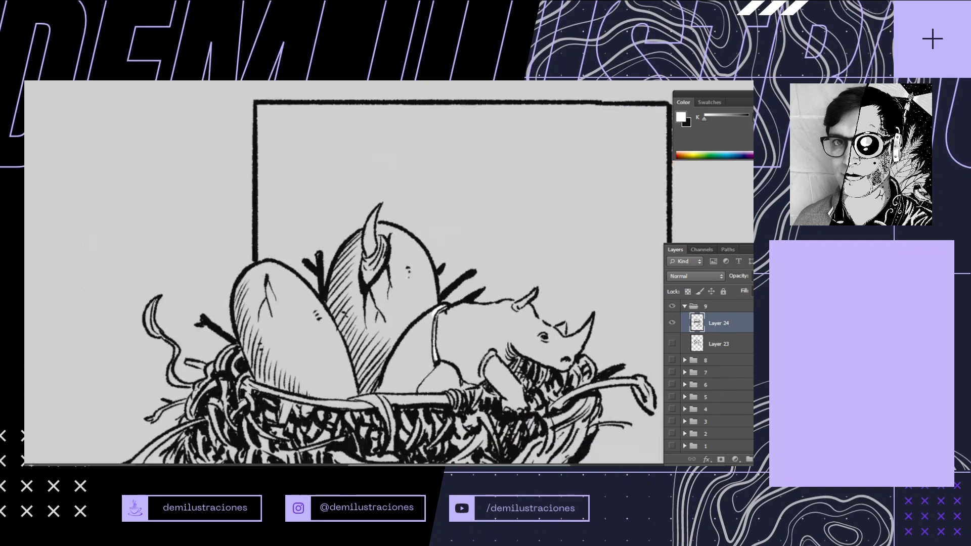
Hatch the lower part of the rhino's eggshell in black, undoing the stray white strokes
mouse_move(519, 380)
left_mouse_down()
mouse_move(463, 343)
mouse_move(461, 316)
left_mouse_up()
key("b")
scroll(396, 336, "up", 3)
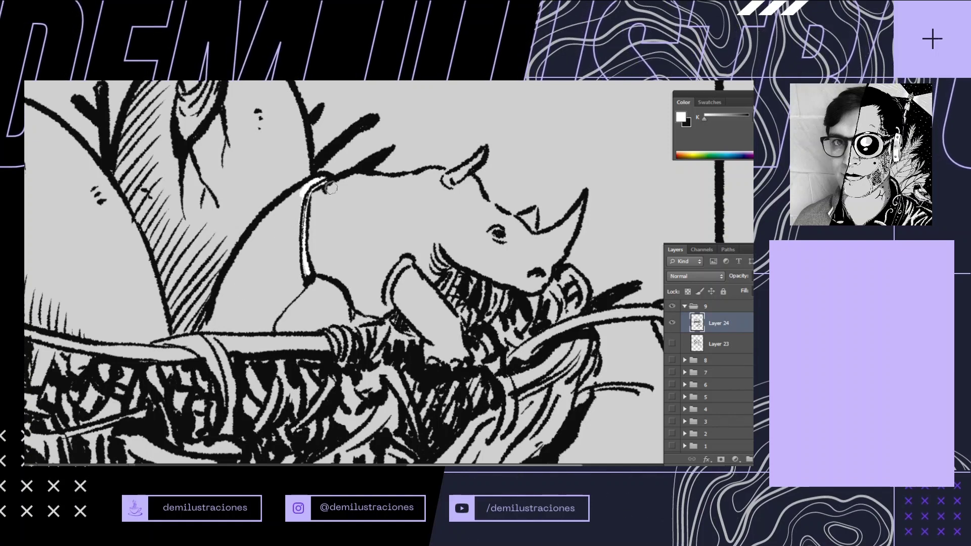
key("r")
mouse_move(346, 166)
left_mouse_down()
mouse_move(402, 164)
mouse_move(455, 209)
mouse_move(362, 331)
left_mouse_up()
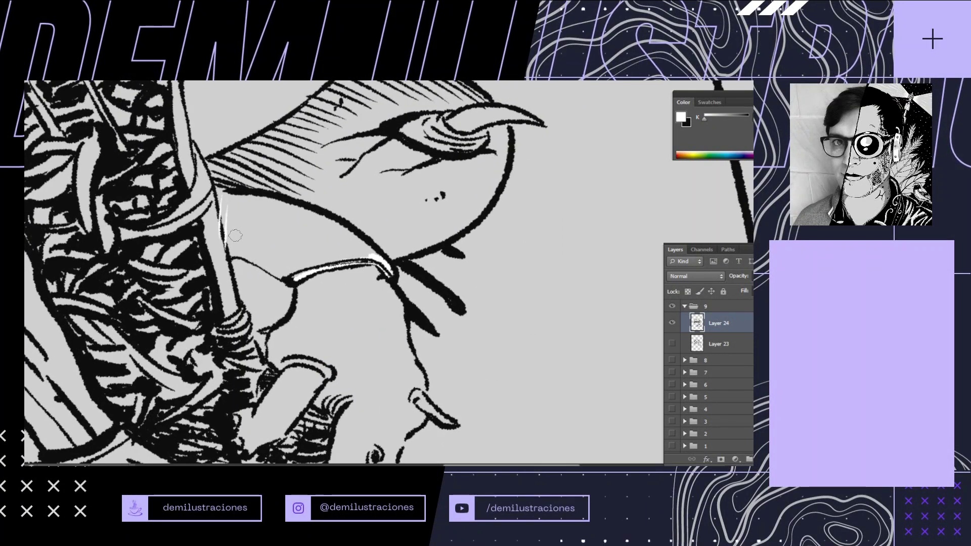
key("ctrl+z")
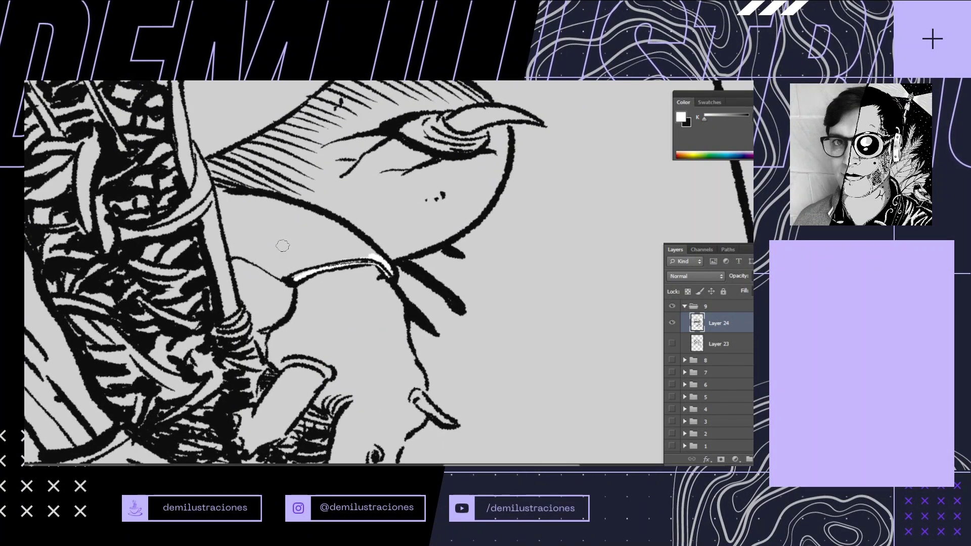
left_click_drag(220, 237, 223, 192)
left_click_drag(225, 236, 229, 206)
mouse_move(229, 255)
left_mouse_down()
mouse_move(233, 204)
mouse_move(245, 217)
mouse_move(239, 311)
left_mouse_up()
left_click_drag(260, 234, 246, 306)
left_click_drag(266, 260, 253, 326)
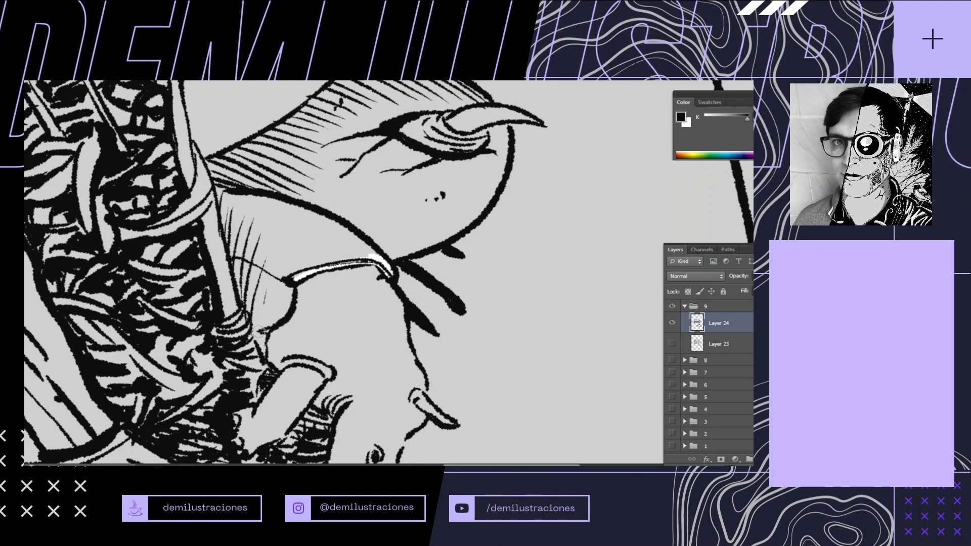
Add solid black shadows where the rhino's body meets its shell rim and along the middle egg's horn opening
key("Escape")
left_click_drag(466, 253, 306, 295)
key("b")
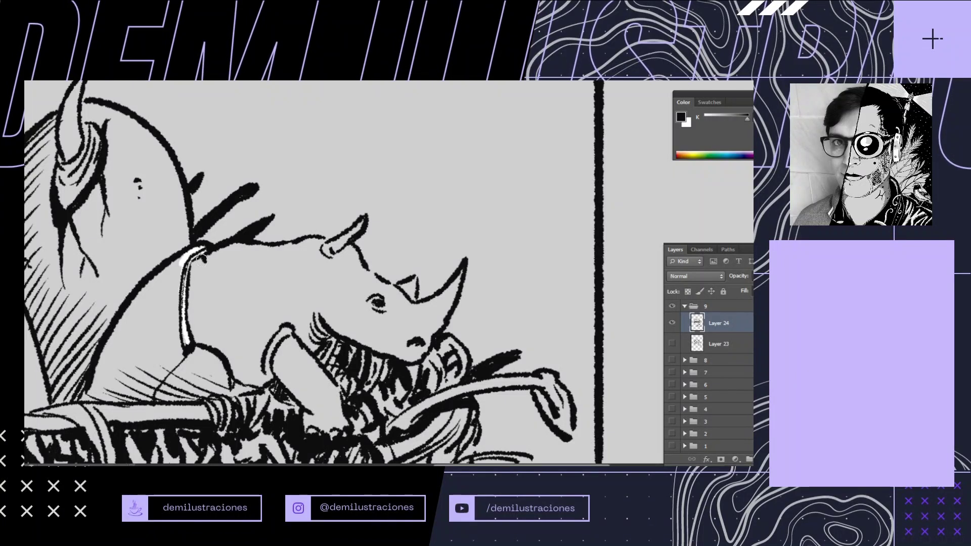
left_click_drag(203, 258, 201, 347)
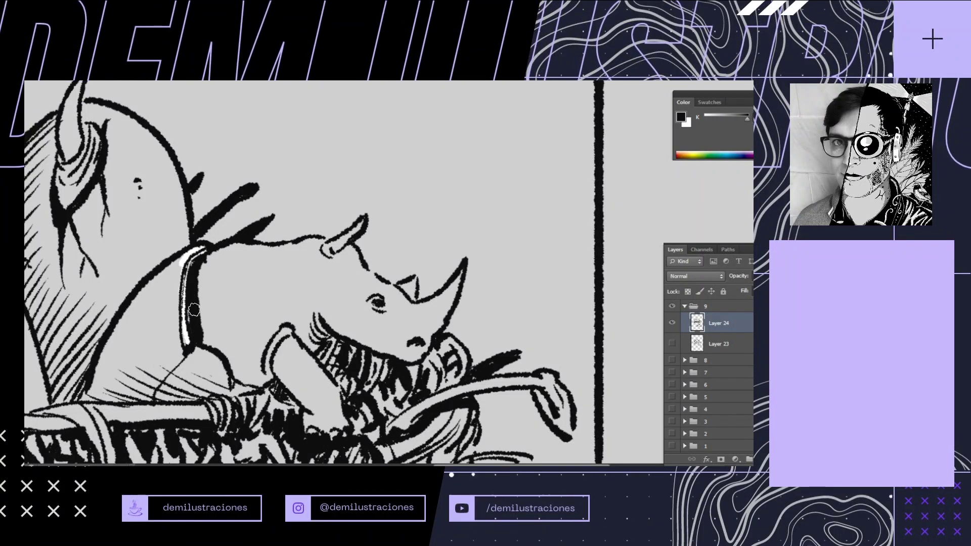
mouse_move(194, 303)
left_mouse_down()
mouse_move(206, 338)
mouse_move(258, 389)
left_mouse_up()
left_click_drag(217, 347, 238, 372)
mouse_move(198, 317)
left_mouse_down()
mouse_move(223, 356)
mouse_move(203, 341)
mouse_move(223, 355)
left_mouse_up()
left_click_drag(352, 358, 388, 389)
mouse_move(117, 159)
left_mouse_down()
mouse_move(134, 175)
mouse_move(122, 159)
mouse_move(133, 171)
mouse_move(129, 199)
mouse_move(93, 227)
mouse_move(109, 235)
mouse_move(99, 238)
mouse_move(114, 222)
left_mouse_up()
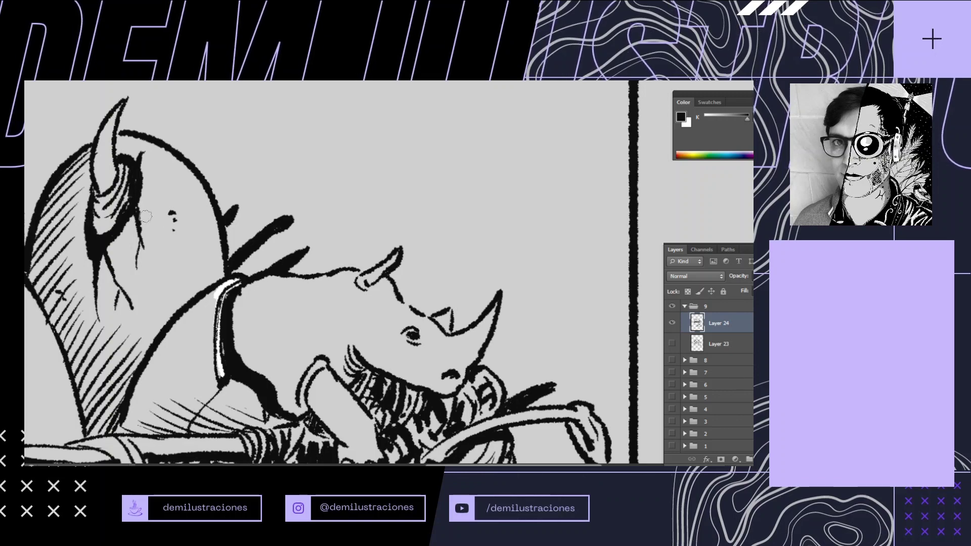
Add contour lines around the rhino's nostril and draw crease and hatching lines on its neck and front leg
mouse_move(348, 287)
left_mouse_down()
mouse_move(238, 237)
mouse_move(339, 268)
mouse_move(333, 249)
left_mouse_up()
left_click_drag(389, 260, 295, 208)
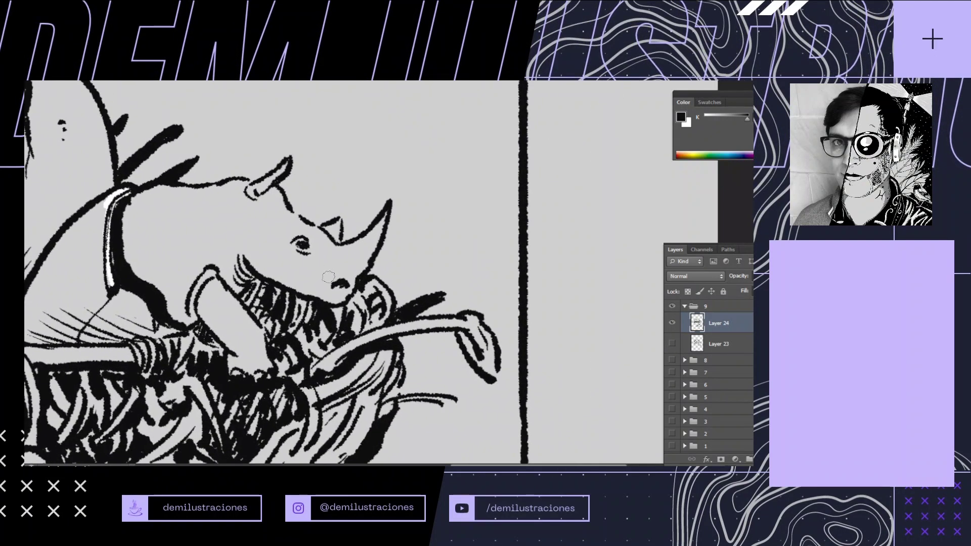
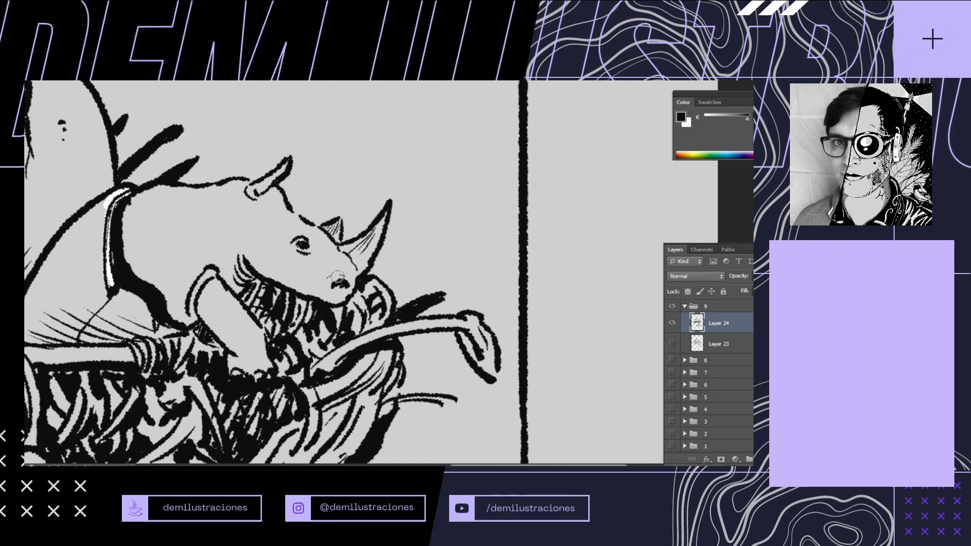
mouse_move(335, 275)
left_mouse_down()
mouse_move(350, 281)
mouse_move(322, 284)
left_mouse_up()
left_click_drag(325, 290, 333, 292)
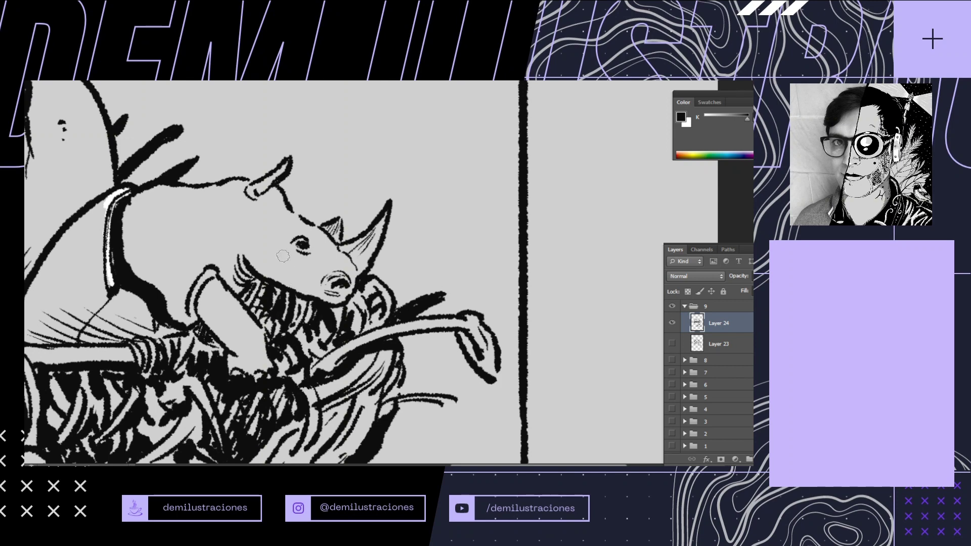
mouse_move(237, 228)
left_mouse_down()
mouse_move(246, 258)
mouse_move(222, 207)
mouse_move(246, 259)
left_mouse_up()
mouse_move(223, 228)
left_mouse_down()
mouse_move(245, 260)
mouse_move(228, 261)
mouse_move(230, 283)
mouse_move(243, 289)
mouse_move(188, 256)
mouse_move(175, 219)
mouse_move(160, 260)
mouse_move(168, 220)
mouse_move(168, 263)
mouse_move(170, 233)
mouse_move(179, 272)
left_mouse_up()
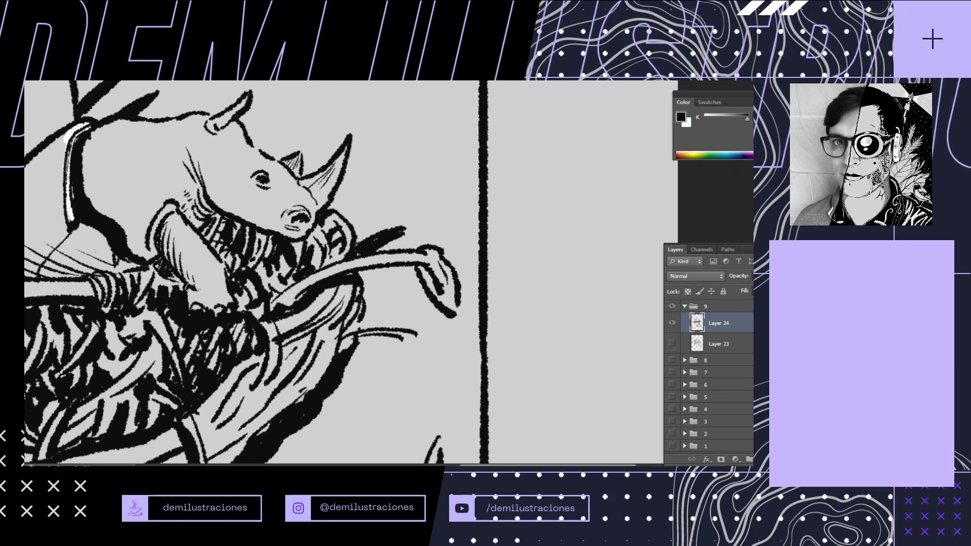
Draw contour lines and hatching on the baby rhino's shoulder and flank
left_click_drag(164, 229, 228, 300)
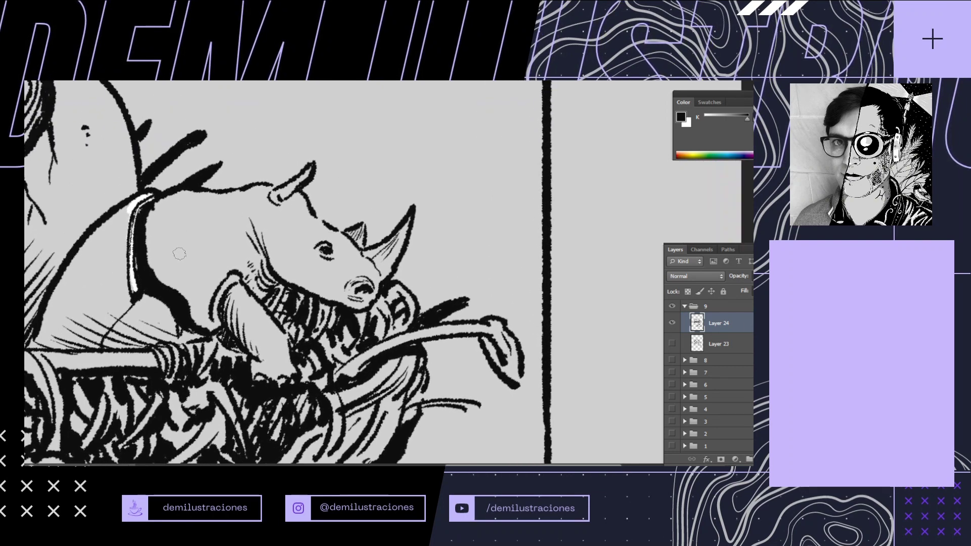
left_click_drag(178, 221, 190, 298)
left_click_drag(150, 231, 158, 271)
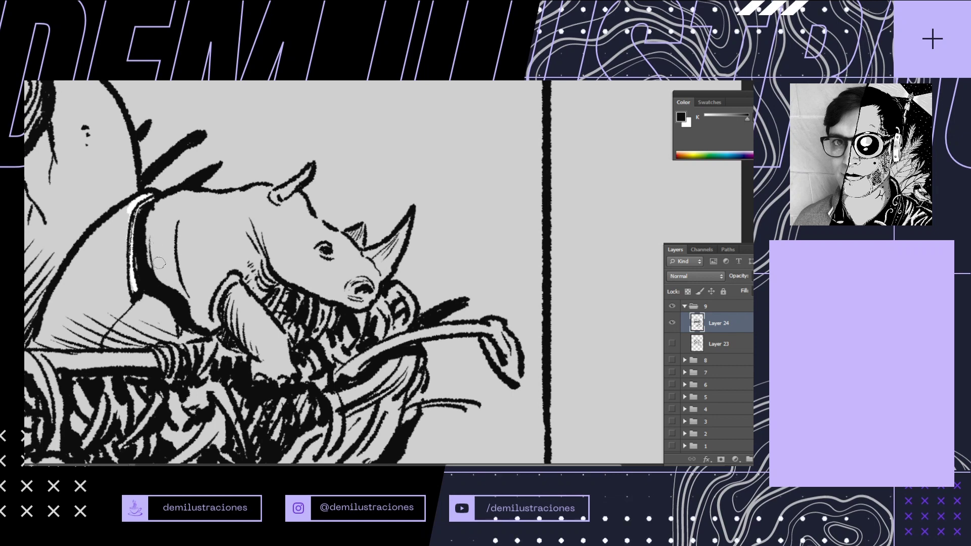
mouse_move(152, 234)
left_mouse_down()
mouse_move(160, 280)
mouse_move(170, 277)
mouse_move(175, 297)
left_mouse_up()
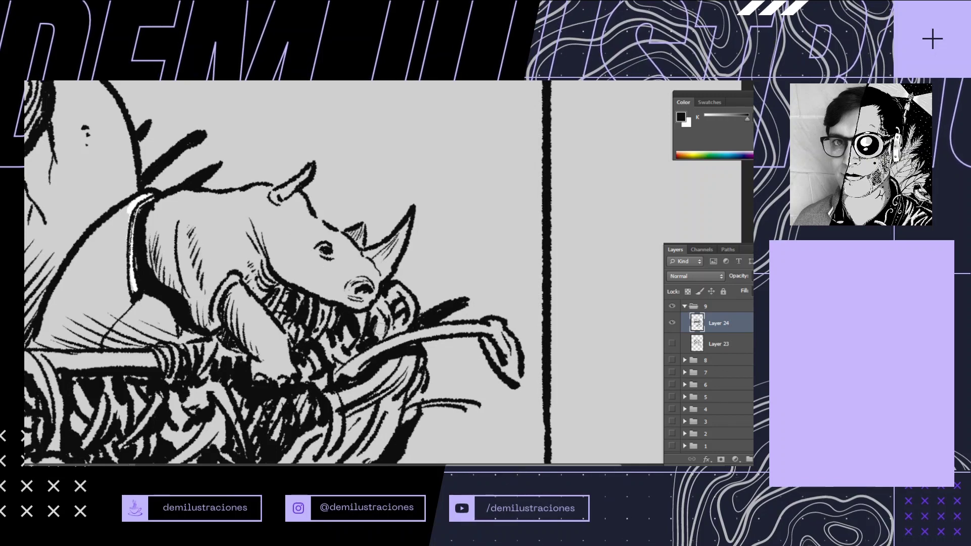
scroll(333, 234, "up", 2)
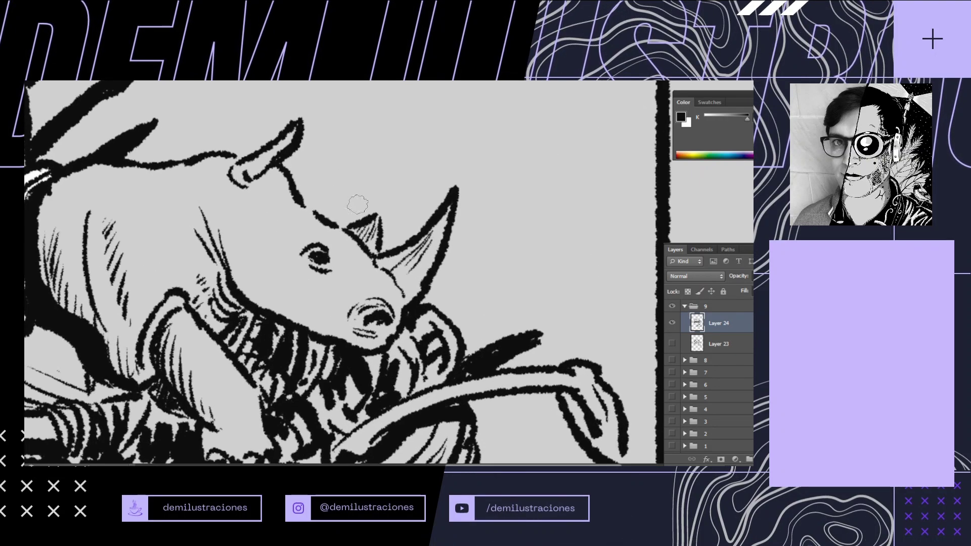
left_click_drag(346, 208, 437, 227)
Hide the grey background layer at the base of the layer stack and show the white layer above it
scroll(383, 285, "down", 8)
scroll(382, 285, "up", 12)
scroll(382, 285, "down", 15)
scroll(382, 285, "up", 1)
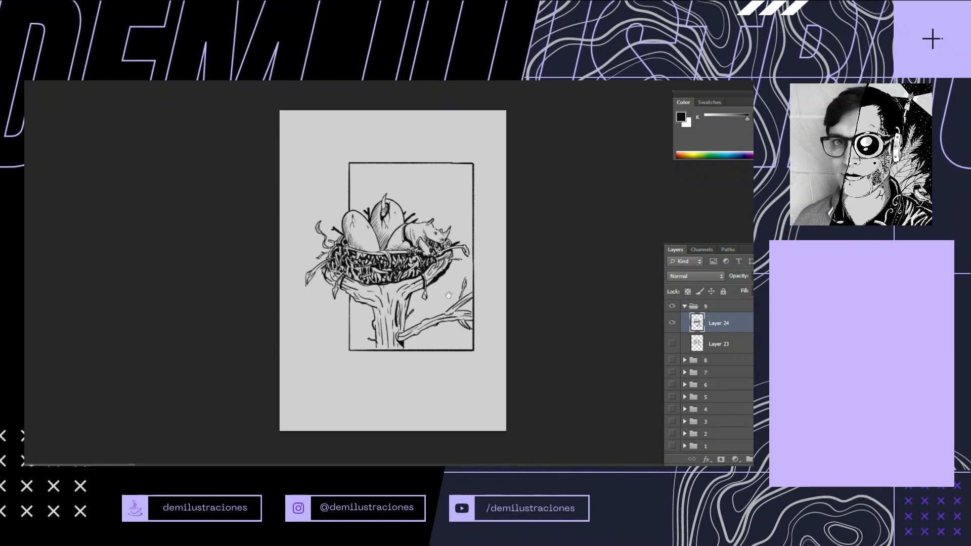
scroll(469, 284, "up", 3)
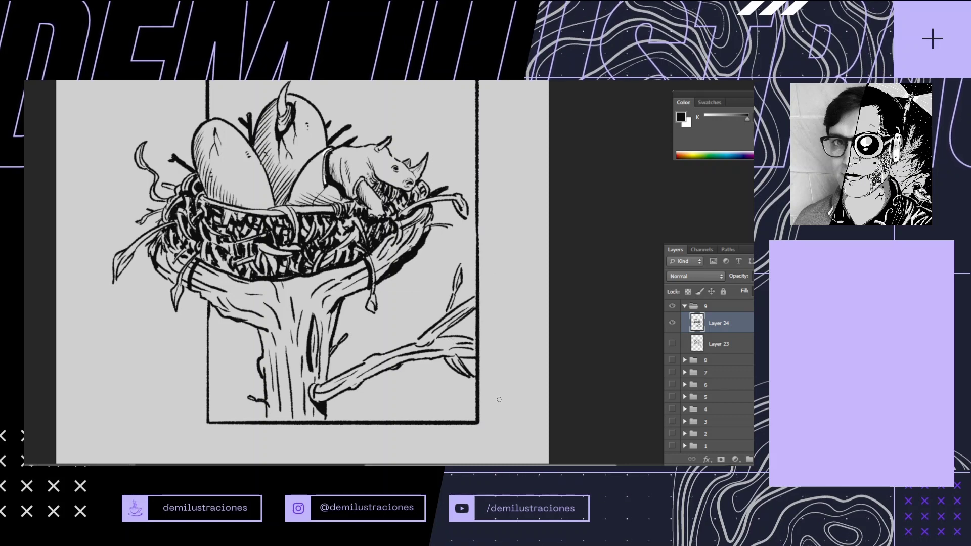
scroll(499, 400, "down", 4)
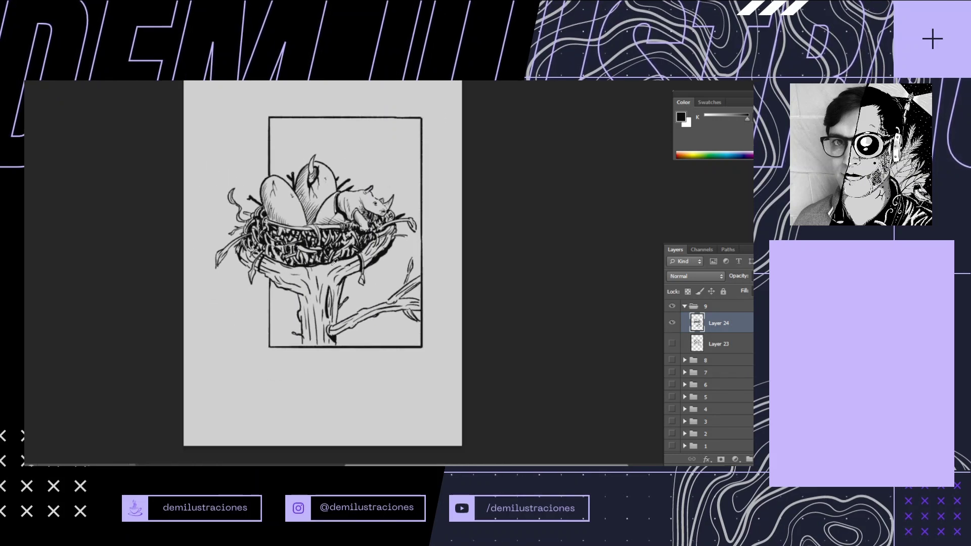
scroll(679, 445, "down", 3)
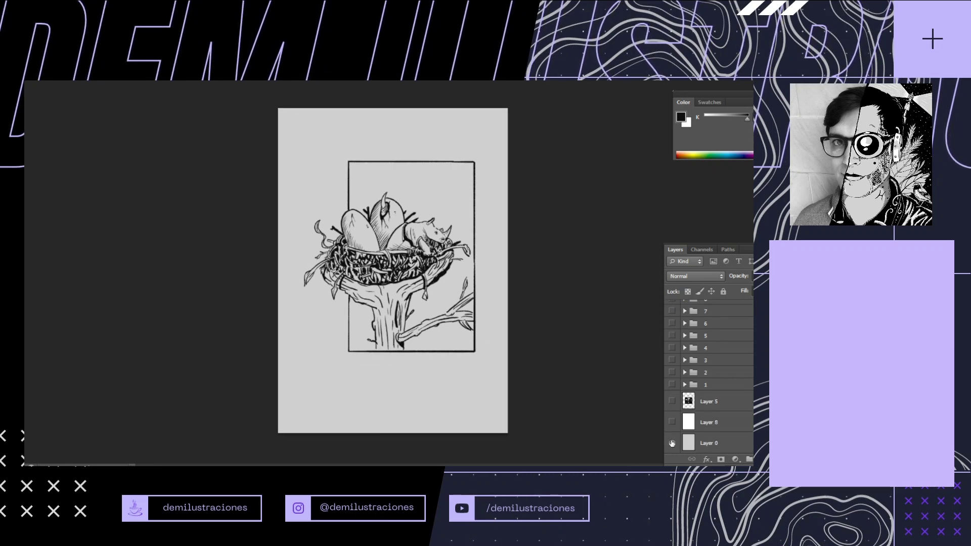
left_click(672, 443)
left_click(672, 422)
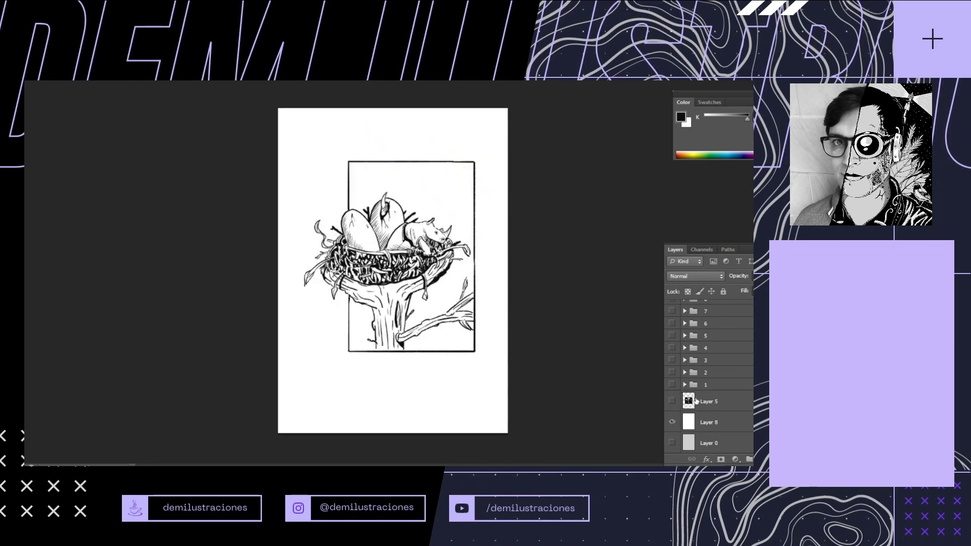
scroll(724, 324, "up", 3)
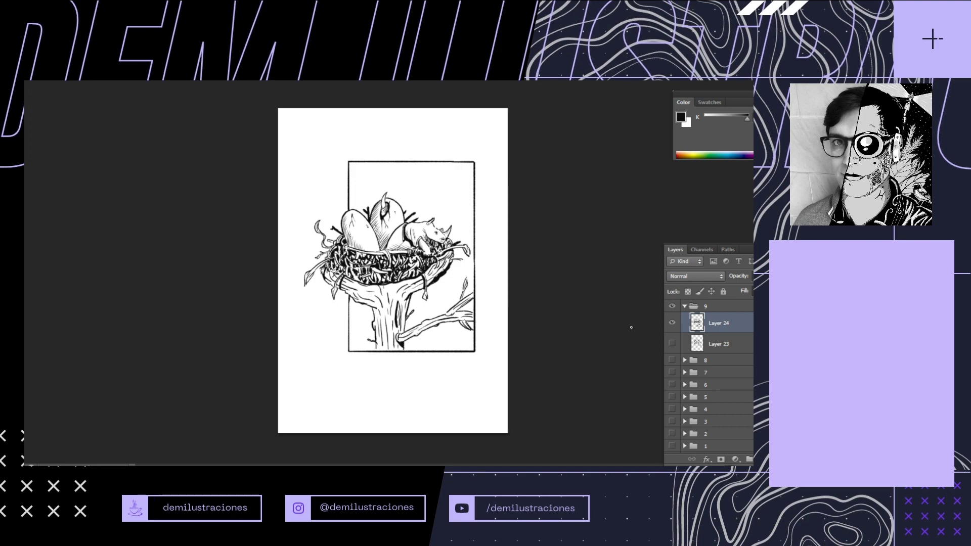
Fill the area between the tree's lower branch and the frame's bottom edge with solid black, brushing over the leftover gaps
scroll(474, 340, "up", 5)
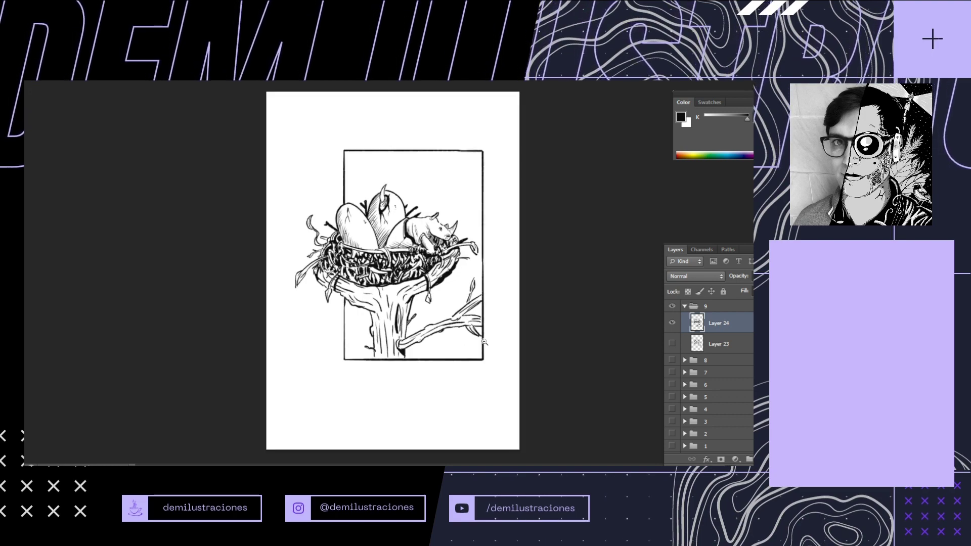
scroll(405, 339, "up", 3)
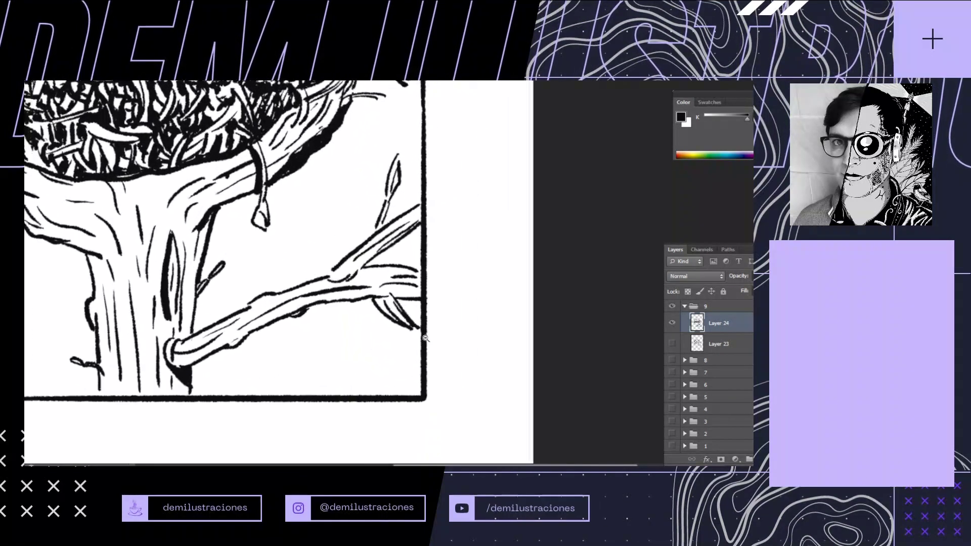
mouse_move(399, 302)
left_mouse_down()
mouse_move(421, 323)
mouse_move(414, 301)
mouse_move(432, 339)
mouse_move(391, 325)
mouse_move(367, 299)
mouse_move(290, 319)
left_mouse_up()
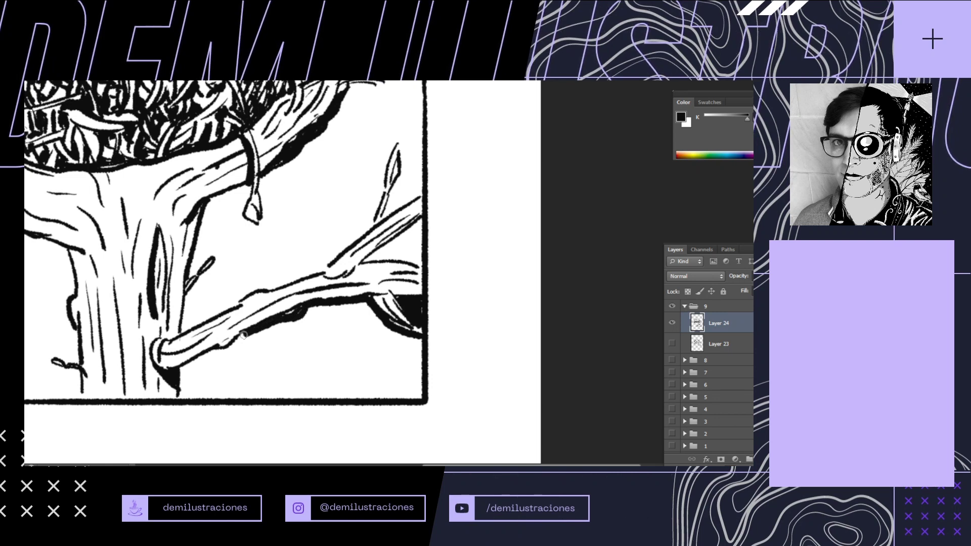
mouse_move(231, 349)
left_mouse_down()
mouse_move(186, 365)
mouse_move(179, 398)
mouse_move(235, 398)
left_mouse_up()
mouse_move(318, 396)
left_mouse_down()
mouse_move(416, 398)
mouse_move(421, 344)
mouse_move(430, 346)
left_mouse_up()
left_click(388, 359)
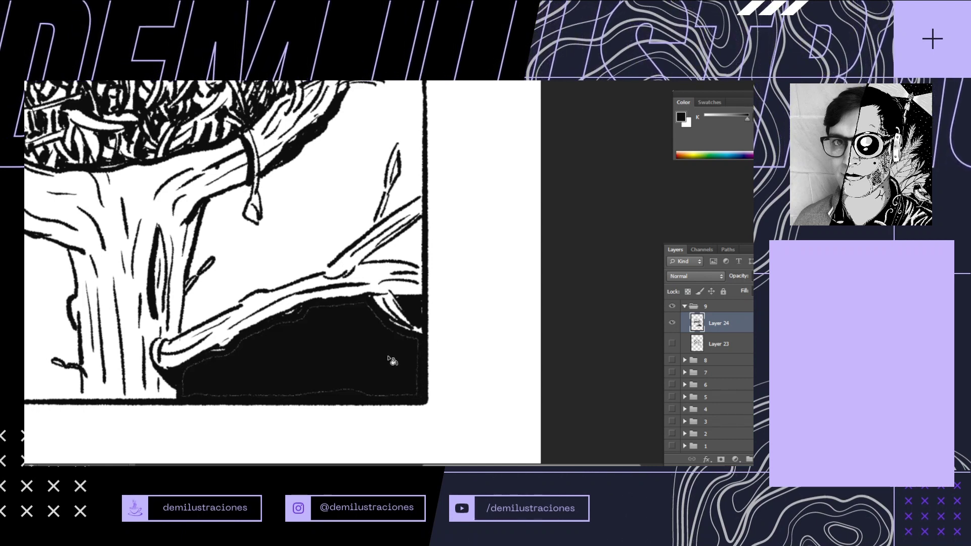
key("b")
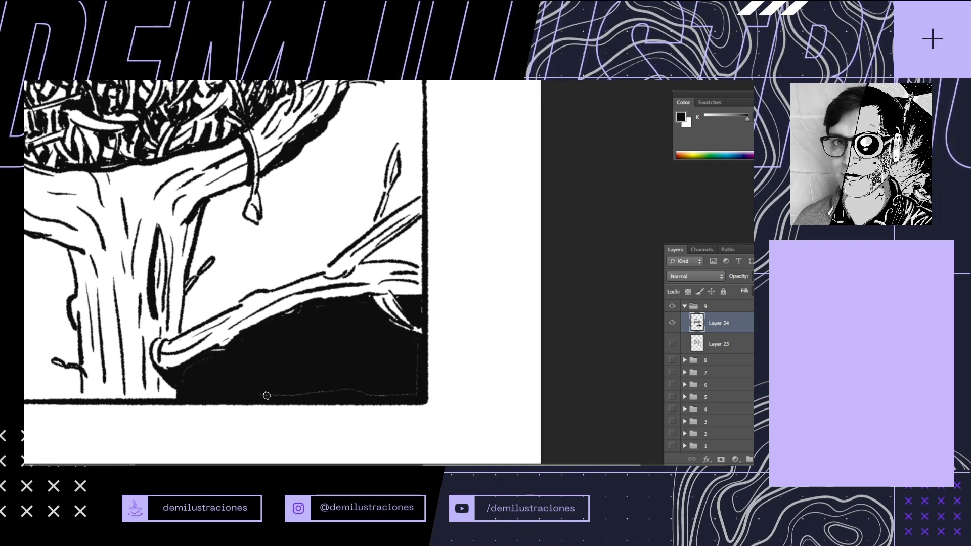
mouse_move(266, 395)
left_mouse_down()
mouse_move(413, 396)
mouse_move(417, 342)
mouse_move(355, 393)
left_mouse_up()
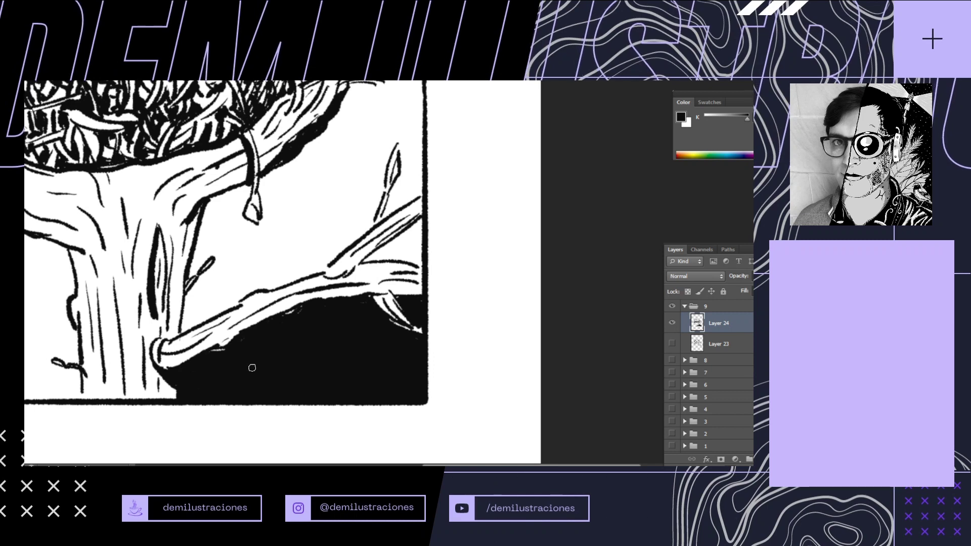
Fill the triangular gap between the forked branches and the frame's right edge with solid black
left_click_drag(405, 306, 346, 379)
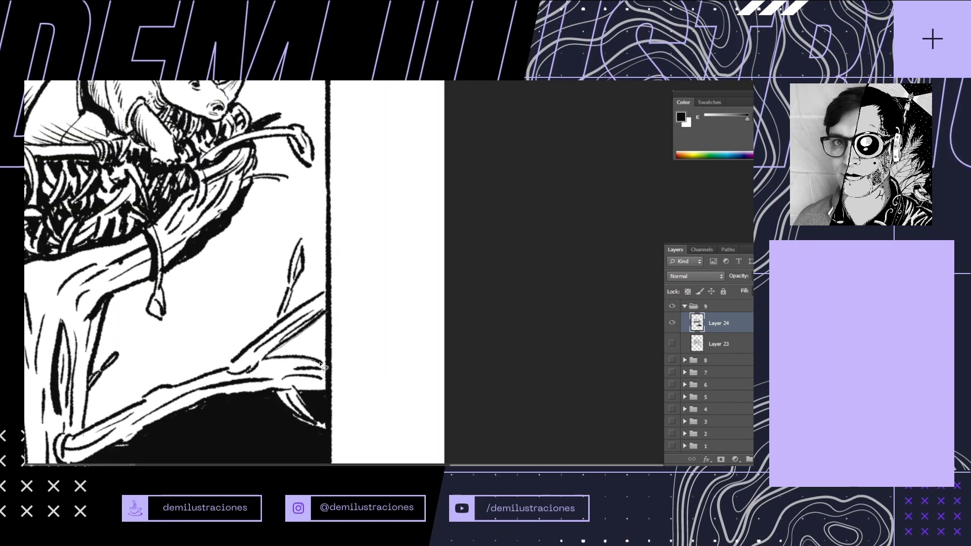
left_click_drag(321, 364, 328, 343)
key("alt+BackSpace")
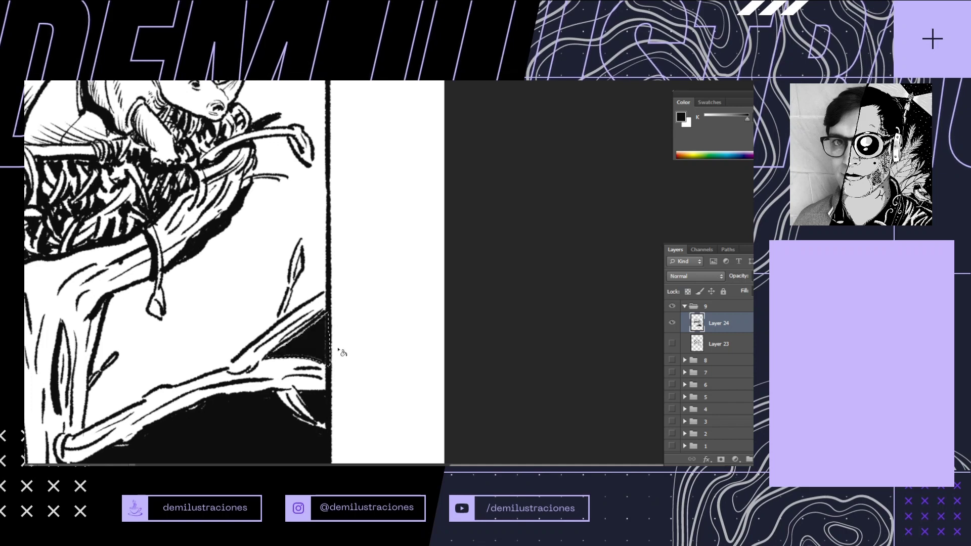
key("b")
left_click_drag(324, 315, 282, 347)
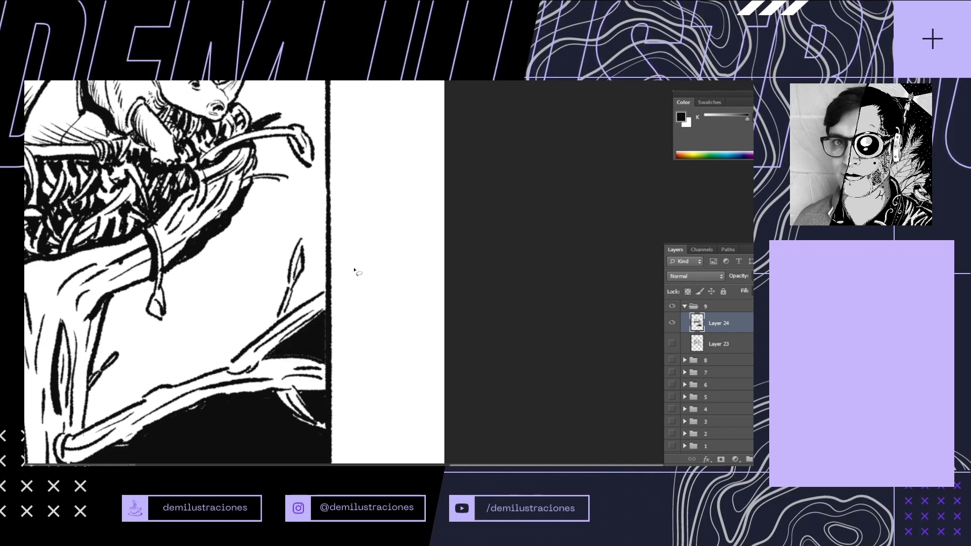
Select the background between the nest, the lower branch and the frame's right edge, fill it black and brush over the leftover gaps
mouse_move(354, 270)
left_mouse_down()
mouse_move(369, 318)
mouse_move(318, 353)
left_mouse_up()
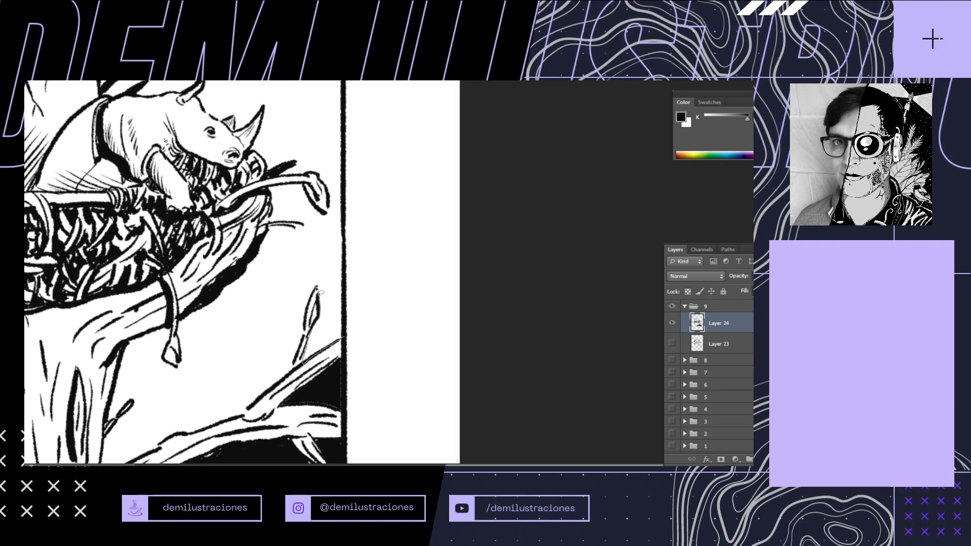
mouse_move(305, 326)
left_mouse_down()
mouse_move(291, 368)
mouse_move(244, 413)
mouse_move(186, 436)
left_mouse_up()
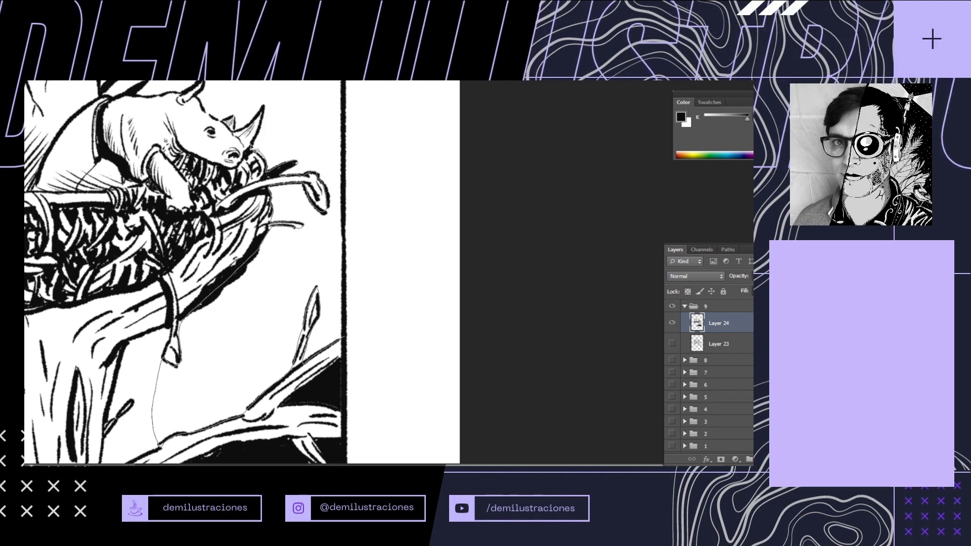
mouse_move(290, 108)
left_mouse_down()
mouse_move(326, 104)
mouse_move(344, 124)
mouse_move(343, 334)
left_mouse_up()
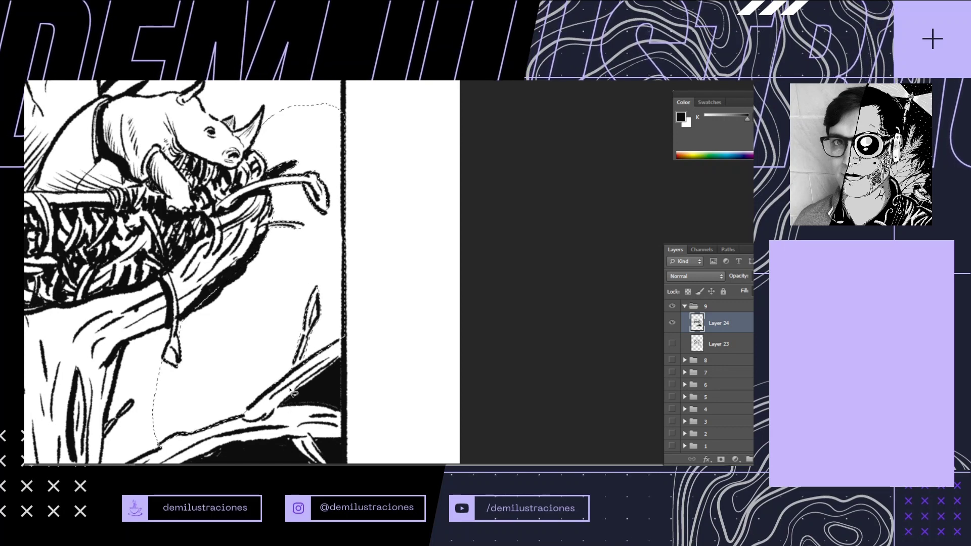
key("alt+BackSpace")
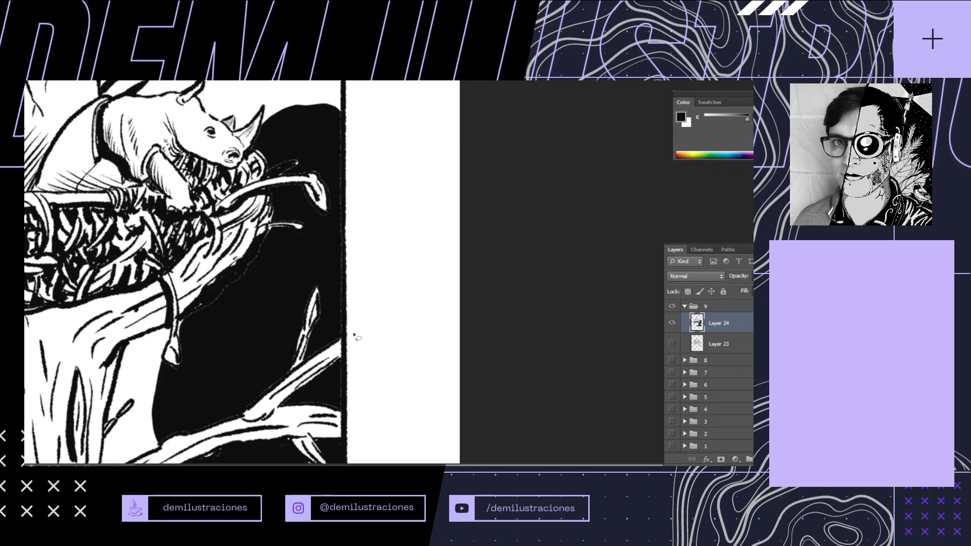
left_click_drag(354, 341, 383, 342)
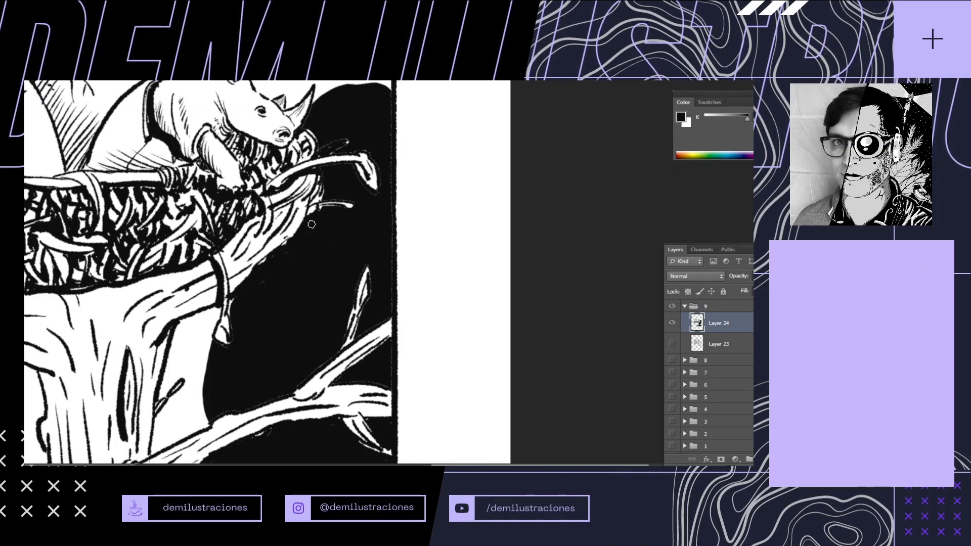
mouse_move(333, 149)
left_mouse_down()
mouse_move(362, 132)
mouse_move(375, 199)
left_mouse_up()
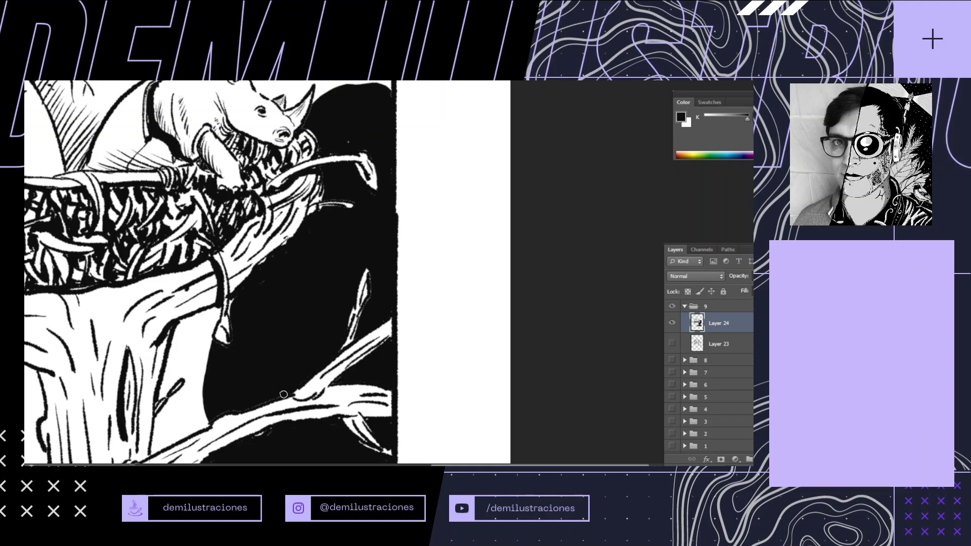
Add a new layer and place it directly below the inked Layer 24
left_click_drag(327, 364, 406, 269)
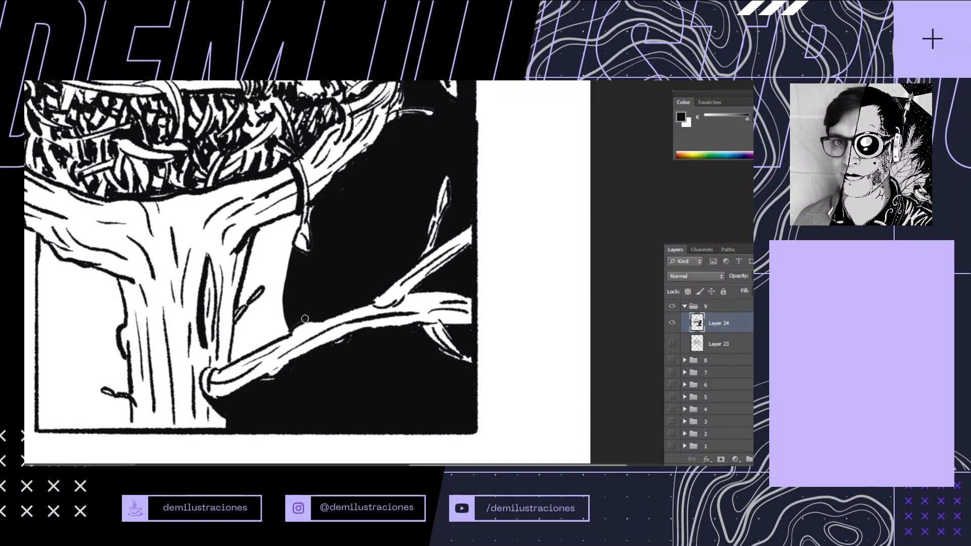
left_click(764, 460)
left_click_drag(735, 329, 734, 350)
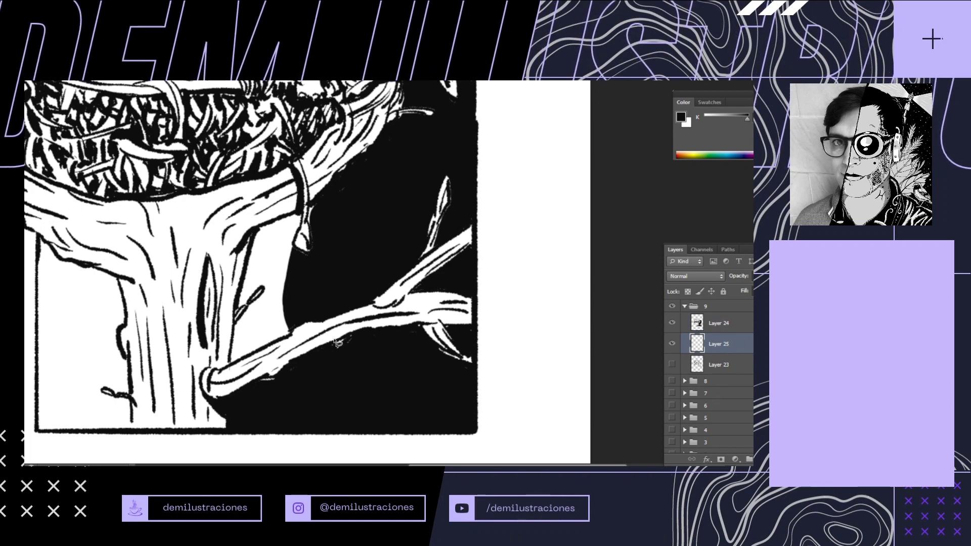
Select the remaining white gap between the trunk and the black background, keeping the small twig out, fill it black and deselect
left_click_drag(338, 343, 341, 357)
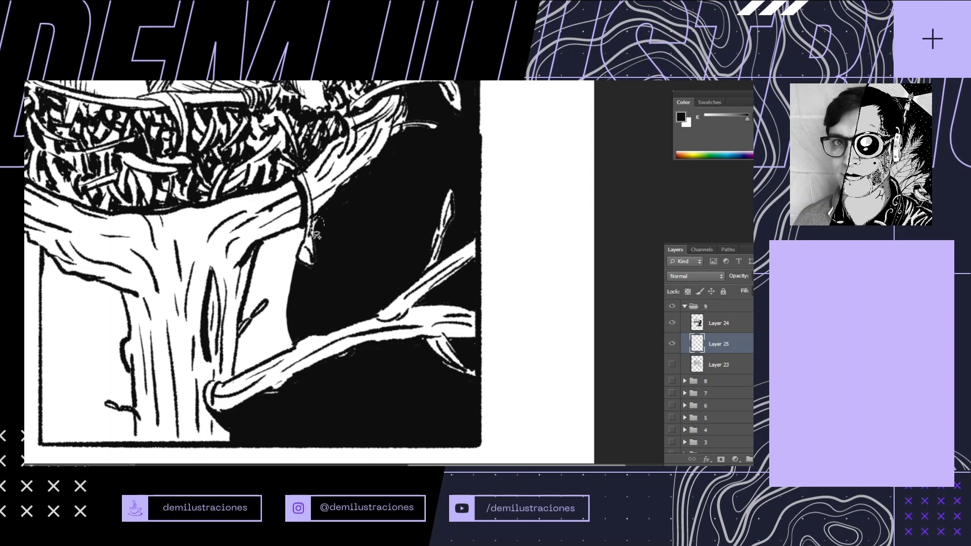
left_click_drag(308, 232, 302, 259)
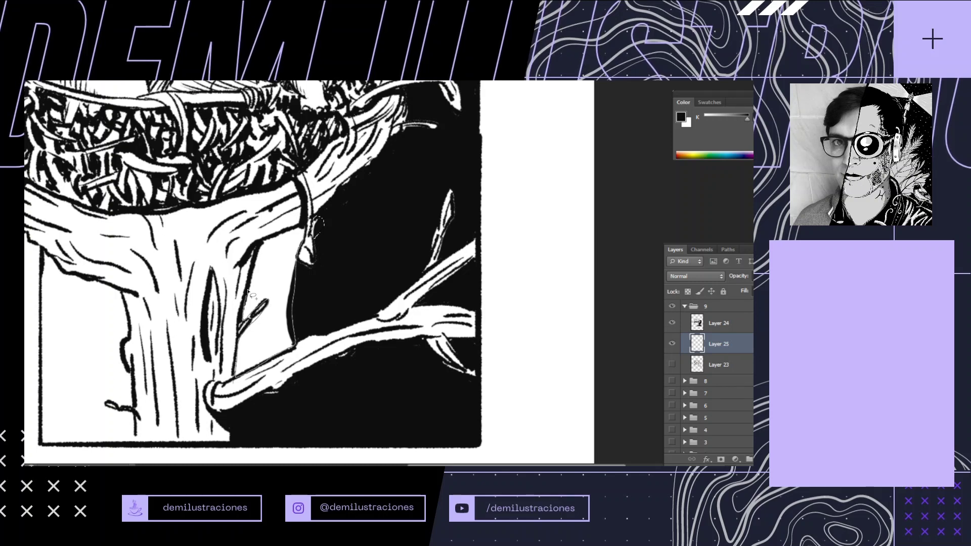
left_click_drag(286, 231, 304, 227)
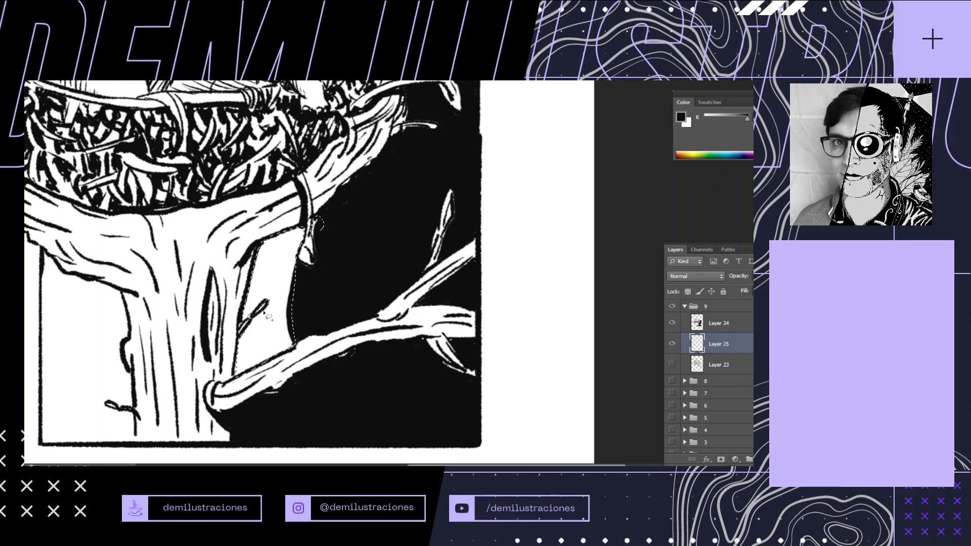
mouse_move(263, 314)
left_mouse_down()
mouse_move(253, 316)
mouse_move(259, 333)
mouse_move(267, 327)
left_mouse_up()
key("alt+BackSpace")
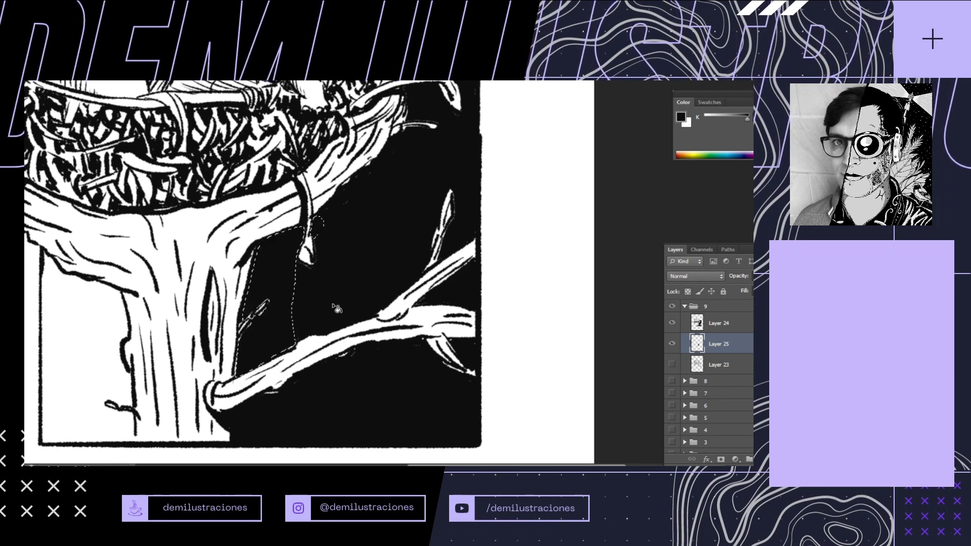
key("ctrl+d")
Select the background between the trunk's left side and the frame, keeping the small twig out, fill it black and deselect
key("l")
left_click_drag(306, 360, 402, 330)
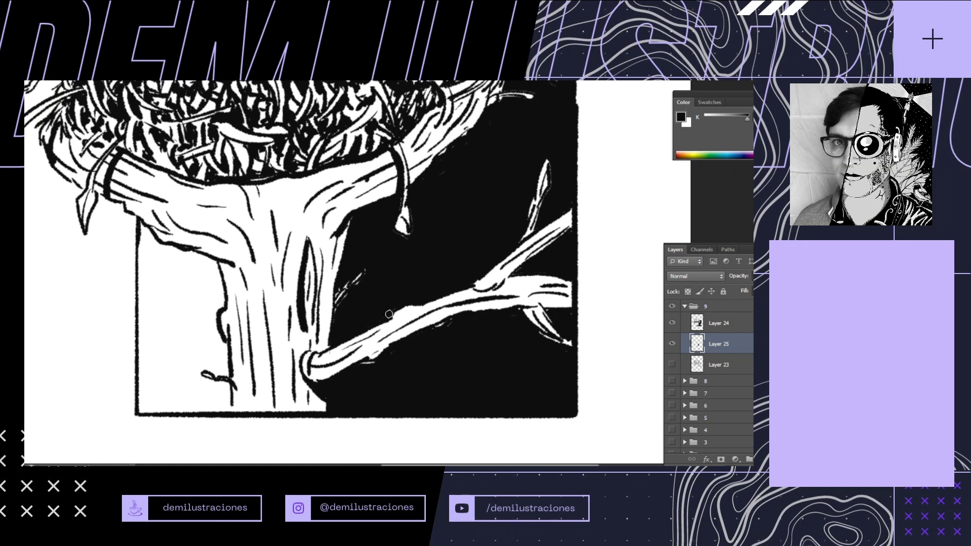
left_click_drag(411, 312, 459, 317)
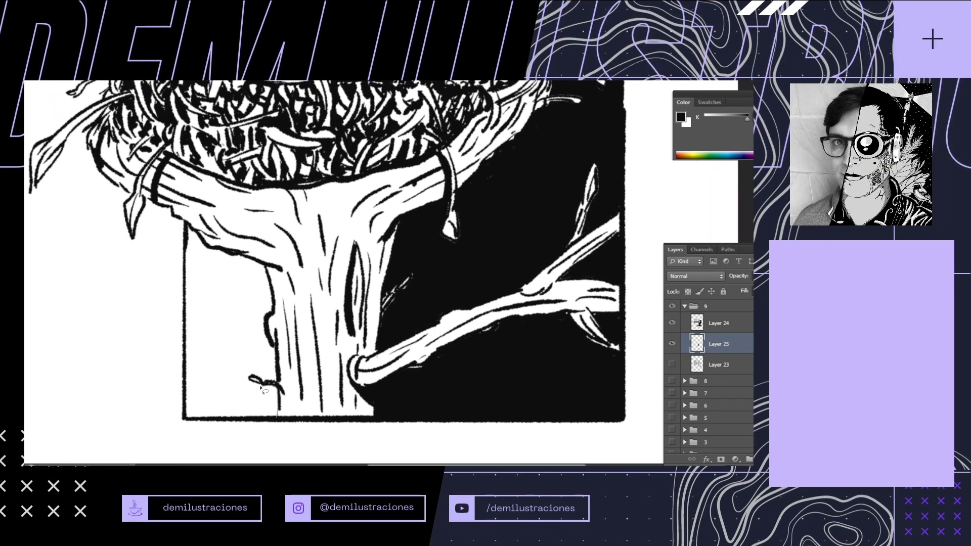
left_click_drag(249, 381, 259, 378)
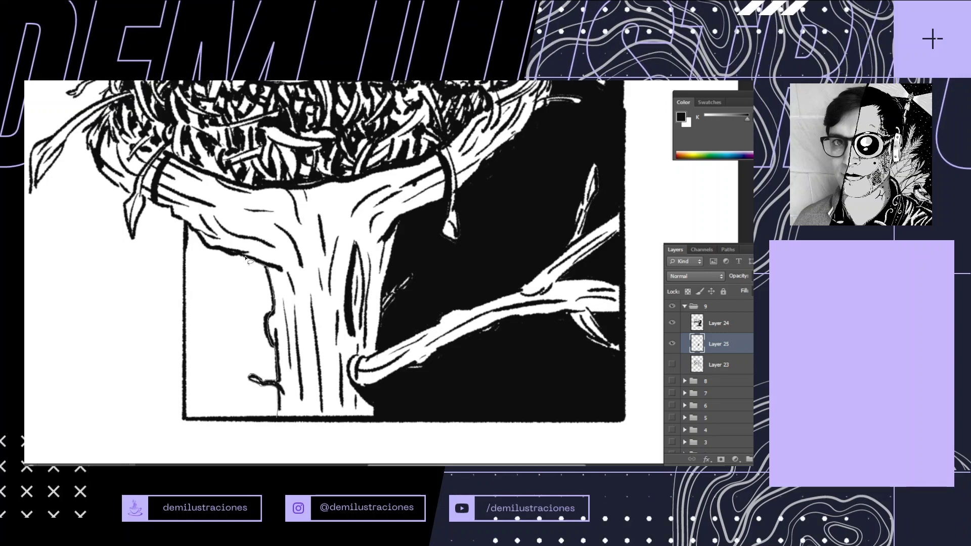
left_click_drag(245, 256, 192, 227)
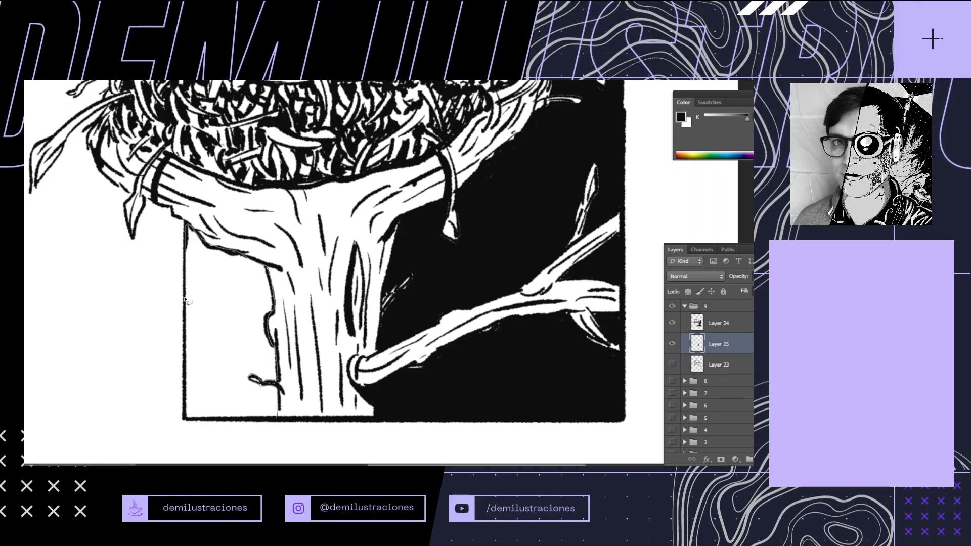
mouse_move(185, 359)
left_mouse_down()
mouse_move(188, 412)
mouse_move(276, 417)
left_mouse_up()
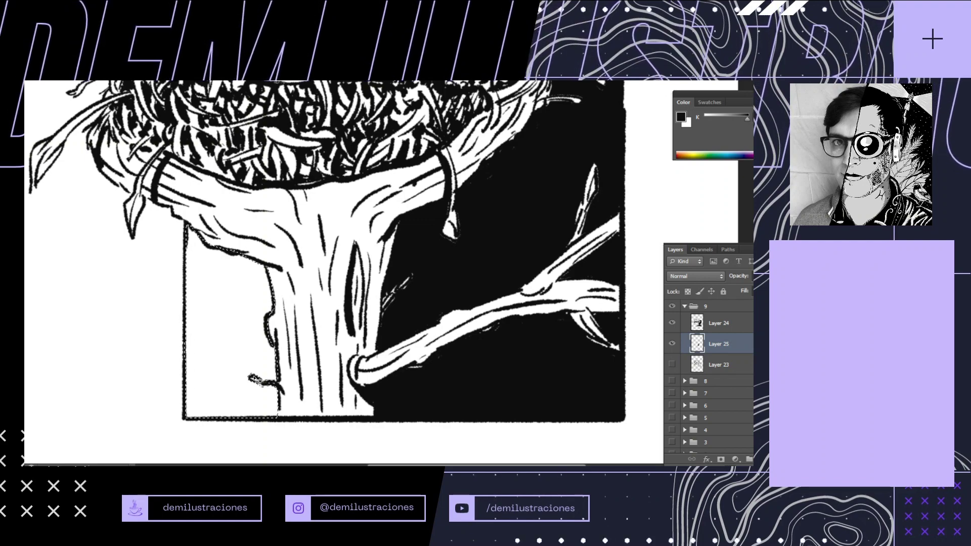
key("alt+BackSpace")
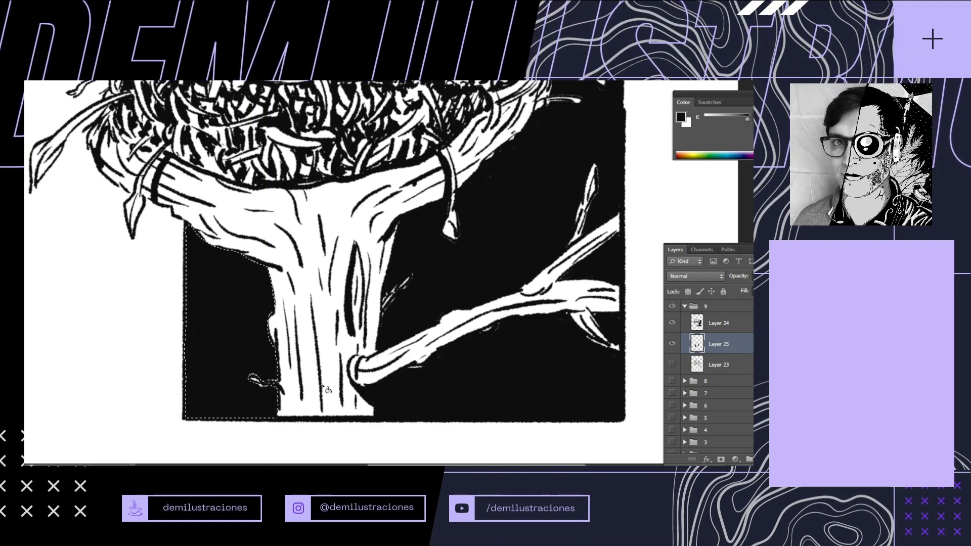
scroll(387, 377, "down", 8)
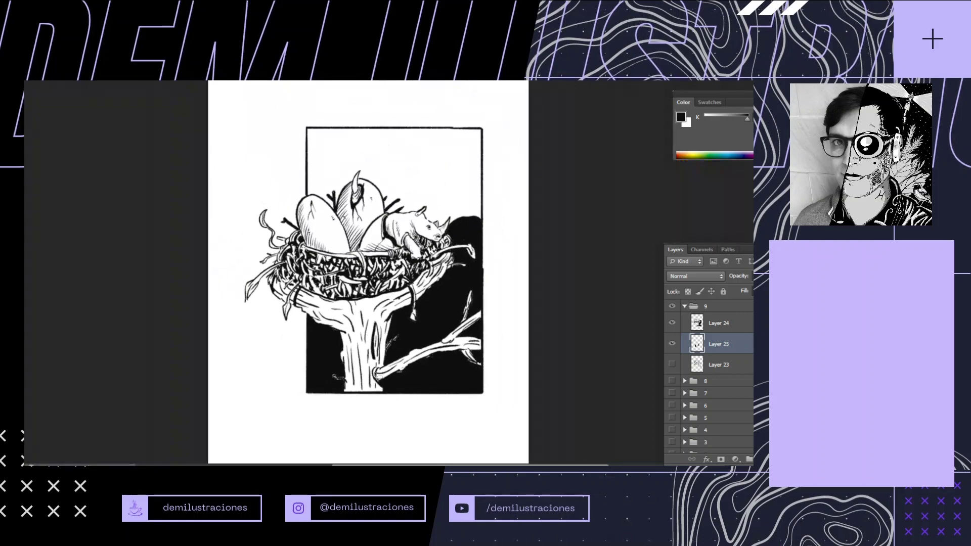
Start a lasso selection of the empty upper background along the frame's right edge, part of its upper edge and the rhino's head
left_click_drag(456, 312, 435, 334)
scroll(382, 350, "up", 8)
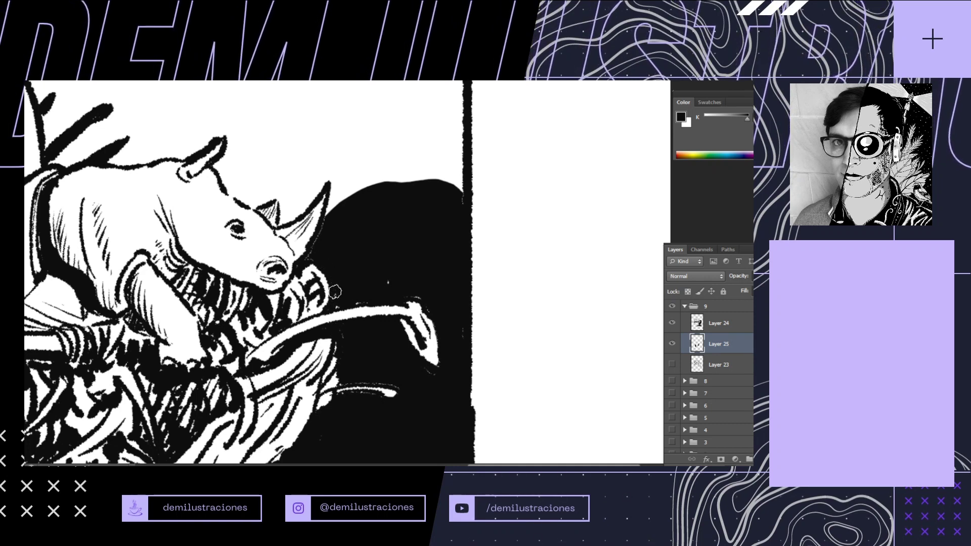
left_click_drag(406, 231, 401, 289)
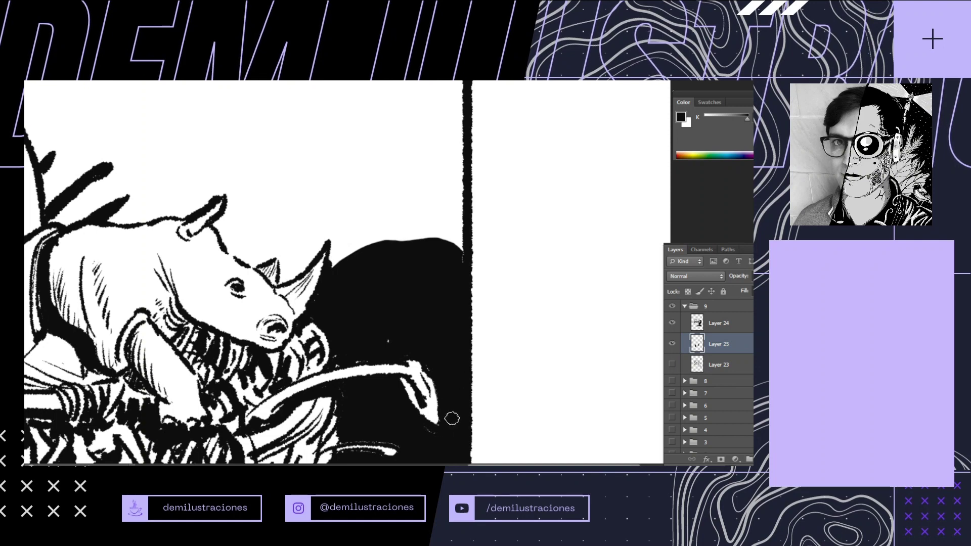
key("l")
left_click_drag(429, 299, 455, 393)
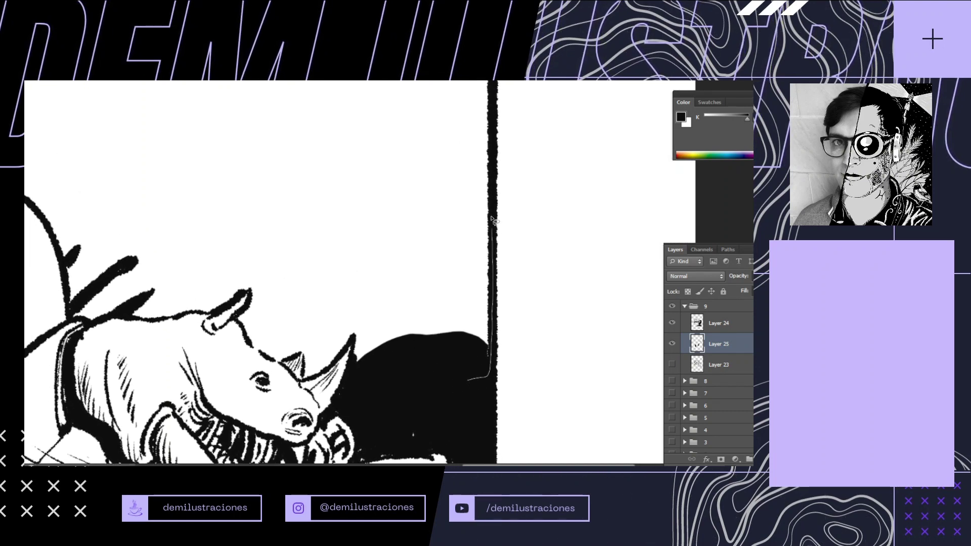
mouse_move(374, 134)
left_mouse_down()
mouse_move(266, 173)
mouse_move(264, 265)
mouse_move(235, 316)
mouse_move(276, 362)
left_mouse_up()
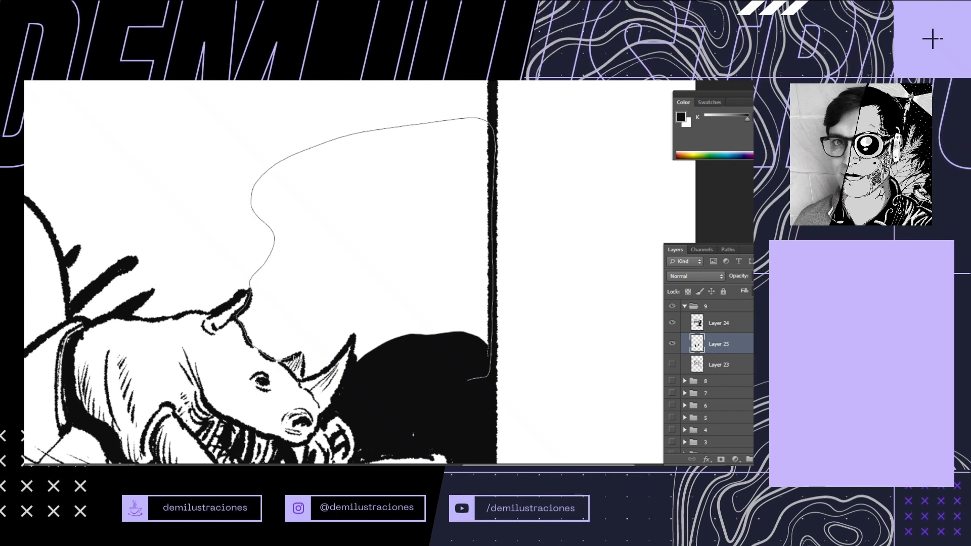
mouse_move(344, 352)
left_mouse_down()
mouse_move(352, 370)
mouse_move(470, 379)
left_mouse_up()
left_click_drag(384, 213, 436, 384)
mouse_move(544, 319)
left_mouse_down()
mouse_move(550, 201)
mouse_move(545, 136)
mouse_move(530, 120)
left_mouse_up()
mouse_move(152, 120)
left_mouse_down()
mouse_move(88, 117)
mouse_move(70, 165)
mouse_move(108, 358)
left_mouse_up()
mouse_move(309, 365)
left_mouse_down()
mouse_move(582, 249)
mouse_move(583, 260)
left_mouse_up()
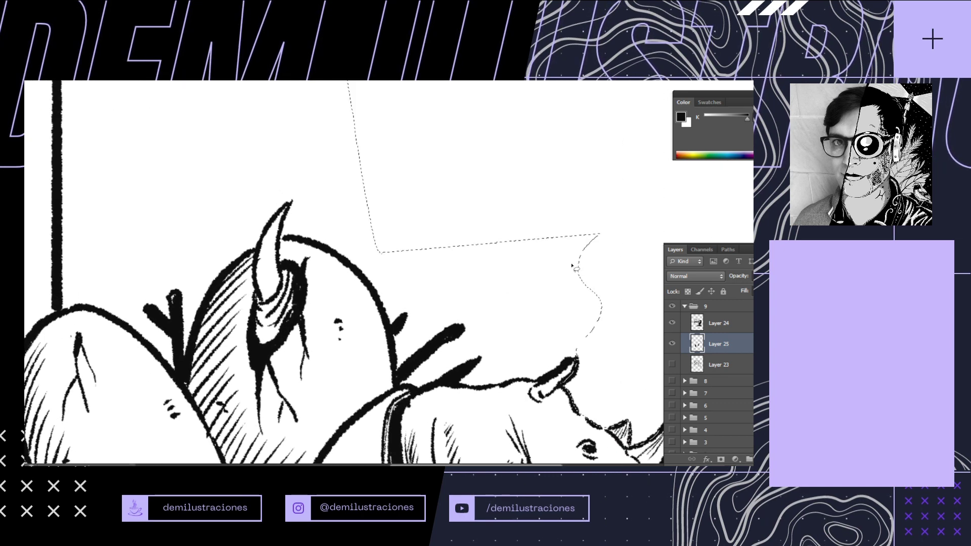
Extend the selection along the frame's remaining edges, the eggs and the rhino's back, fill it black and deselect
left_click_drag(399, 169, 418, 306)
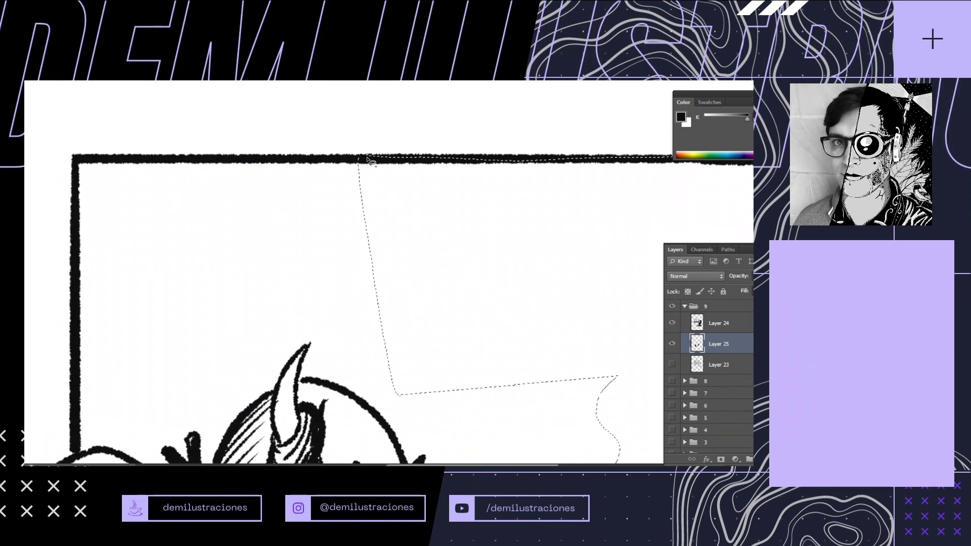
mouse_move(363, 160)
left_mouse_down()
mouse_move(77, 157)
mouse_move(77, 440)
mouse_move(165, 368)
mouse_move(364, 340)
mouse_move(426, 350)
mouse_move(423, 145)
left_mouse_up()
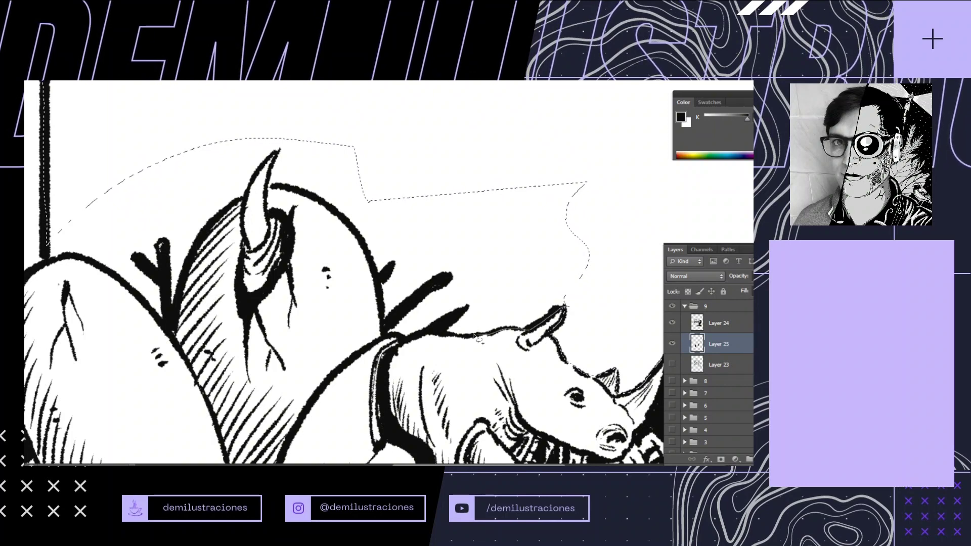
mouse_move(474, 335)
left_mouse_down()
mouse_move(417, 335)
mouse_move(381, 294)
mouse_move(361, 239)
mouse_move(303, 195)
mouse_move(274, 188)
mouse_move(276, 167)
left_mouse_up()
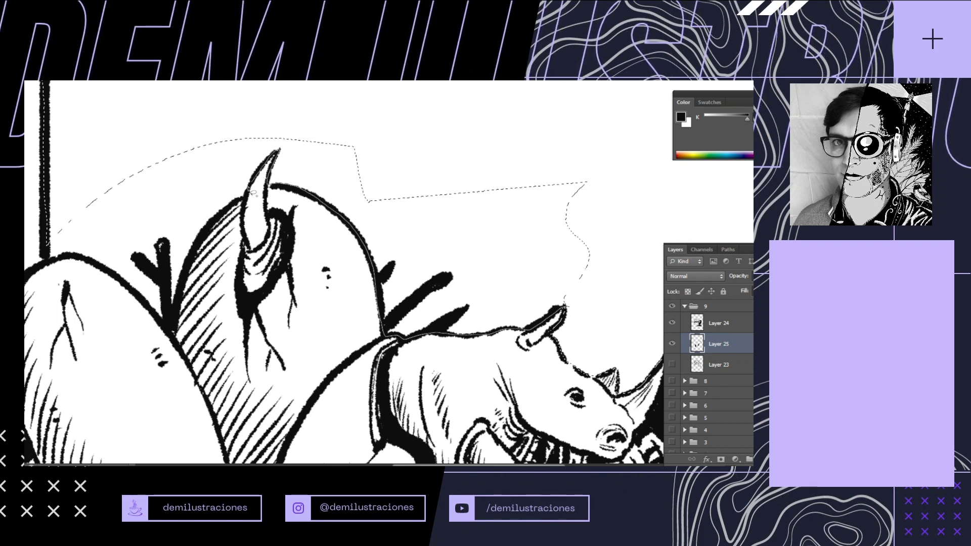
mouse_move(221, 216)
left_mouse_down()
mouse_move(188, 266)
mouse_move(173, 330)
mouse_move(110, 274)
mouse_move(51, 258)
mouse_move(44, 213)
mouse_move(180, 115)
mouse_move(465, 106)
left_mouse_up()
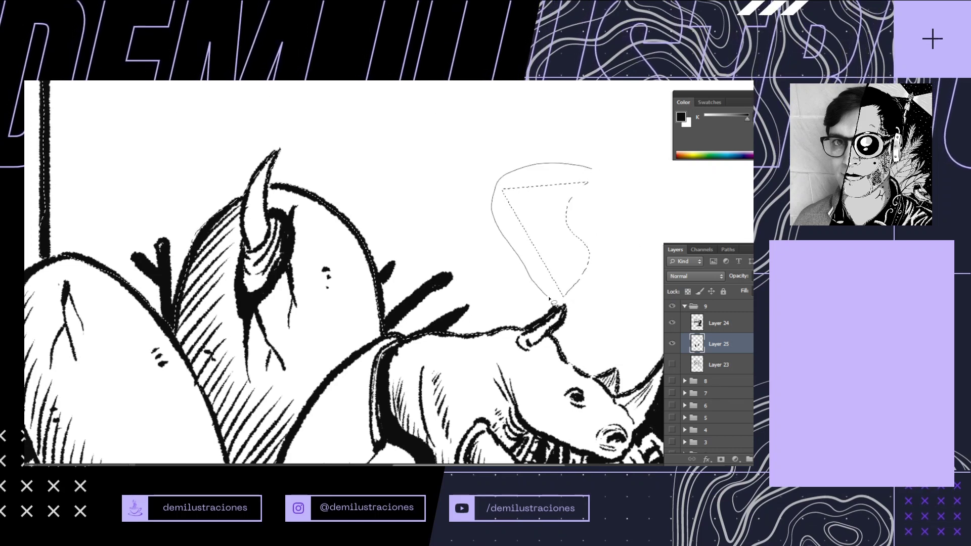
left_click_drag(554, 303, 546, 303)
scroll(545, 301, "down", 3)
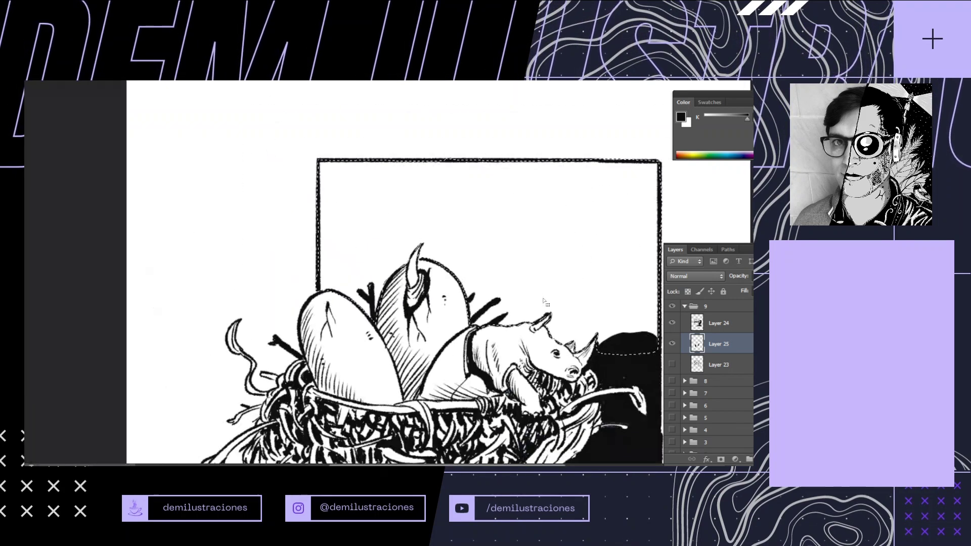
key("alt+BackSpace")
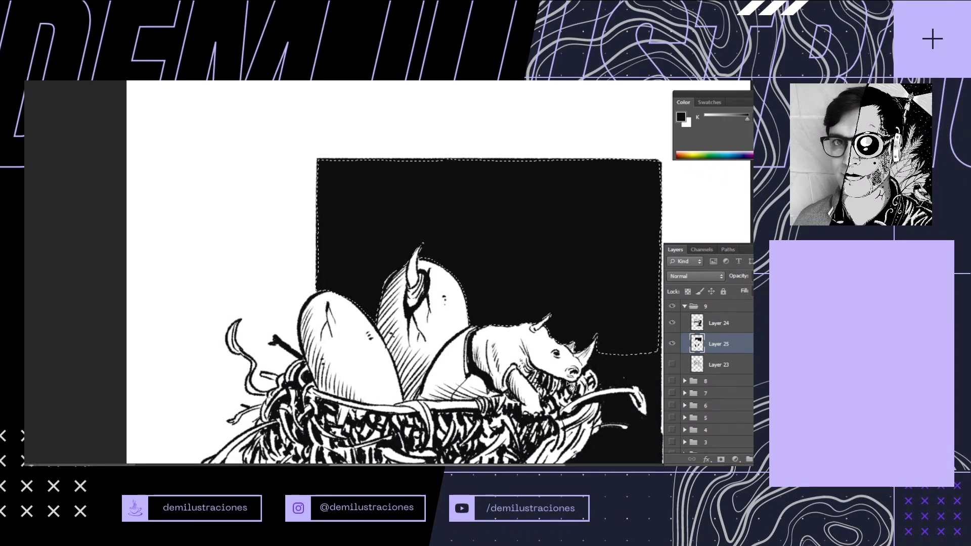
scroll(533, 401, "down", 4)
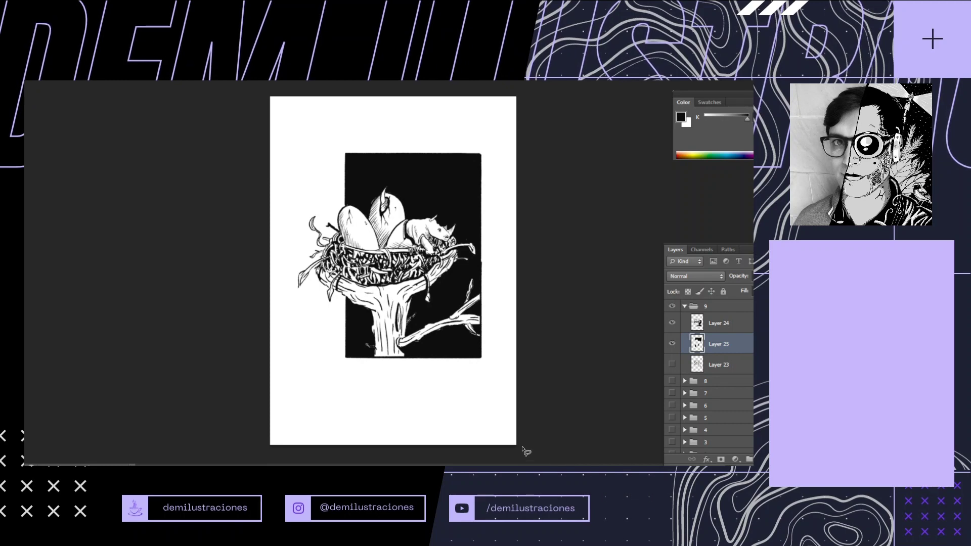
Brush the small twigs on both sides of the trunk in white on Layer 24
scroll(404, 358, "up", 5)
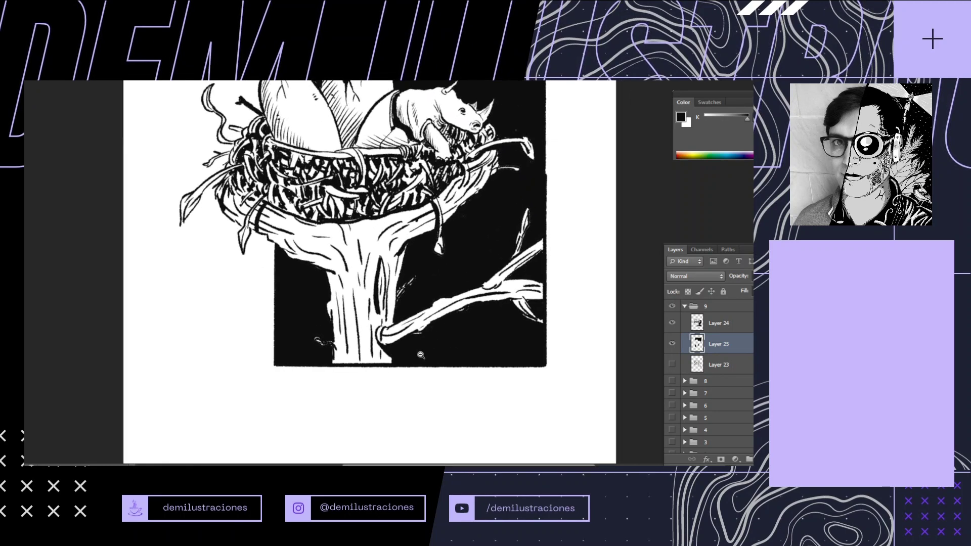
key("b")
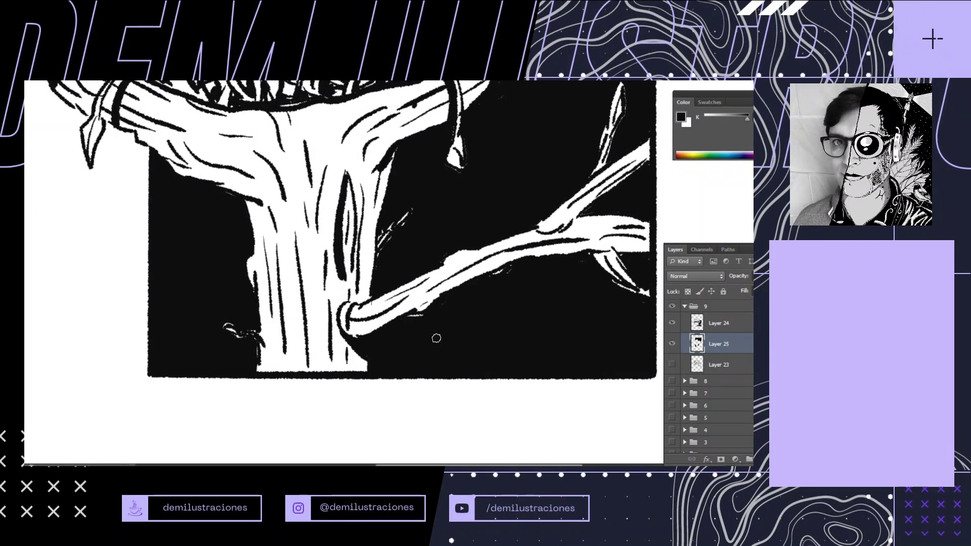
key("x")
left_click(744, 328)
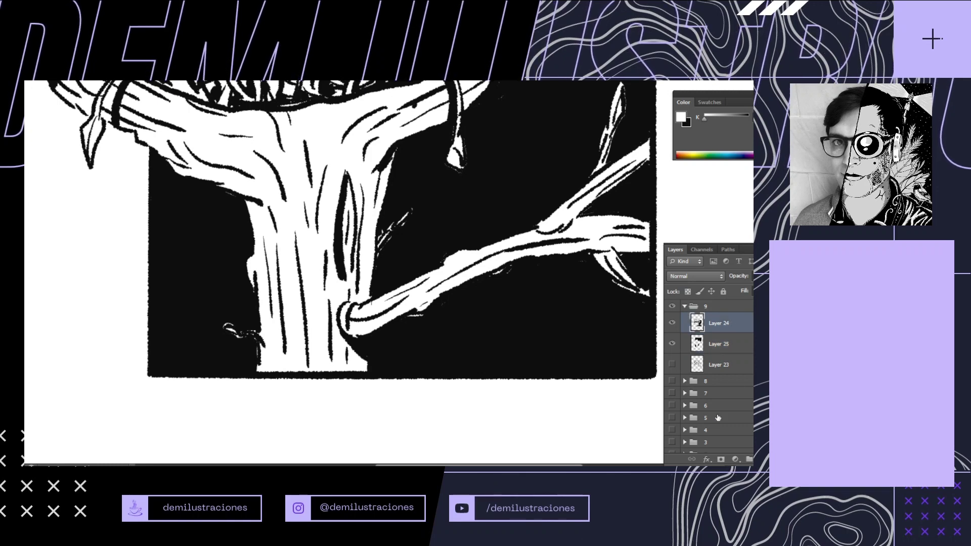
mouse_move(399, 225)
left_mouse_down()
mouse_move(361, 346)
mouse_move(376, 329)
left_mouse_up()
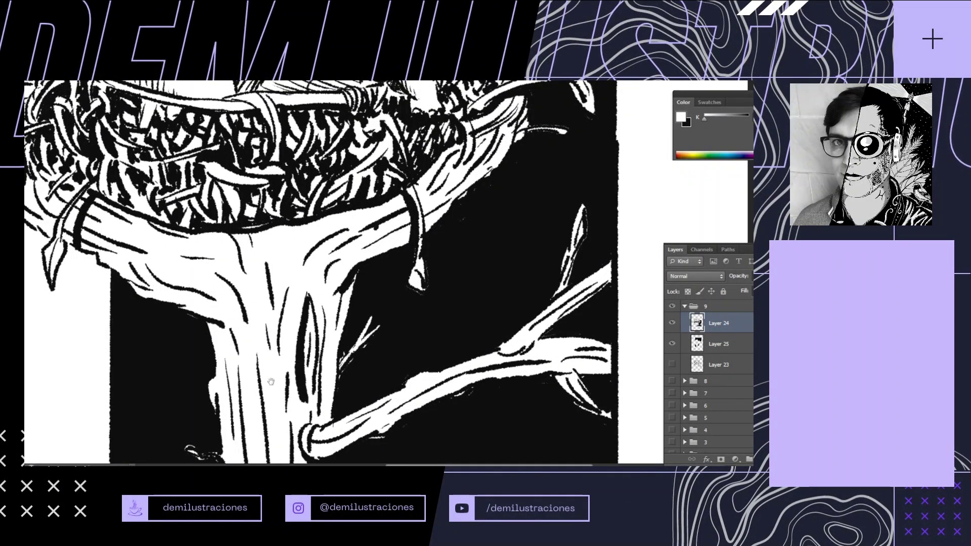
left_click_drag(271, 381, 270, 309)
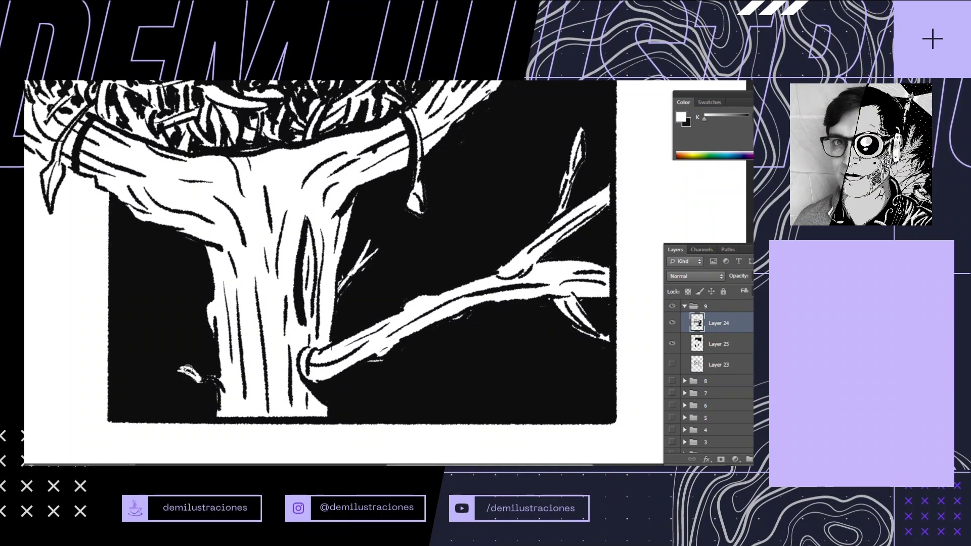
Brush black over the leftover white gaps around the outline of the hatching egg behind the rhino
left_click_drag(430, 109, 286, 354)
left_click_drag(375, 210, 360, 350)
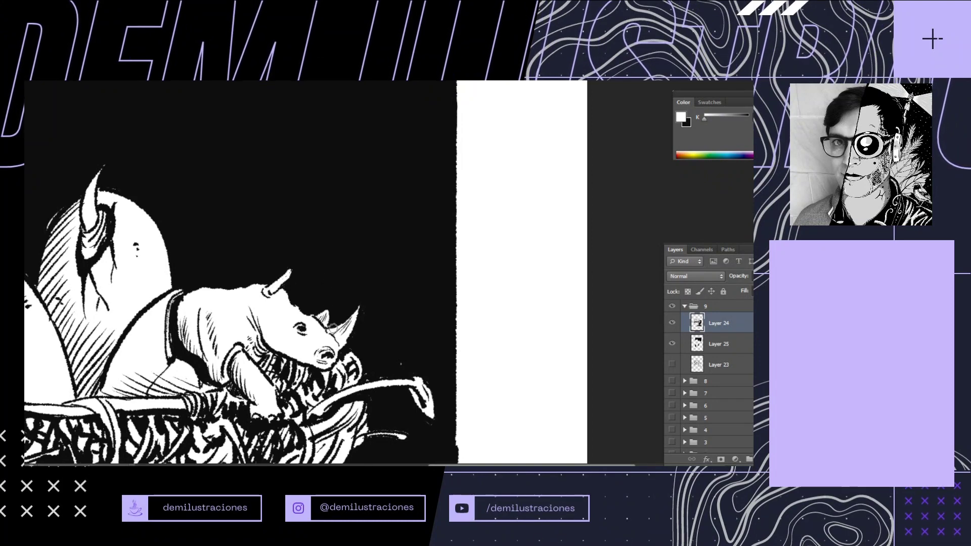
left_click_drag(258, 258, 370, 338)
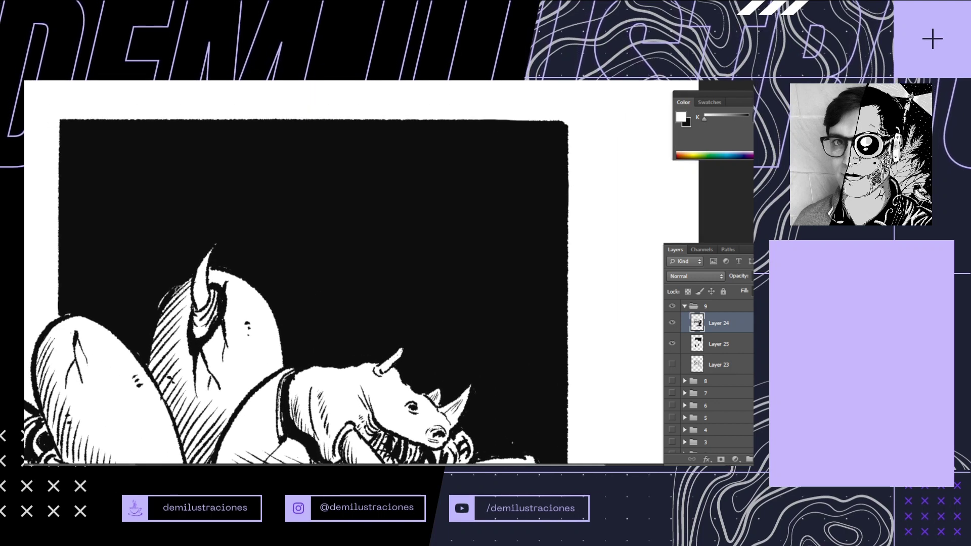
key("x")
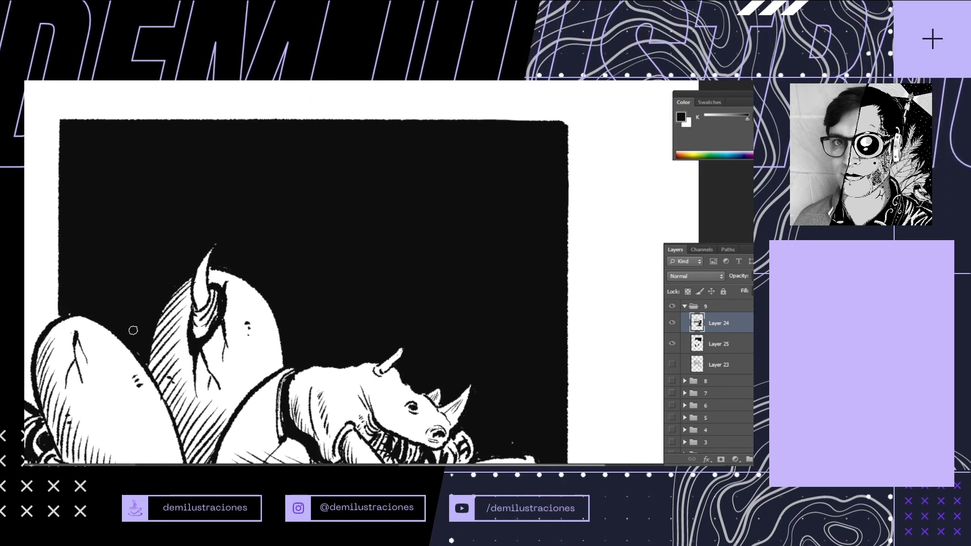
scroll(371, 349, "down", 3)
scroll(398, 379, "down", 4)
scroll(399, 379, "right", 1)
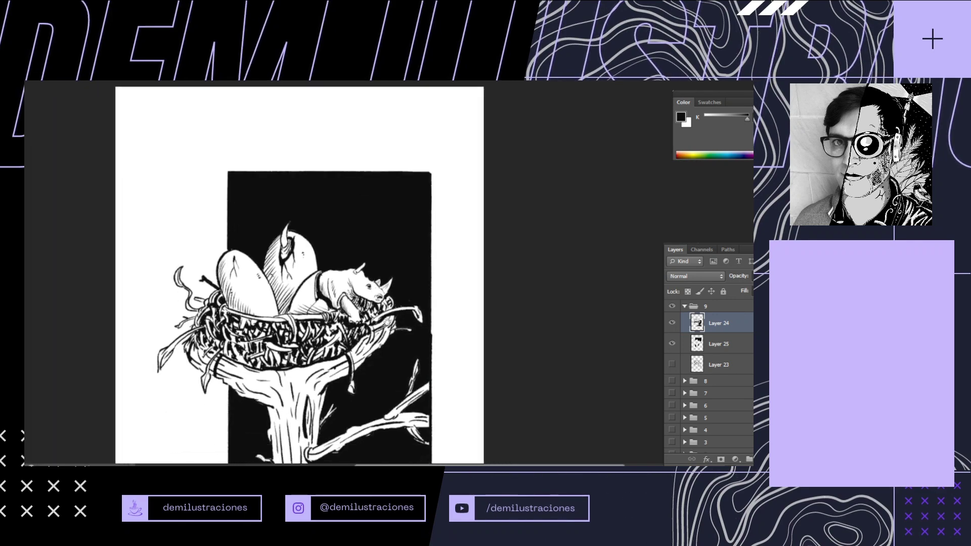
Brush black hatching strokes on the baby rhino's body, front leg and neck for shading
left_click_drag(373, 347, 400, 434)
key("x")
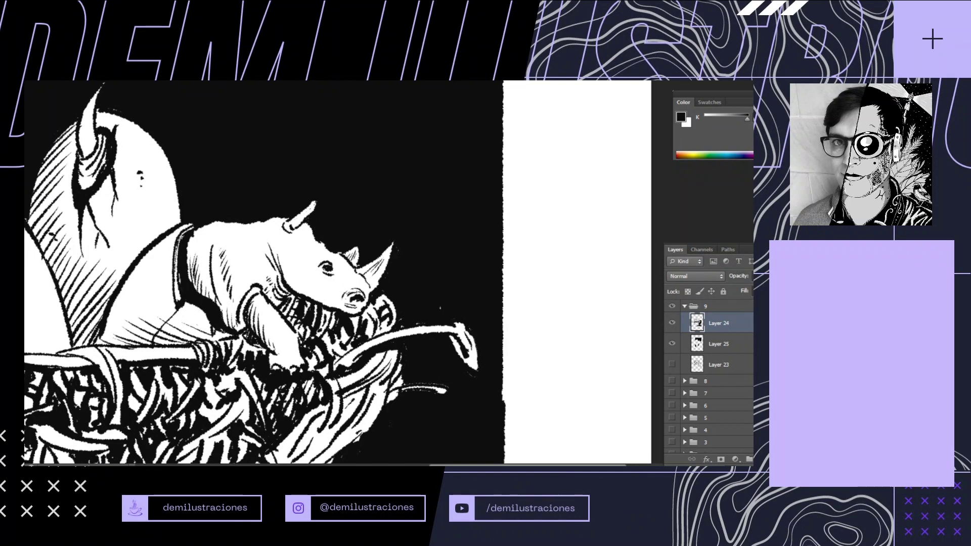
left_click_drag(197, 291, 193, 276)
mouse_move(201, 294)
left_mouse_down()
mouse_move(194, 260)
mouse_move(206, 273)
left_mouse_up()
mouse_move(227, 325)
left_mouse_down()
mouse_move(215, 294)
mouse_move(224, 305)
left_mouse_up()
left_click_drag(235, 326, 228, 288)
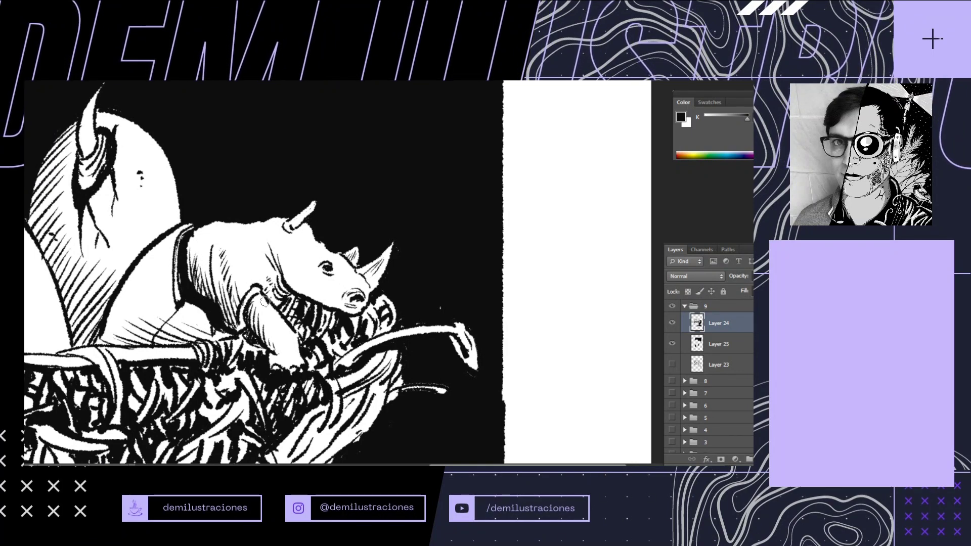
left_click_drag(273, 351, 263, 332)
mouse_move(277, 350)
left_mouse_down()
mouse_move(264, 319)
mouse_move(272, 326)
left_mouse_up()
mouse_move(285, 348)
left_mouse_down()
mouse_move(279, 330)
mouse_move(288, 362)
left_mouse_up()
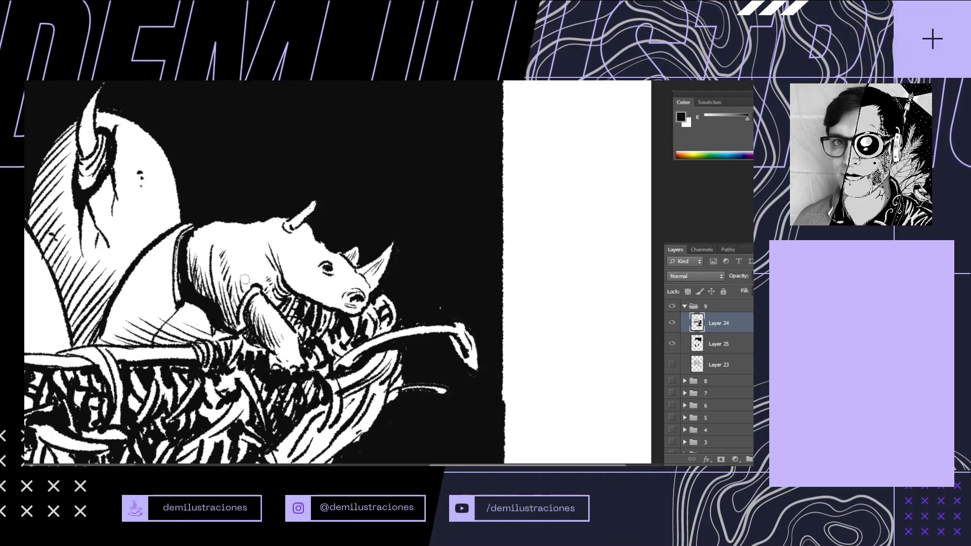
left_click_drag(253, 264, 278, 297)
left_click_drag(298, 256, 304, 282)
Hand-letter the signature "DEM" in black just below the frame's lower-right corner on Layer 24
left_click(401, 350, "alt")
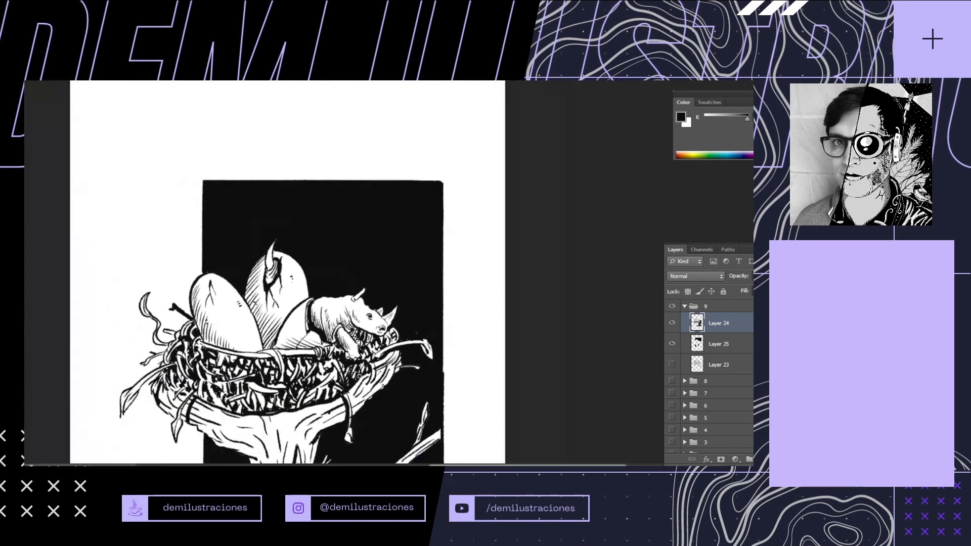
left_click(413, 332, "alt")
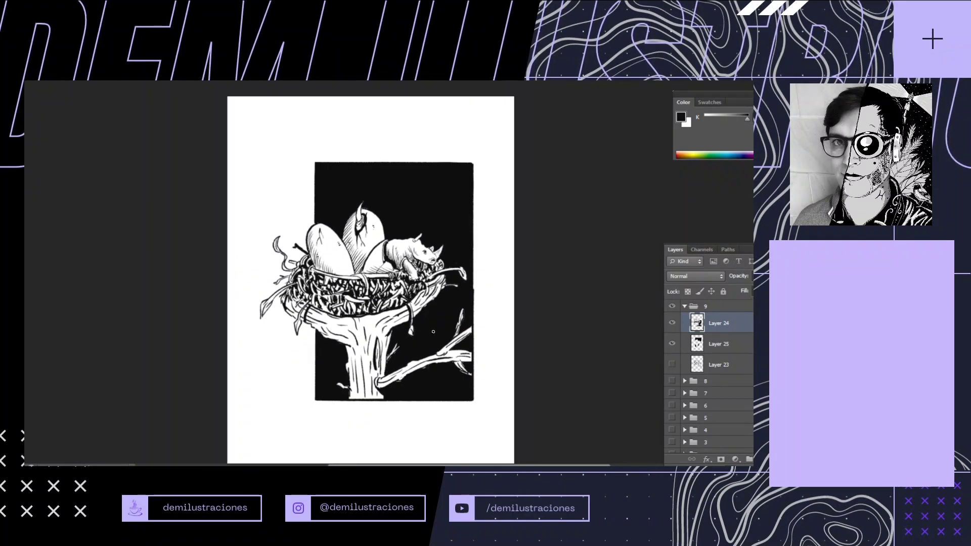
left_click(436, 381, "alt")
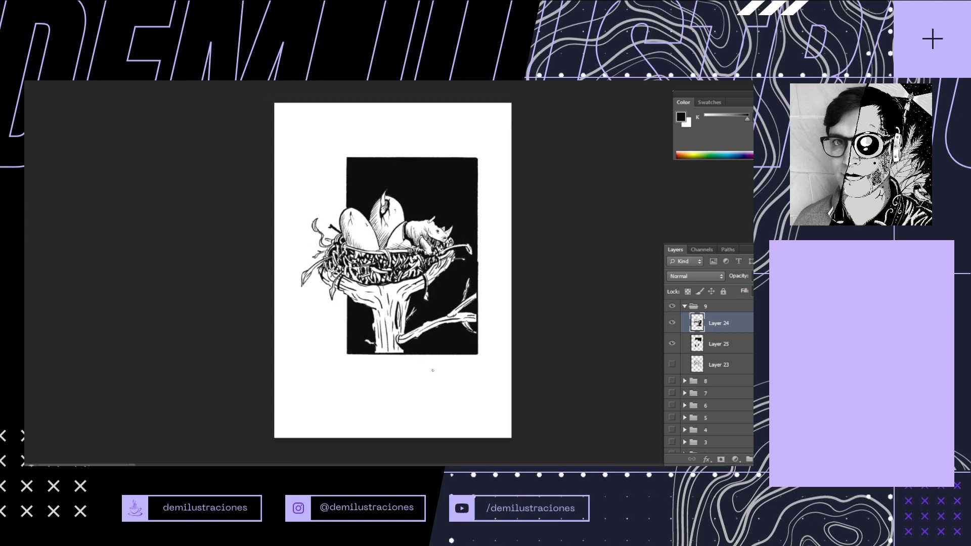
left_click(474, 403)
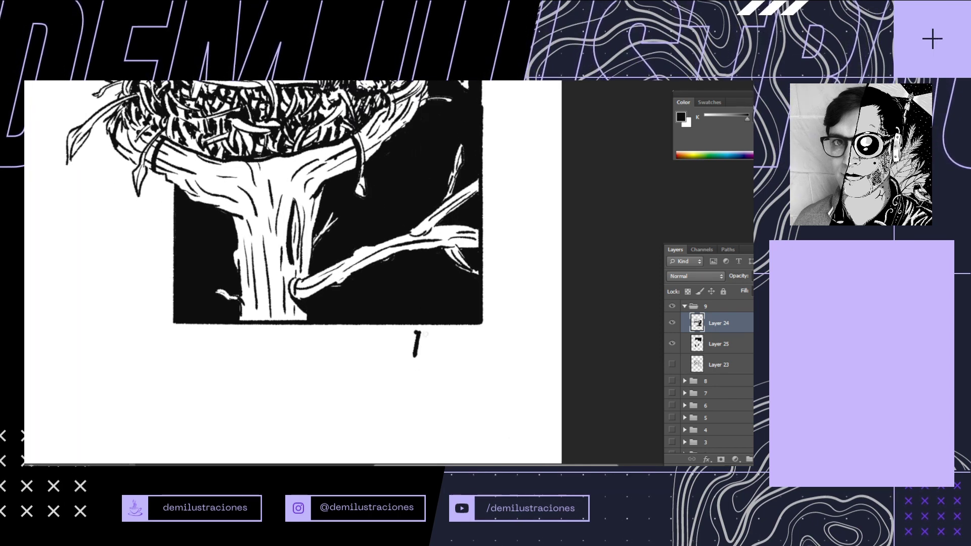
mouse_move(433, 332)
left_mouse_down()
mouse_move(444, 353)
mouse_move(443, 343)
left_mouse_up()
left_click_drag(435, 335, 446, 332)
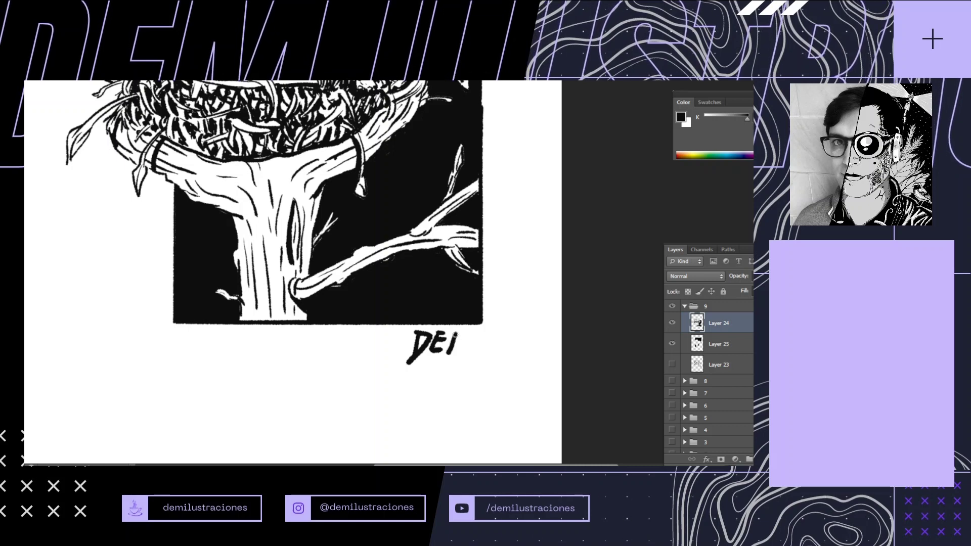
scroll(451, 359, "down", 3)
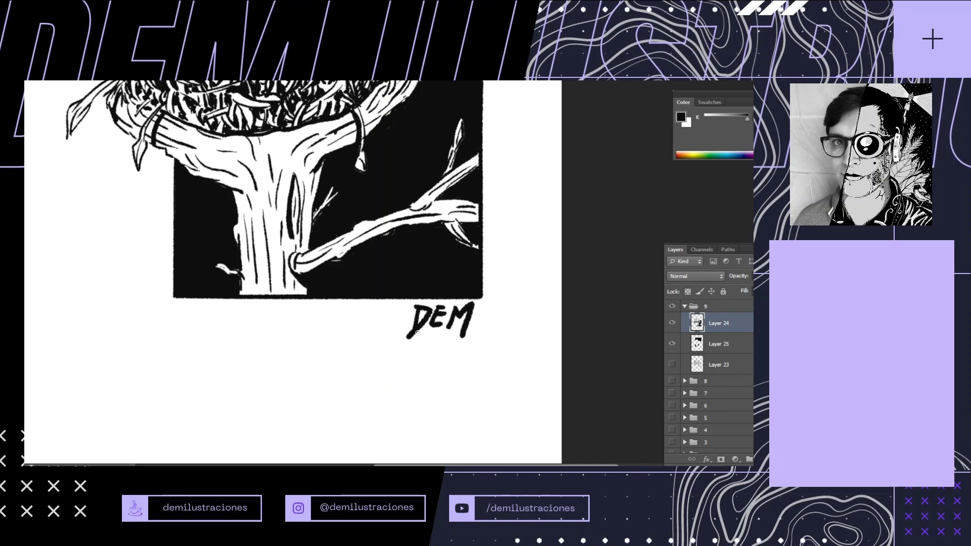
scroll(419, 333, "down", 7)
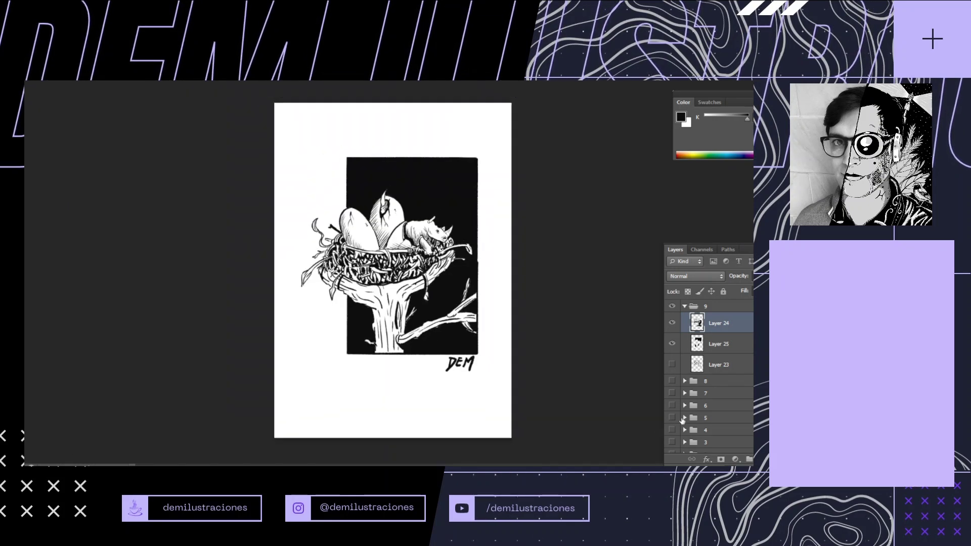
Merge Layer 24 and Layer 25 into a single layer
right_click(719, 347)
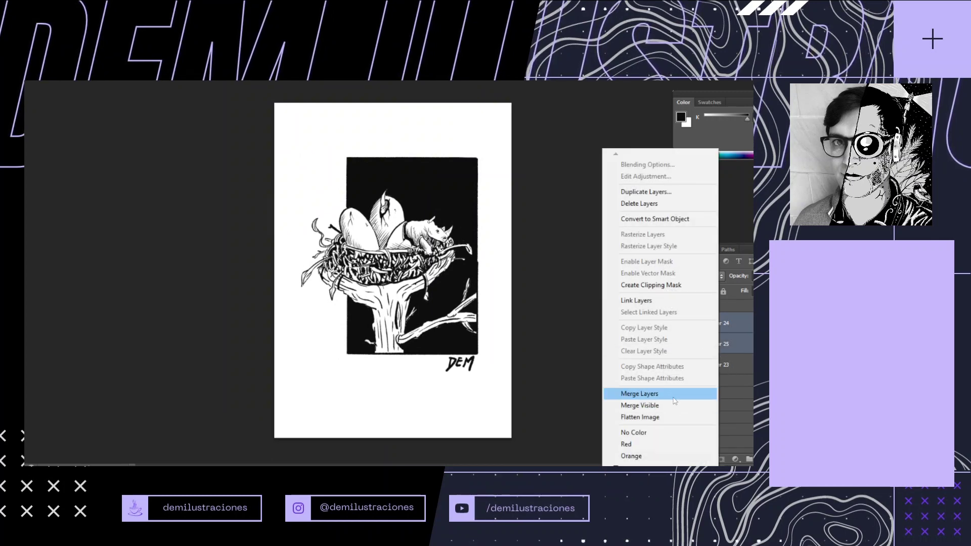
left_click(637, 390)
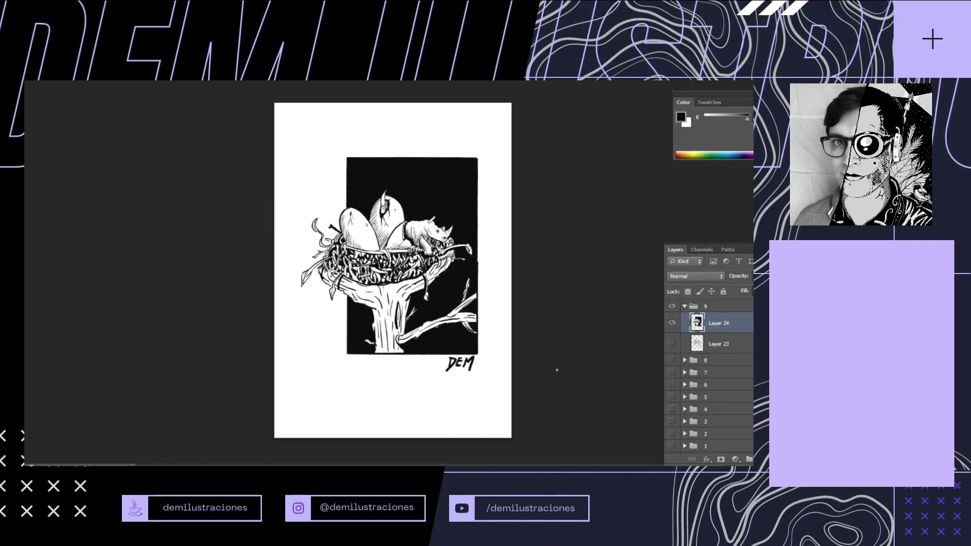
left_click_drag(497, 305, 494, 146)
left_click_drag(521, 186, 544, 268)
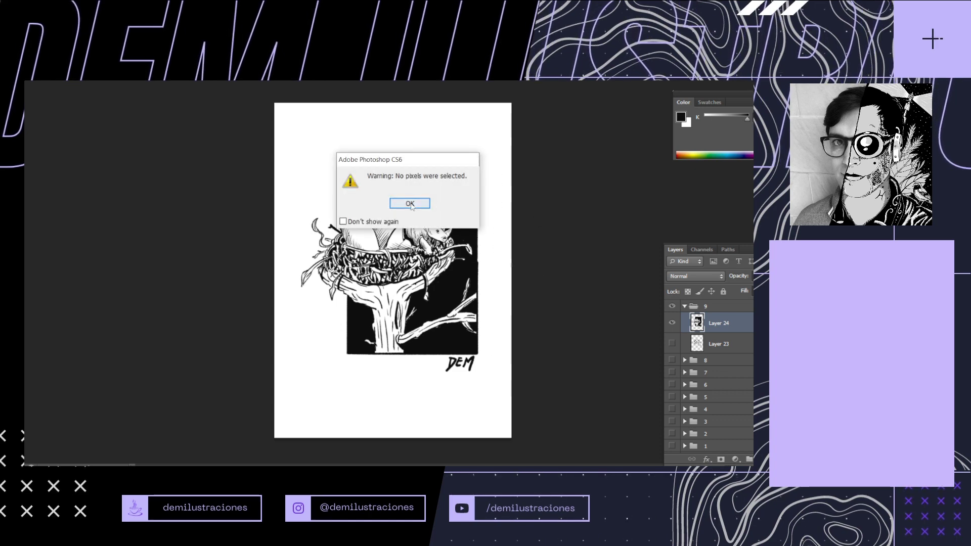
left_click(410, 203)
left_click_drag(452, 363, 465, 372)
mouse_move(465, 372)
left_mouse_down()
mouse_move(429, 326)
mouse_move(428, 264)
left_mouse_up()
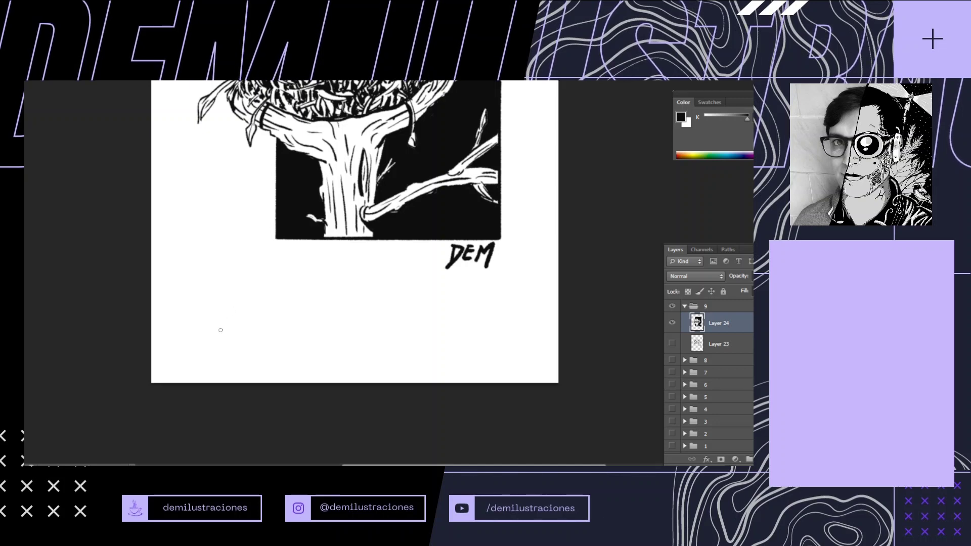
Hand-letter "INKTOBER - #9 -" in black across the blank area near the page's lower edge
mouse_move(199, 321)
left_mouse_down()
mouse_move(194, 353)
mouse_move(208, 354)
left_mouse_up()
mouse_move(195, 320)
left_mouse_down()
mouse_move(214, 319)
mouse_move(212, 351)
mouse_move(244, 335)
left_mouse_up()
mouse_move(249, 313)
left_mouse_down()
mouse_move(247, 357)
mouse_move(252, 330)
left_mouse_up()
left_click_drag(259, 340, 262, 348)
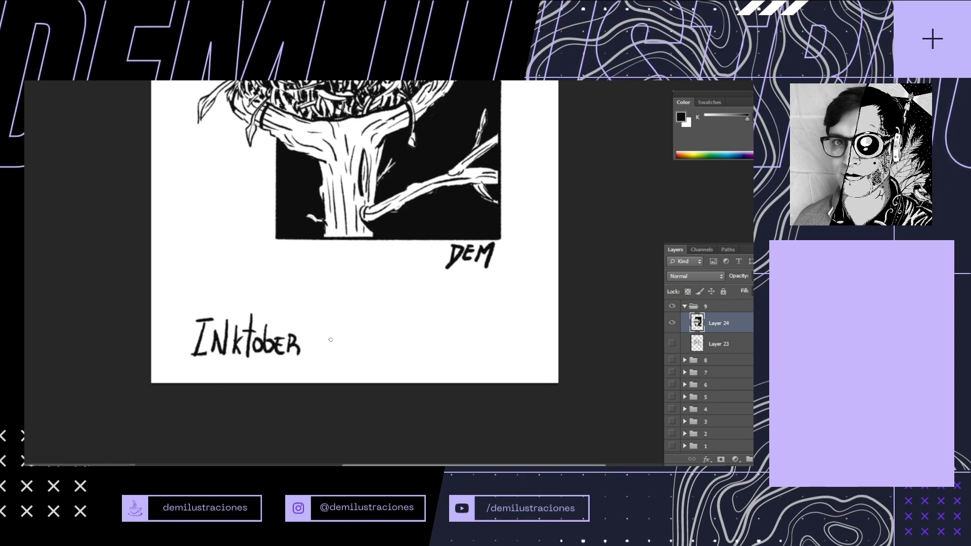
left_click_drag(308, 349, 315, 348)
mouse_move(330, 328)
left_mouse_down()
mouse_move(323, 355)
mouse_move(347, 335)
left_mouse_up()
left_click_drag(320, 347, 356, 335)
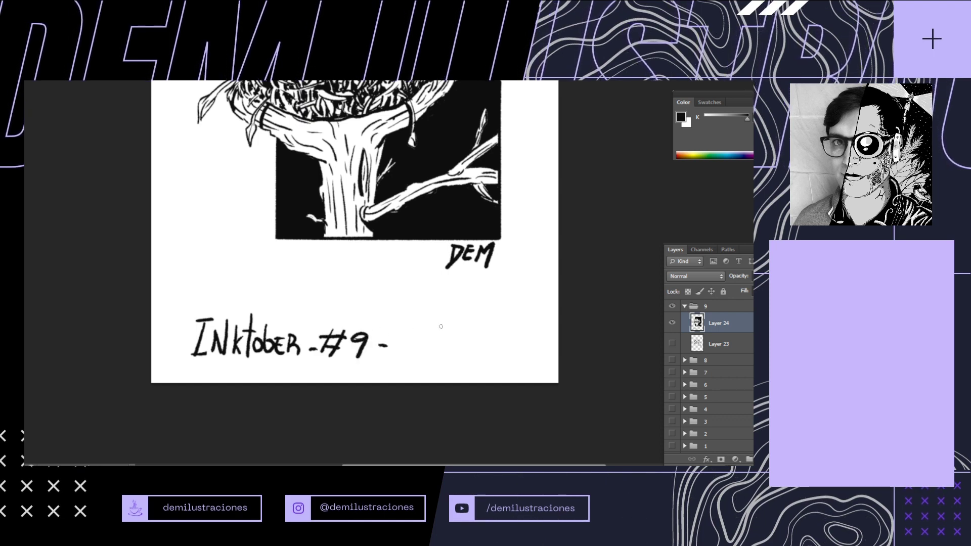
Check the prompt list by briefly showing Layer 5, and hand-letter "NEST" after "INKTOBER - #9 -"
scroll(708, 384, "down", 3)
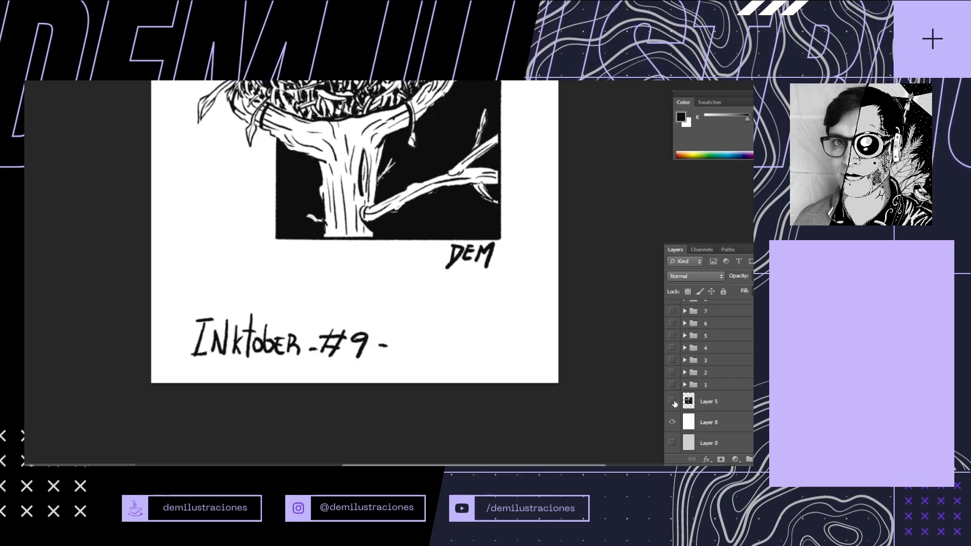
left_click(672, 402)
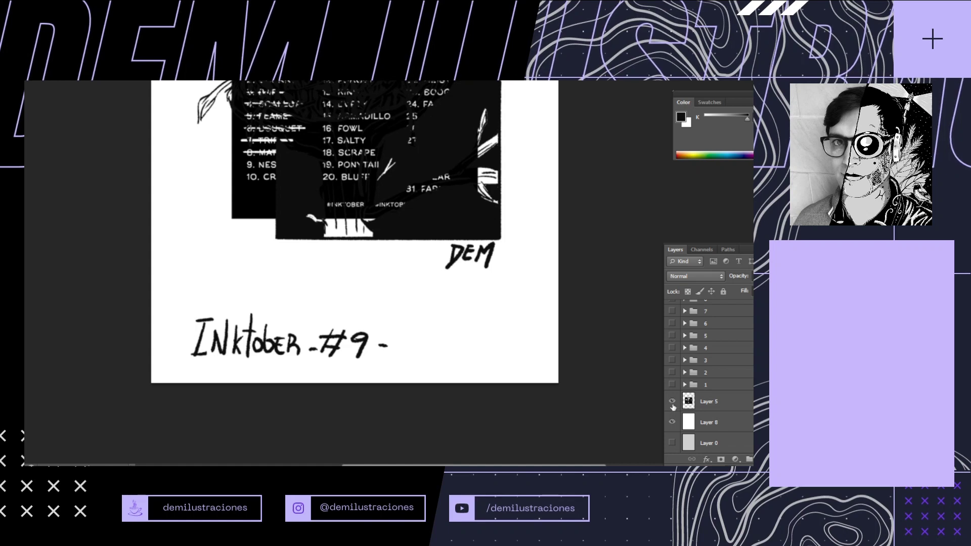
left_click(672, 402)
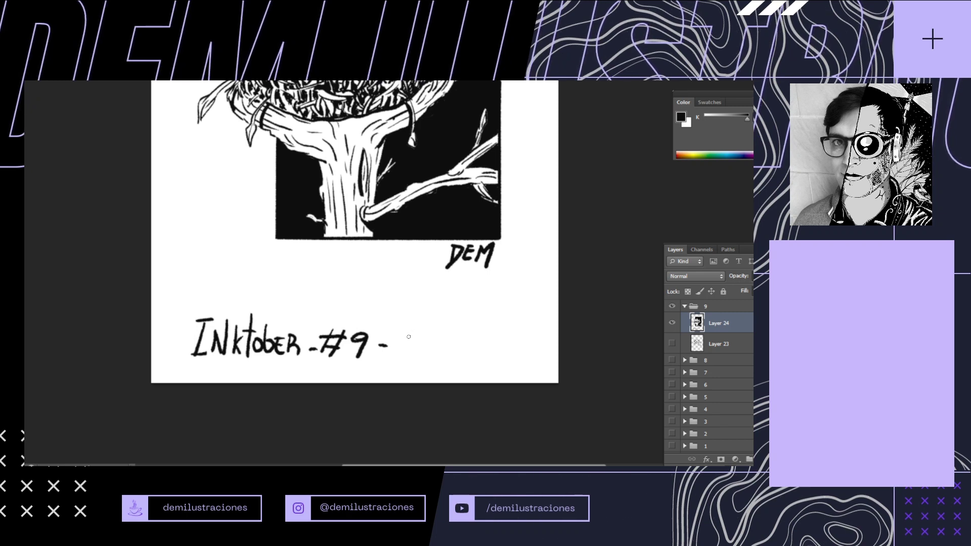
mouse_move(420, 317)
left_mouse_down()
mouse_move(415, 354)
mouse_move(438, 344)
mouse_move(435, 354)
left_mouse_up()
left_click_drag(457, 323, 454, 356)
left_click_drag(449, 334, 462, 331)
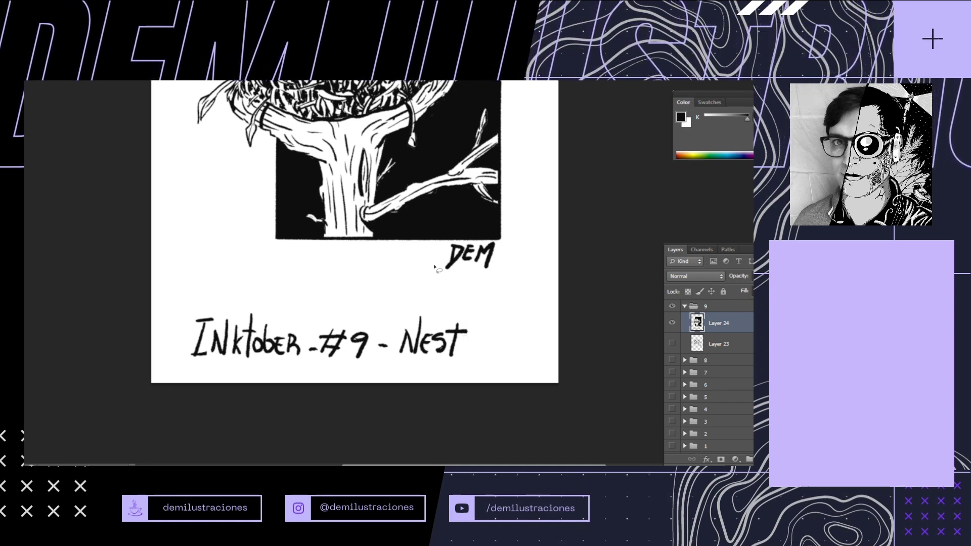
scroll(434, 264, "down", 8)
scroll(479, 340, "up", 4)
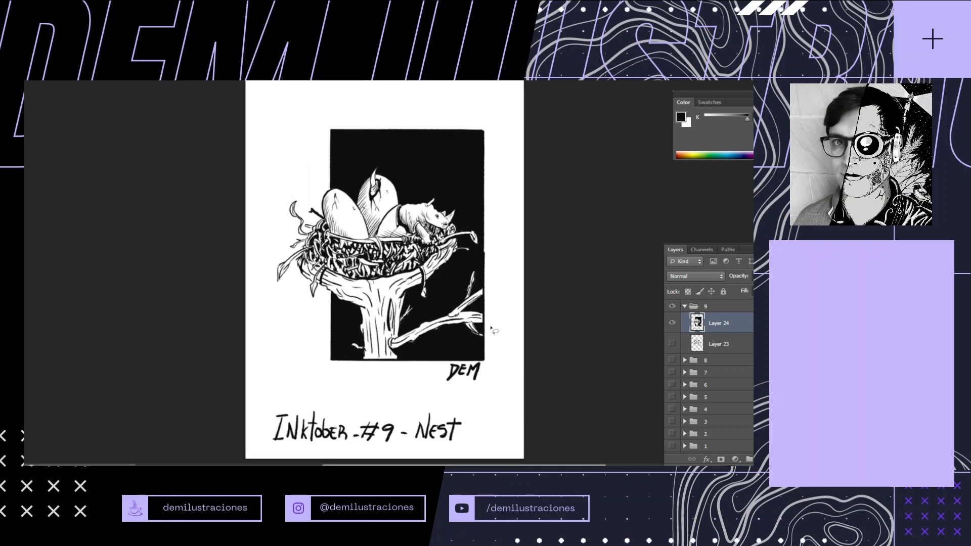
scroll(505, 339, "up", 1)
scroll(504, 345, "down", 2)
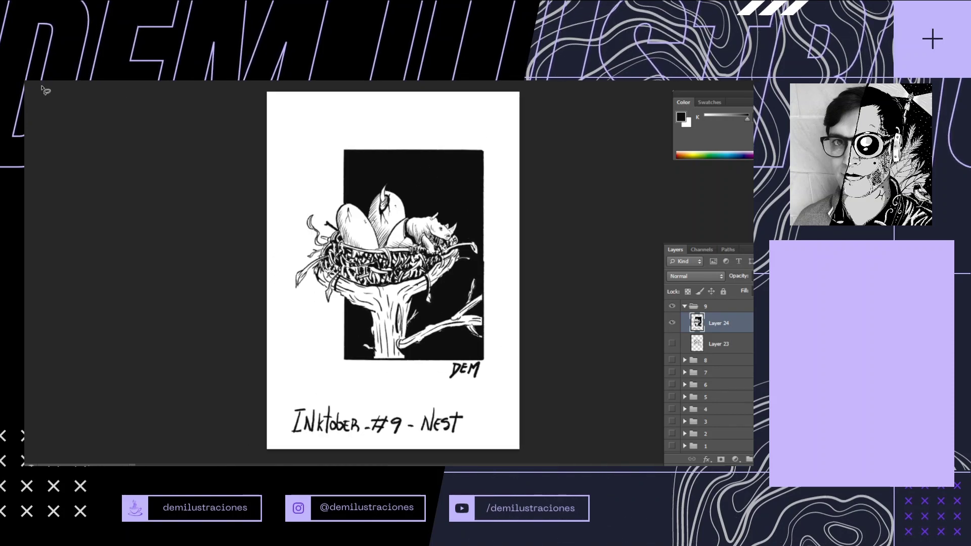
Create a new 1500 x 1500 pixel document at 300 pixels/inch in RGB Color with white background contents
left_click(31, 45)
left_click(38, 55)
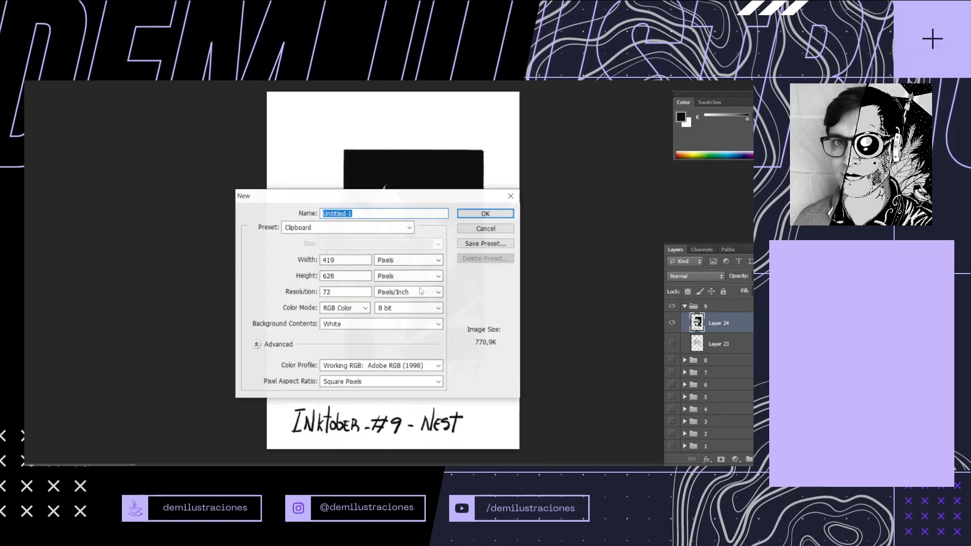
left_click(332, 228)
left_click(332, 229)
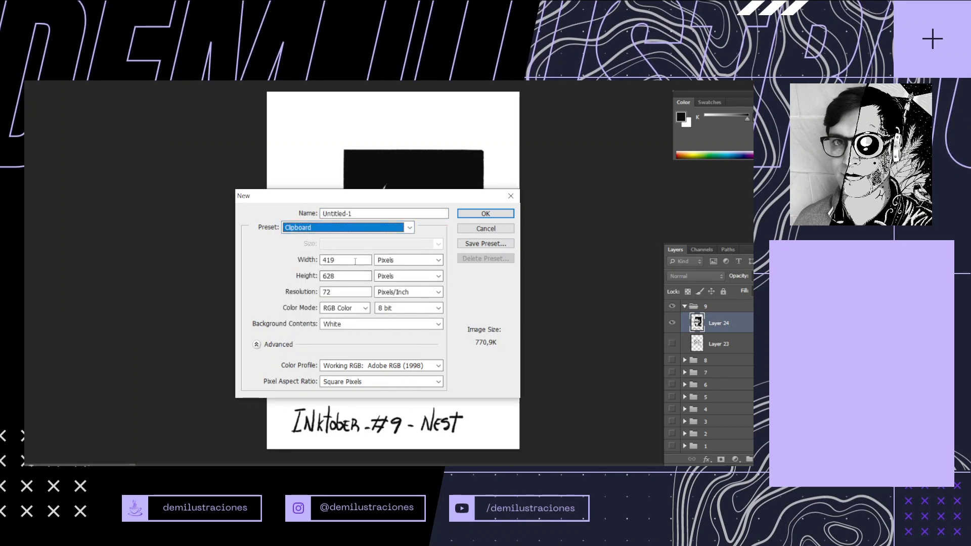
double_click(356, 261)
type("150")
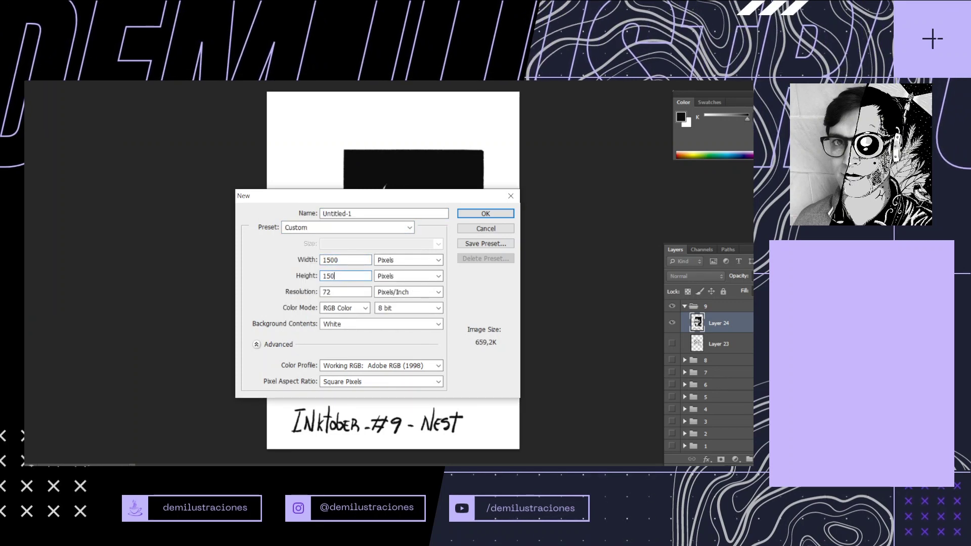
type("1500")
key("Tab")
type("300")
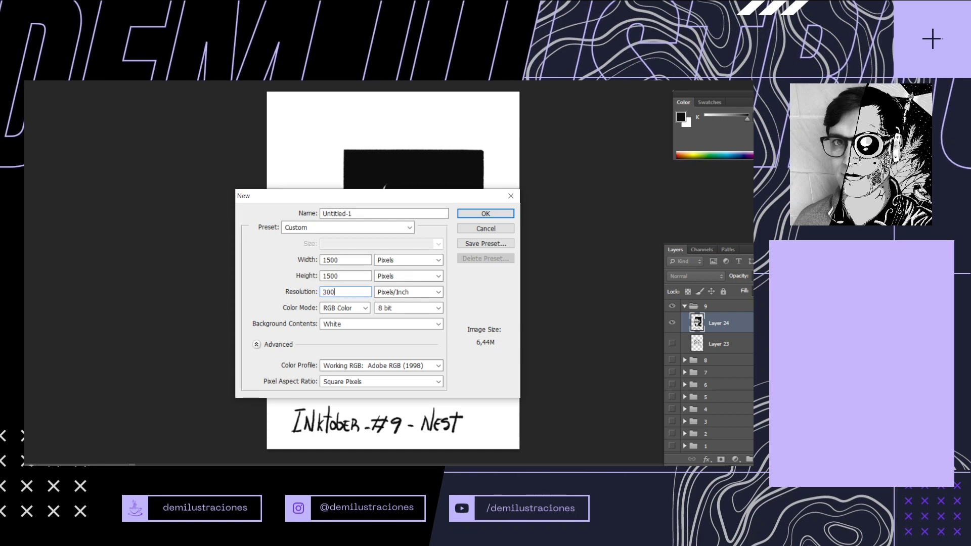
left_click(486, 214)
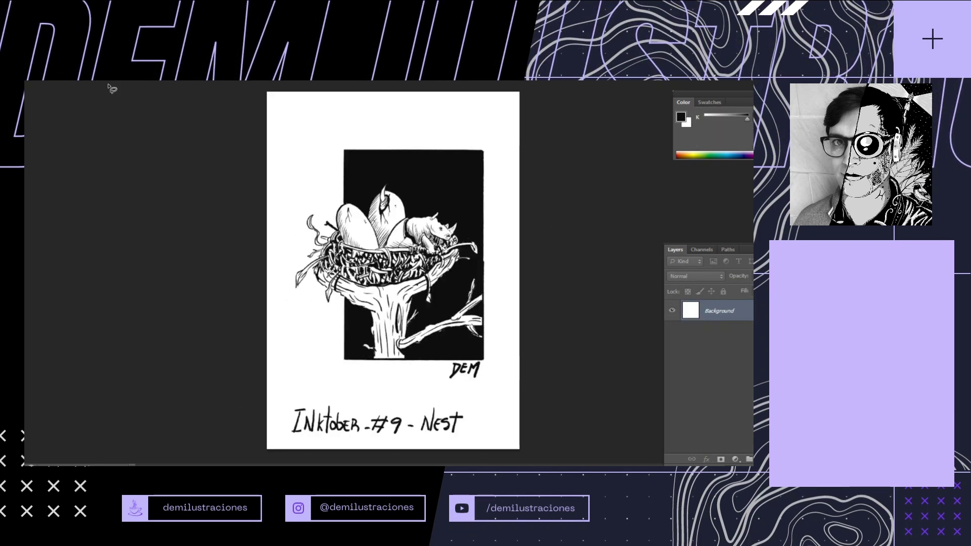
Lasso the framed nest illustration with its DEM signature and copy it into the new square document
left_click_drag(507, 210, 485, 134)
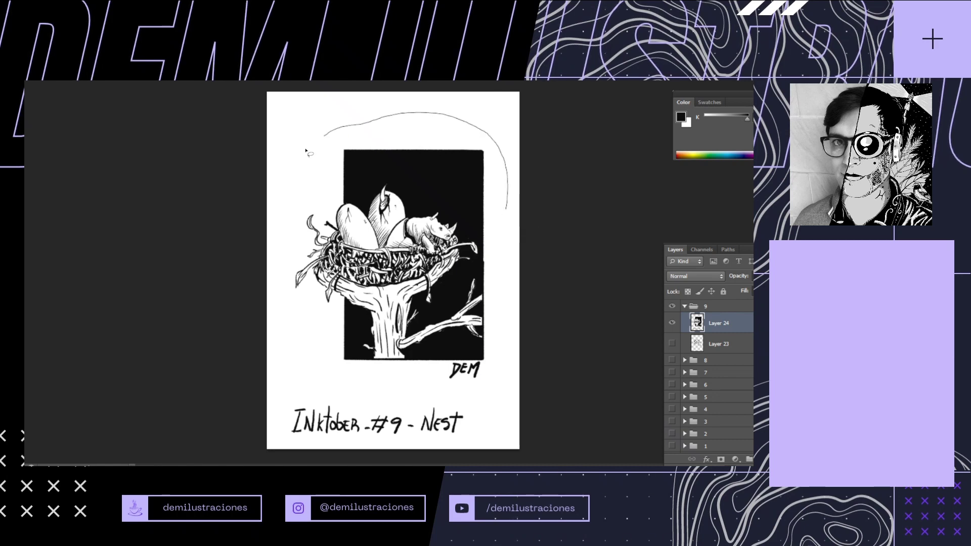
mouse_move(470, 393)
left_mouse_down()
mouse_move(506, 354)
mouse_move(506, 213)
left_mouse_up()
mouse_move(390, 212)
left_mouse_down()
mouse_move(371, 176)
mouse_move(196, 1)
mouse_move(379, 273)
left_mouse_up()
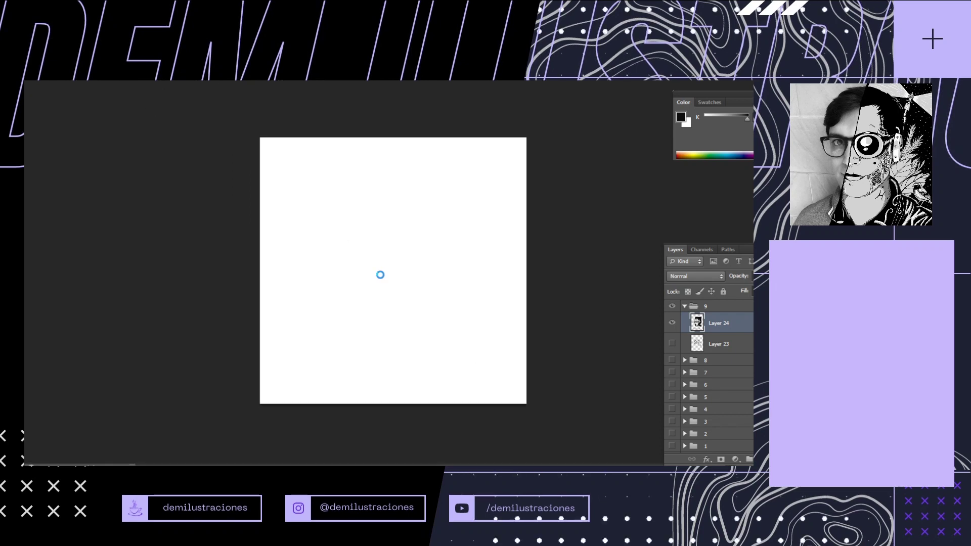
Scale the pasted illustration down to fit the square canvas and position it near the centre with white margins
key("ctrl+minus")
key("ctrl+minus")
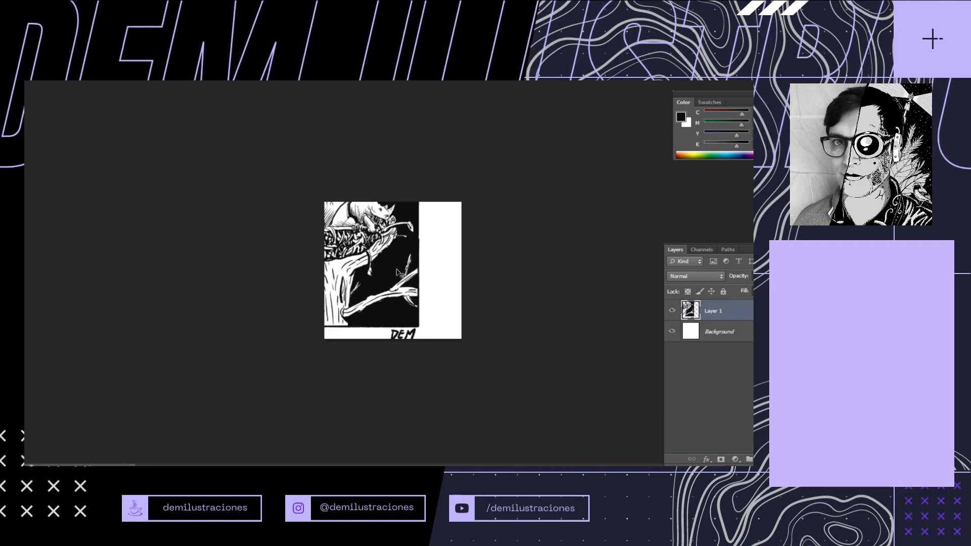
key("ctrl+t")
left_click_drag(420, 138, 372, 197)
left_click_drag(346, 235, 429, 250)
left_click_drag(453, 359, 420, 284)
key("ctrl+plus")
key("ctrl+plus")
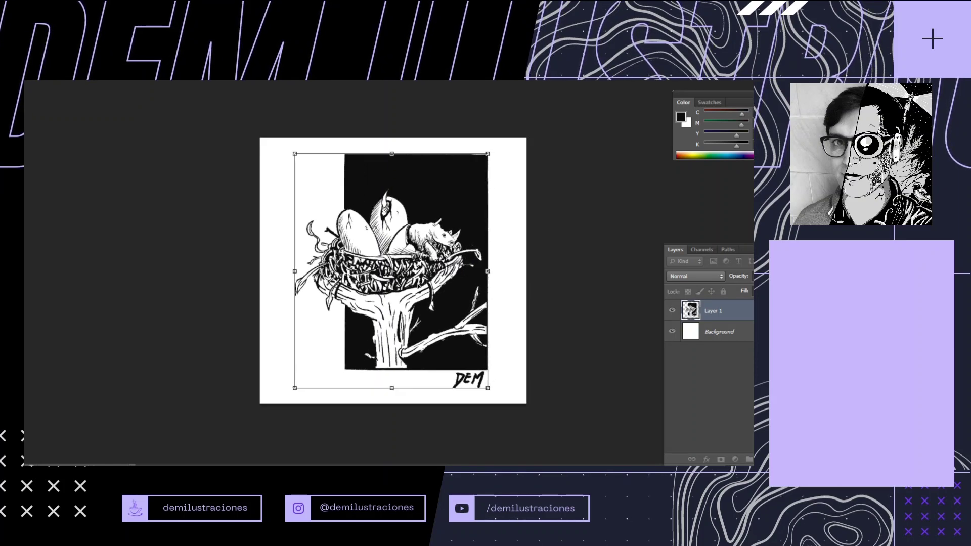
key("Return")
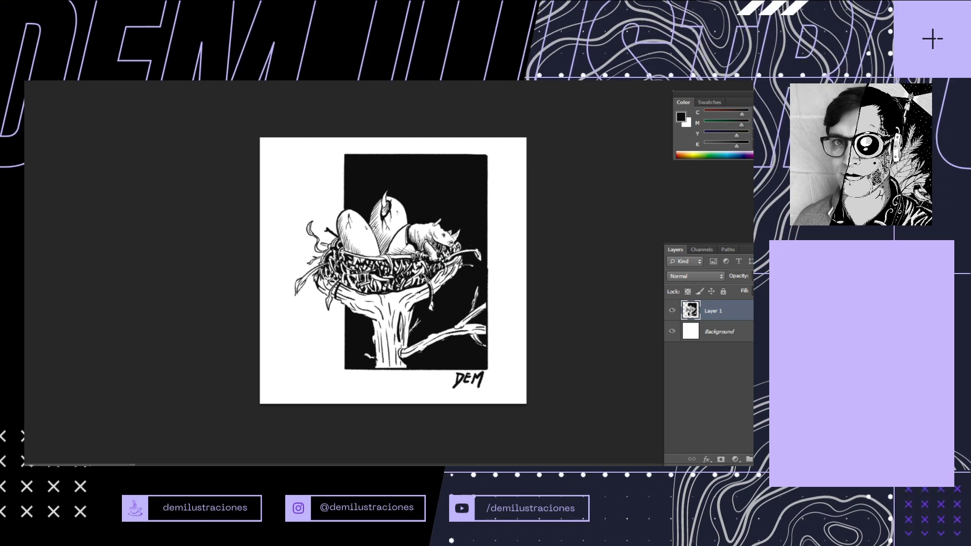
left_click_drag(421, 275, 412, 301)
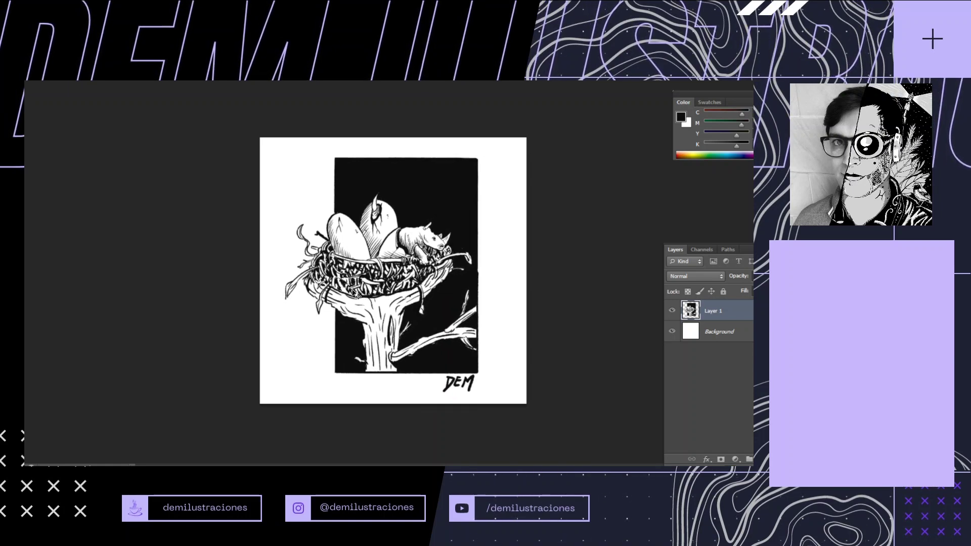
Export the square image for web as a Very High quality JPEG named INKTOBER_2022_9, and close its document without saving
left_click(24, 42)
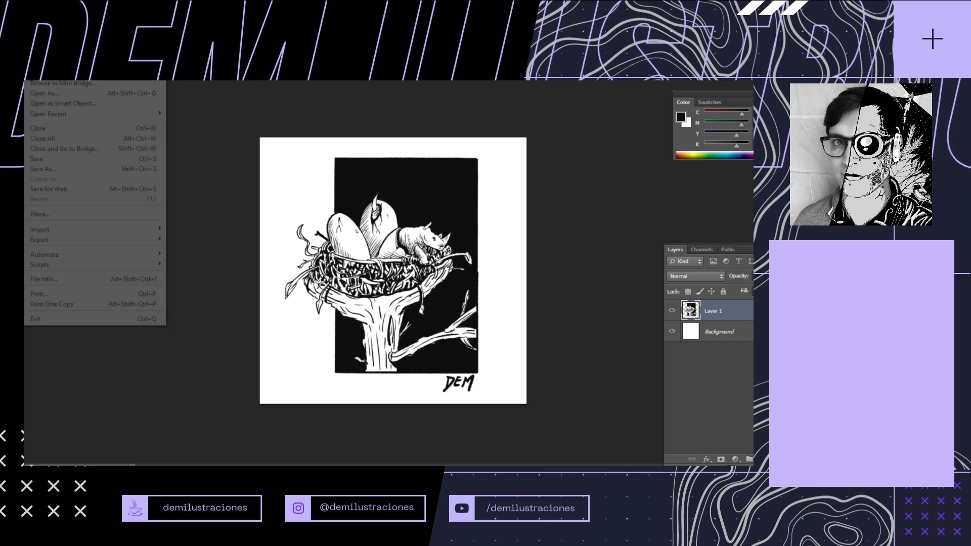
left_click(49, 190)
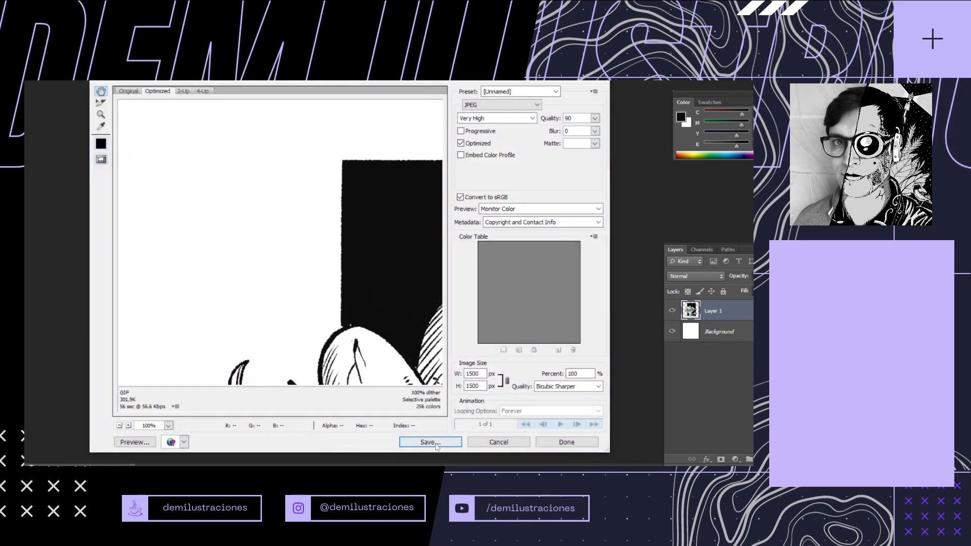
left_click(430, 442)
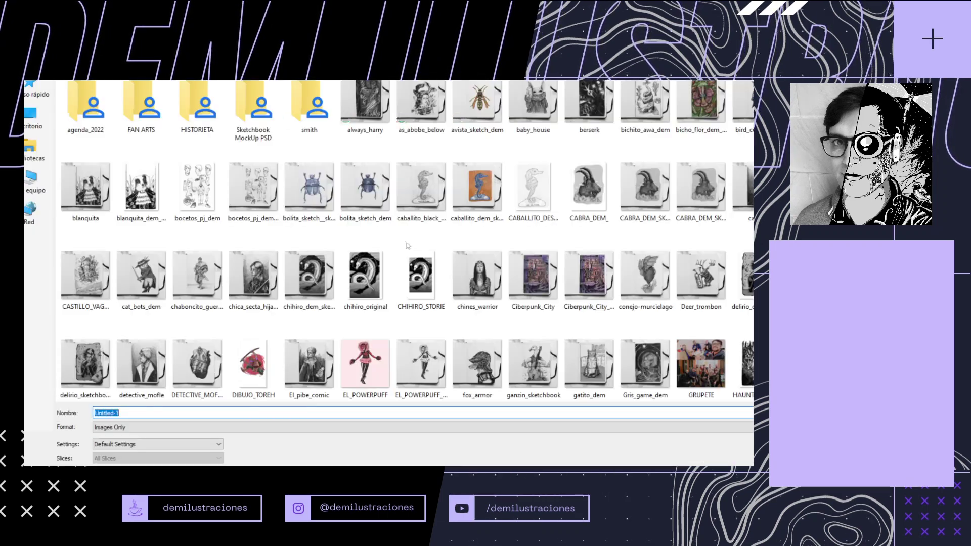
left_click(447, 112)
key("i")
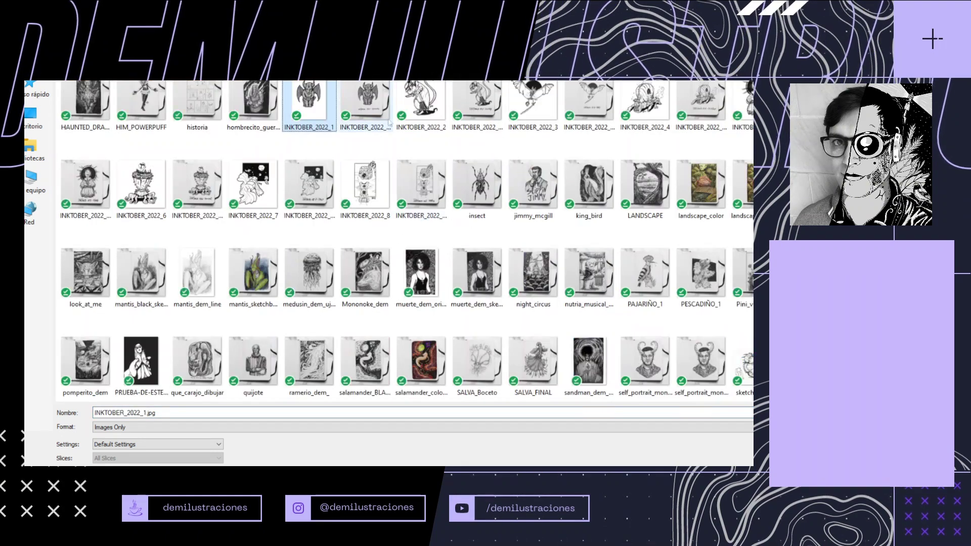
left_click(377, 202)
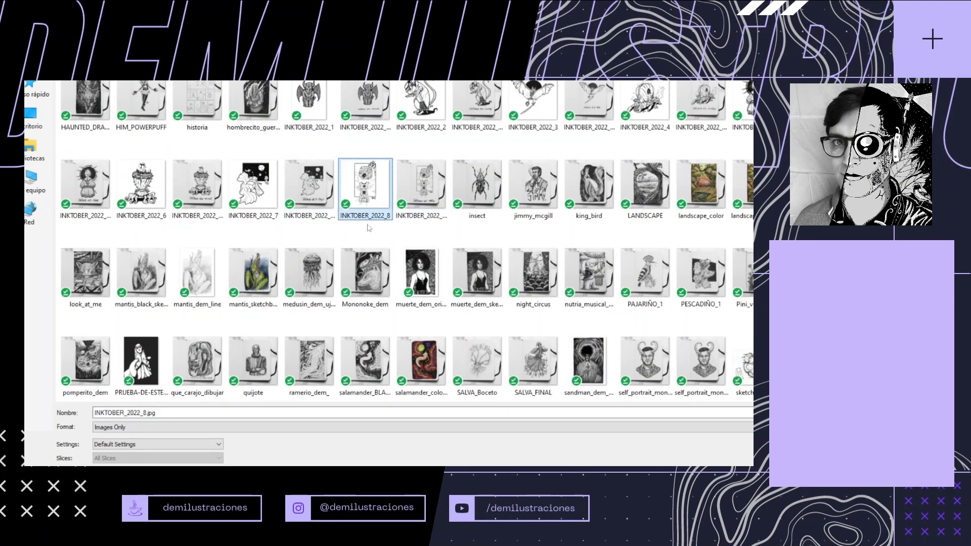
double_click(146, 412)
left_click(146, 412)
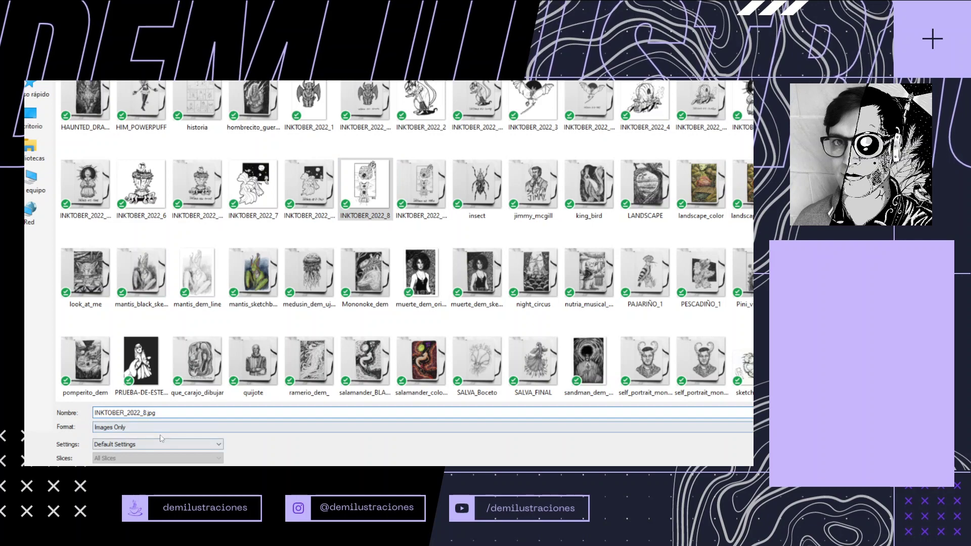
key("Return")
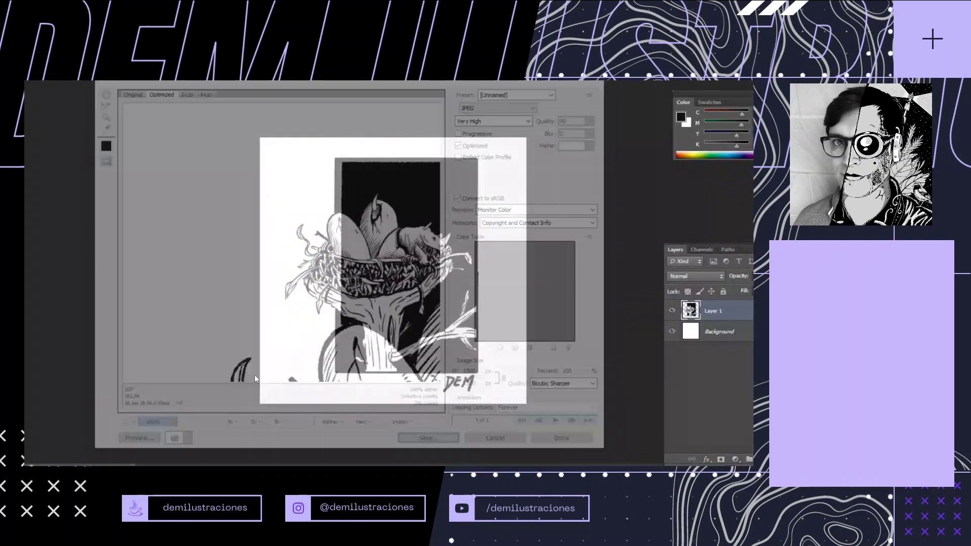
key("ctrl+w")
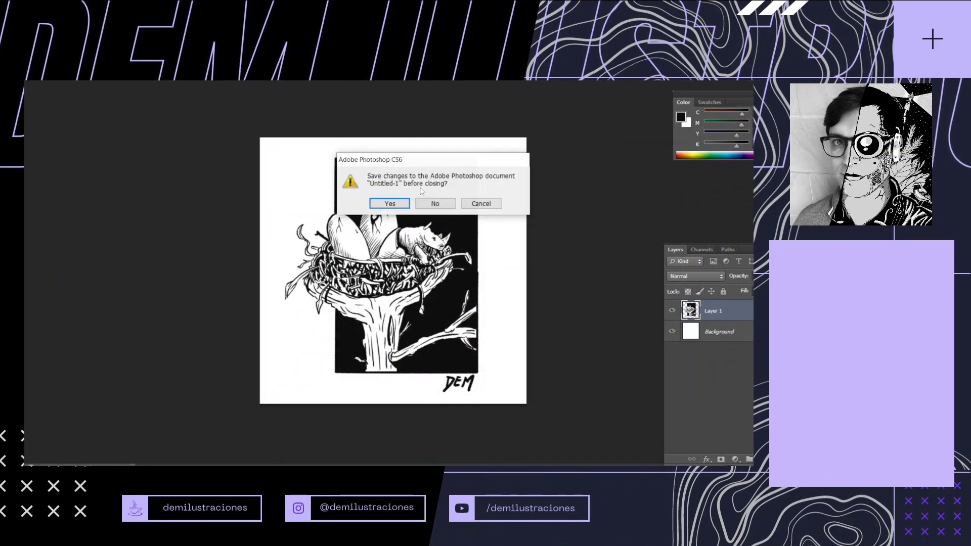
left_click(435, 204)
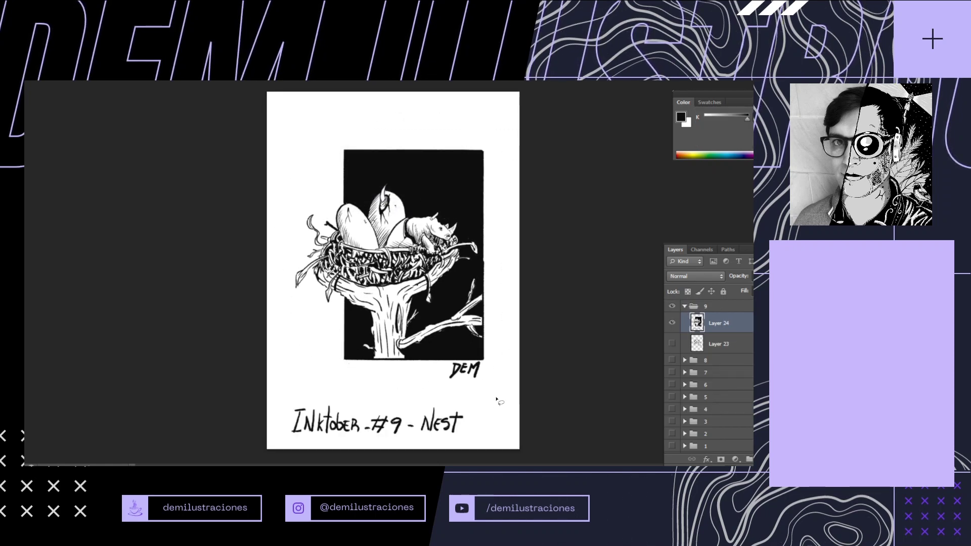
Shift the "INKTOBER - #9 - NEST" lettering right beneath the frame, and open the recent file Sketchbook MockUp PSD_cuadrado.psd
mouse_move(454, 434)
left_mouse_down()
mouse_move(470, 408)
mouse_move(324, 397)
mouse_move(280, 432)
mouse_move(464, 446)
mouse_move(449, 430)
left_mouse_up()
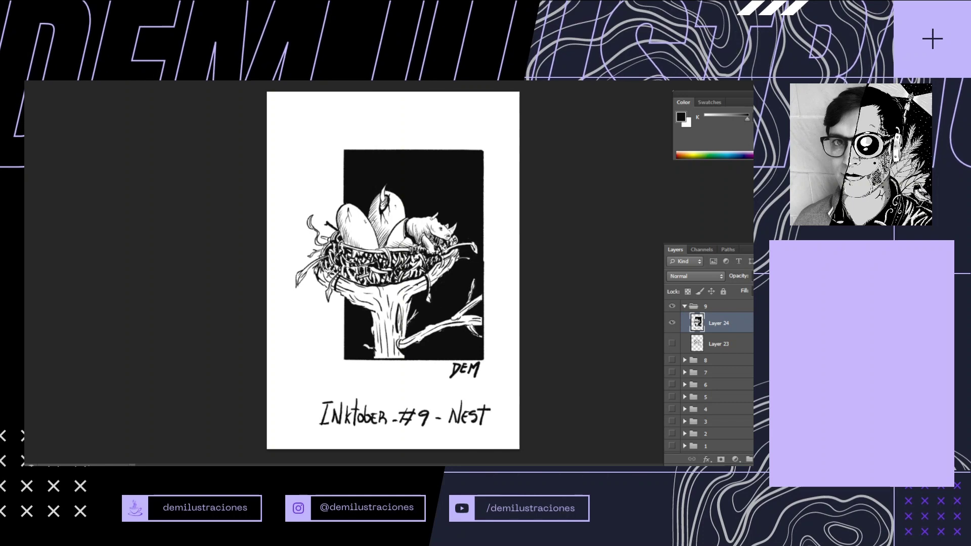
left_click(31, 41)
left_click(45, 41)
left_click(30, 42)
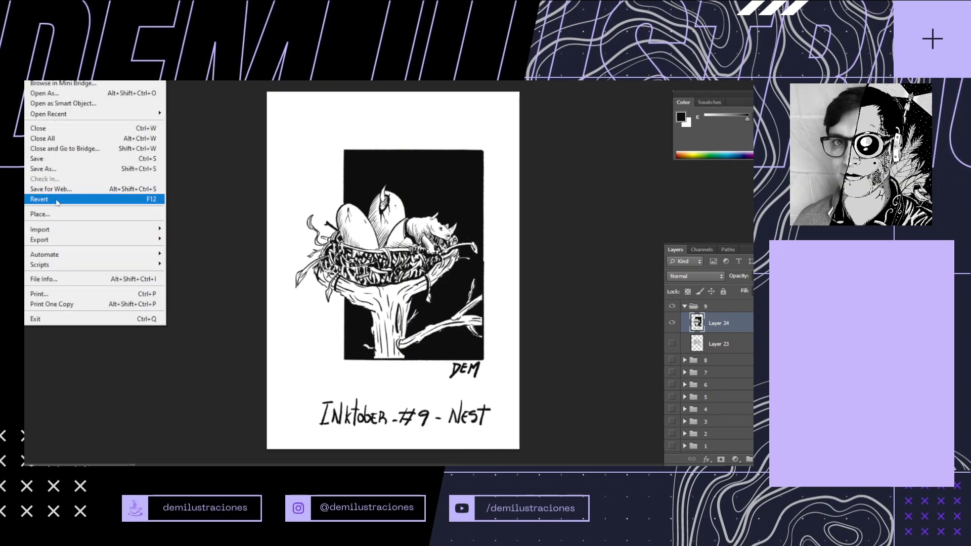
mouse_move(91, 114)
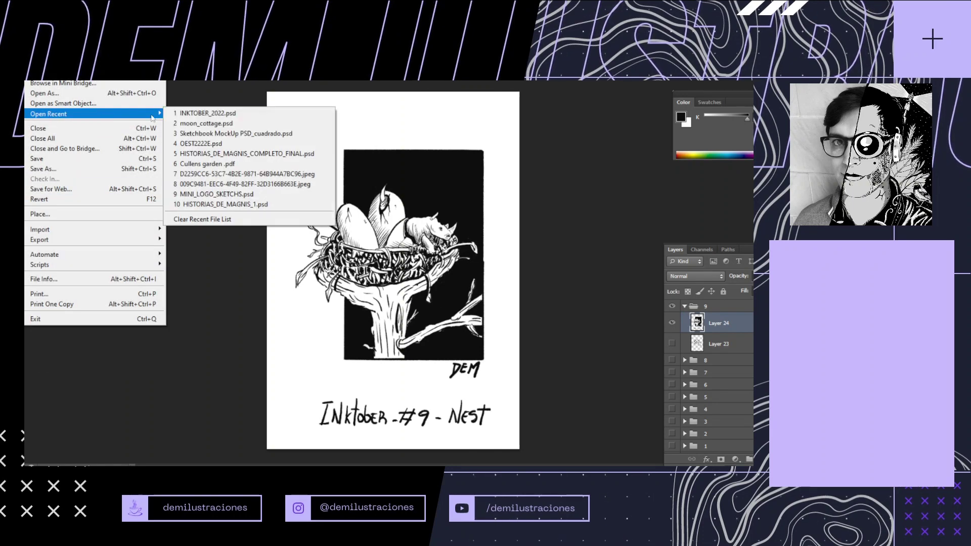
left_click(240, 134)
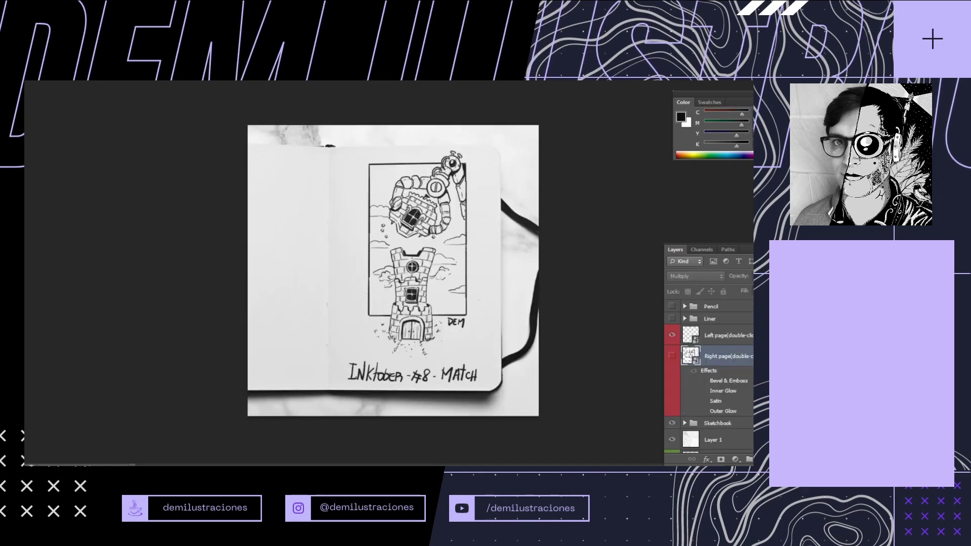
Open the contents of the mockup's "Right page" smart object for editing, accepting the colour profile prompt
left_click(520, 246)
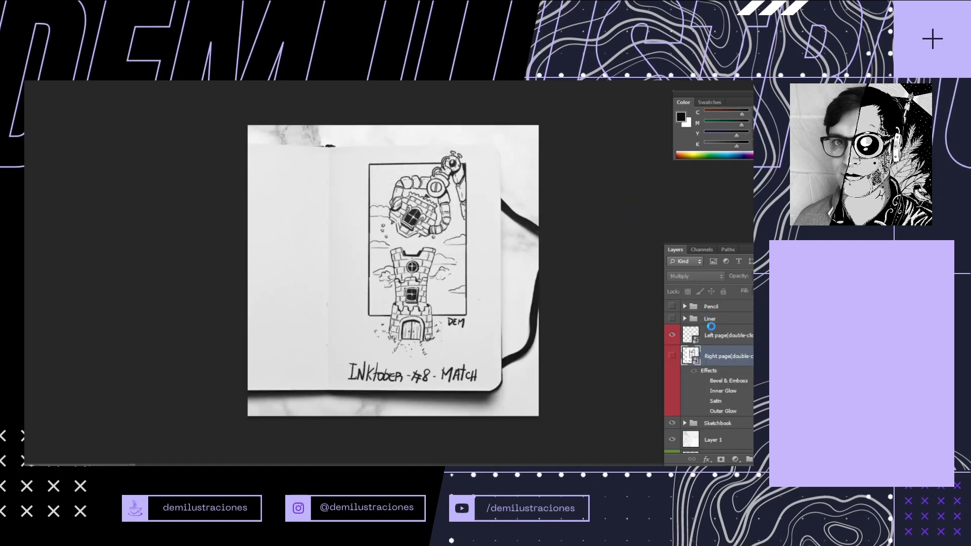
key("Return")
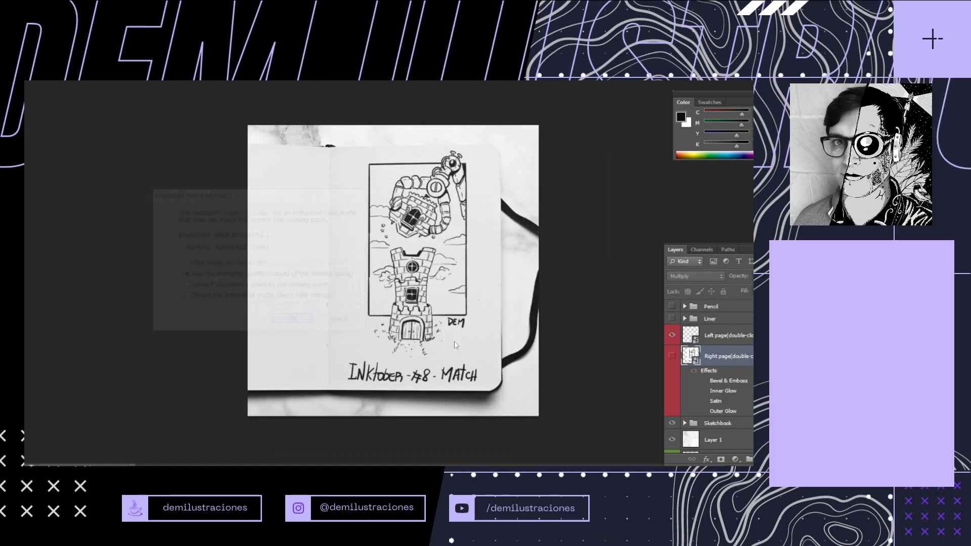
left_click(672, 353)
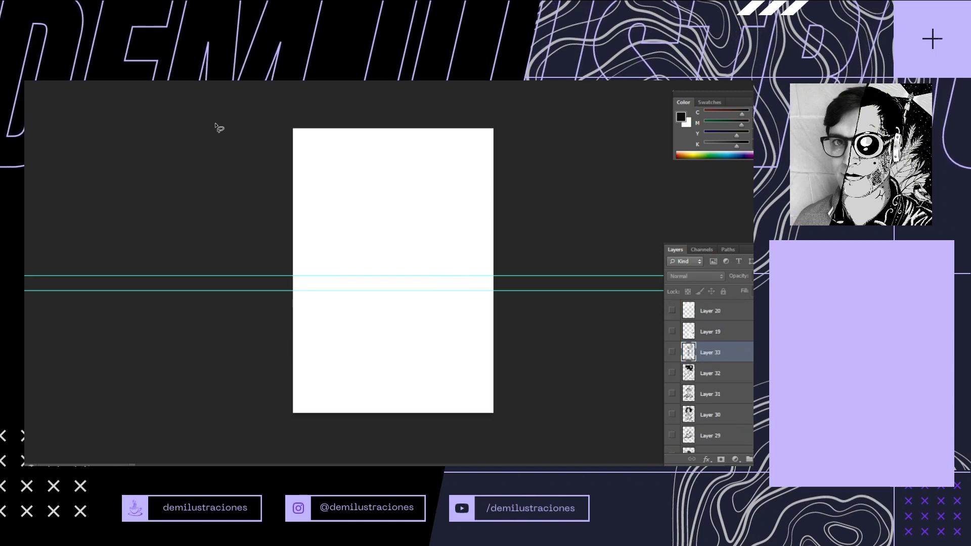
Lasso the nest illustration with its signature and title in the Inktober document and copy it into the right page document
left_click(100, 80)
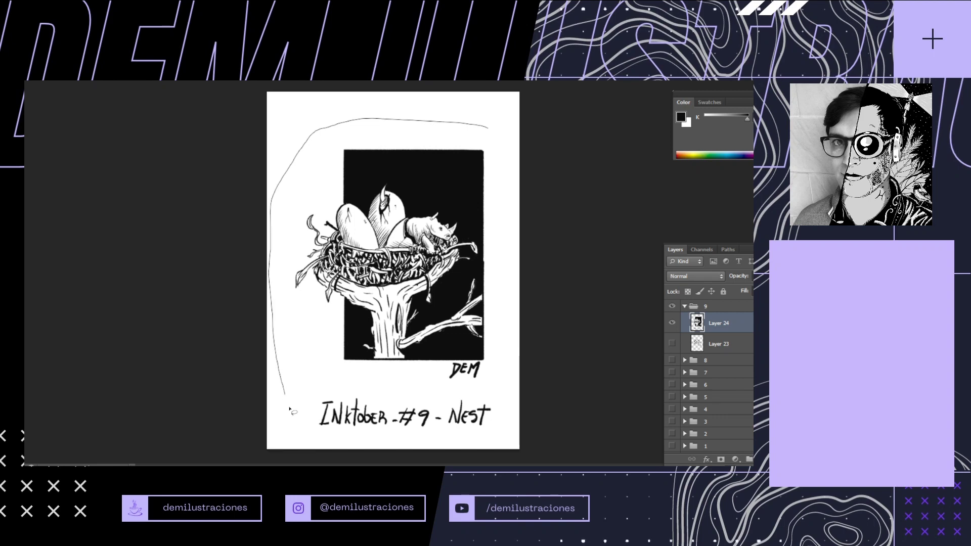
mouse_move(366, 449)
left_mouse_down()
mouse_move(456, 451)
mouse_move(503, 436)
mouse_move(520, 375)
left_mouse_up()
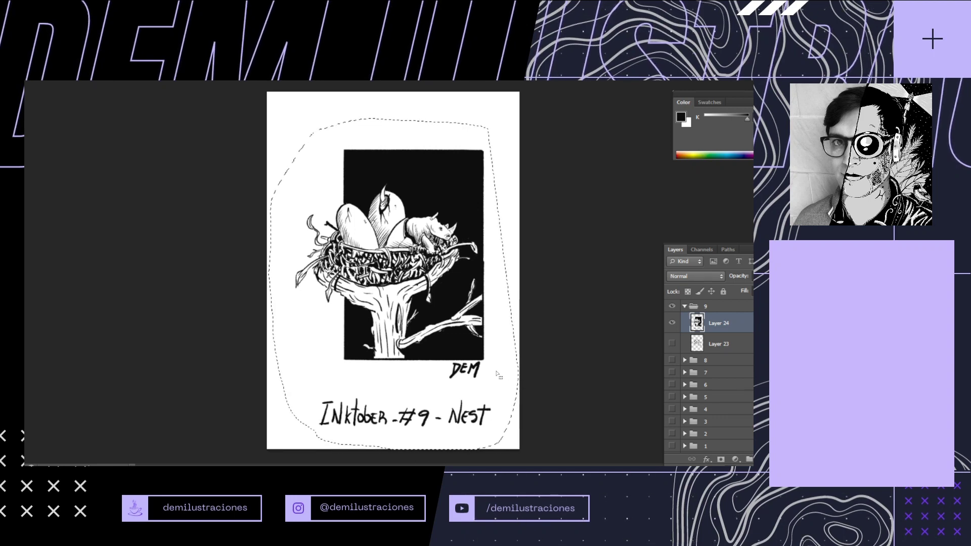
mouse_move(412, 280)
left_mouse_down()
mouse_move(429, 223)
mouse_move(523, 84)
left_mouse_up()
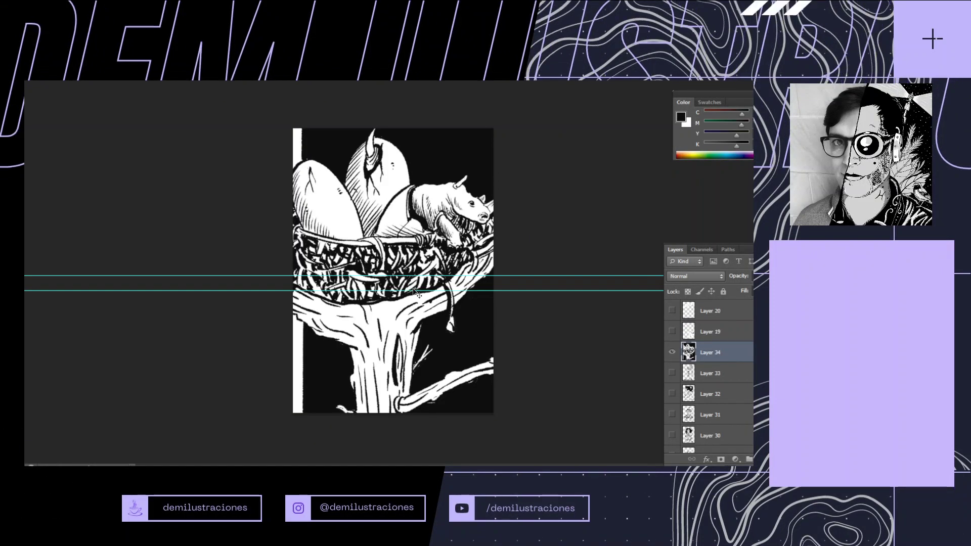
Scale the pasted nest illustration down until the frame, signature and title all fit within the page
key("ctrl+t")
scroll(477, 310, "down", 6)
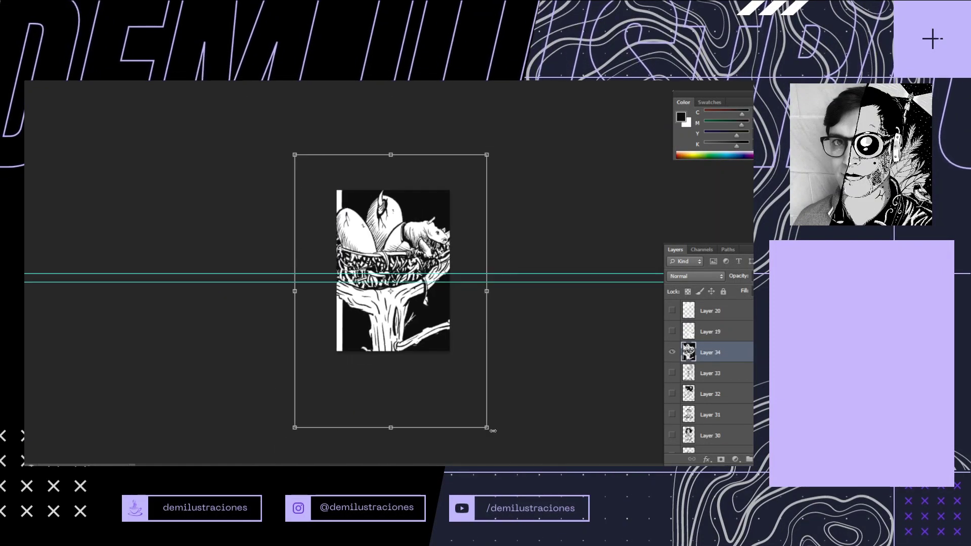
left_click_drag(488, 431, 420, 290)
left_click_drag(393, 255, 435, 290)
key("ctrl+plus")
key("ctrl+plus")
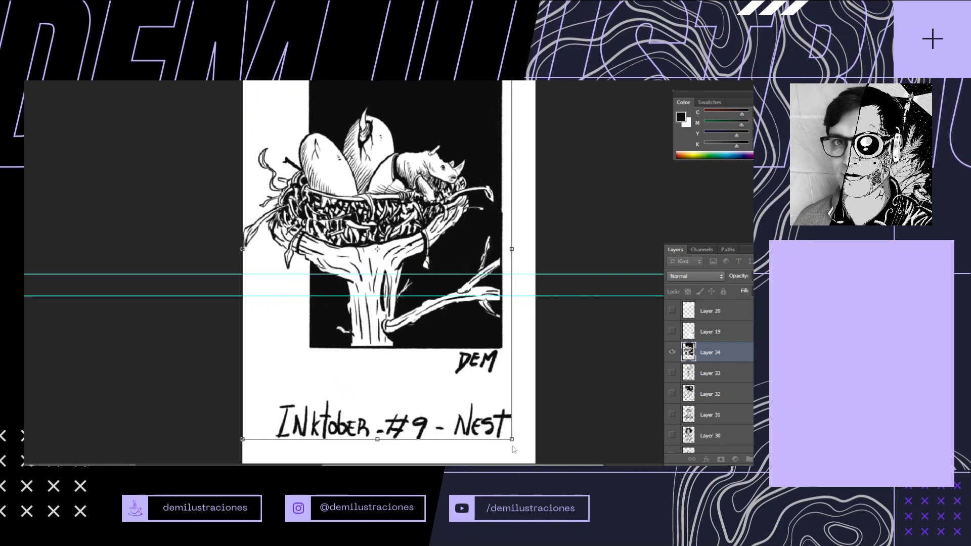
left_click_drag(512, 440, 477, 390)
scroll(475, 386, "down", 4)
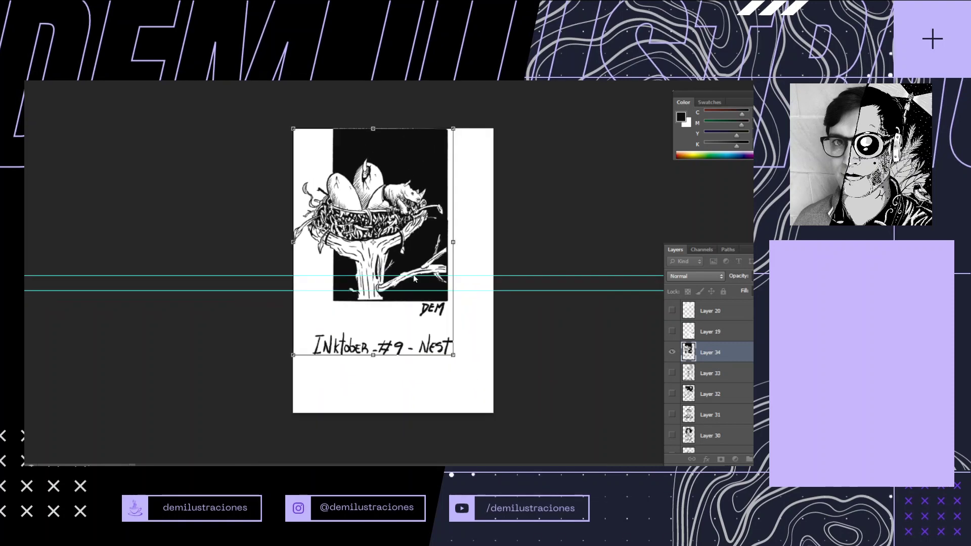
Resize the illustration to about 33.80 x 47.87 cm, centre it on the page, nudge it slightly down and apply the transform
left_click_drag(414, 273, 435, 300)
left_click_drag(474, 383, 485, 398)
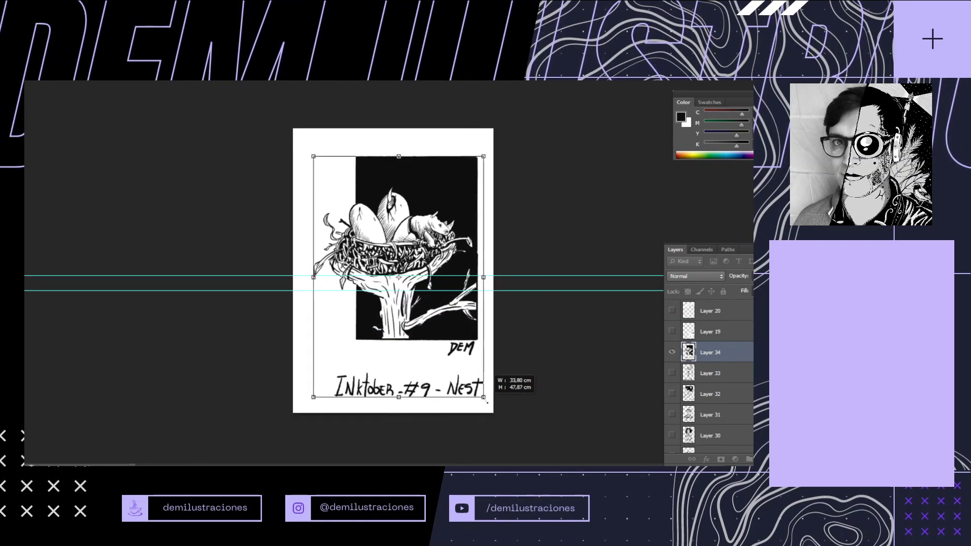
mouse_move(437, 346)
left_mouse_down()
mouse_move(432, 337)
mouse_move(425, 345)
left_mouse_up()
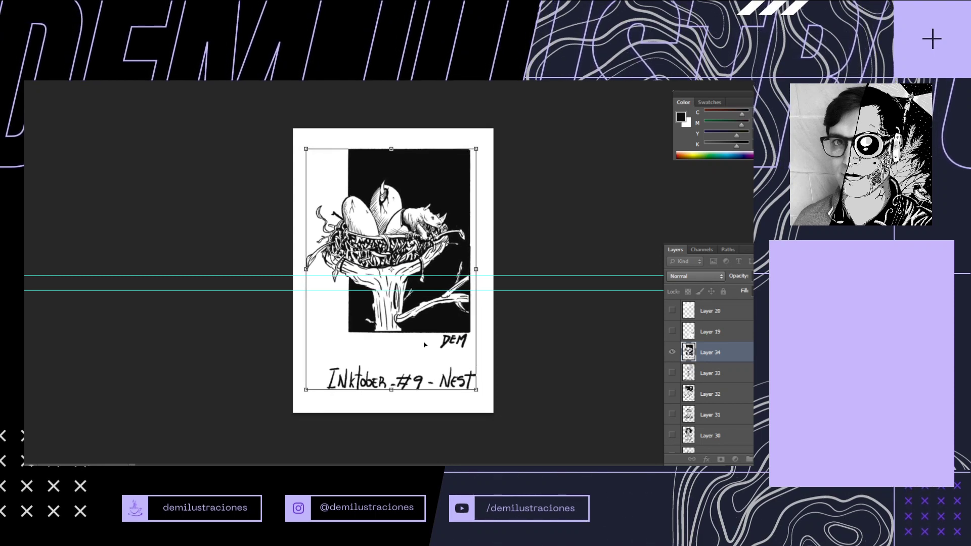
key("Down")
key("Down")
key("Down")
key("Down")
key("Down")
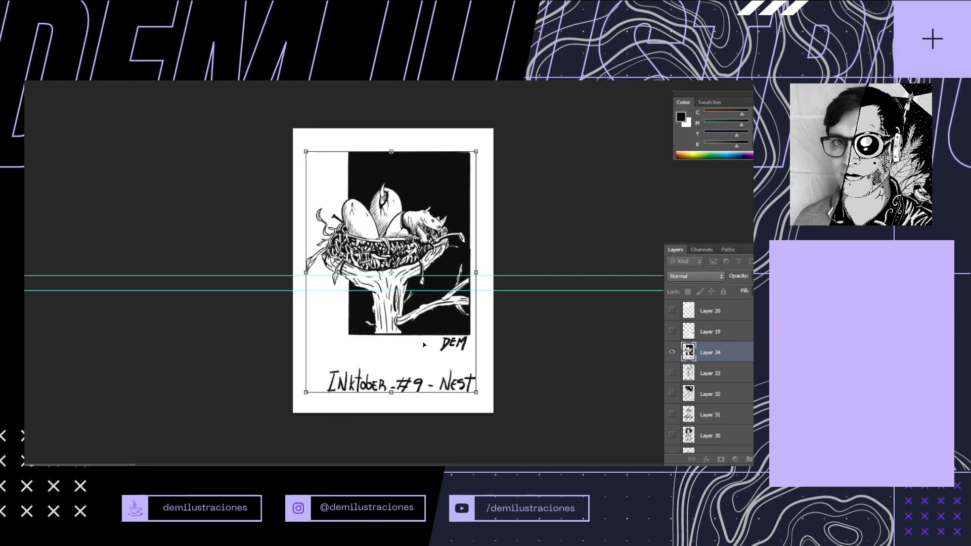
key("Return")
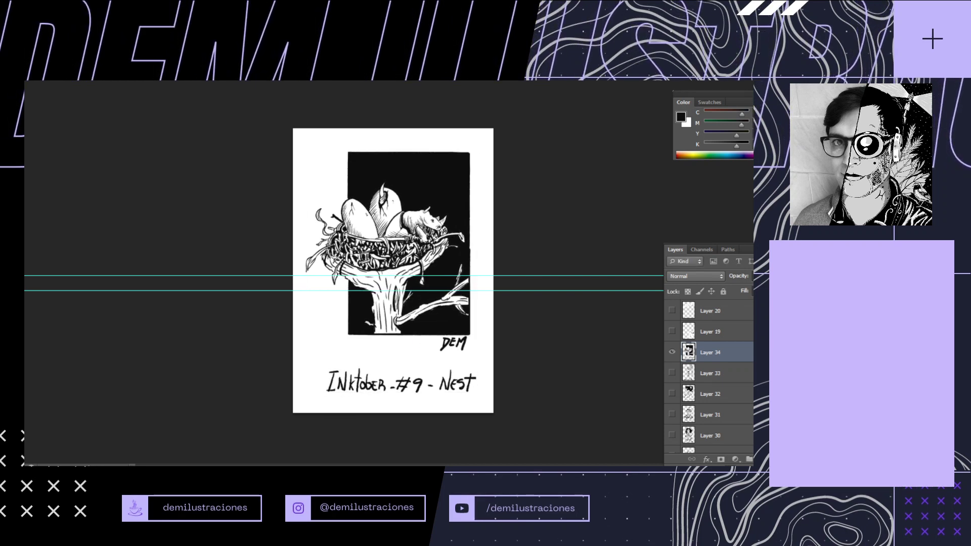
Save the right page contents to update the sketchbook mockup and return to the mockup document
key("alt+f")
left_click(103, 162)
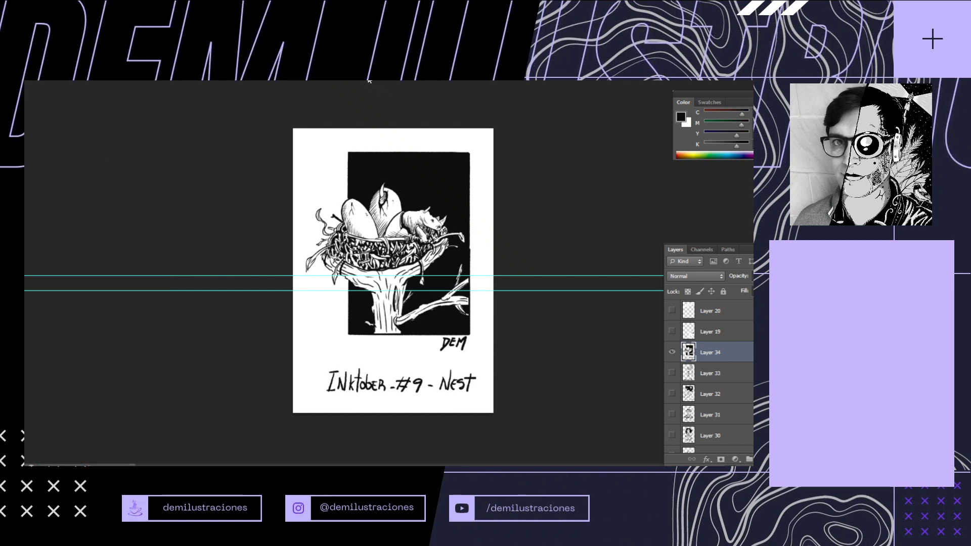
left_click(368, 78)
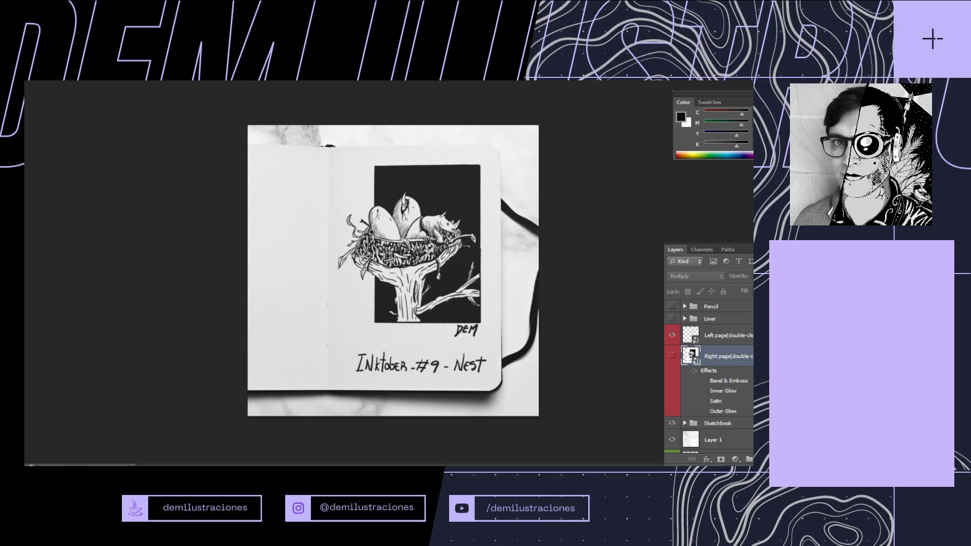
key("ctrl+Tab")
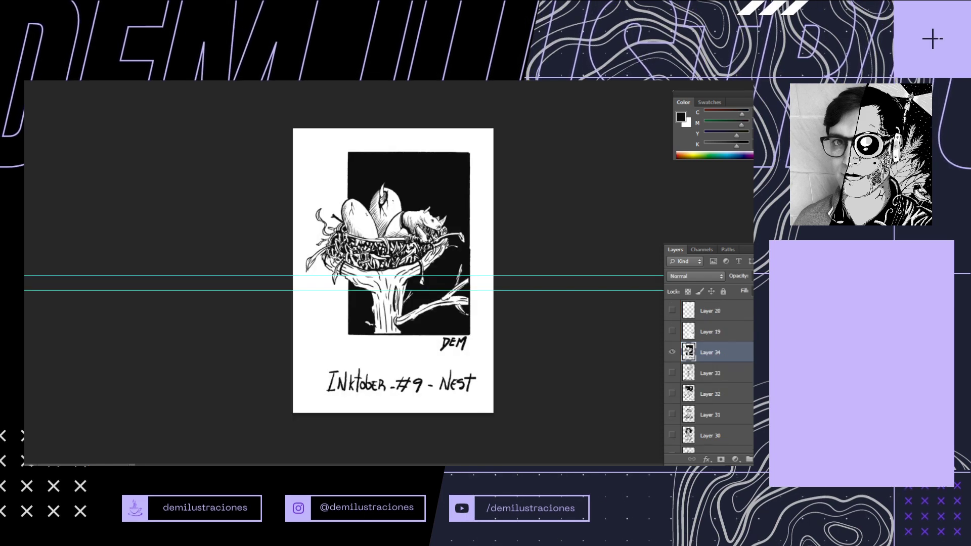
key("ctrl+Tab")
Export the sketchbook mockup for the web as a JPEG named INKTOBER_2022_9_mockup.jpg and save the mockup document
left_click(45, 51)
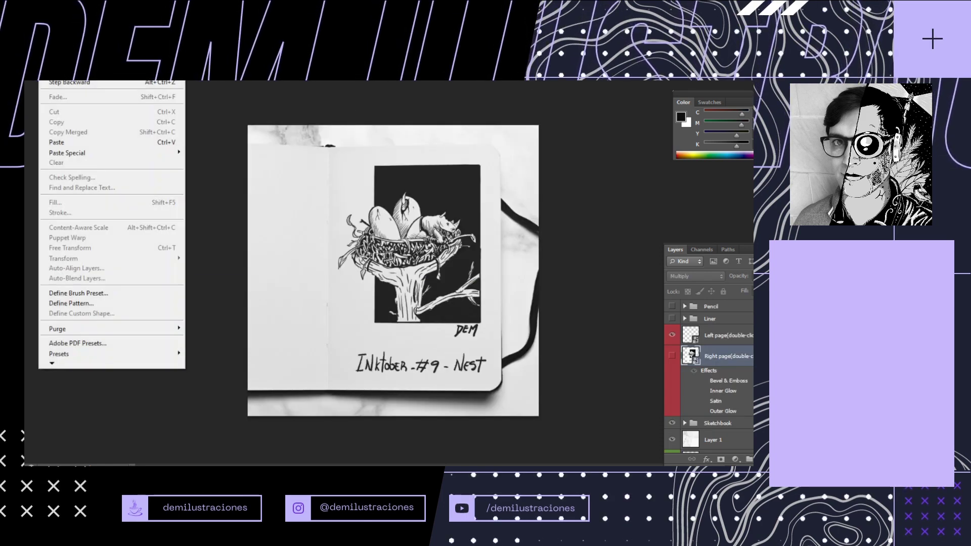
mouse_move(31, 52)
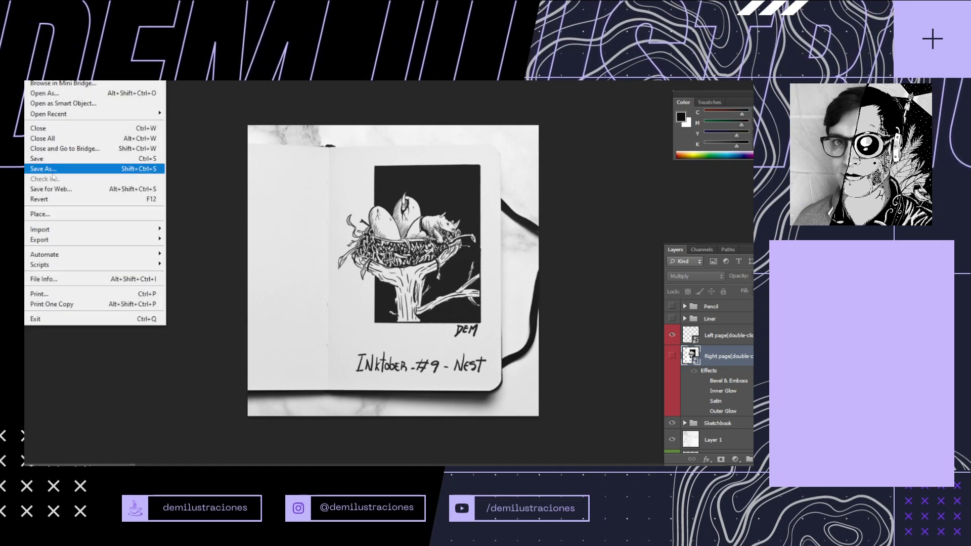
left_click(68, 190)
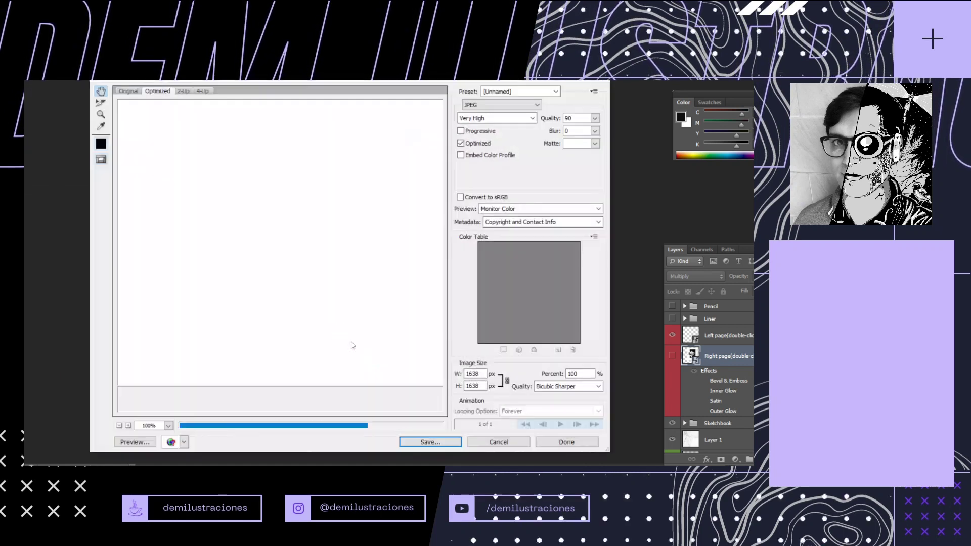
left_click(430, 442)
left_click(318, 171)
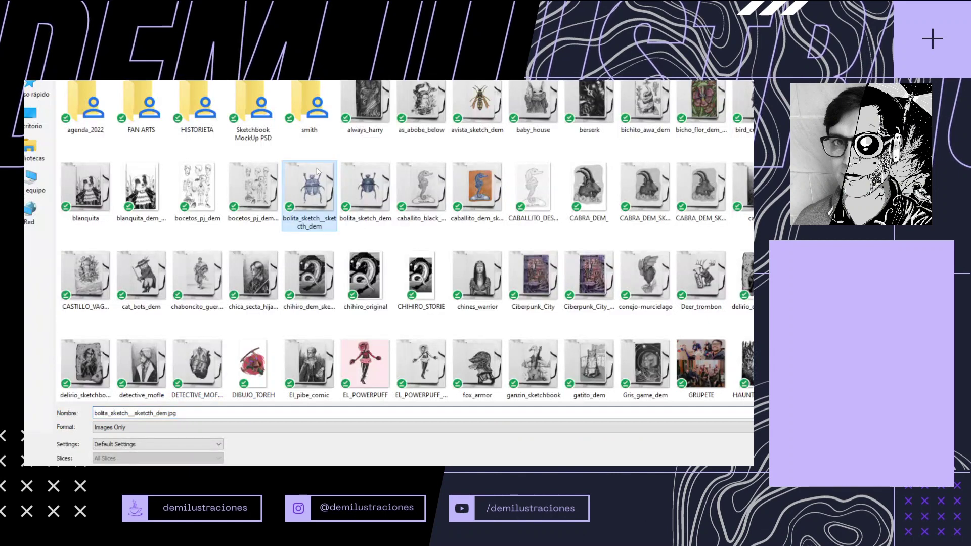
key("i")
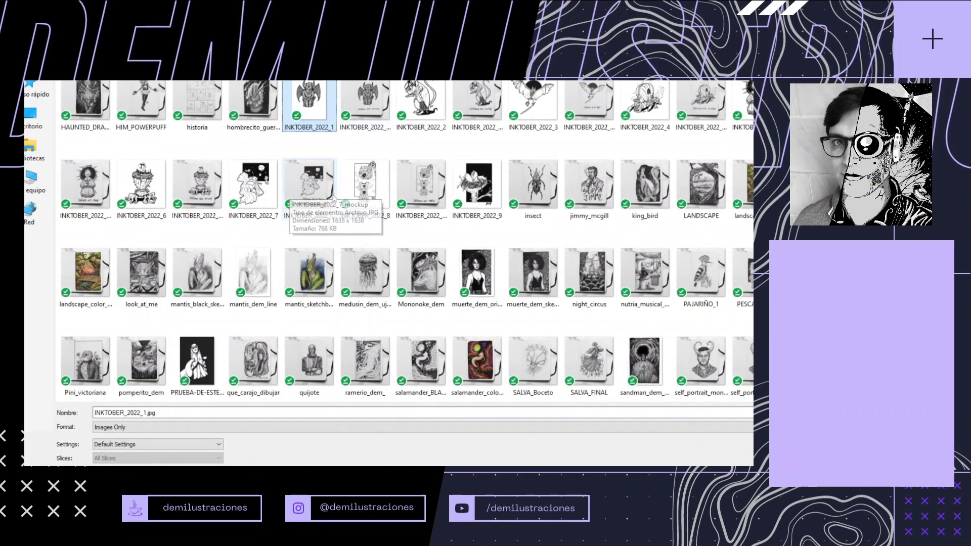
left_click(414, 188)
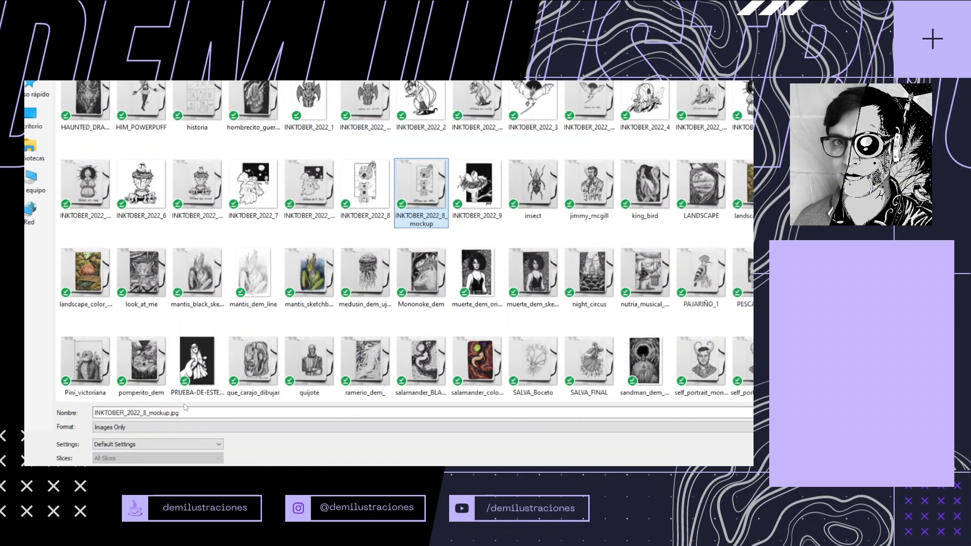
left_click(146, 413)
key("BackSpace")
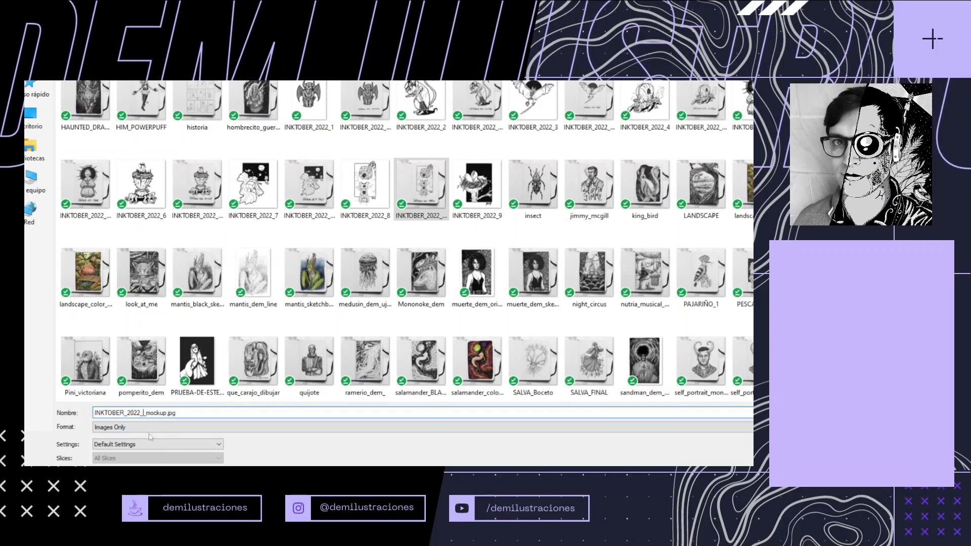
type("9")
key("Return")
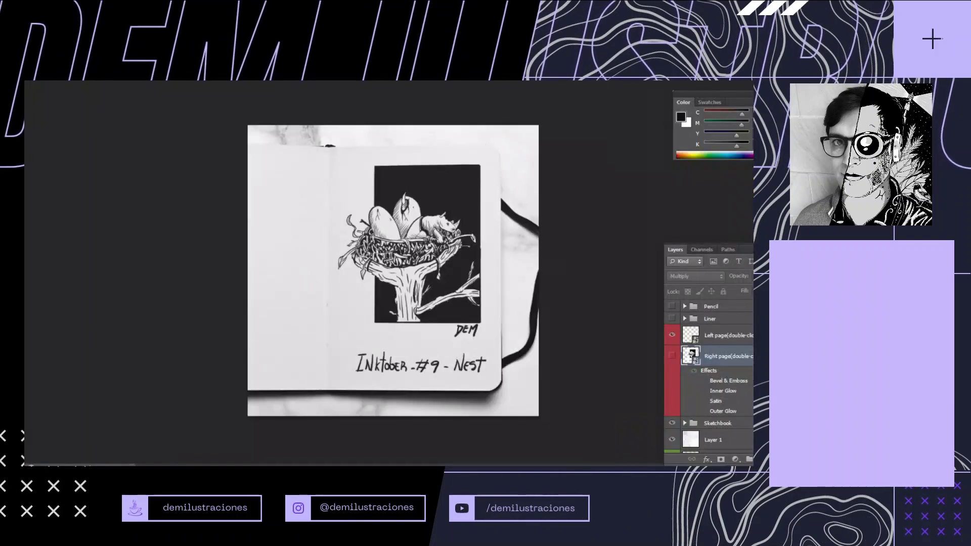
left_click(28, 42)
left_click(51, 159)
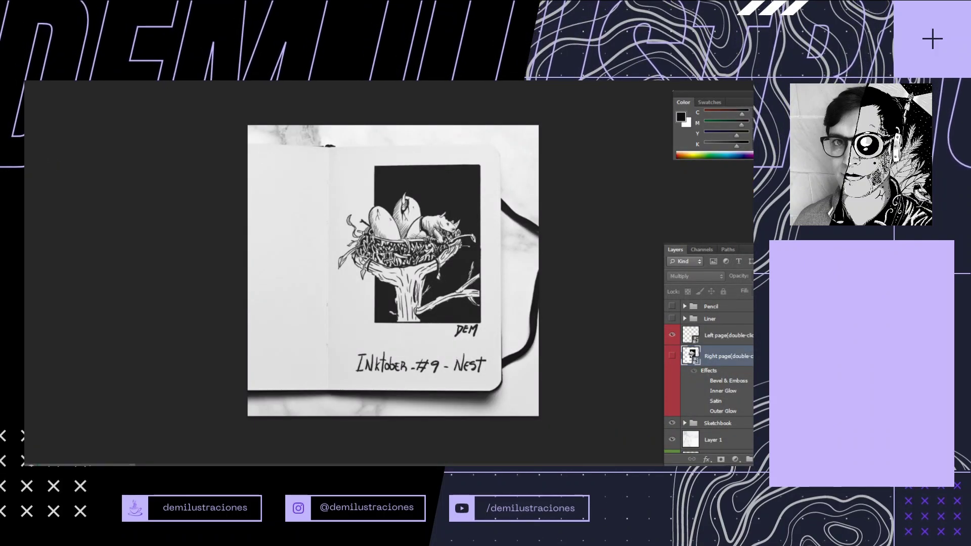
Clear the lasso selection around the nest illustration in the Inktober document and save the document
left_click(472, 76)
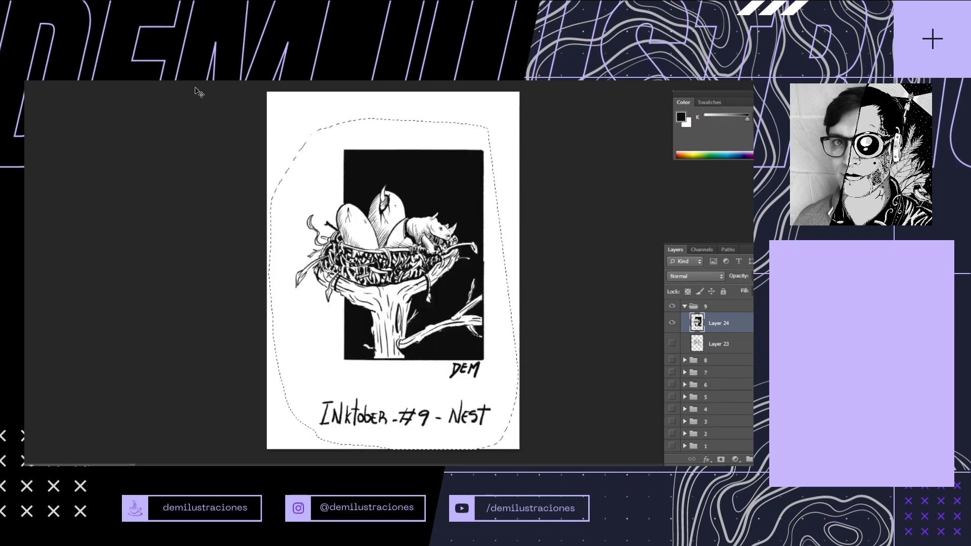
left_click(280, 131)
key("alt+f")
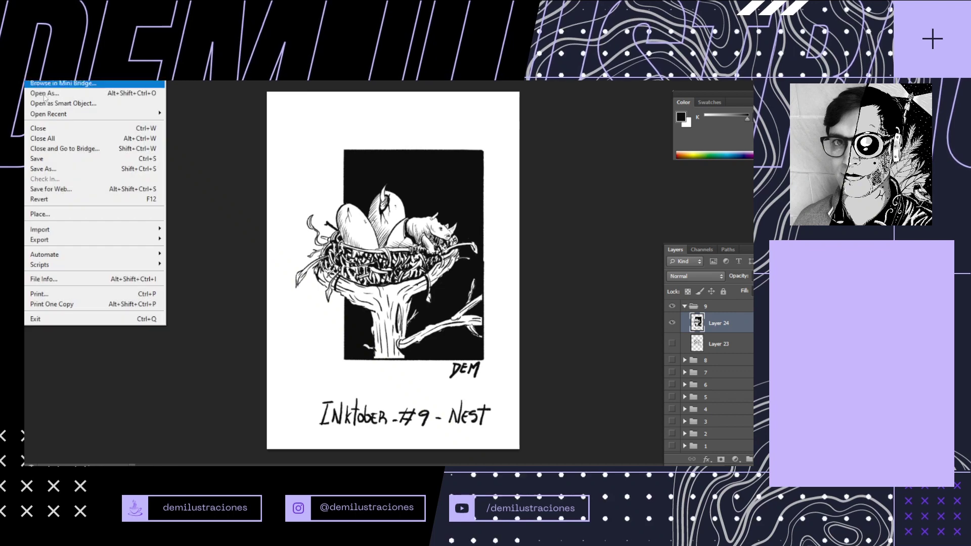
left_click(41, 160)
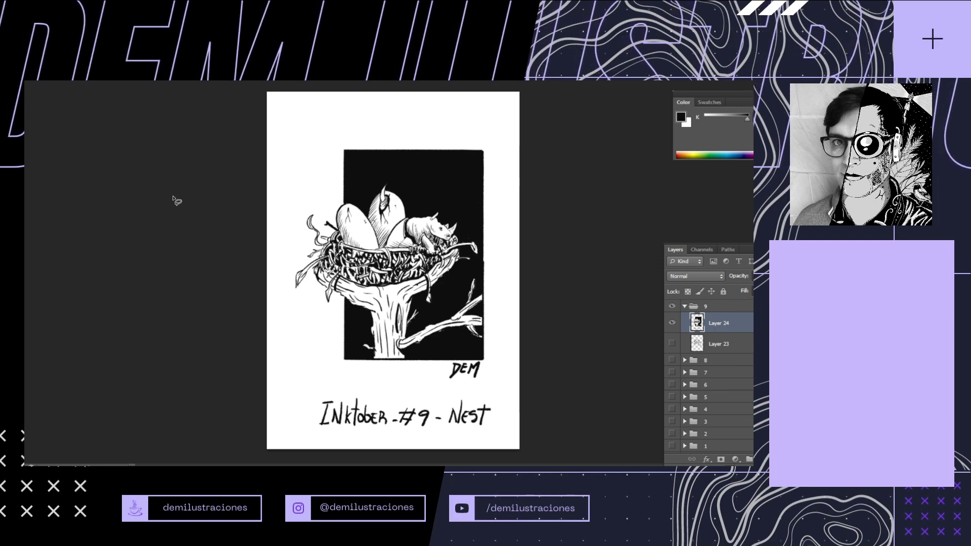
Examine the finished nest illustration up close, including the eggs, rhino, nest, tree branches and signature
scroll(489, 237, "up", 1)
scroll(471, 262, "down", 1)
scroll(427, 258, "up", 1)
scroll(428, 264, "up", 1)
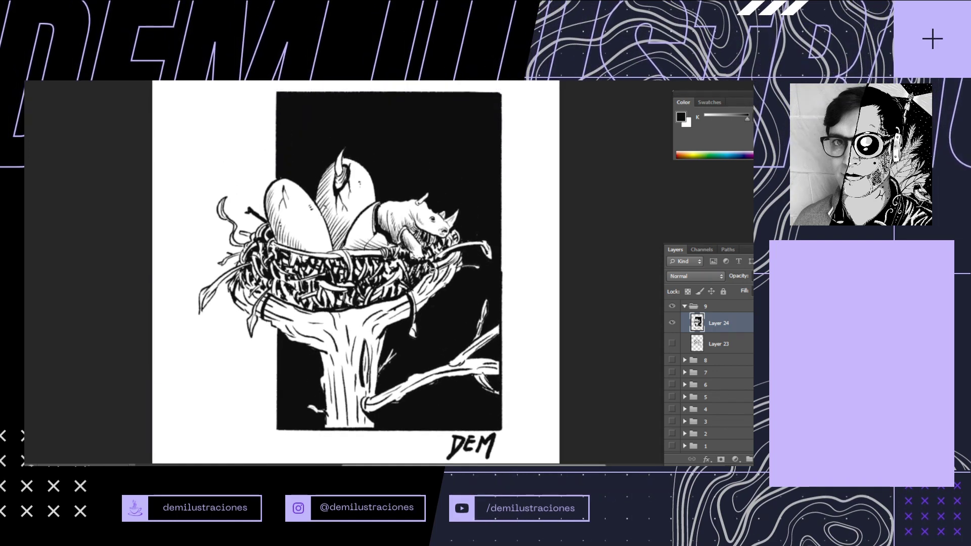
scroll(429, 267, "down", 1)
scroll(428, 267, "down", 1)
scroll(428, 267, "up", 1)
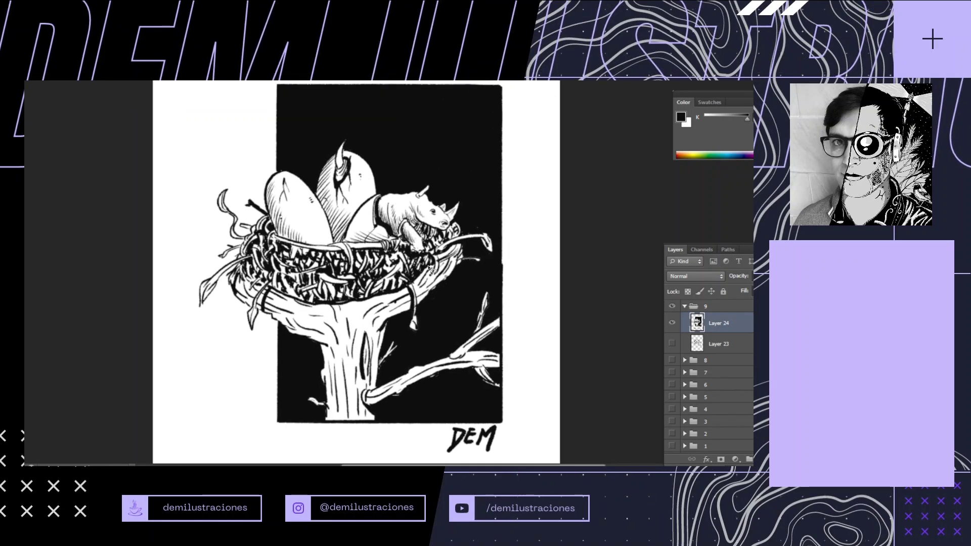